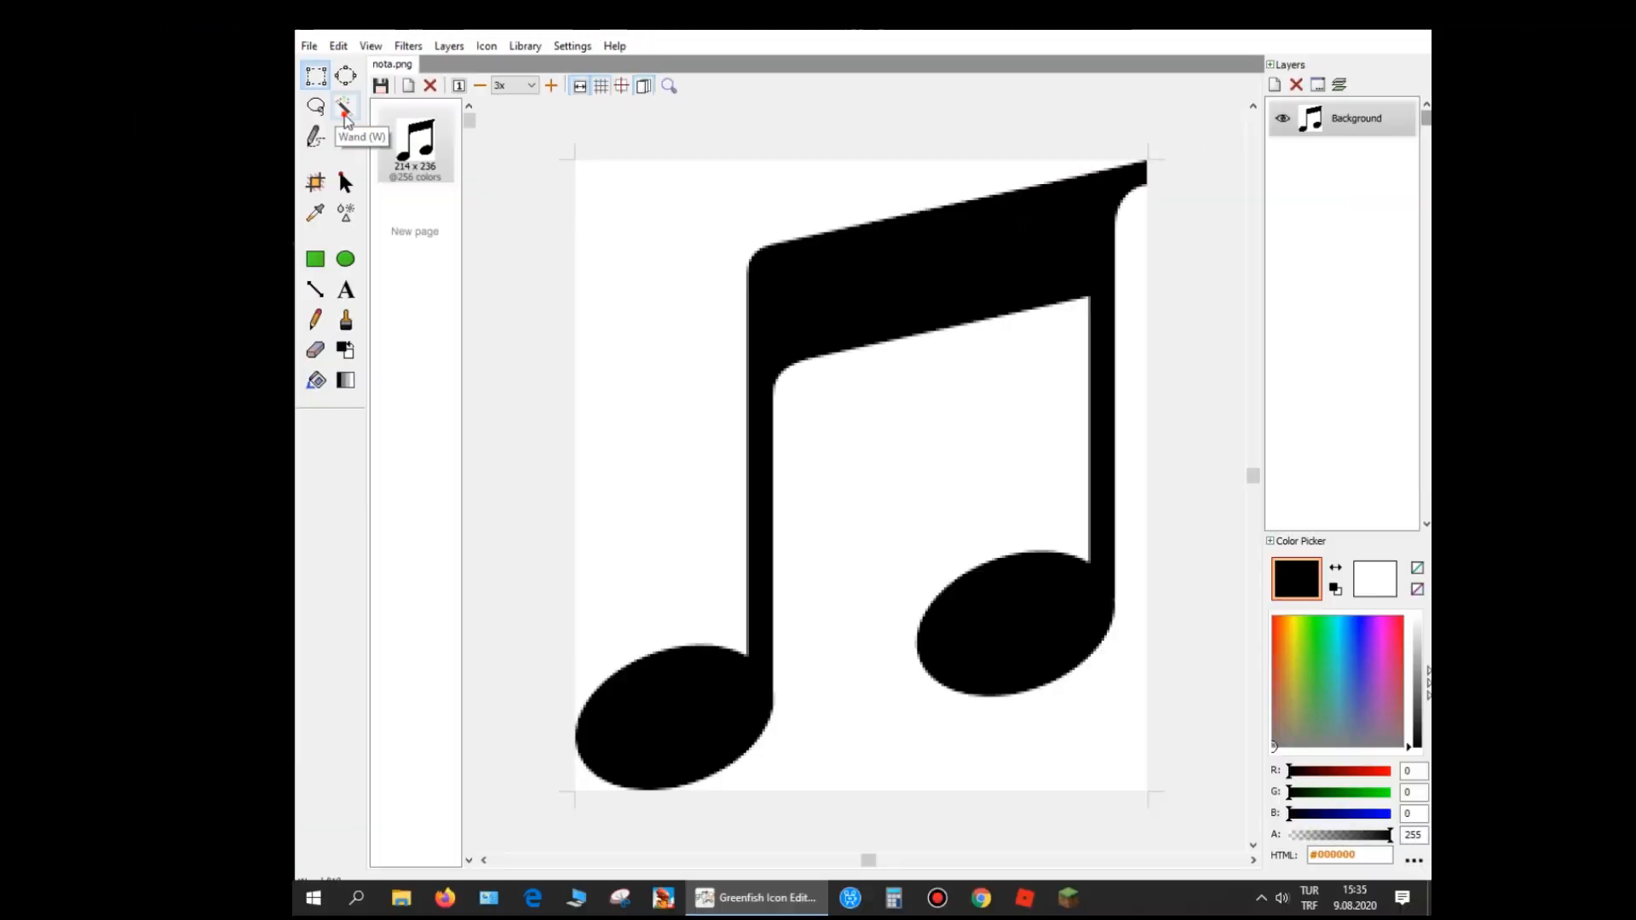
# Select the white background areas outside and inside the music note with the Wand and delete them
pyautogui.click(194, 139)
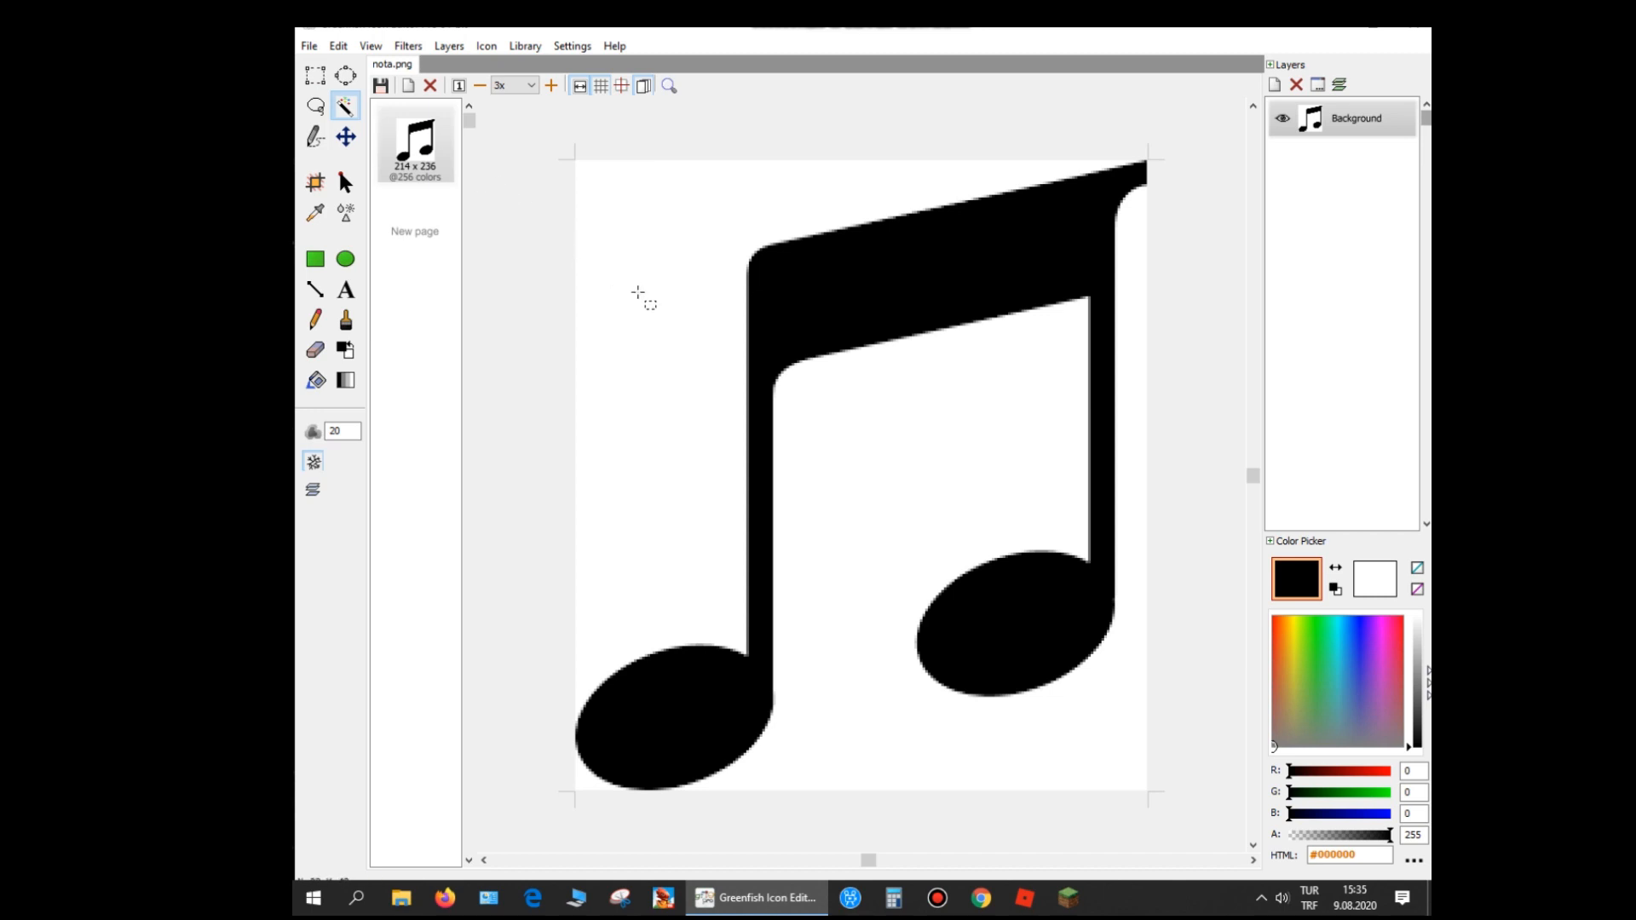
pyautogui.click(643, 277)
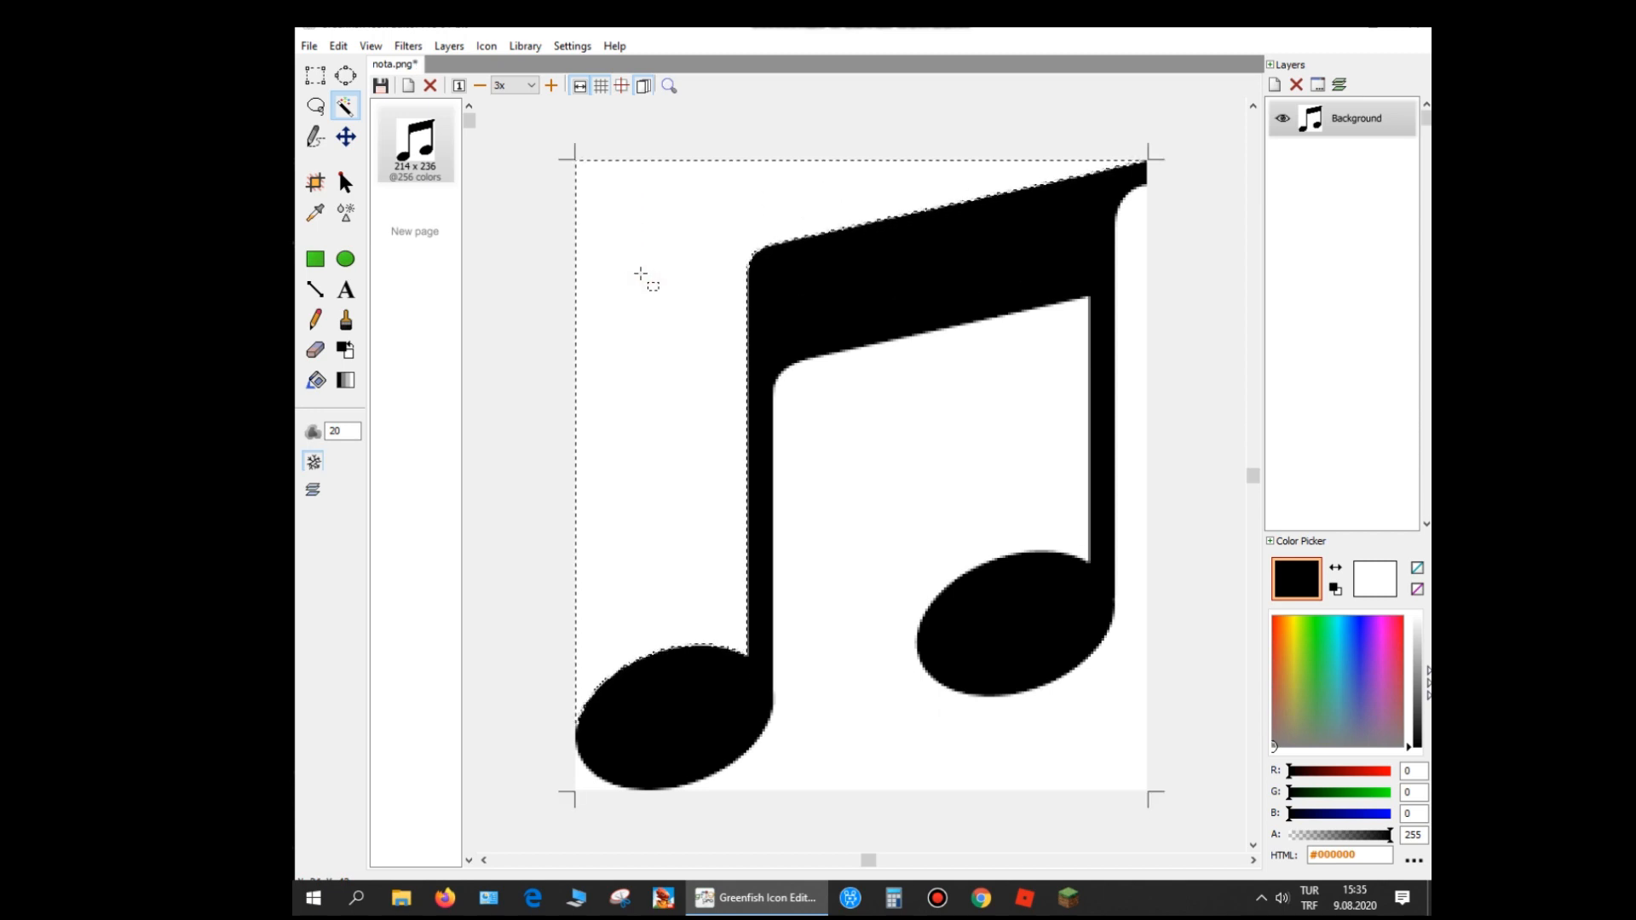
pyautogui.hotkey('ctrl', 'Delete')
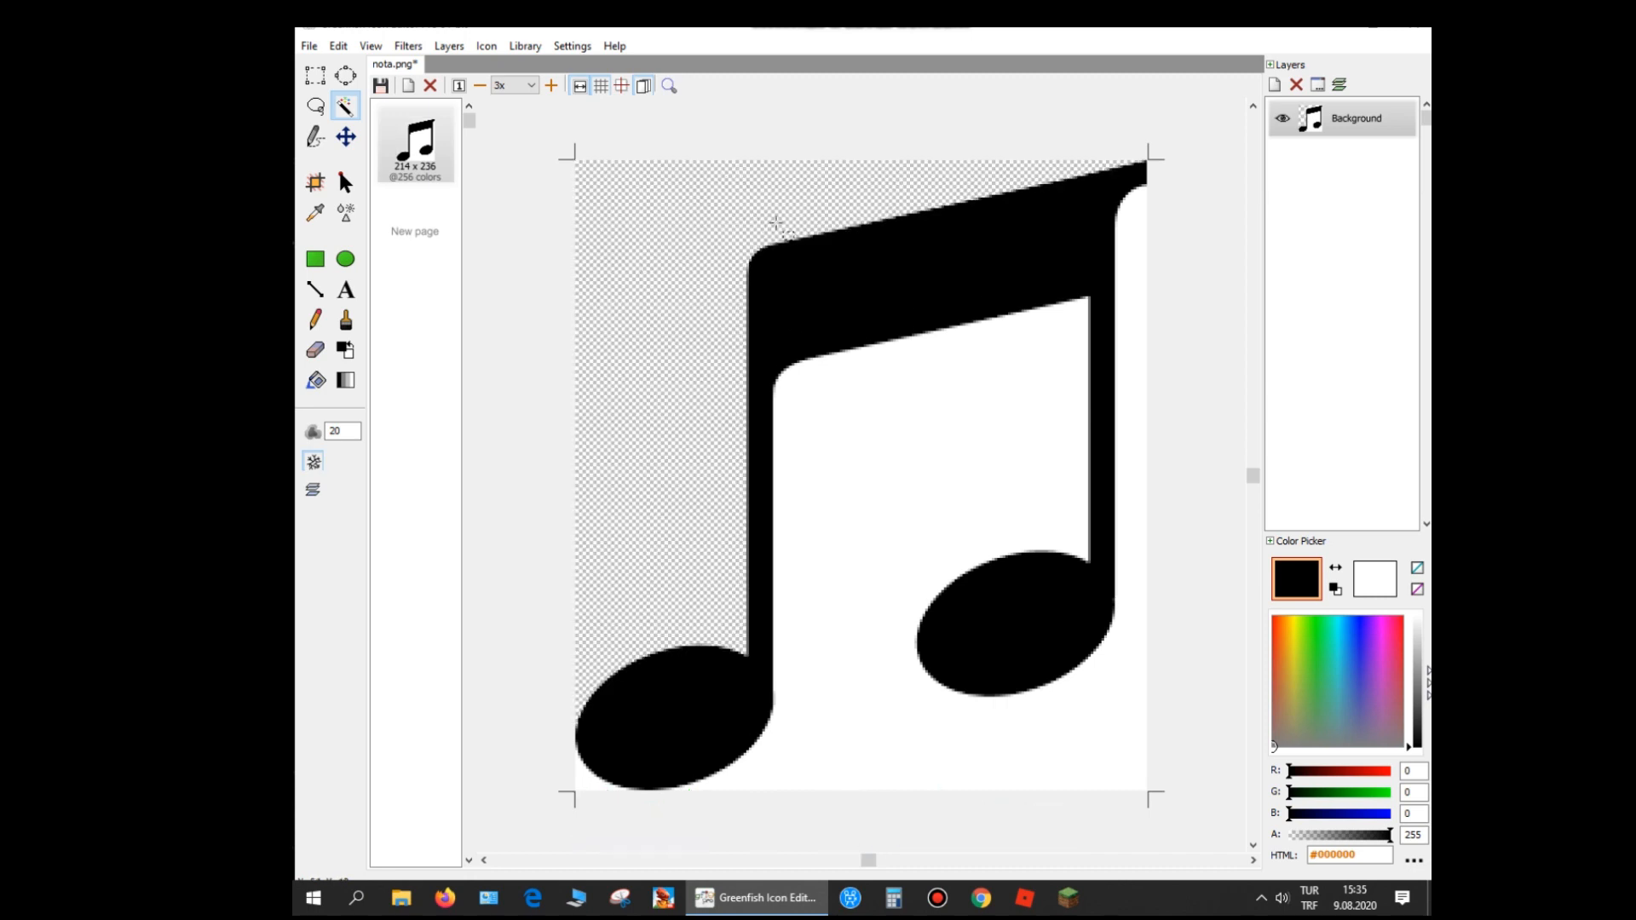
pyautogui.click(934, 375)
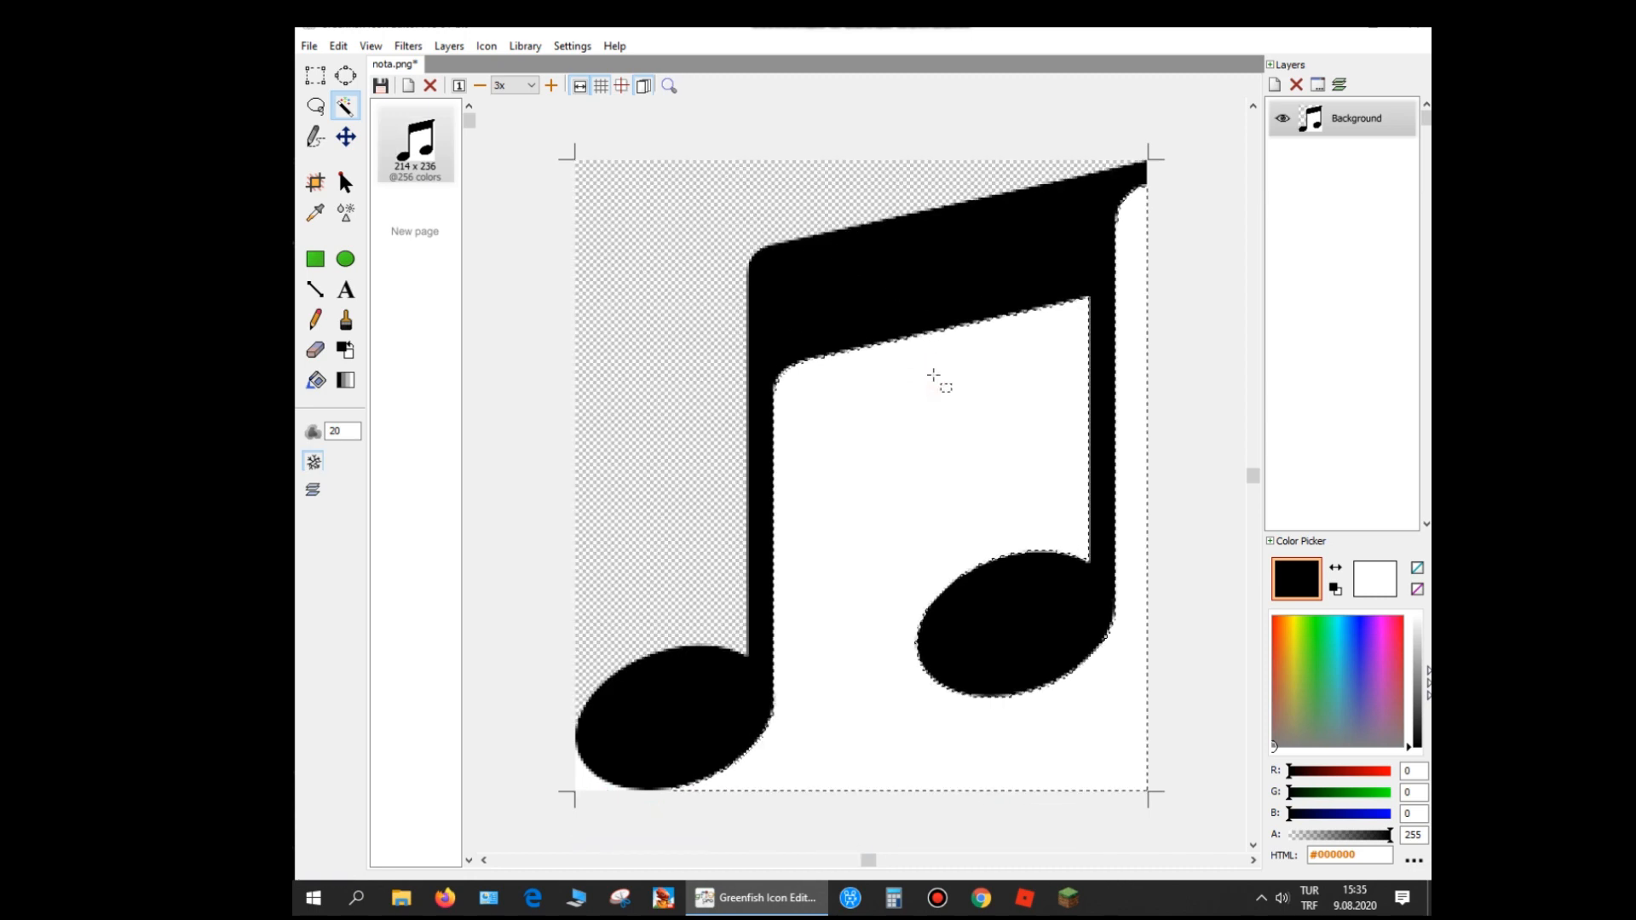
pyautogui.hotkey('ctrl', 'Delete')
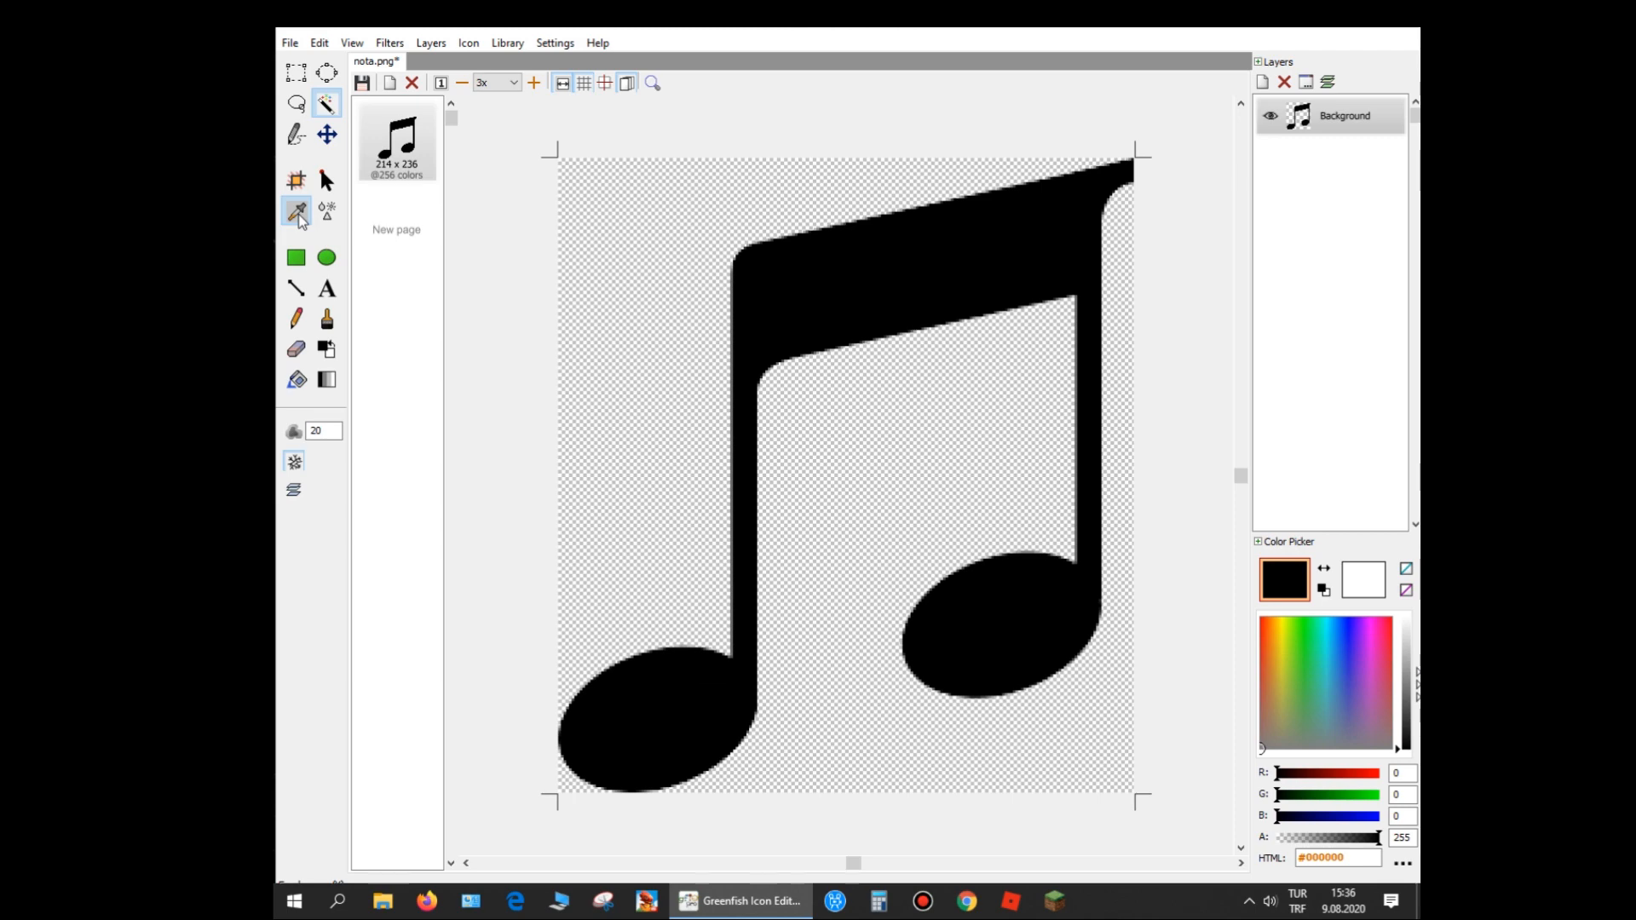
# Set the foreground colour to olive green #90A71B
pyautogui.click(117, 218)
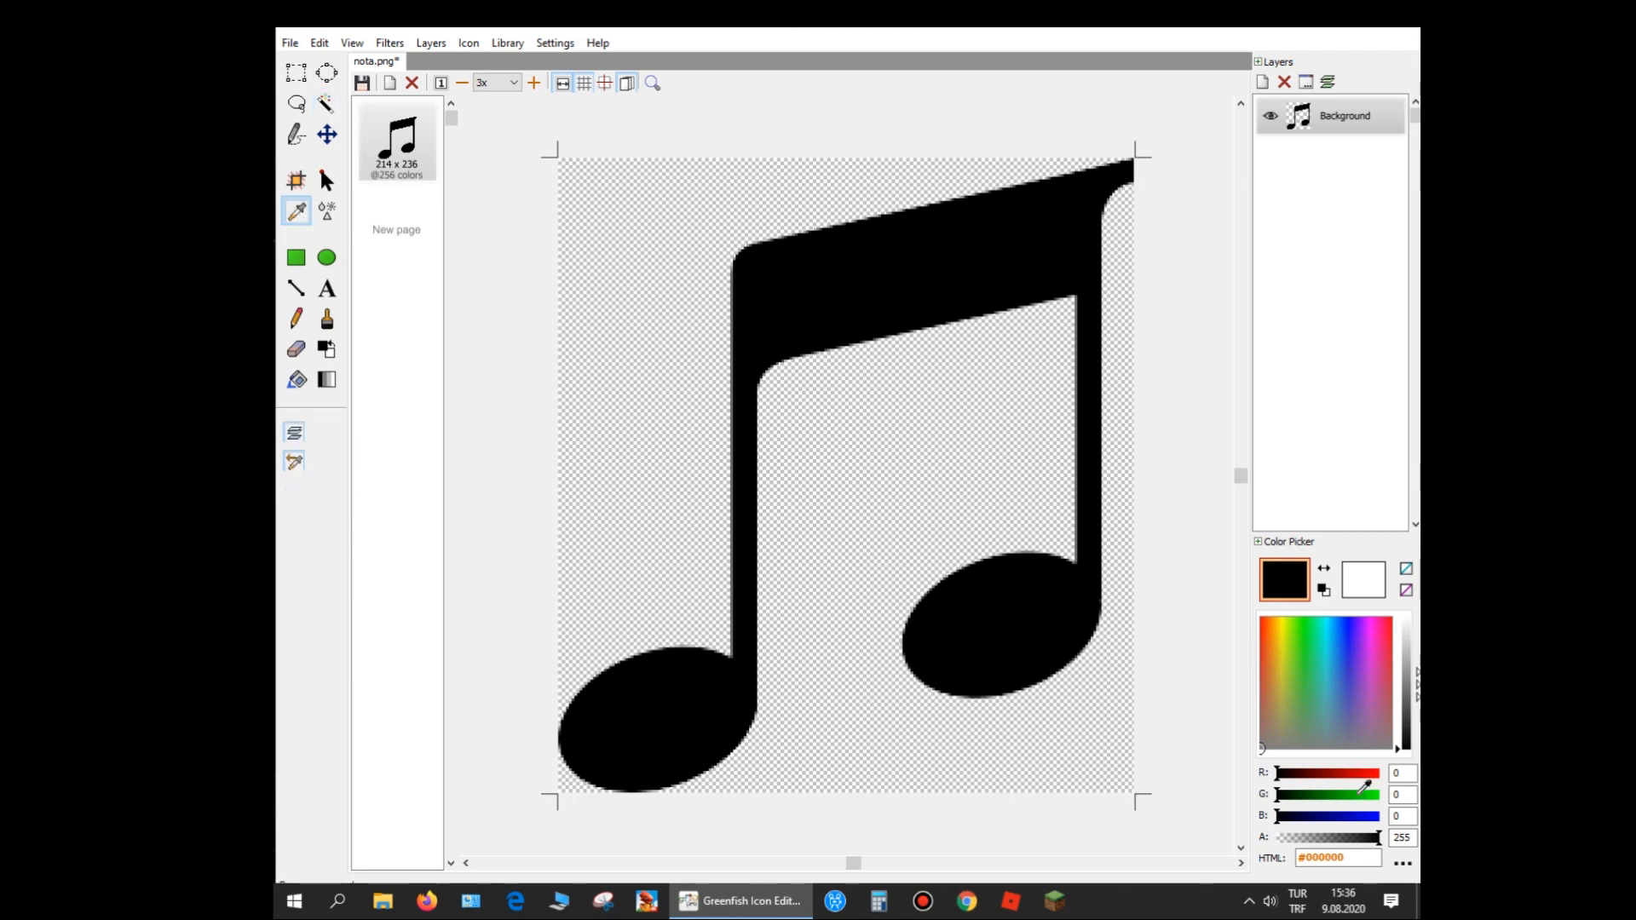
pyautogui.click(1409, 680)
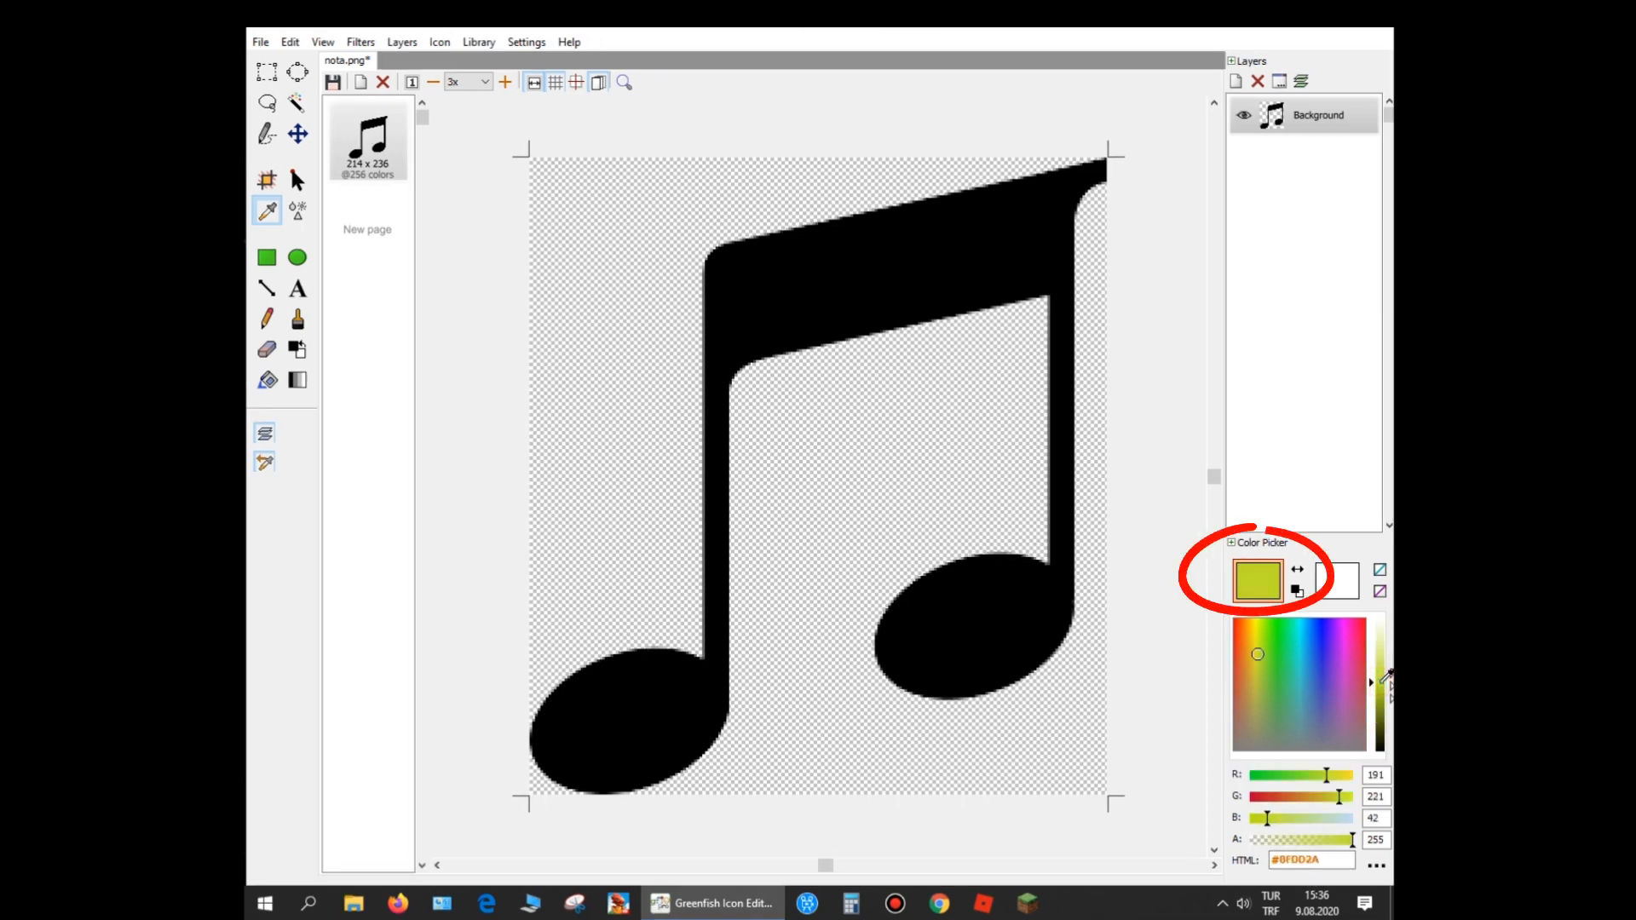
pyautogui.moveTo(1386, 679); pyautogui.dragTo(1388, 697)
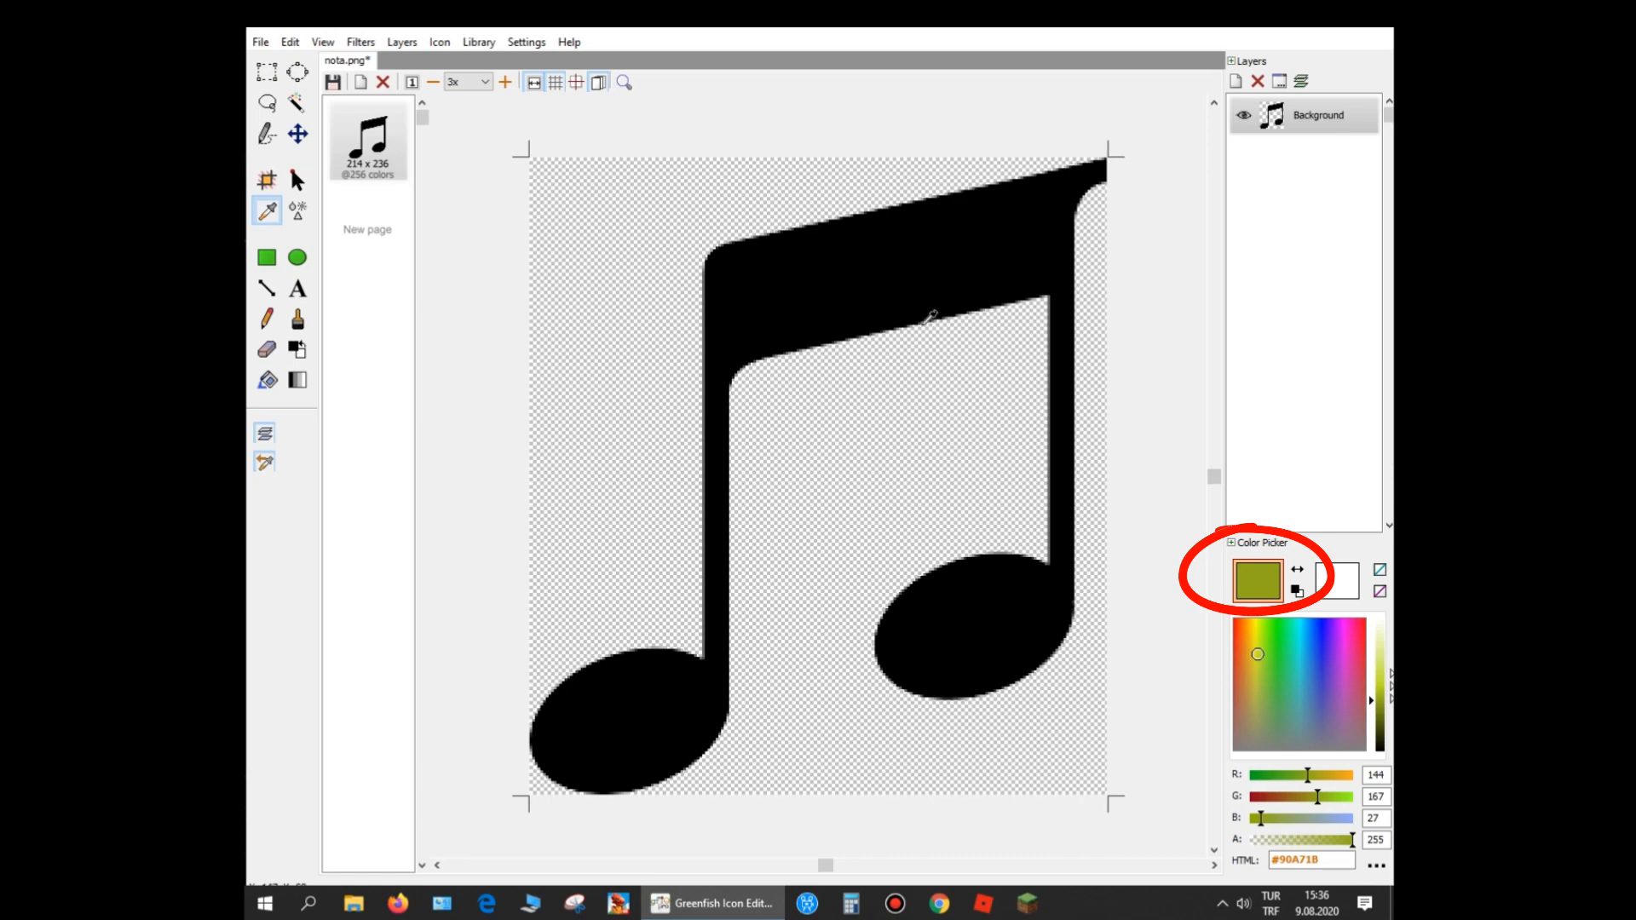
# Bucket-fill the black music note with the olive green foreground colour
pyautogui.click(298, 320)
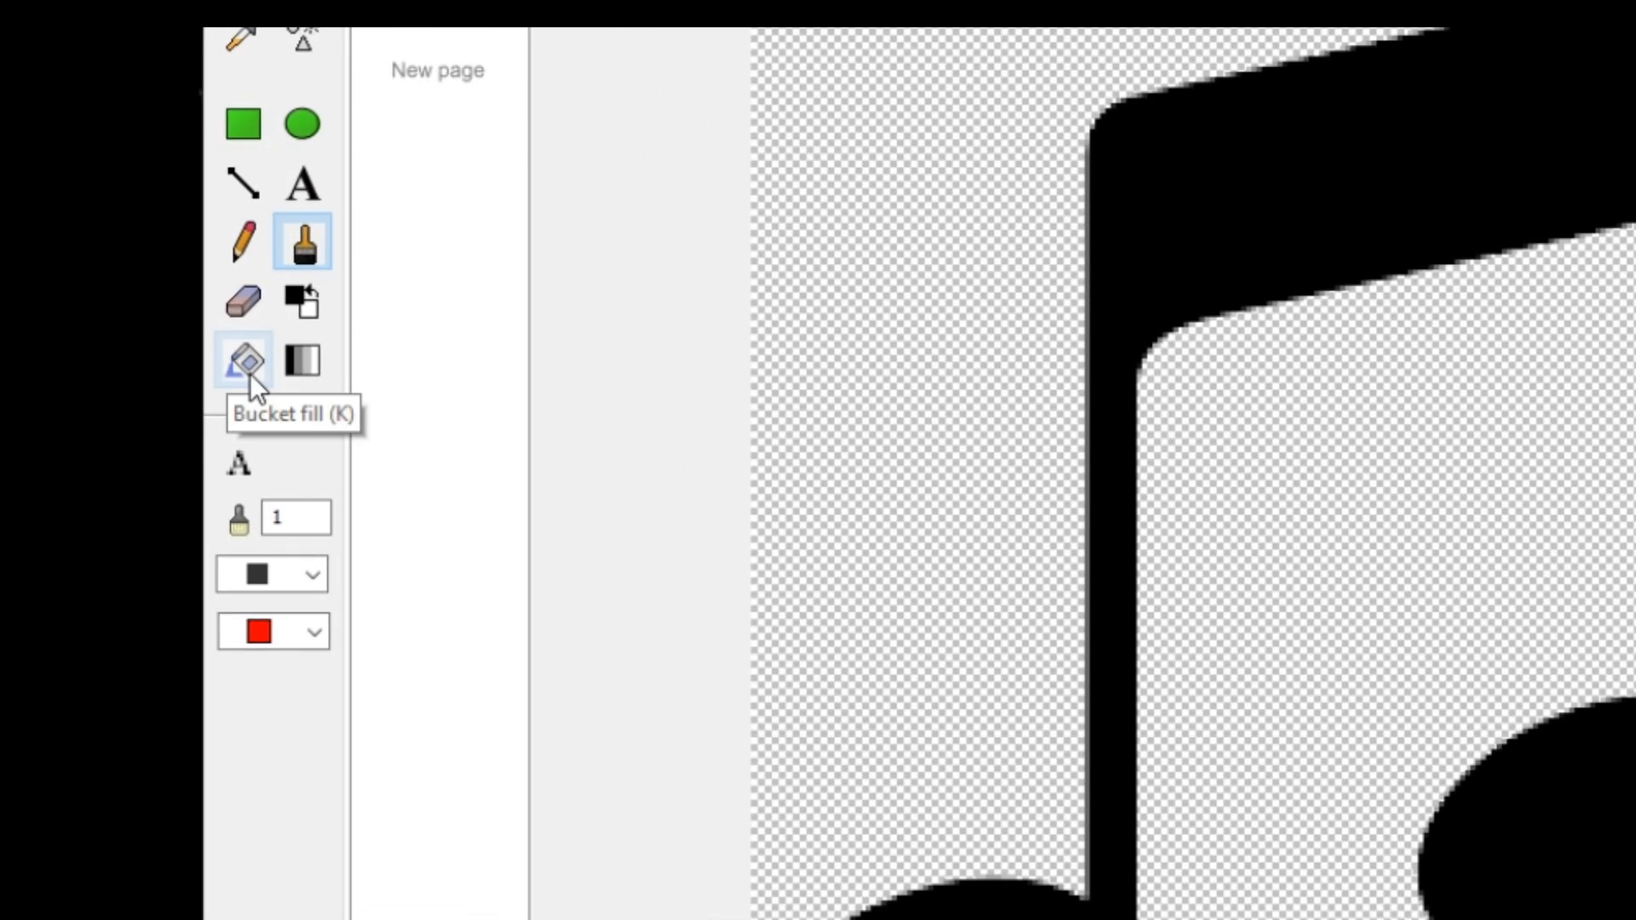
pyautogui.click(260, 375)
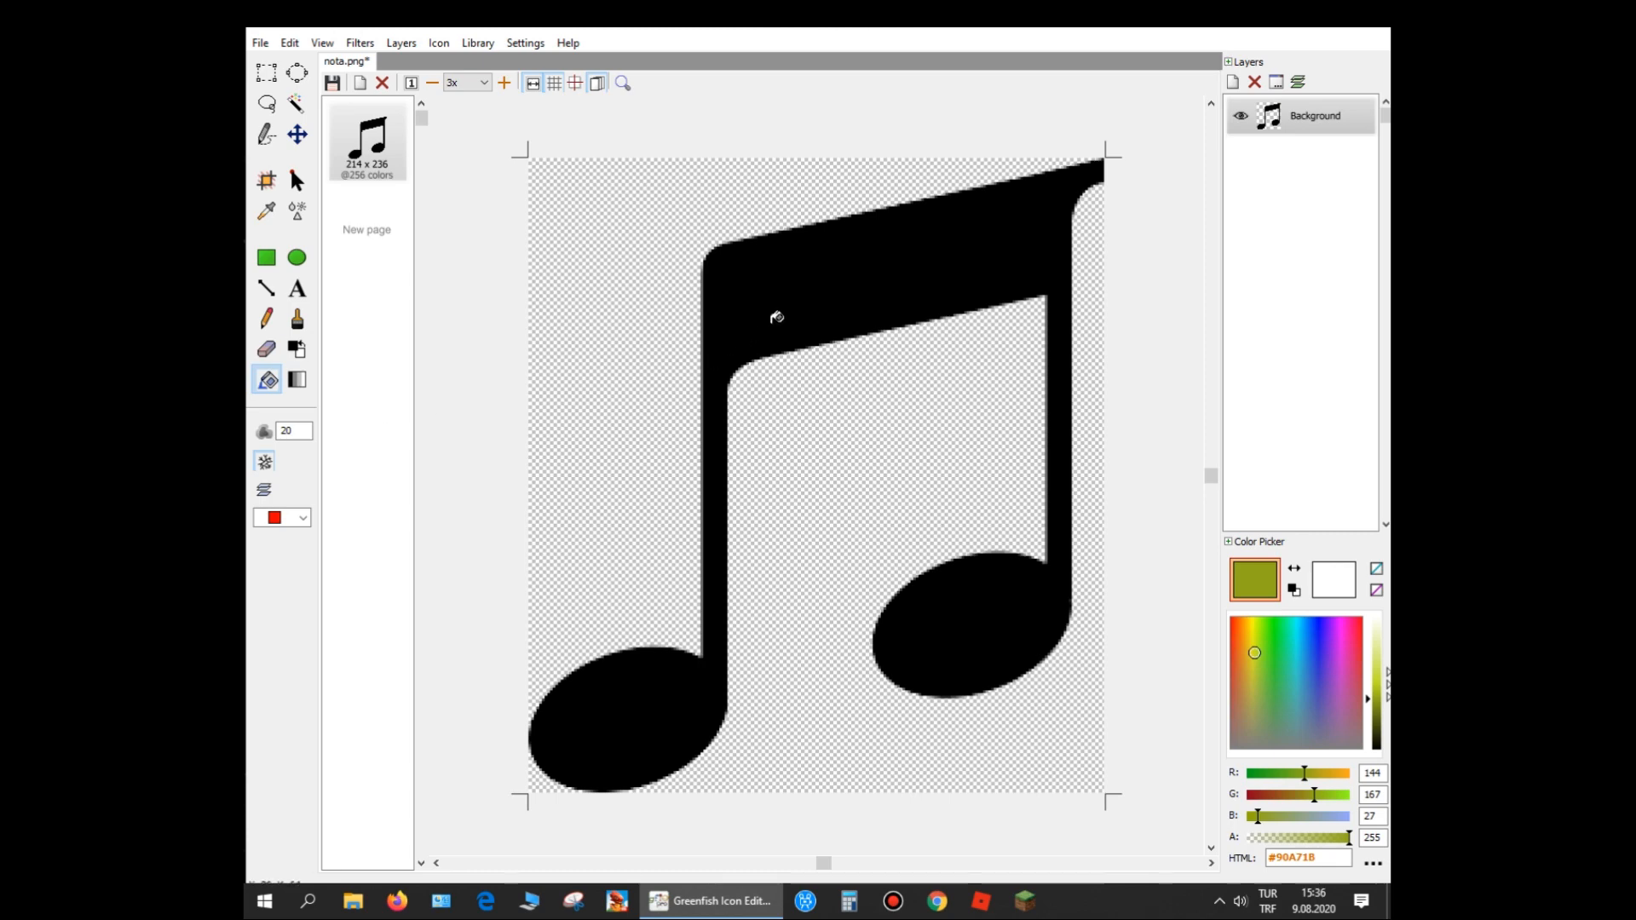
pyautogui.click(831, 280)
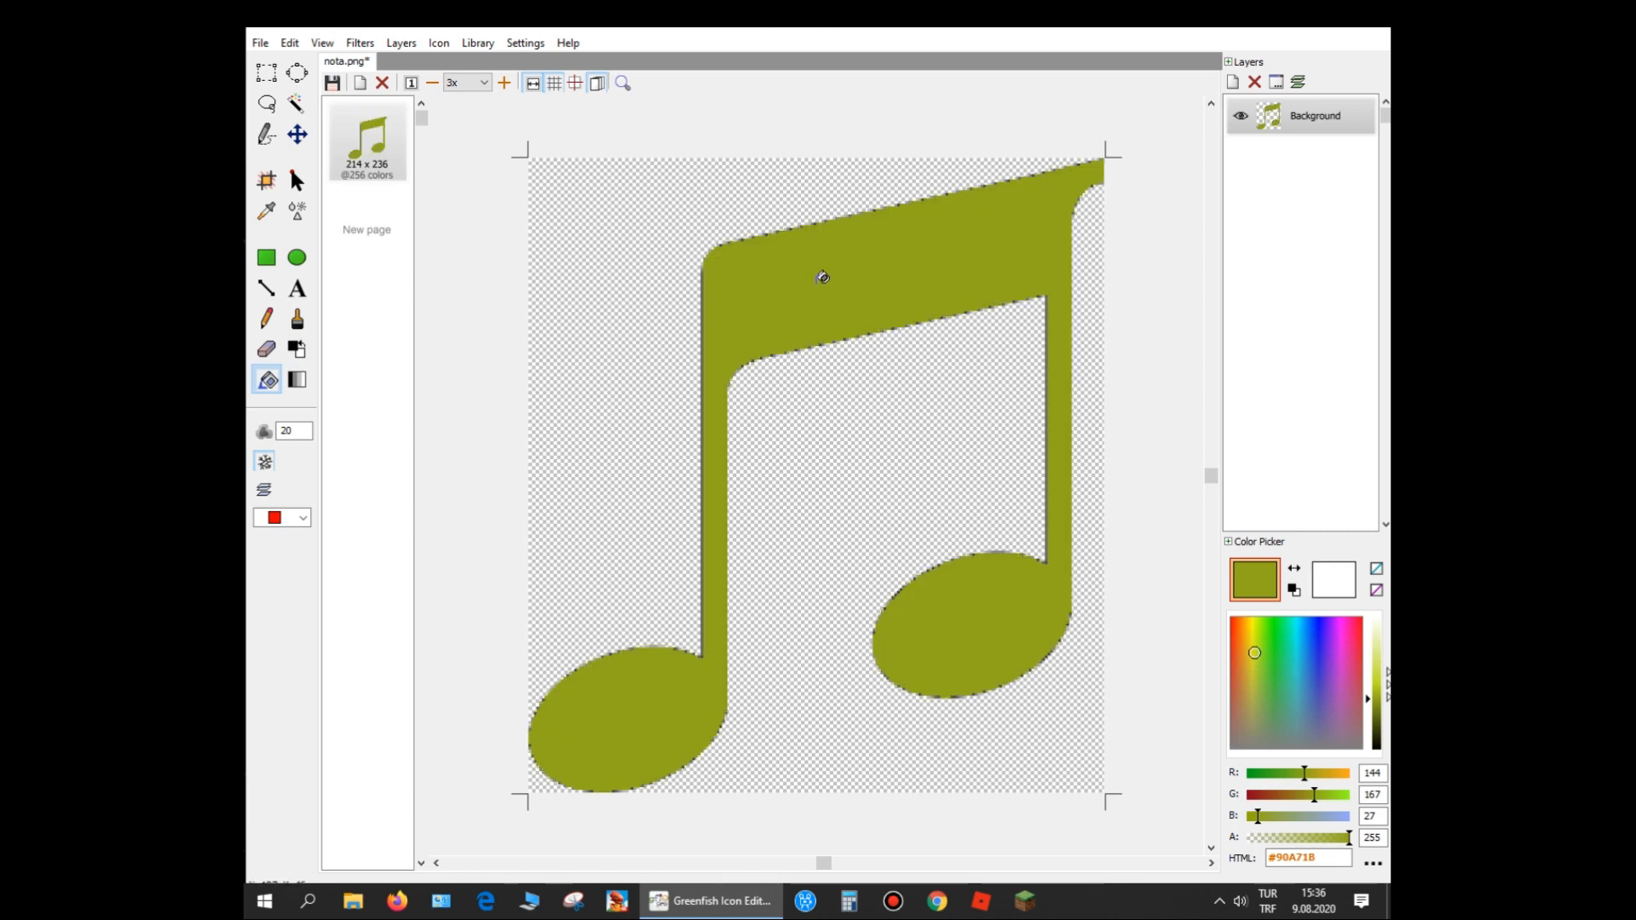
pyautogui.scroll(-2, 822, 277)
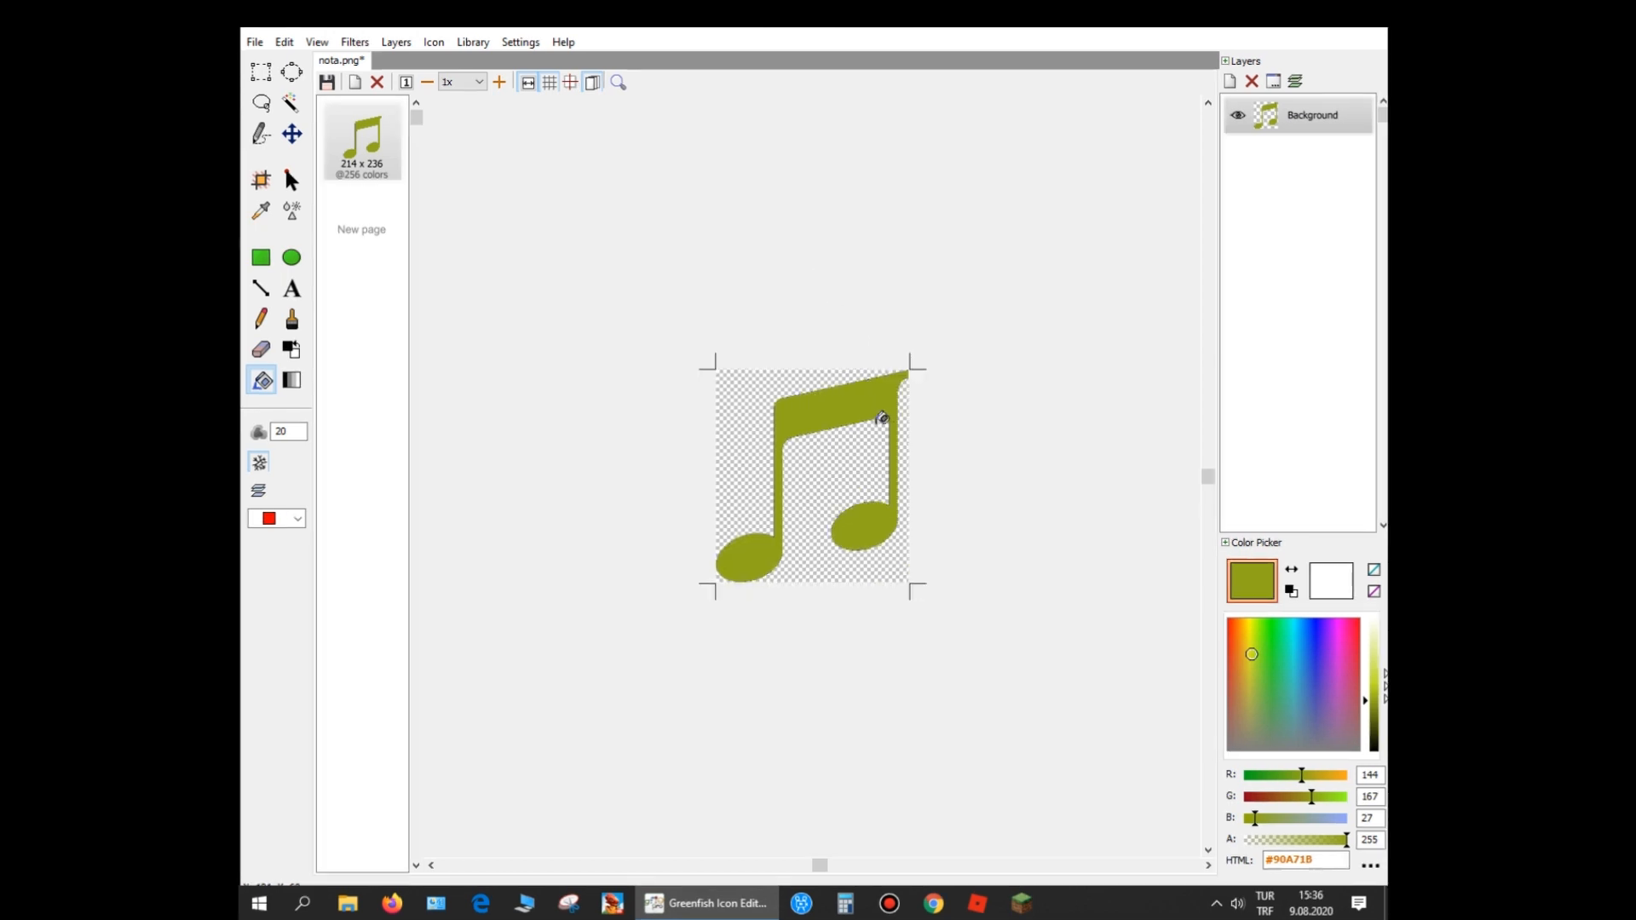
pyautogui.scroll(1, 883, 450)
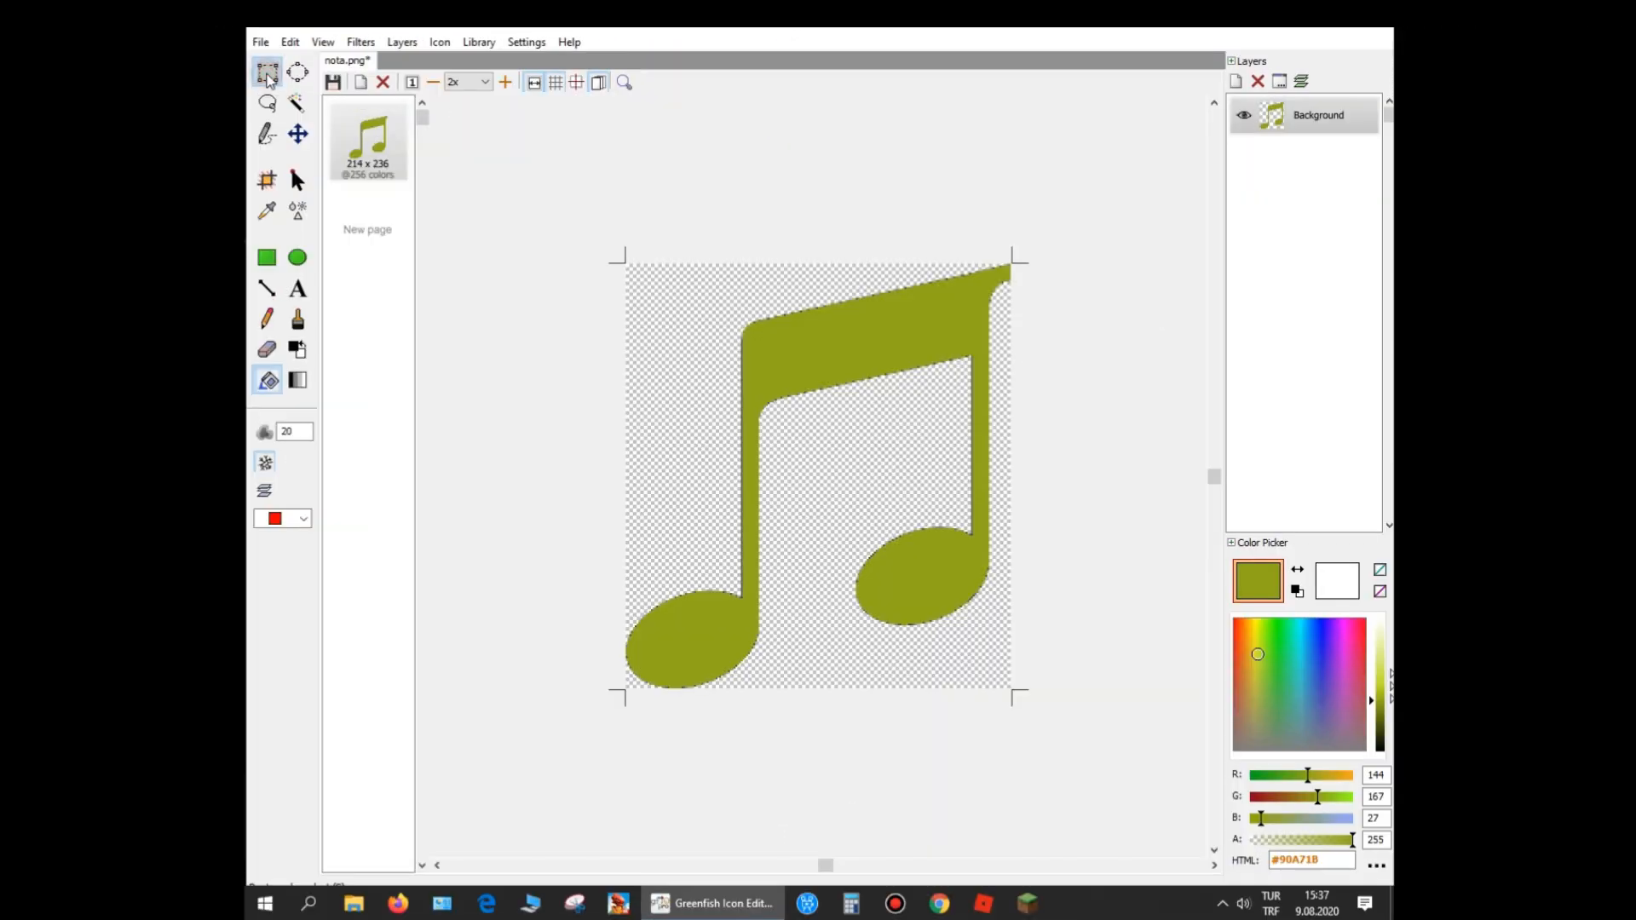
# Cut the right half of the music note out of the image with a rectangular selection
pyautogui.click(268, 77)
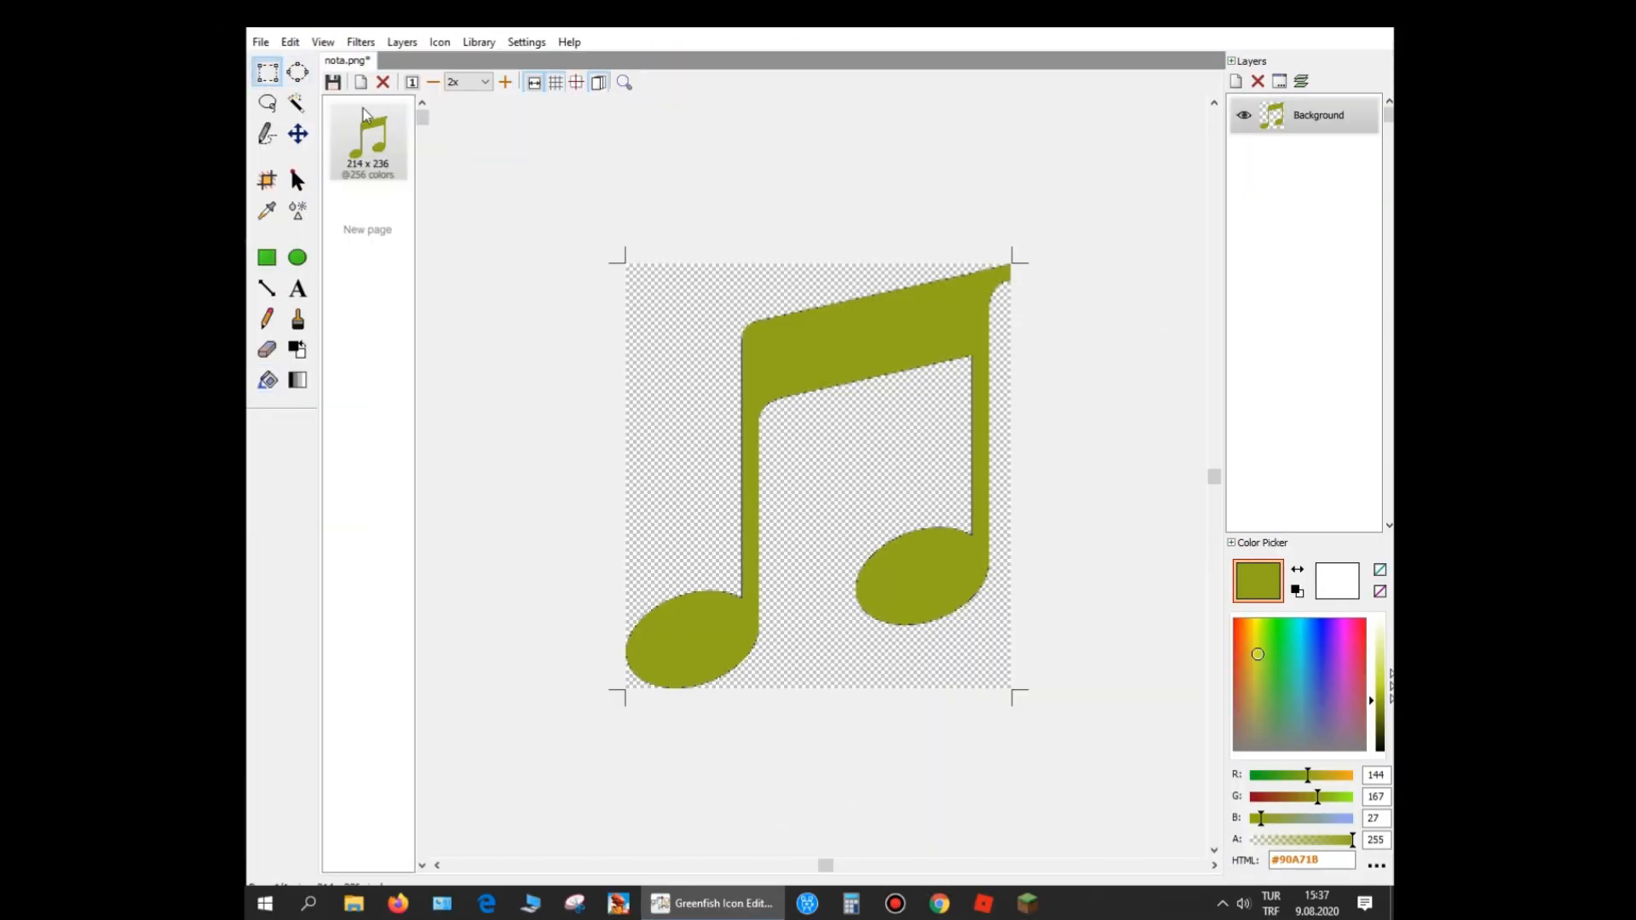
pyautogui.moveTo(814, 248); pyautogui.dragTo(1071, 646)
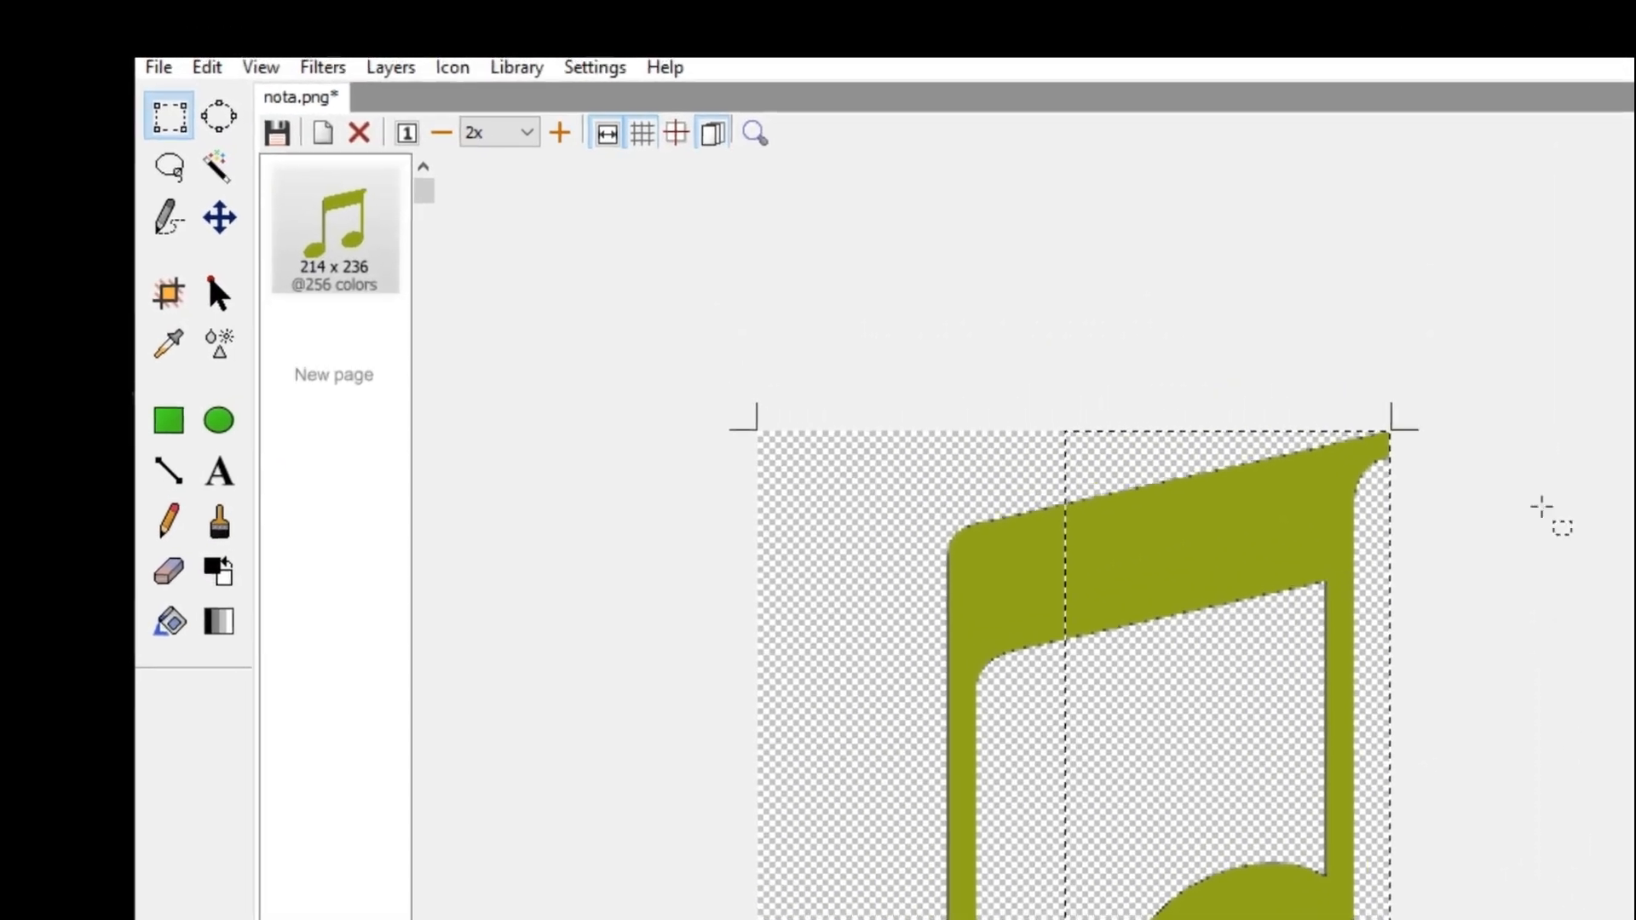
pyautogui.click(207, 68)
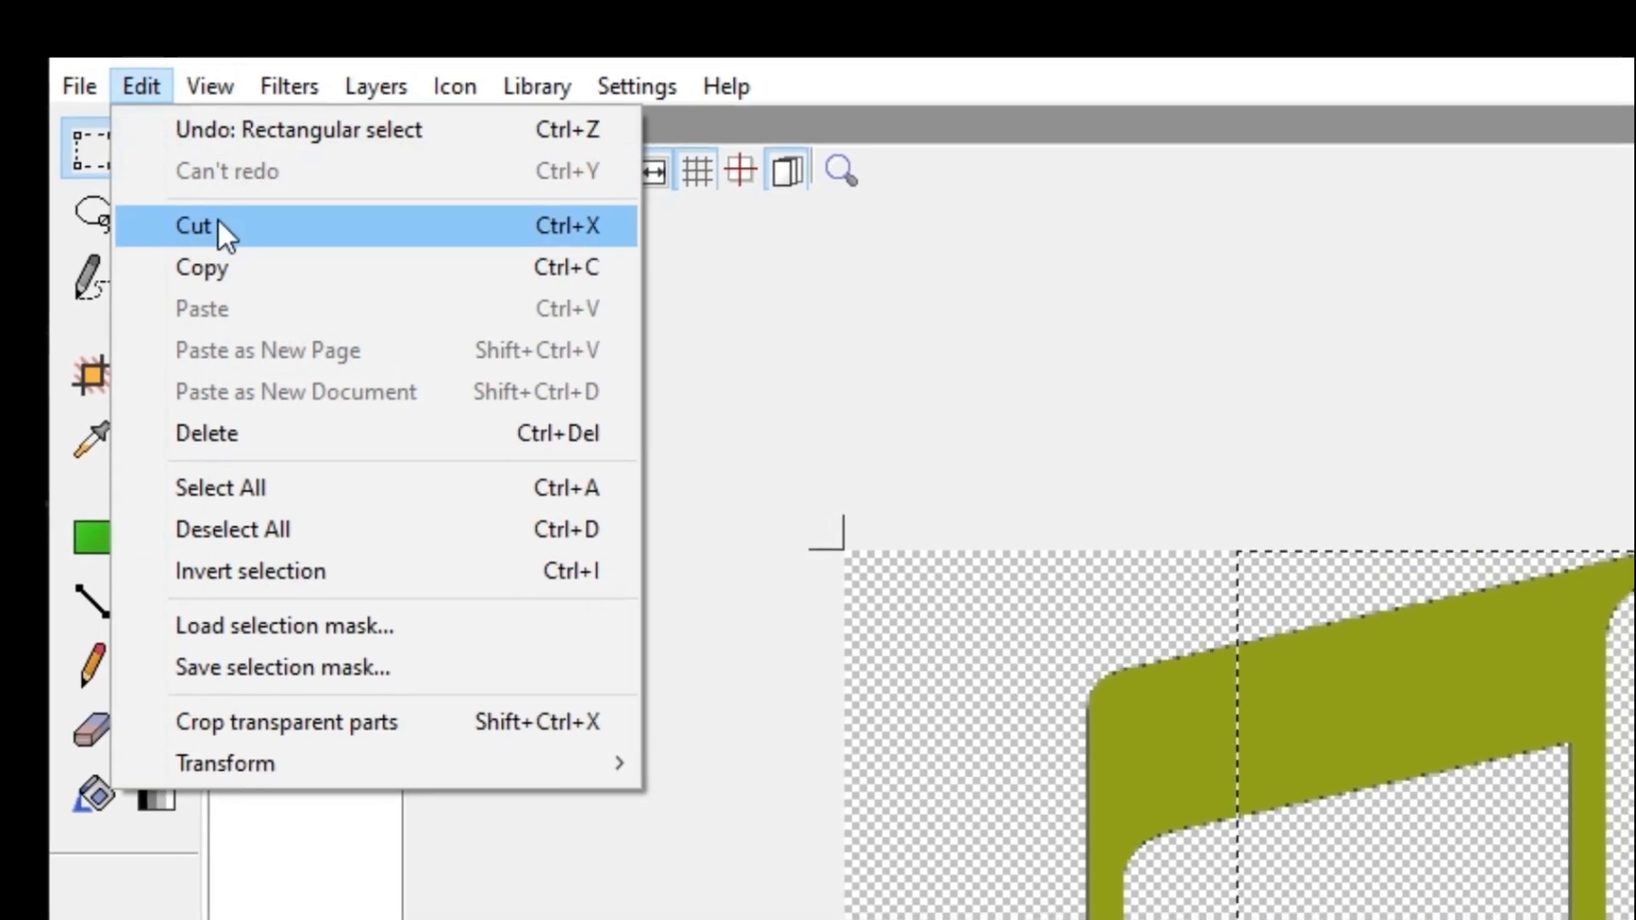
pyautogui.click(217, 220)
# Paste the cut half and place it so its beam joins the left half, making the note narrower
pyautogui.click(138, 86)
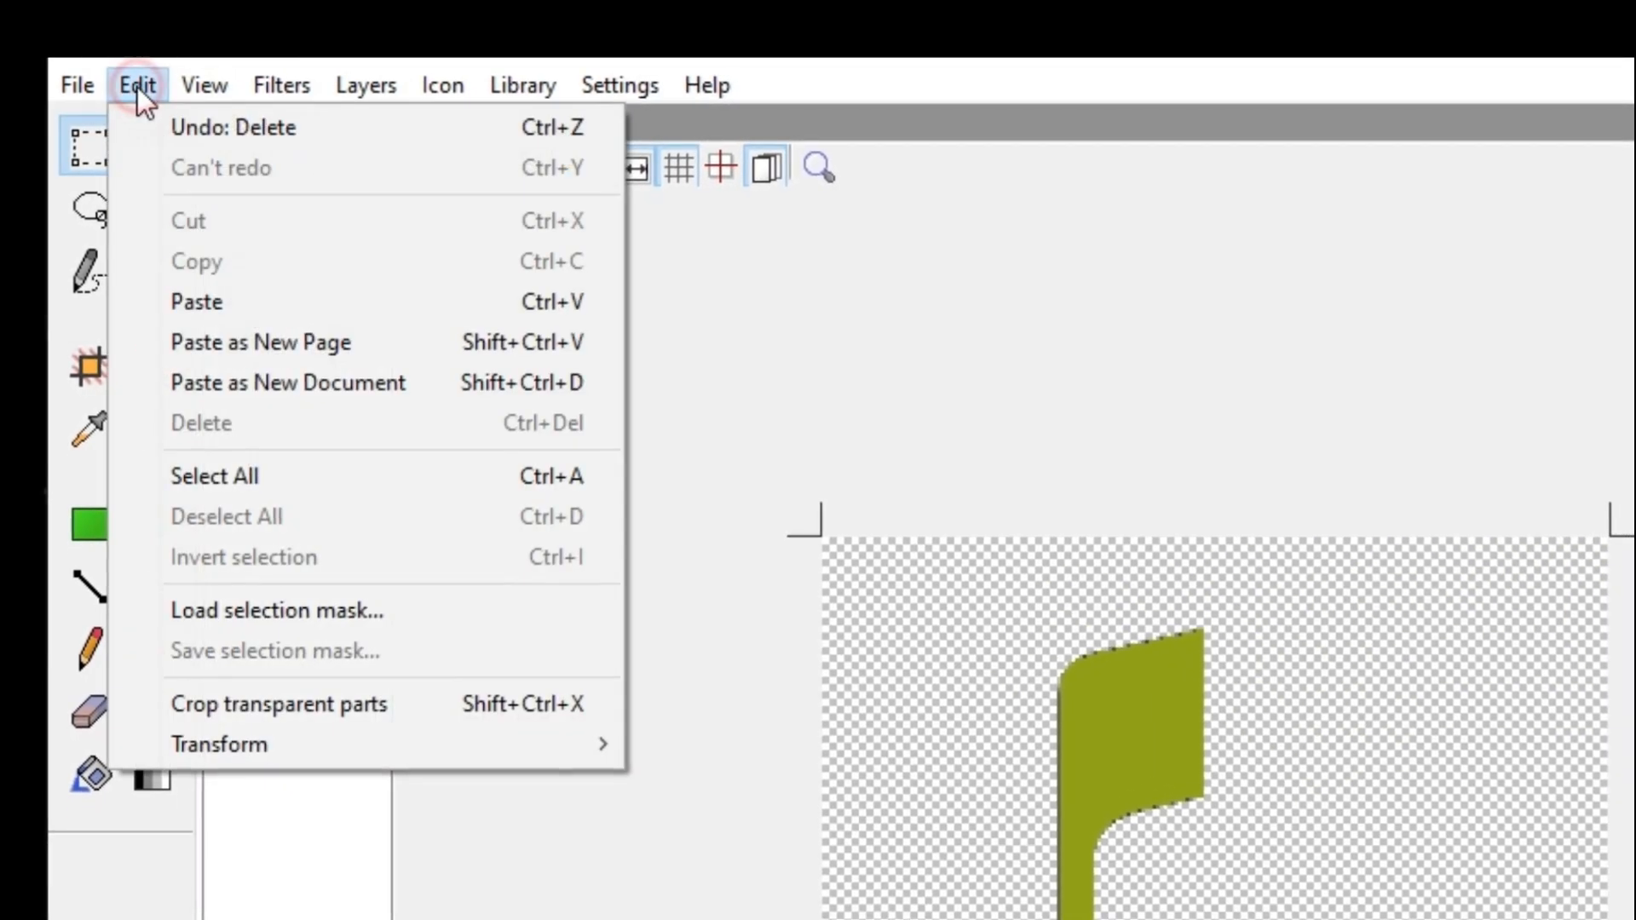
pyautogui.click(208, 296)
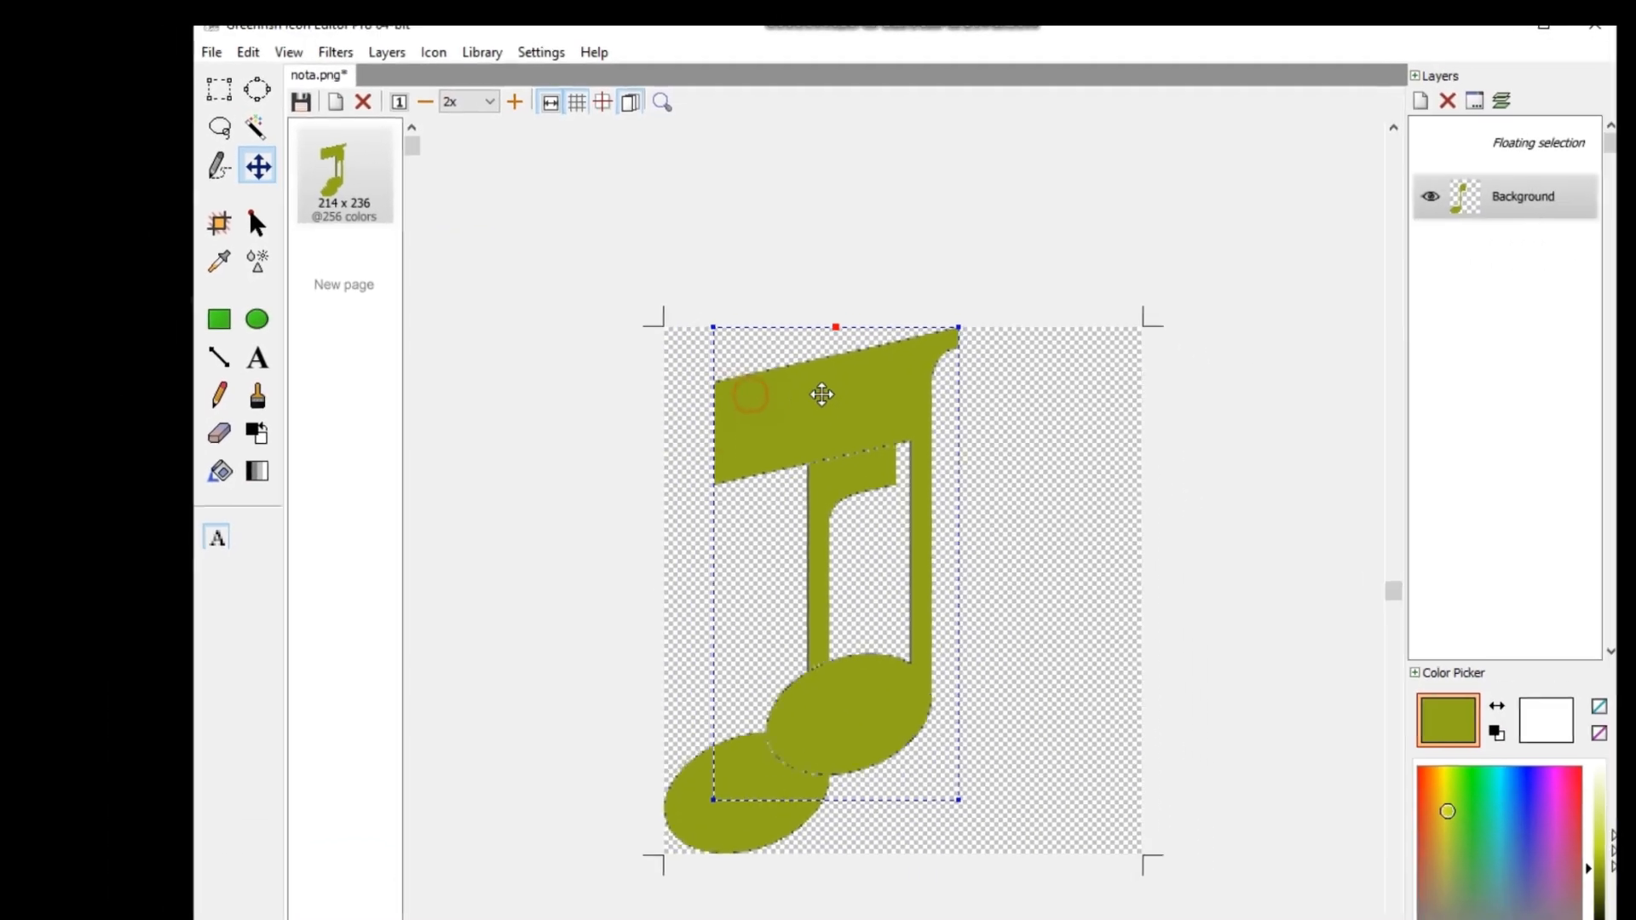
pyautogui.moveTo(821, 394); pyautogui.dragTo(939, 405)
pyautogui.moveTo(837, 328); pyautogui.dragTo(837, 327)
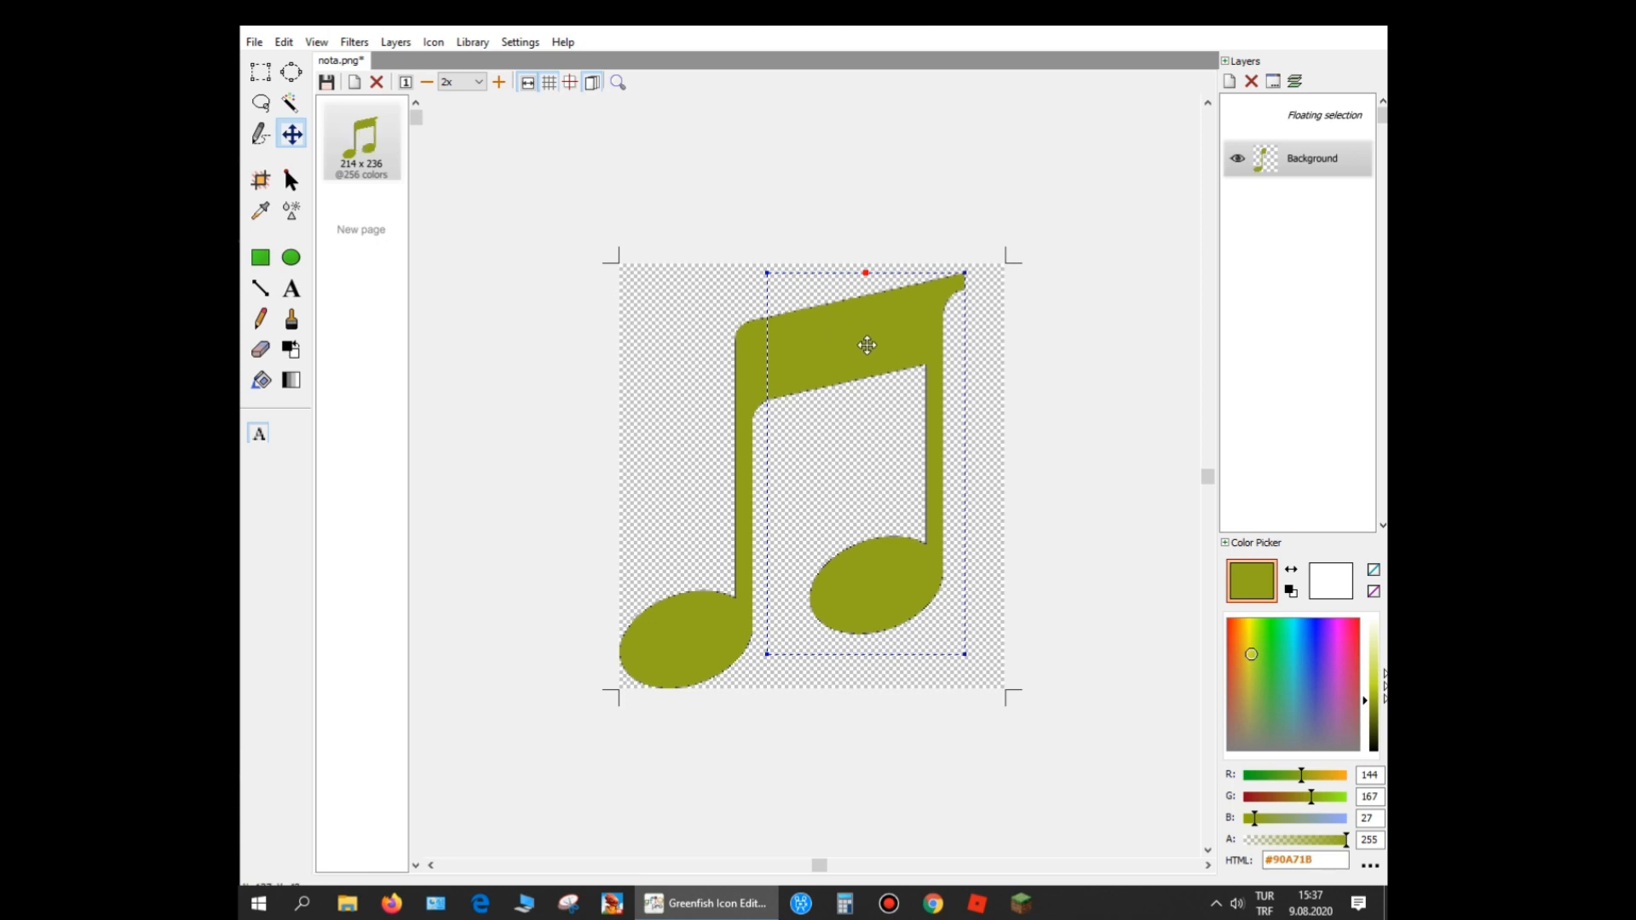
pyautogui.click(1016, 388)
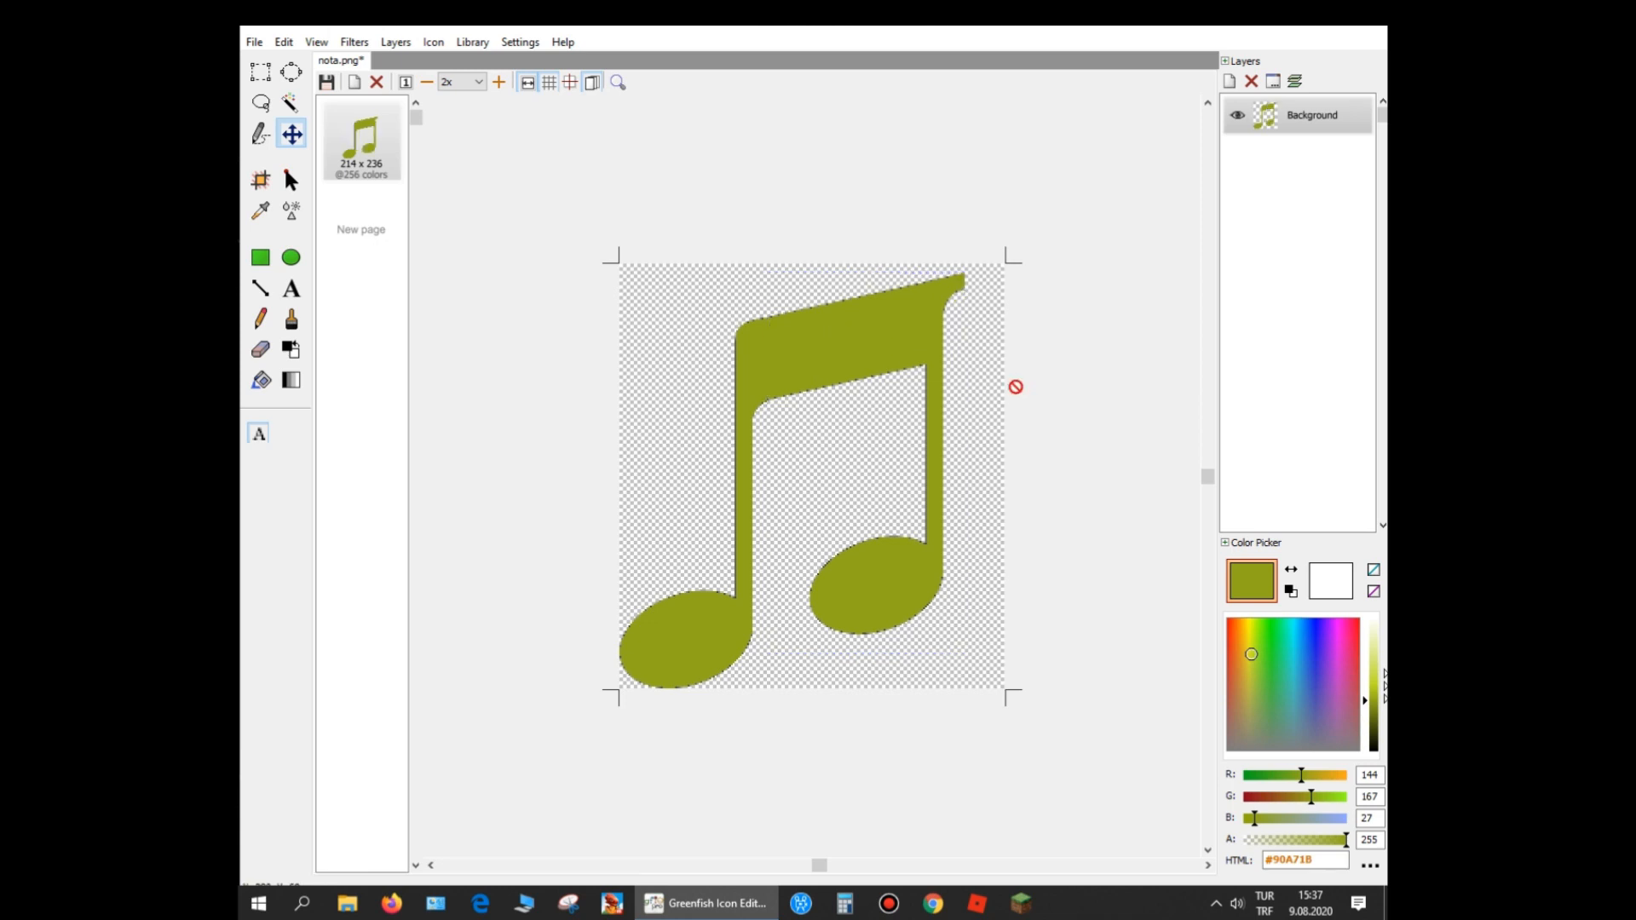
# Export the page to the Resimler folder as an icon file (*.ico) named "müzik ikon yeşil"
pyautogui.click(435, 43)
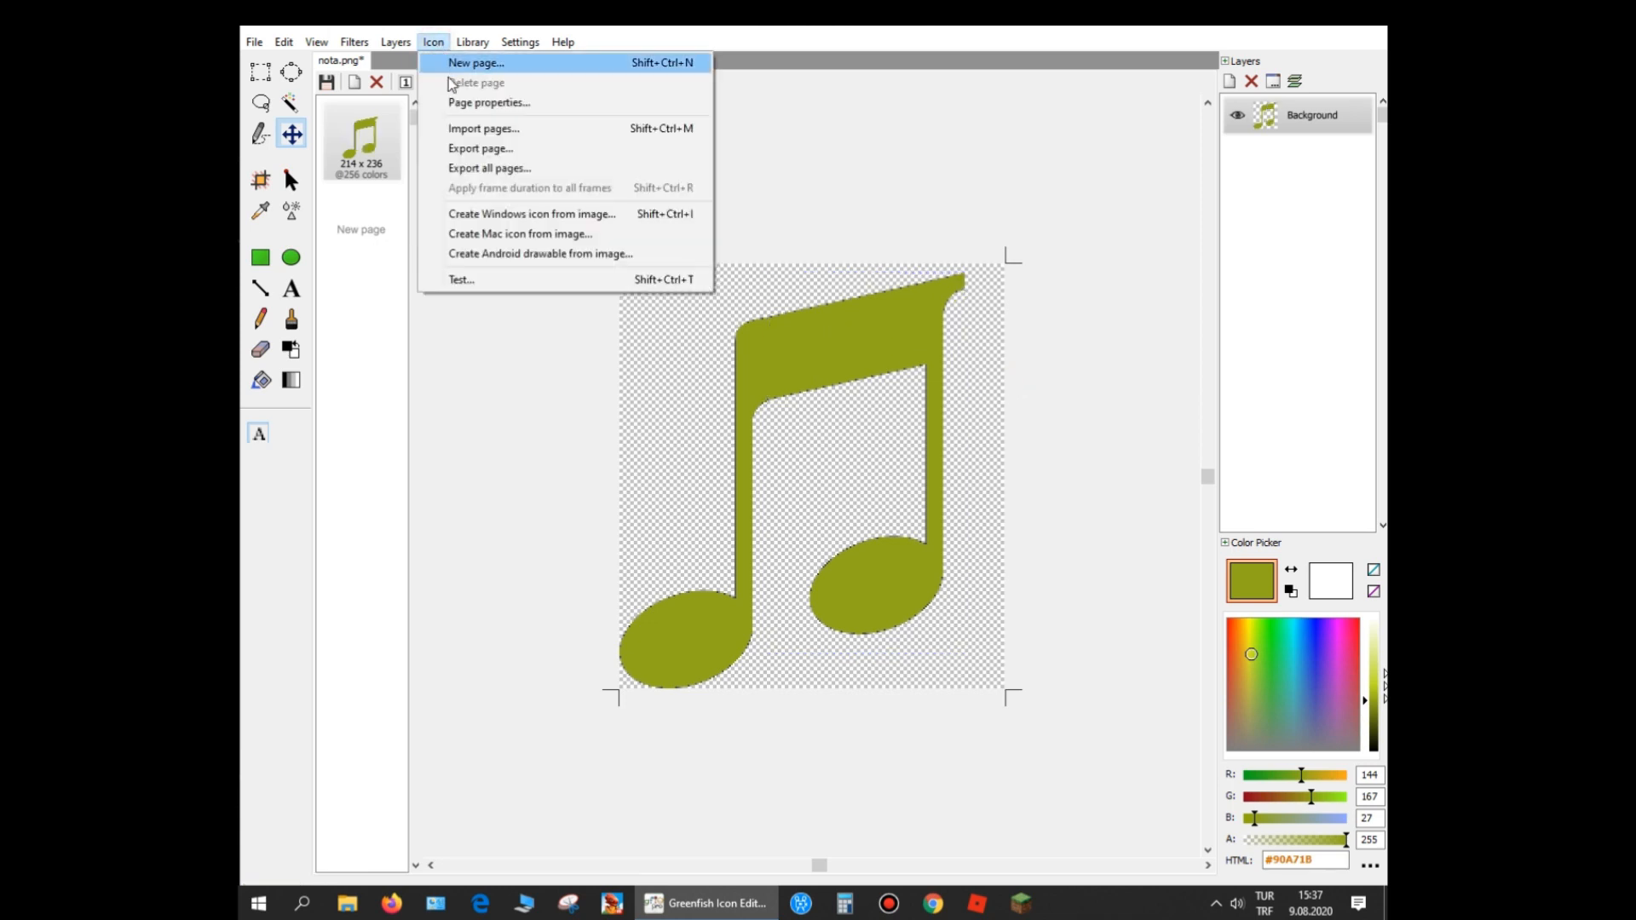
pyautogui.click(484, 149)
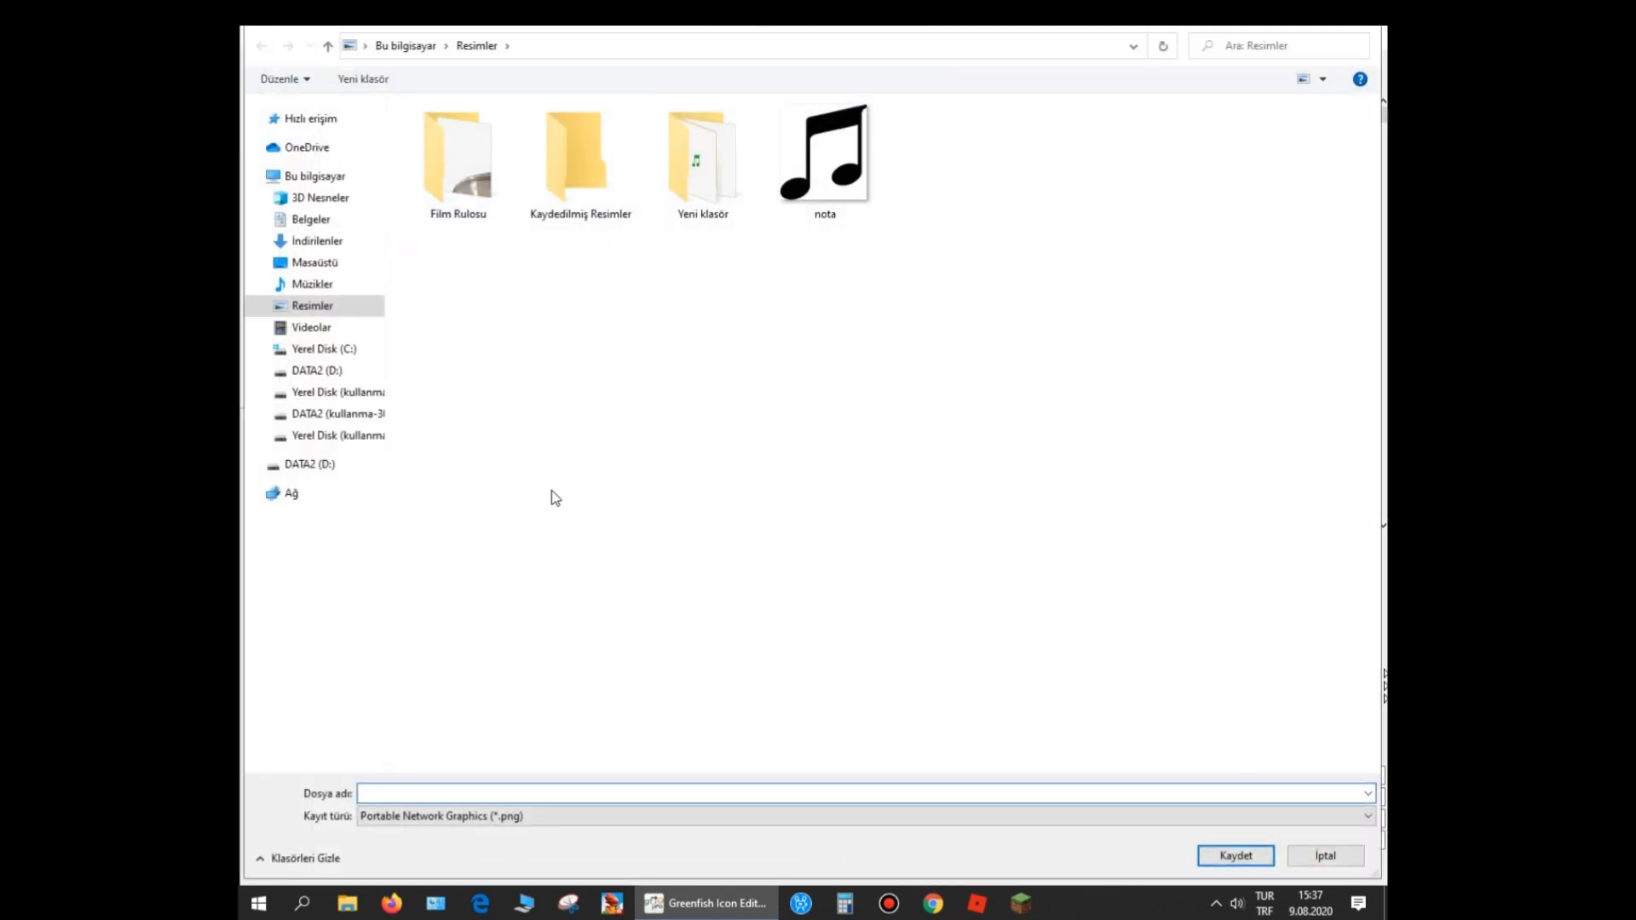
pyautogui.click(521, 817)
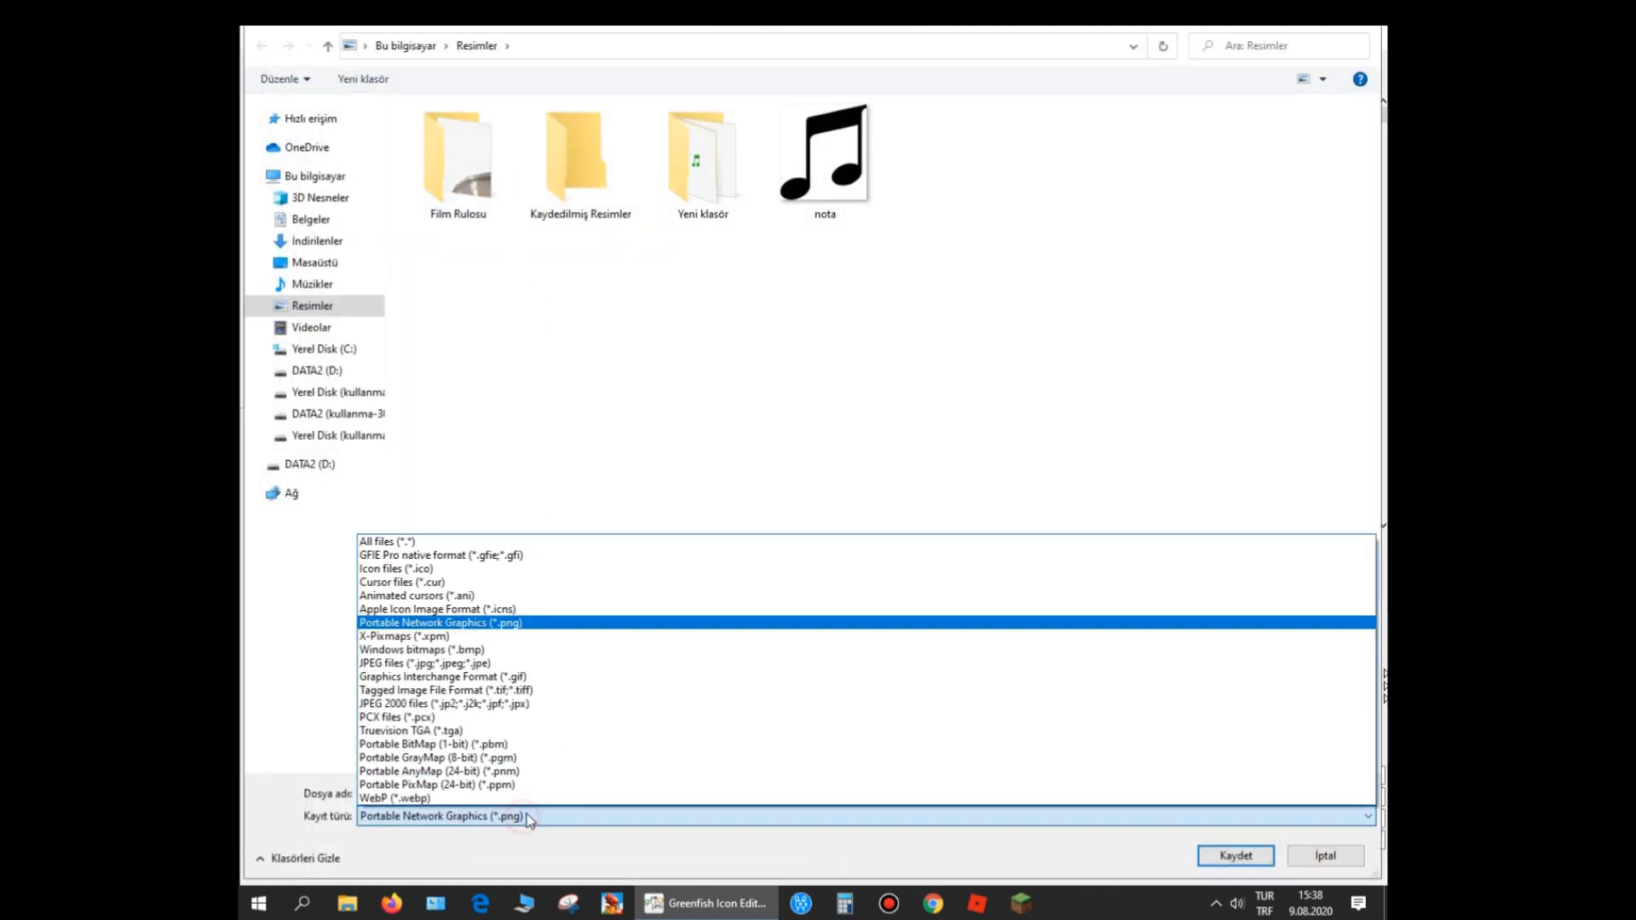
pyautogui.click(453, 569)
pyautogui.click(521, 789)
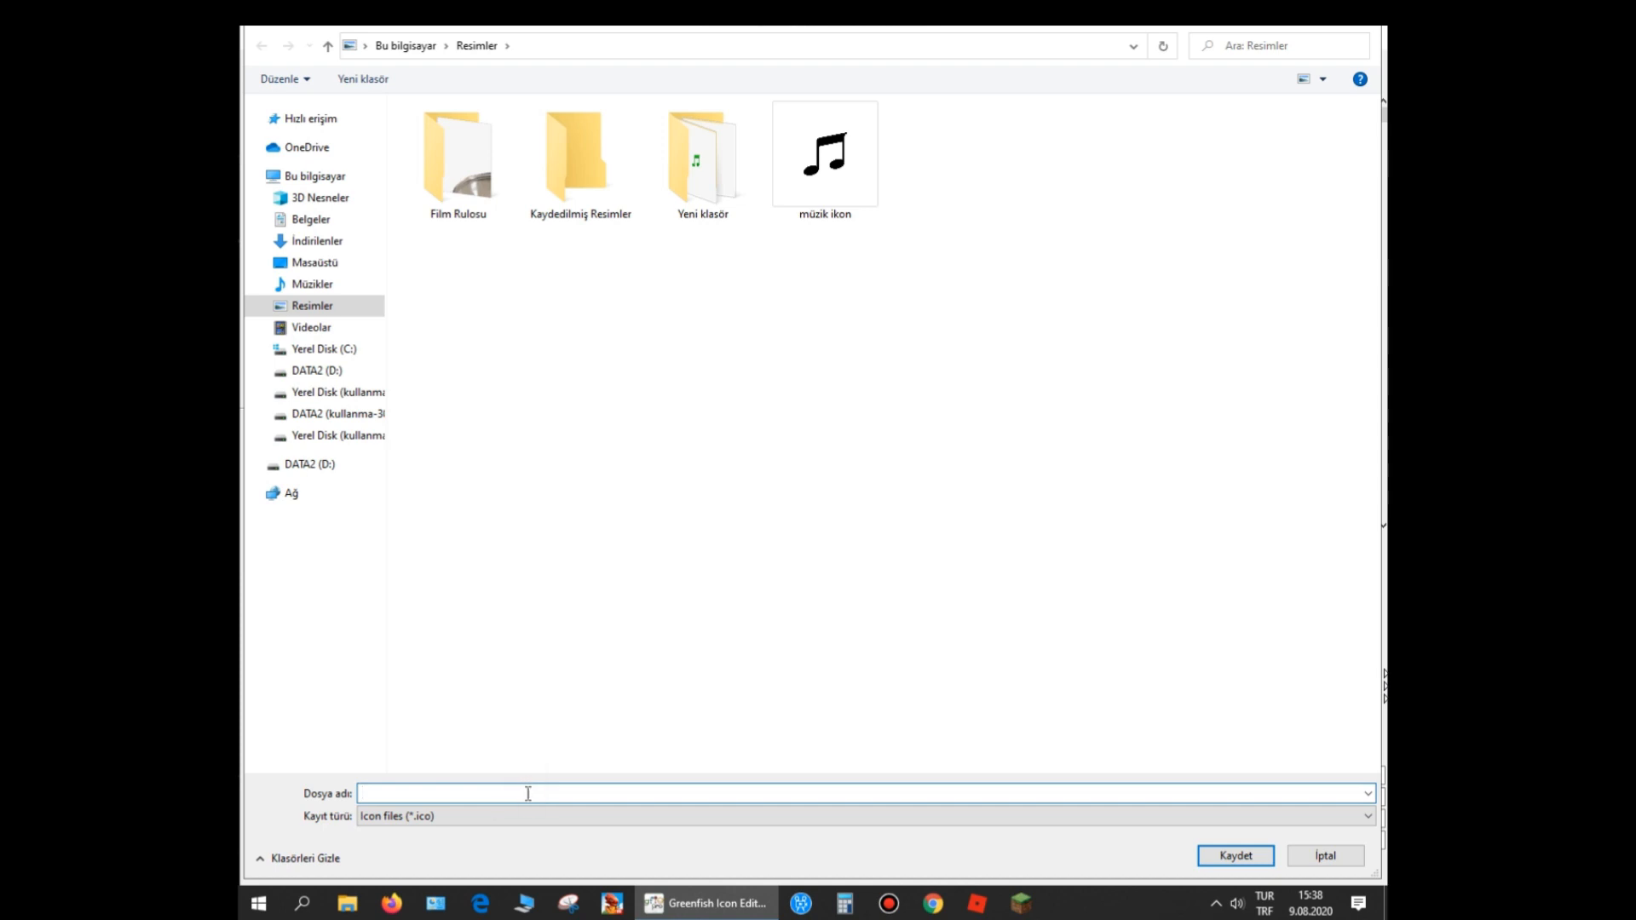
pyautogui.write('müzik ')
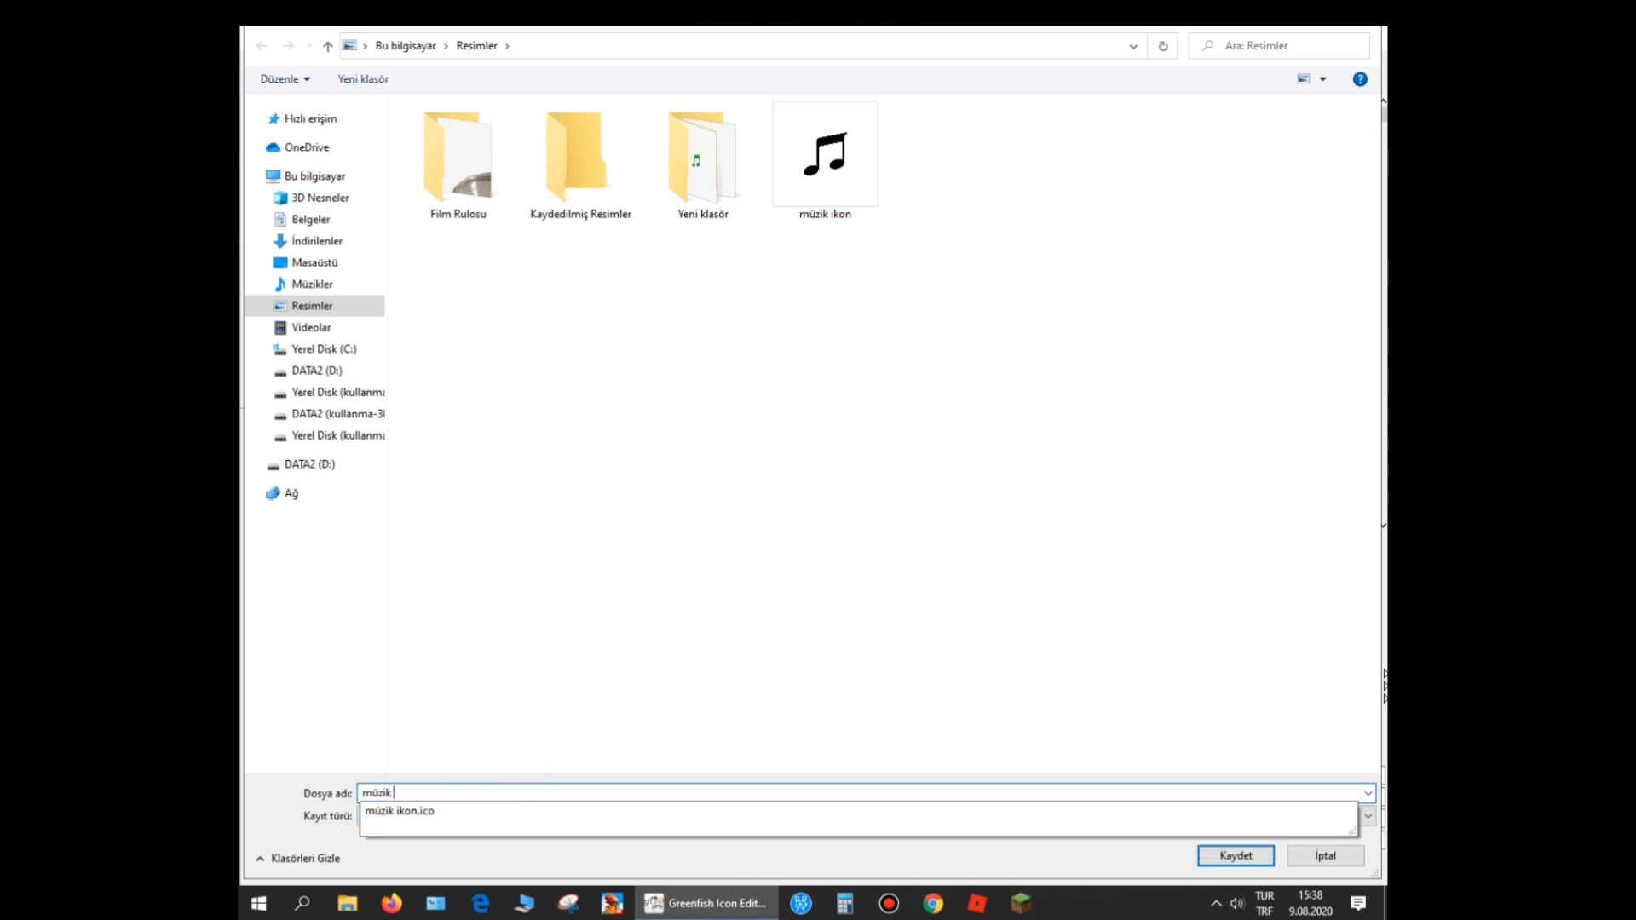
pyautogui.write('ikon yeşil')
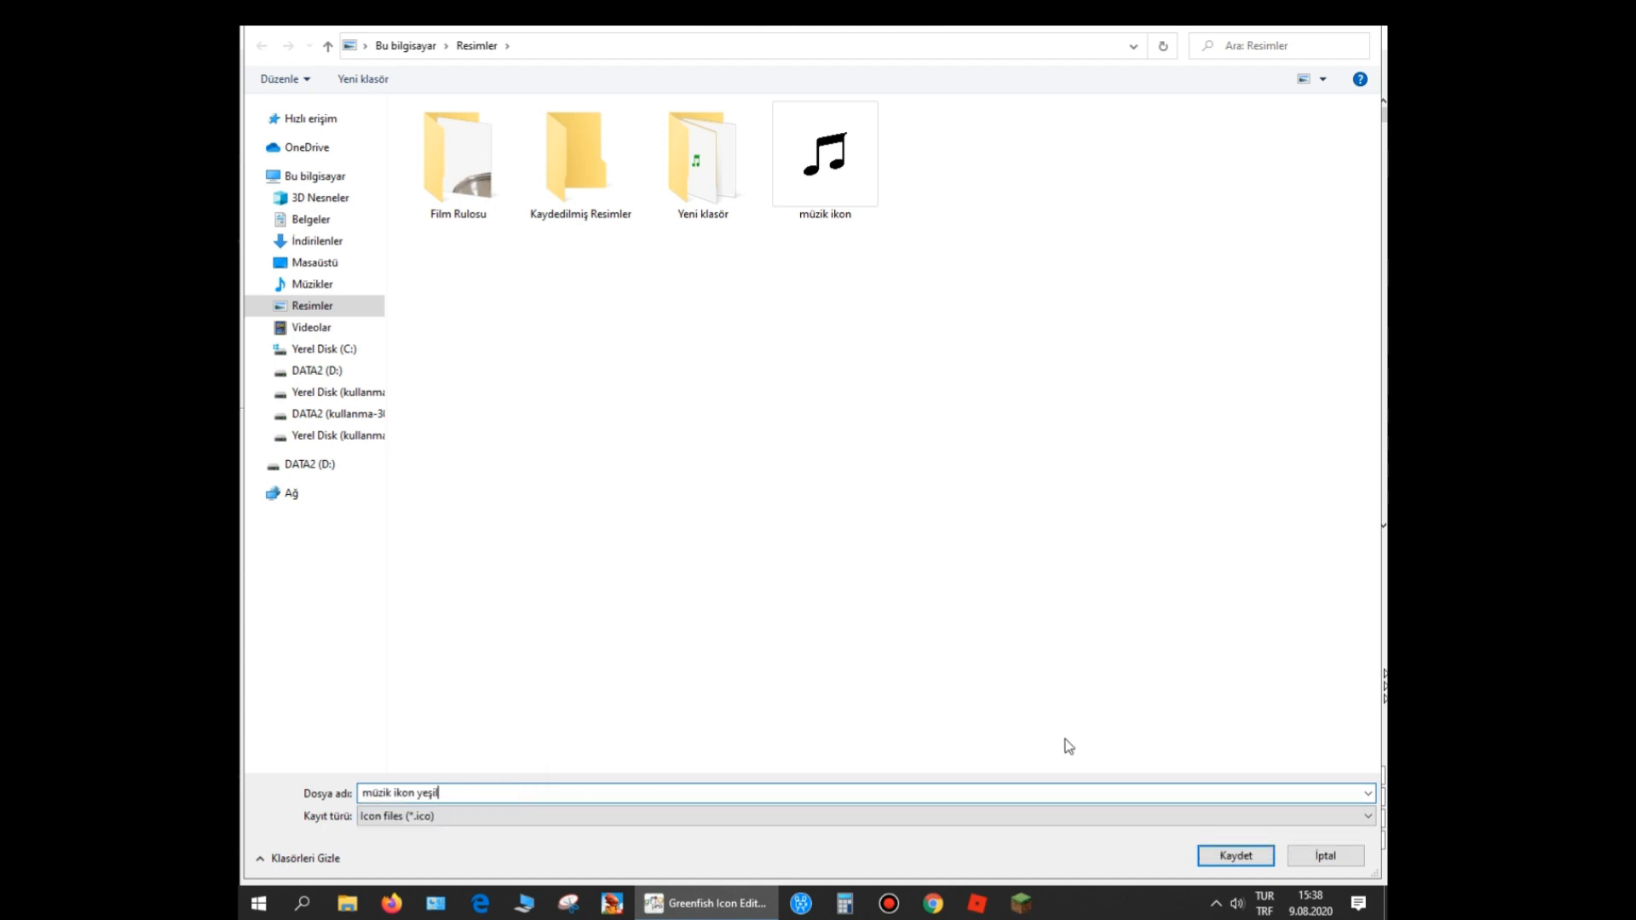
pyautogui.click(1236, 855)
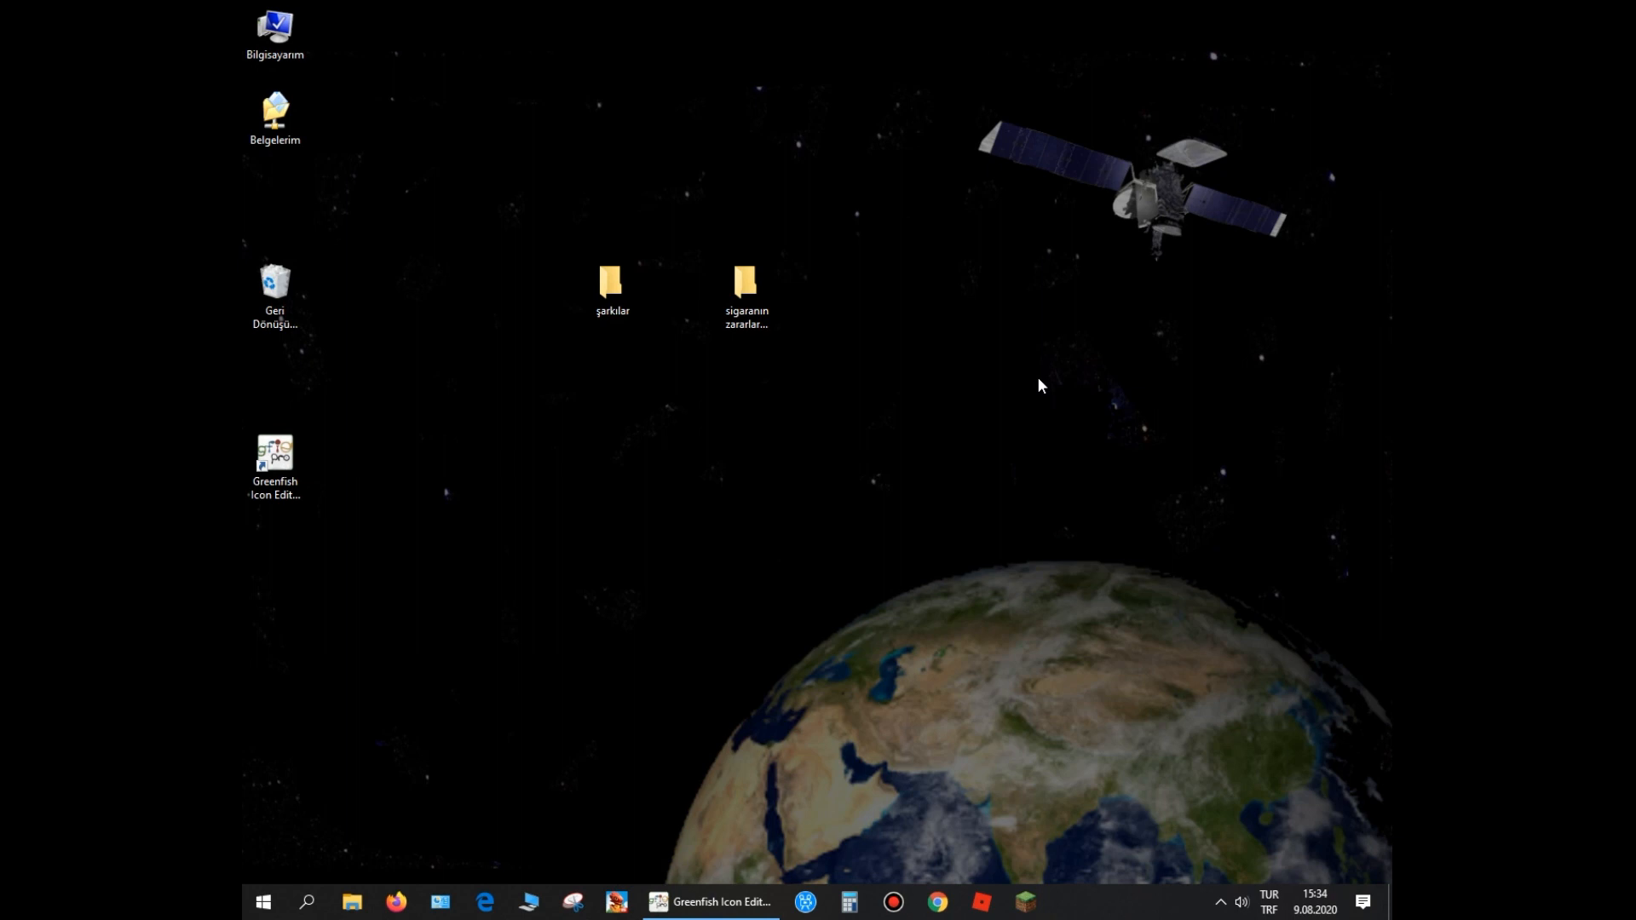
# Change the icon of the şarkılar desktop folder to the müzik ikon yeşil file from the Resimler folder
pyautogui.rightClick(614, 298)
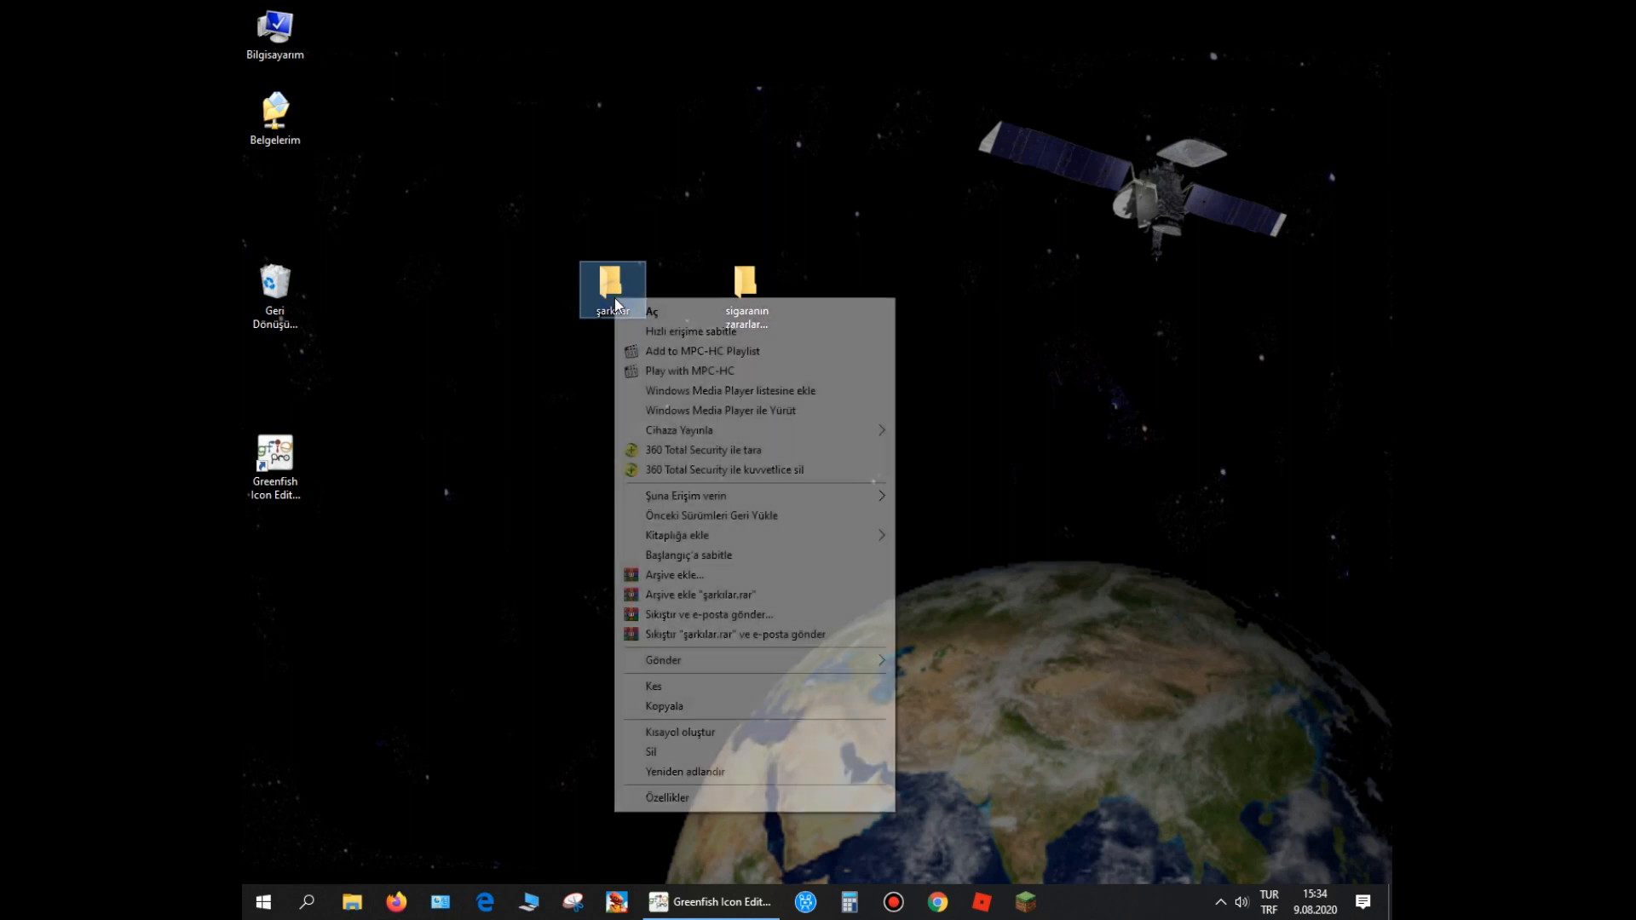
pyautogui.click(689, 800)
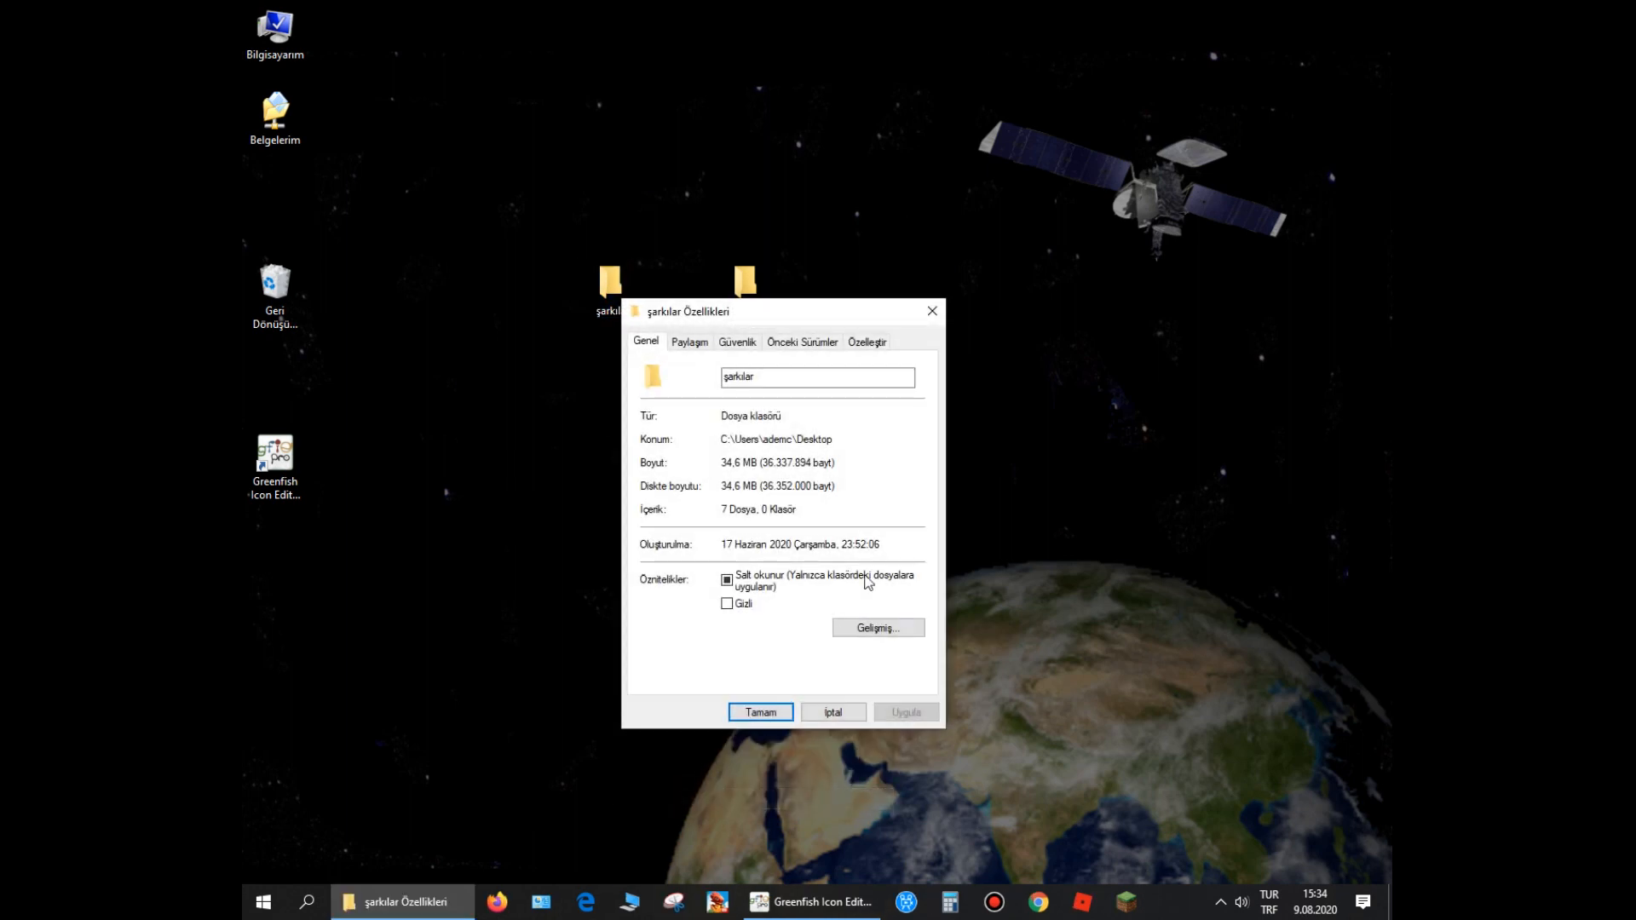
pyautogui.click(869, 345)
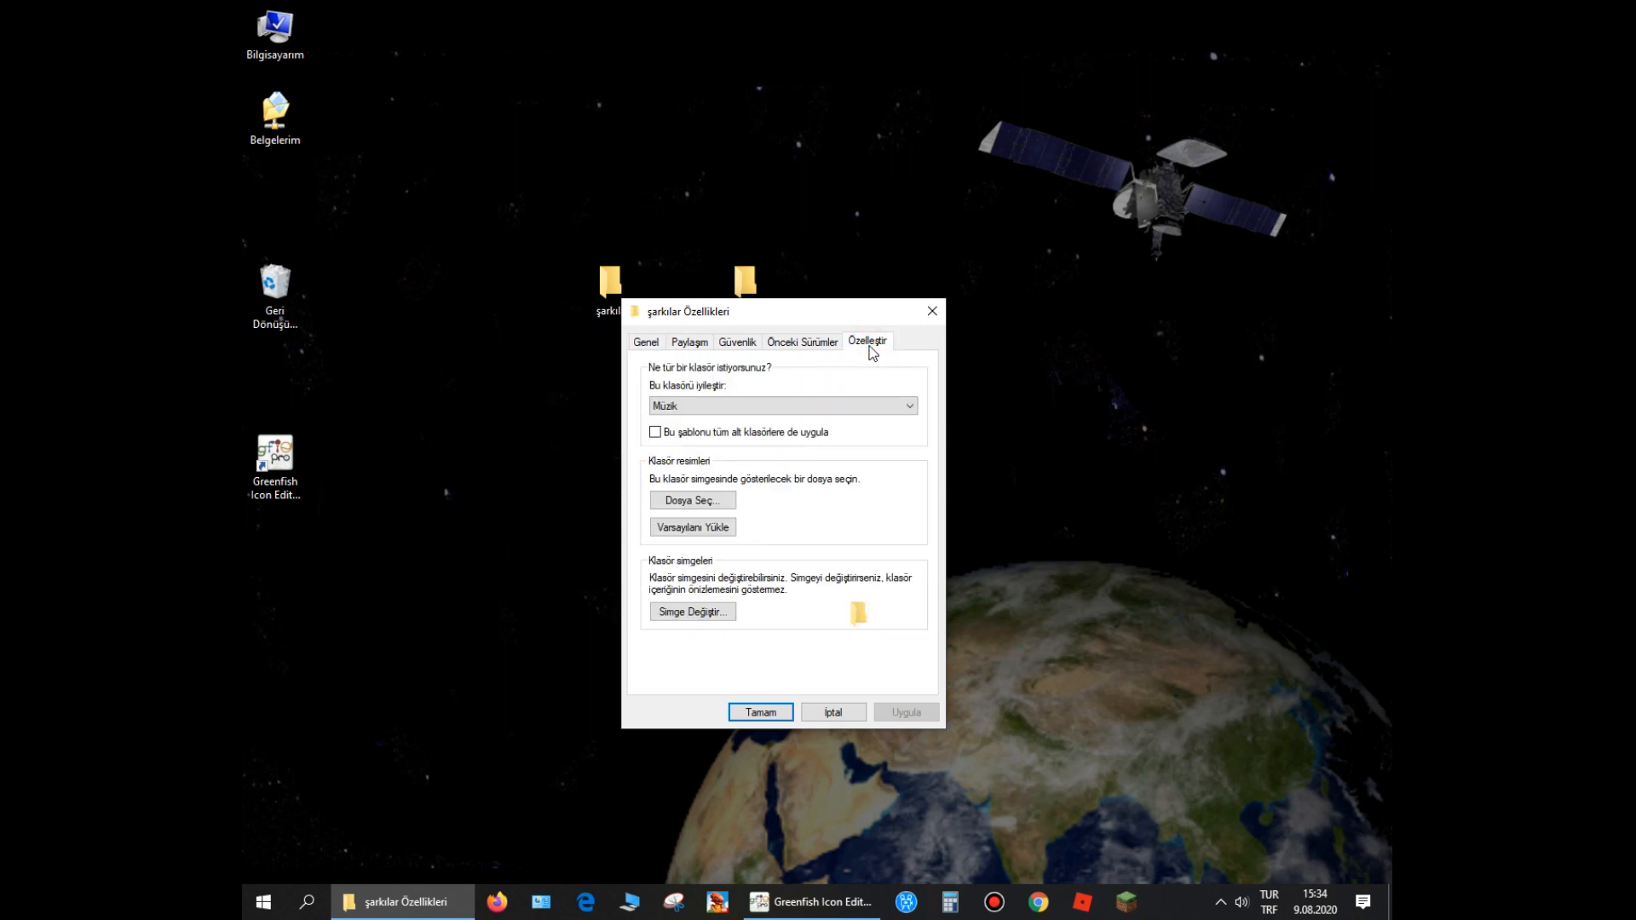
pyautogui.click(713, 612)
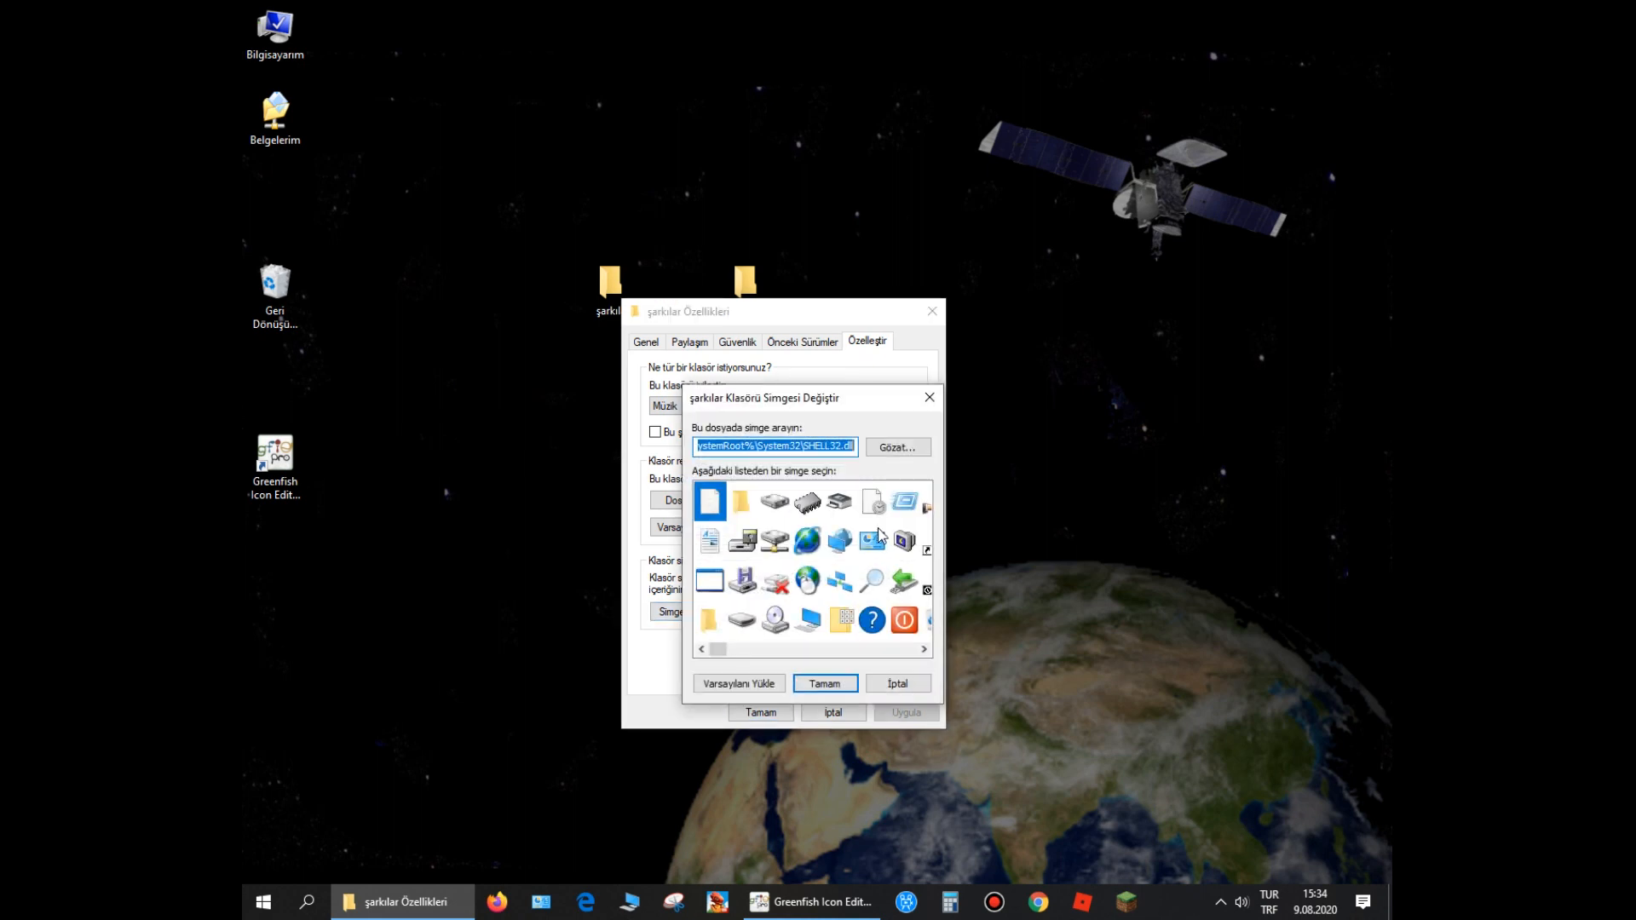
pyautogui.moveTo(720, 649); pyautogui.dragTo(834, 557)
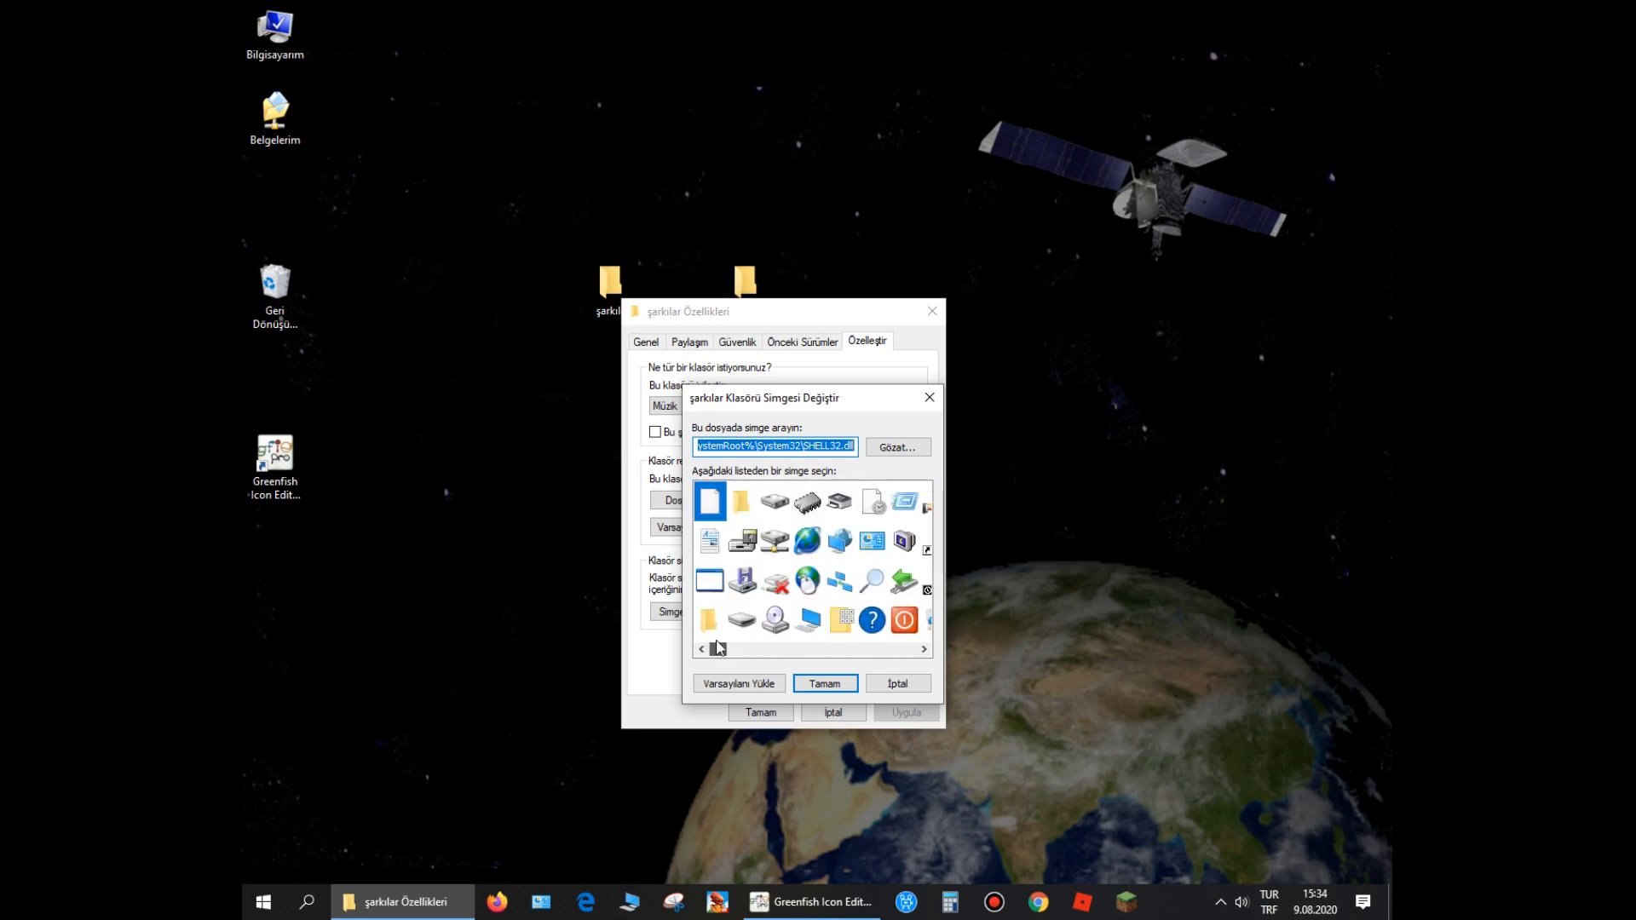
pyautogui.click(903, 449)
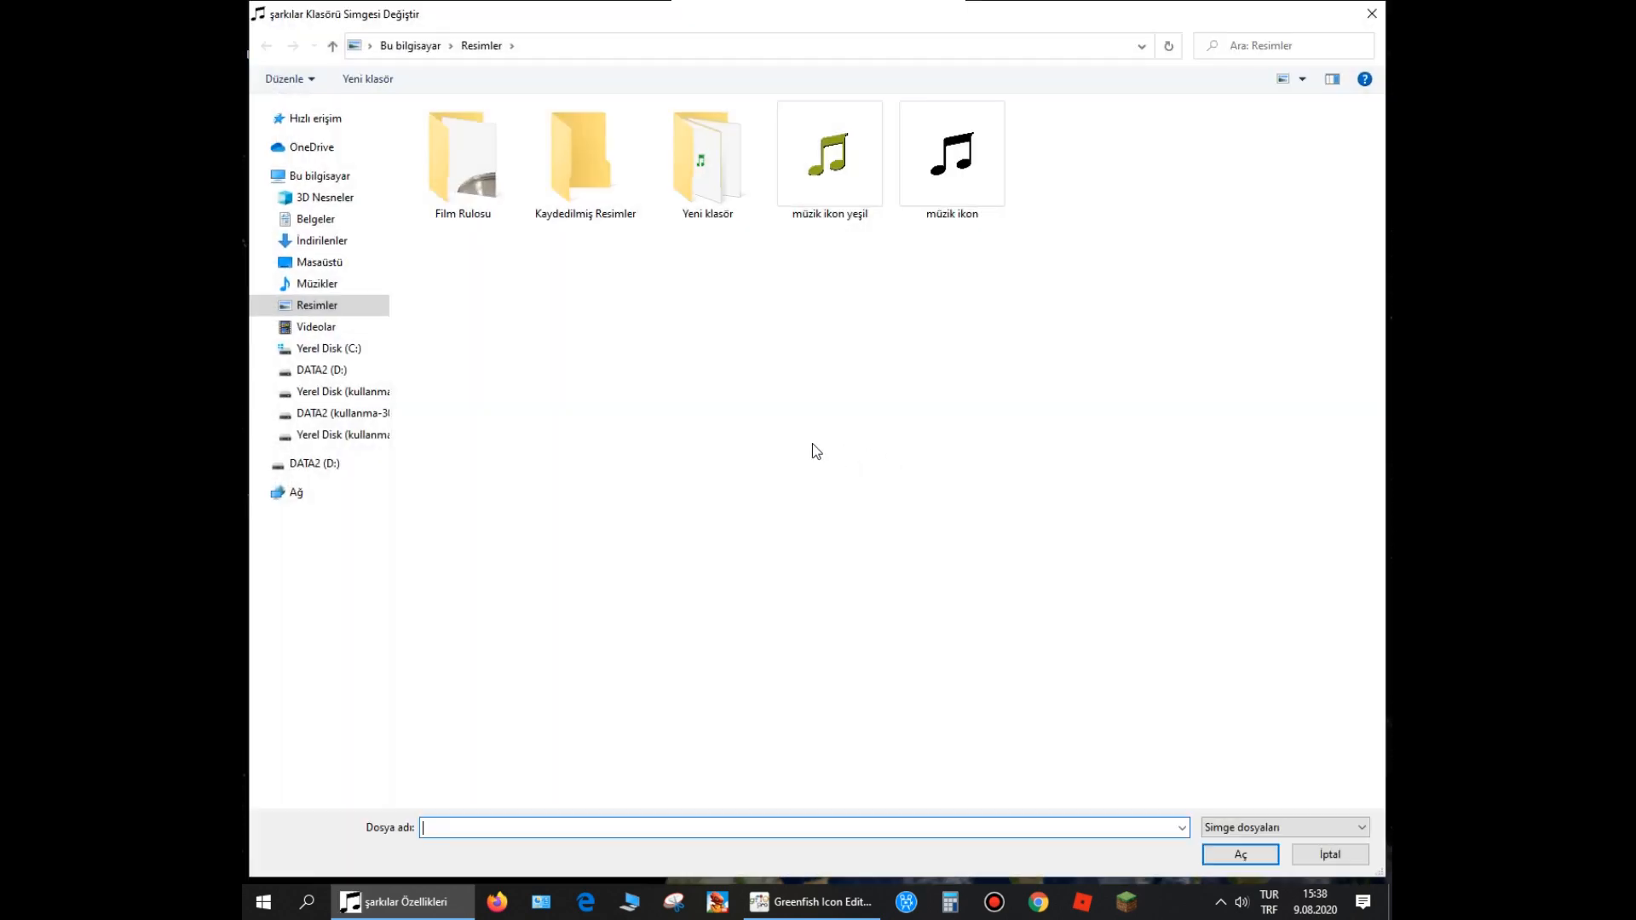
pyautogui.doubleClick(831, 197)
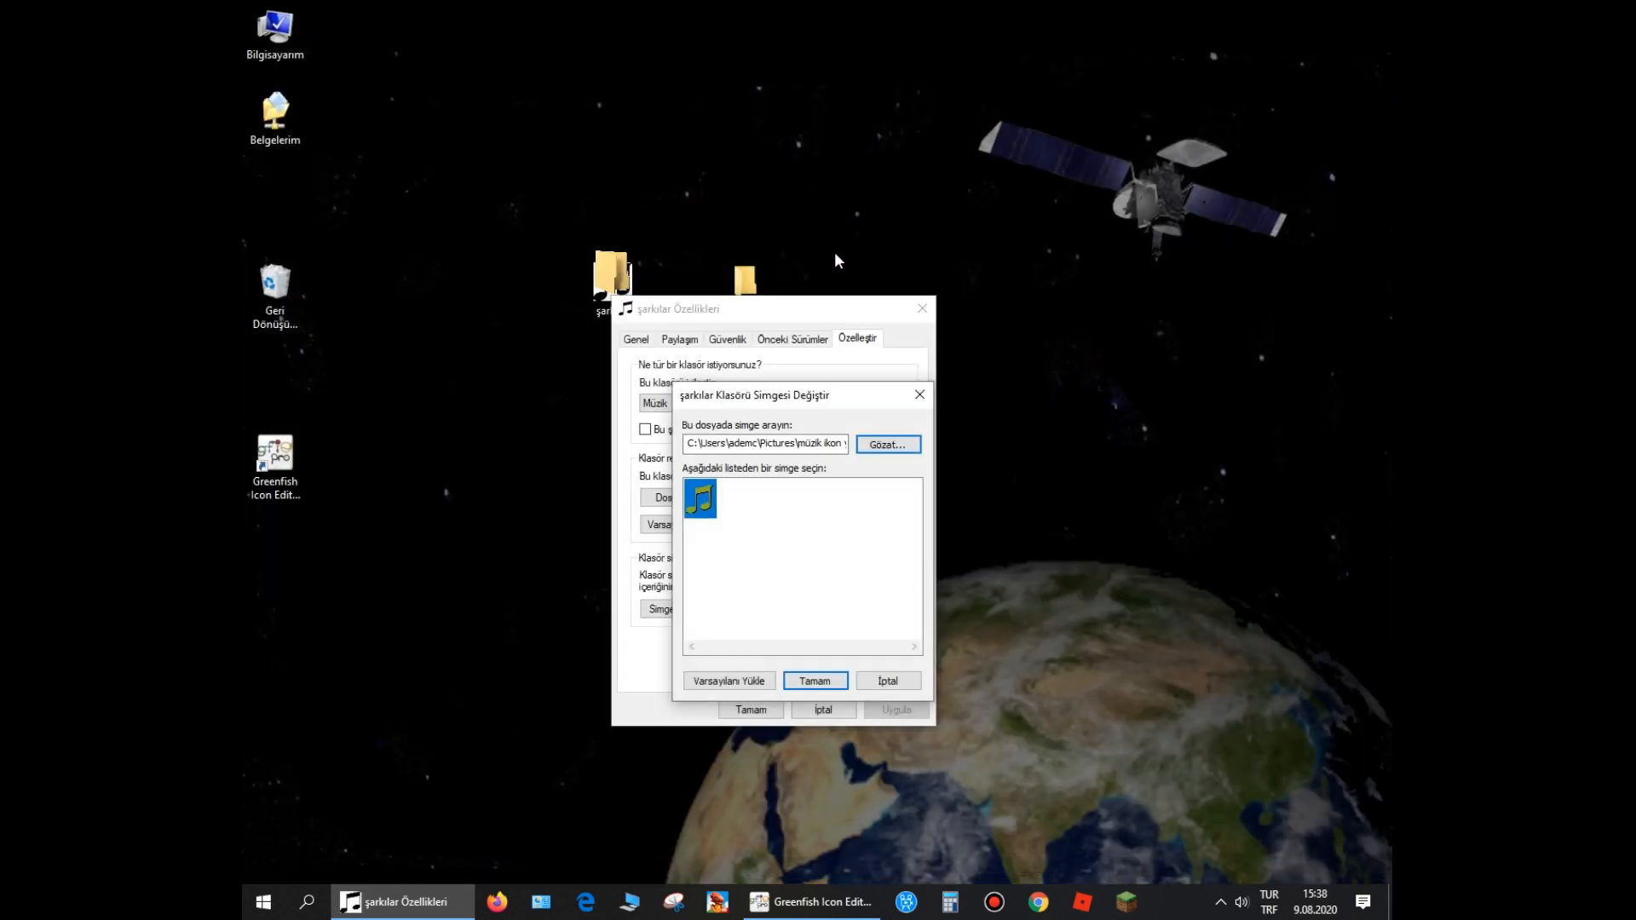
pyautogui.click(823, 682)
pyautogui.click(757, 709)
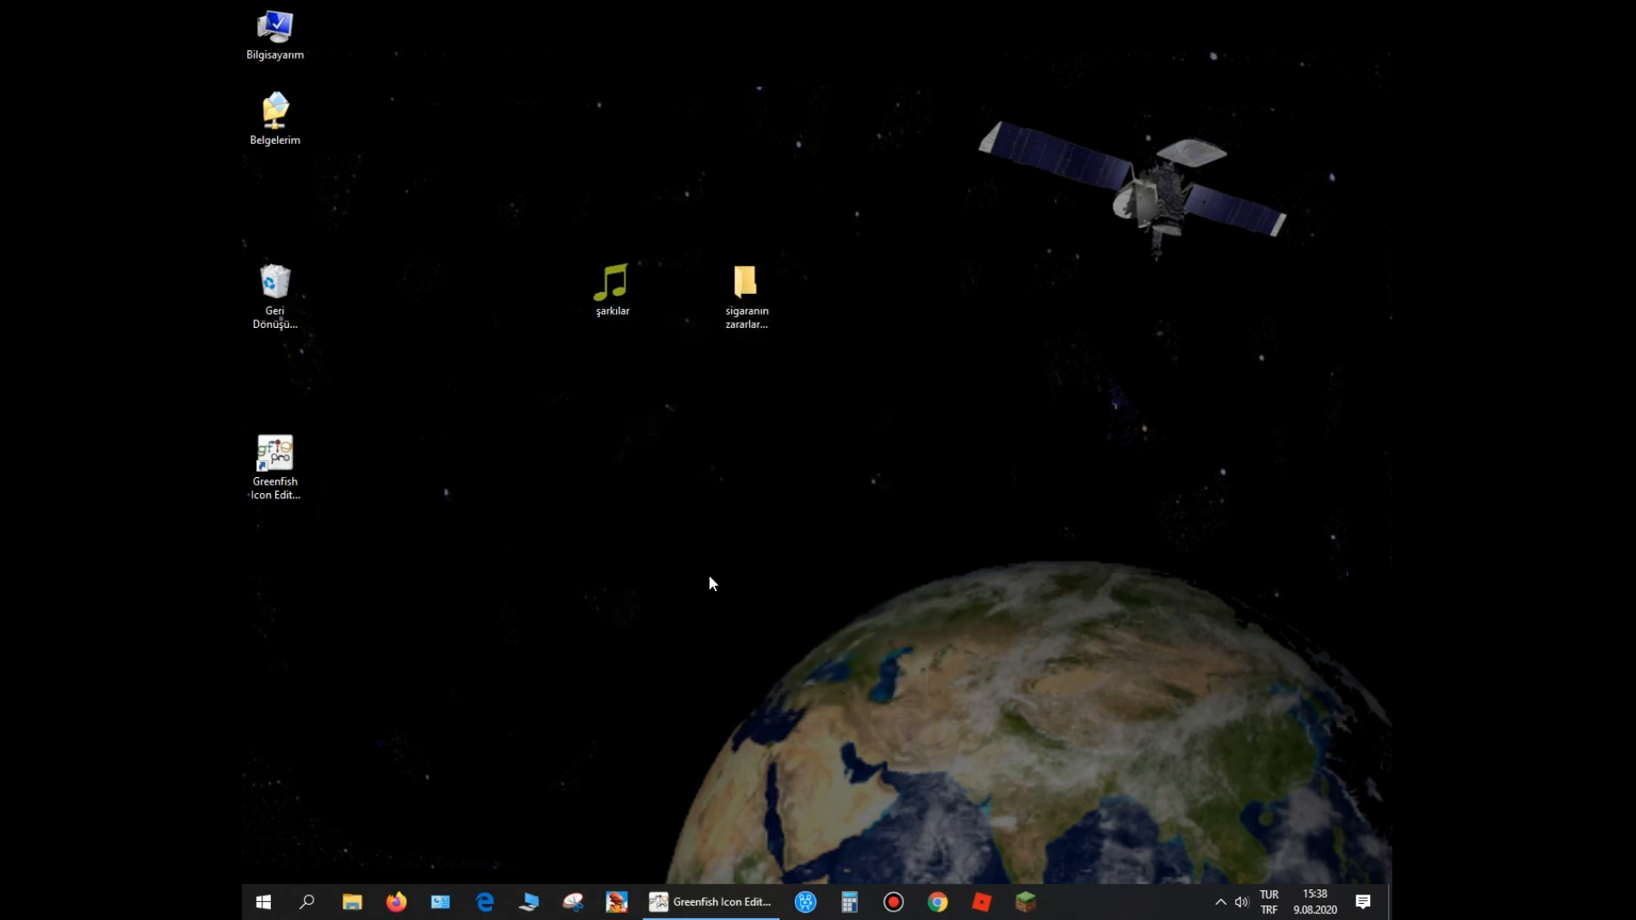
# Switch to Greenfish Icon Editor Pro and open the desk photo IMG_20200808_164406654 from the Resimler folder
pyautogui.click(703, 555)
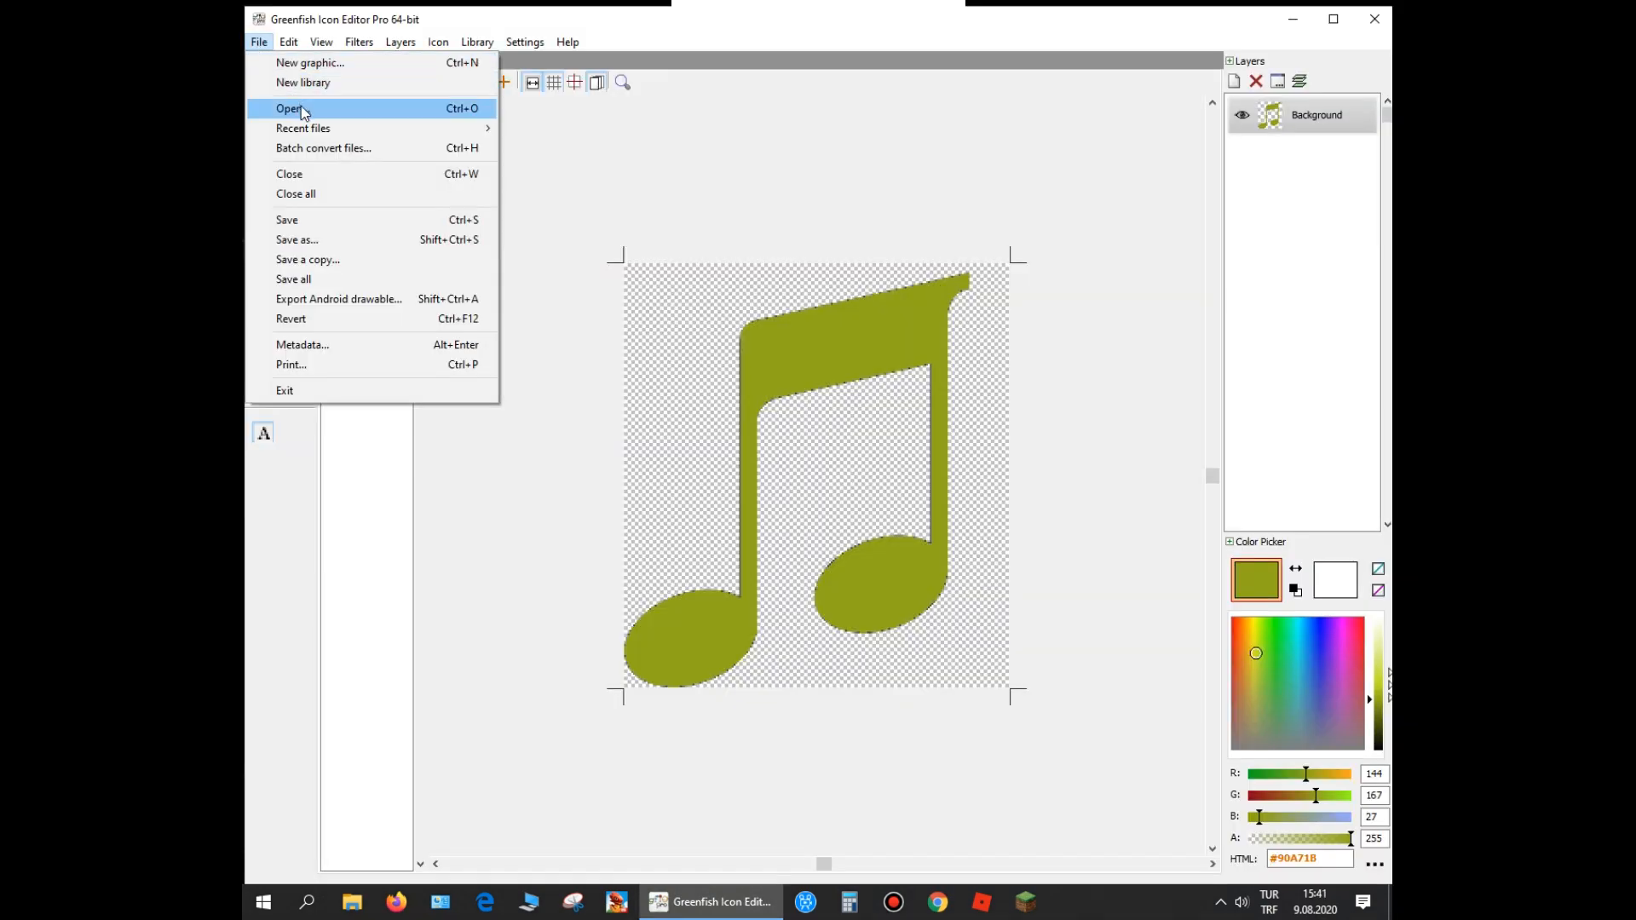
pyautogui.click(303, 112)
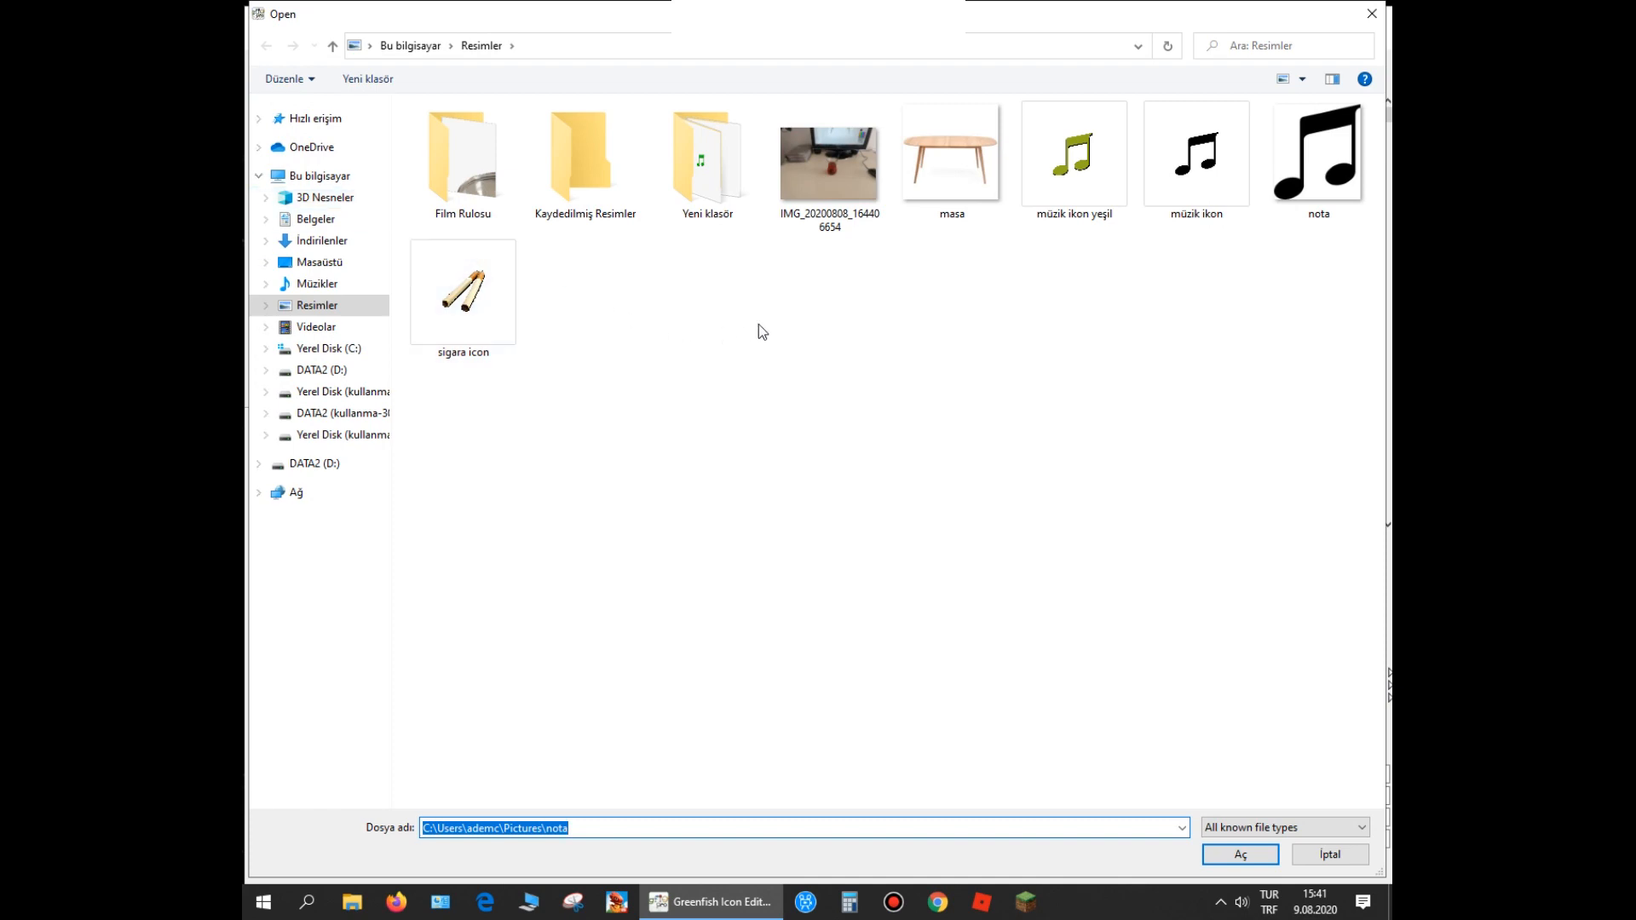
pyautogui.moveTo(841, 189)
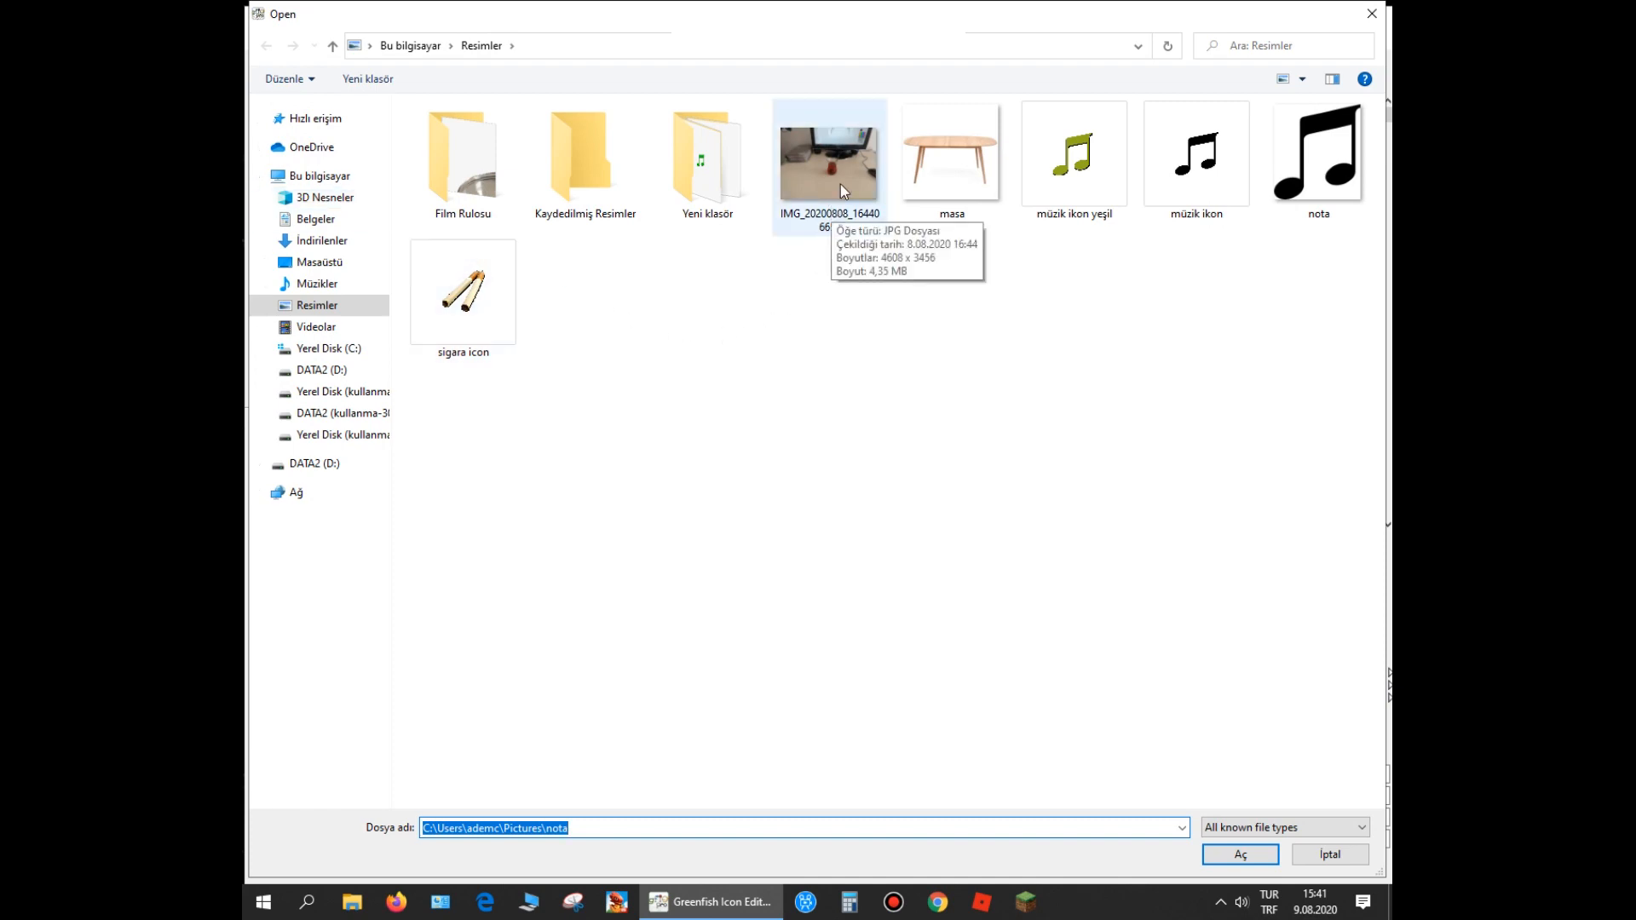
pyautogui.doubleClick(840, 184)
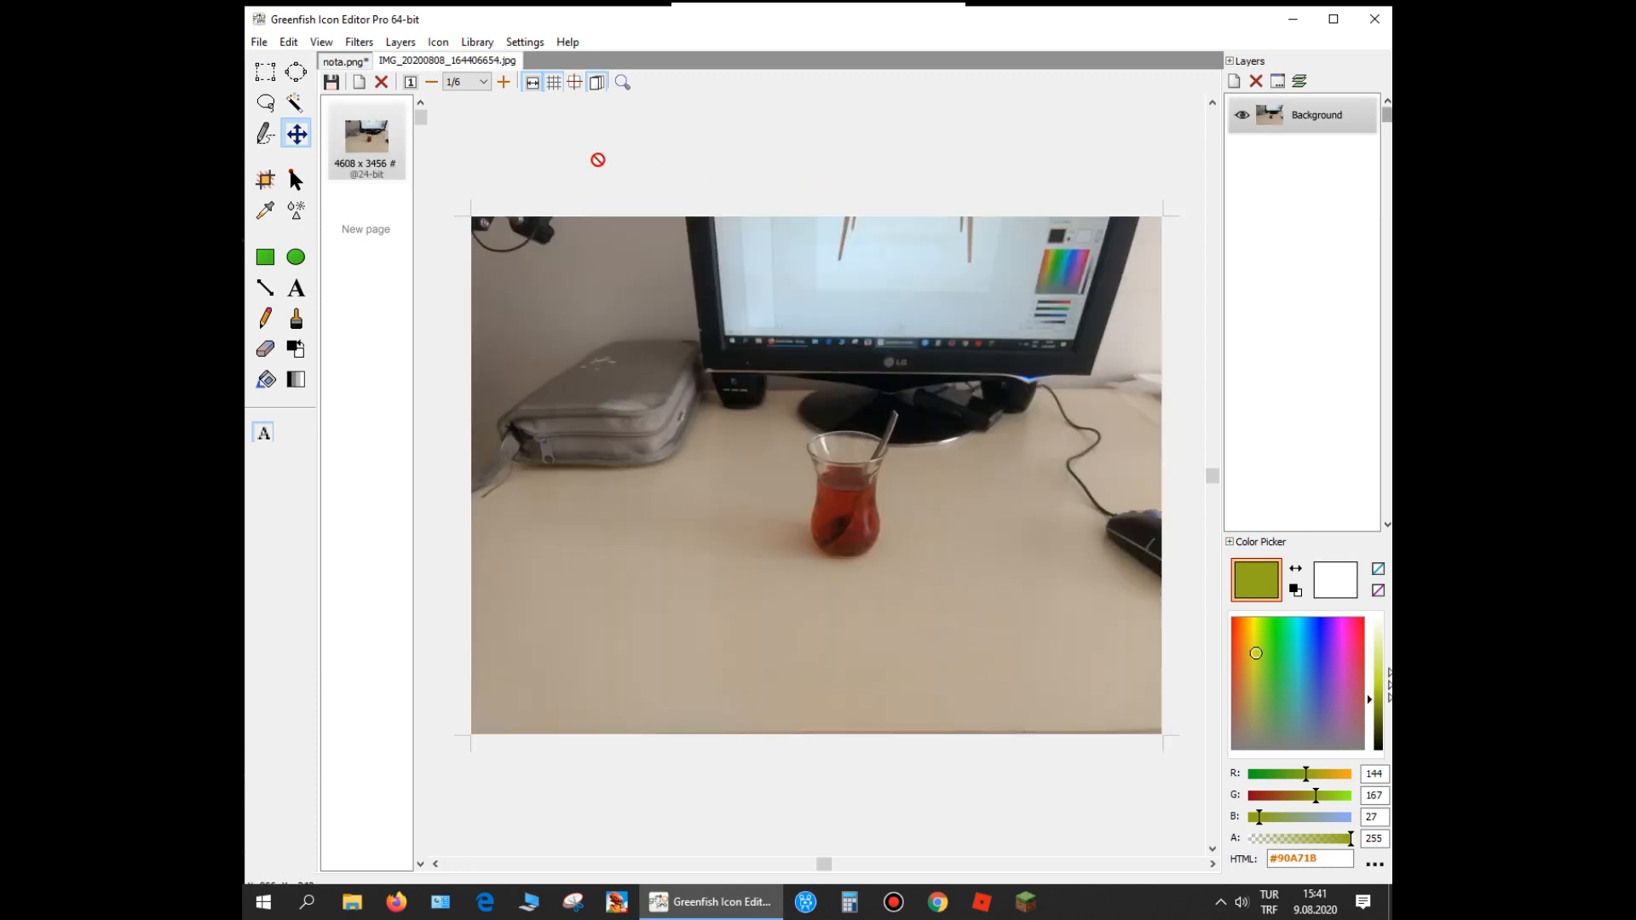
pyautogui.click(345, 61)
pyautogui.click(385, 66)
pyautogui.click(353, 67)
pyautogui.click(414, 70)
pyautogui.moveTo(403, 68); pyautogui.dragTo(877, 458)
pyautogui.moveTo(809, 502); pyautogui.dragTo(289, 162)
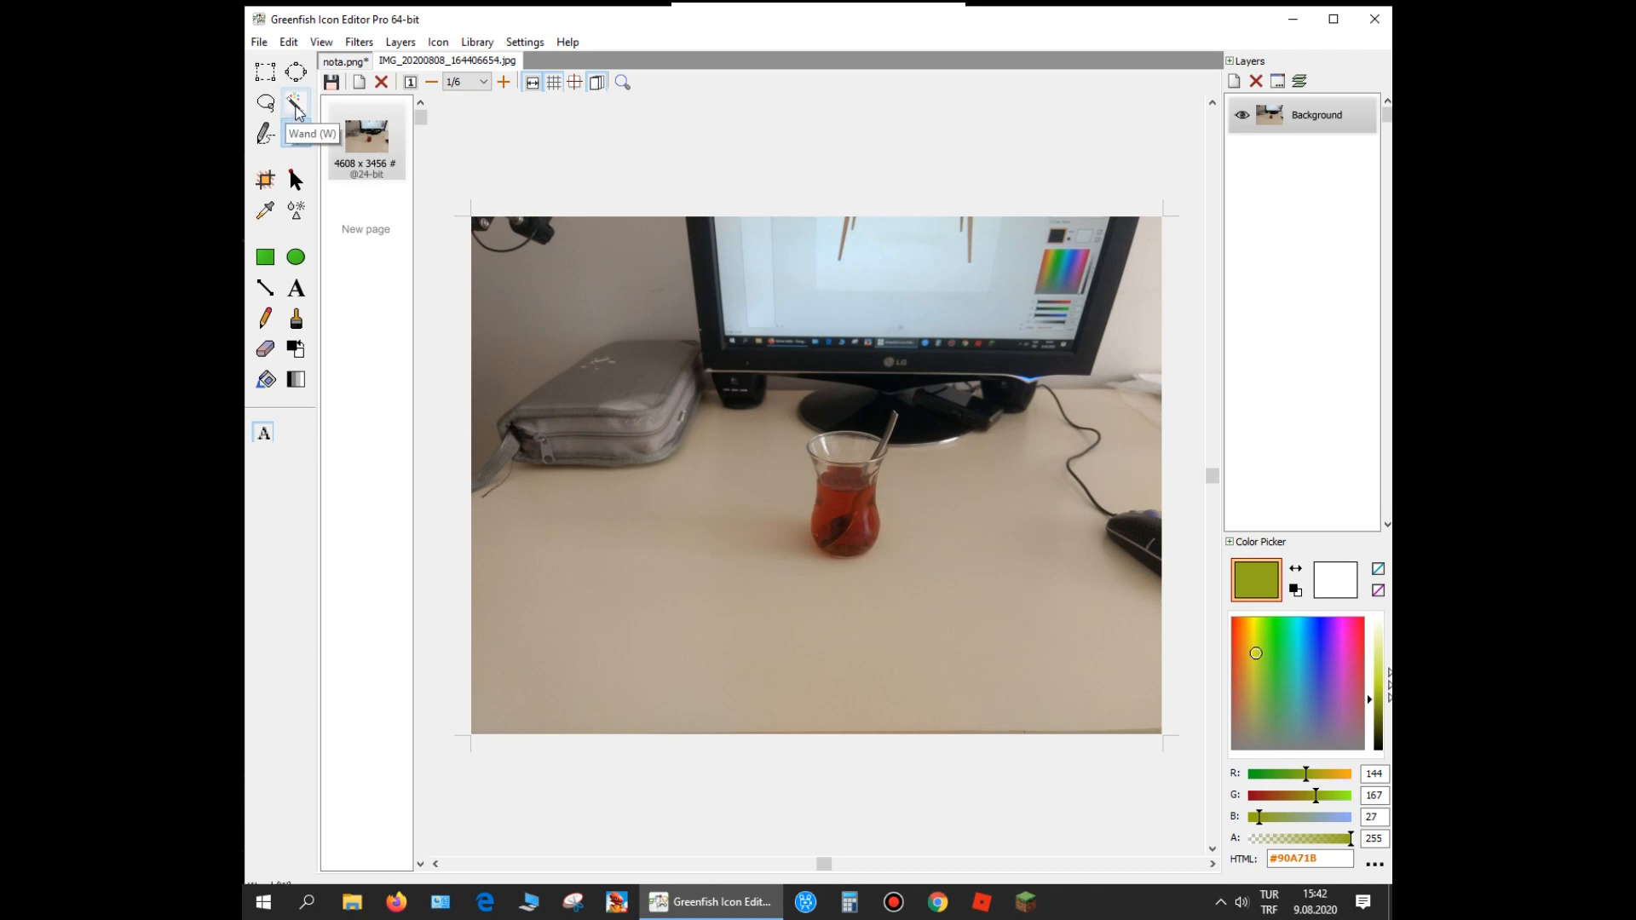
# Try to remove the tabletop around the tea glass with the Wand at tolerance 20
pyautogui.click(295, 105)
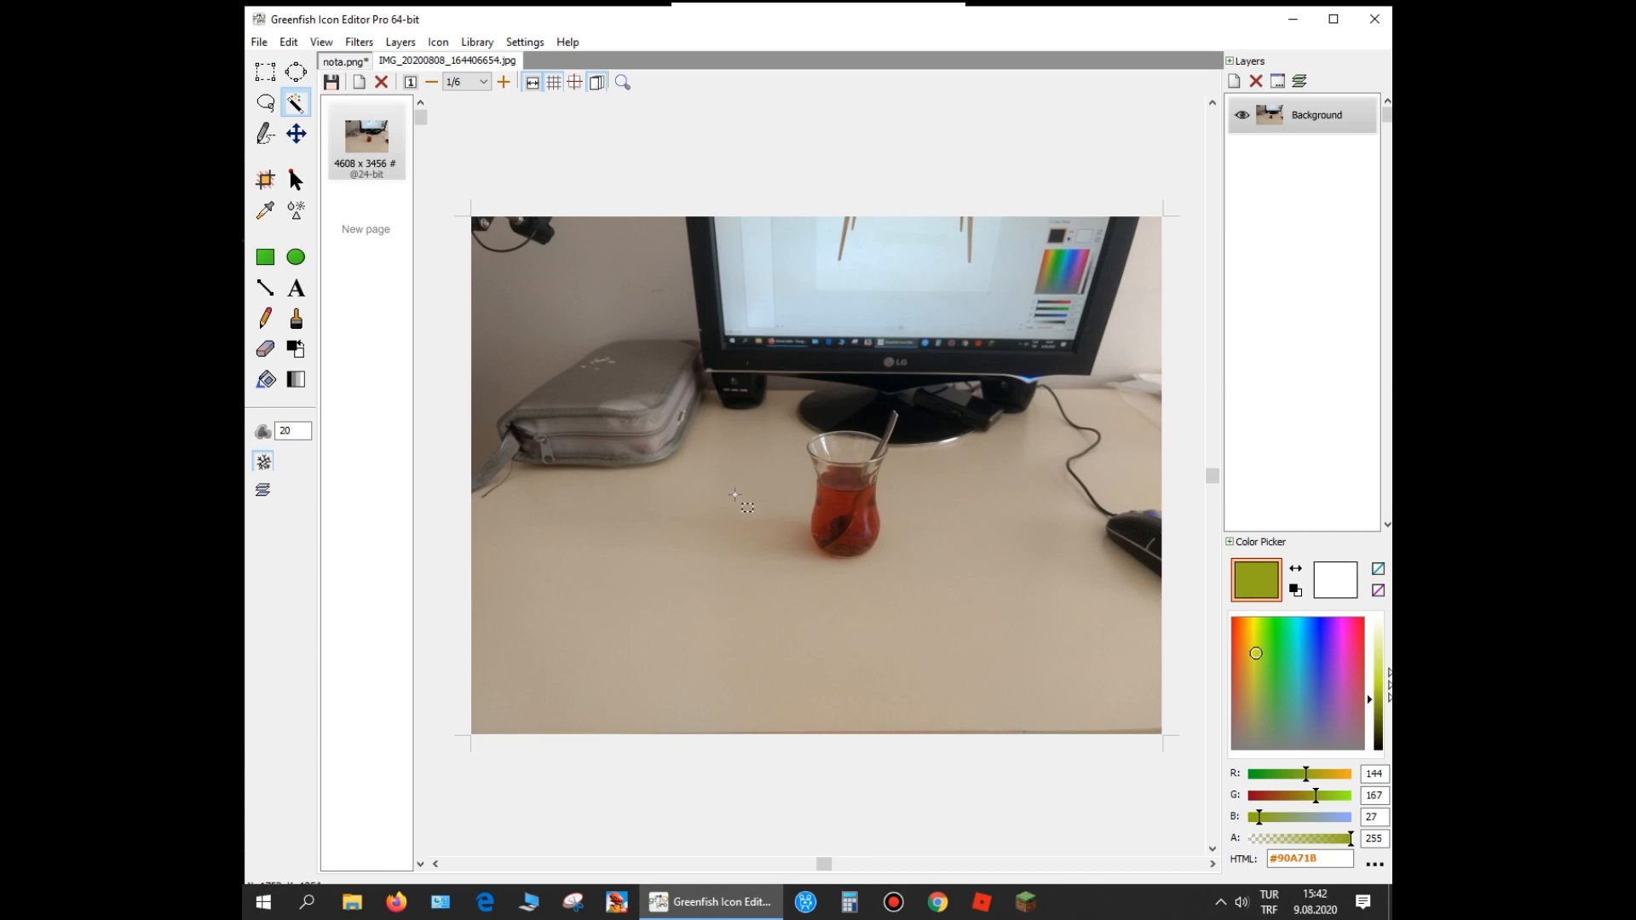
pyautogui.scroll(3, 739, 500)
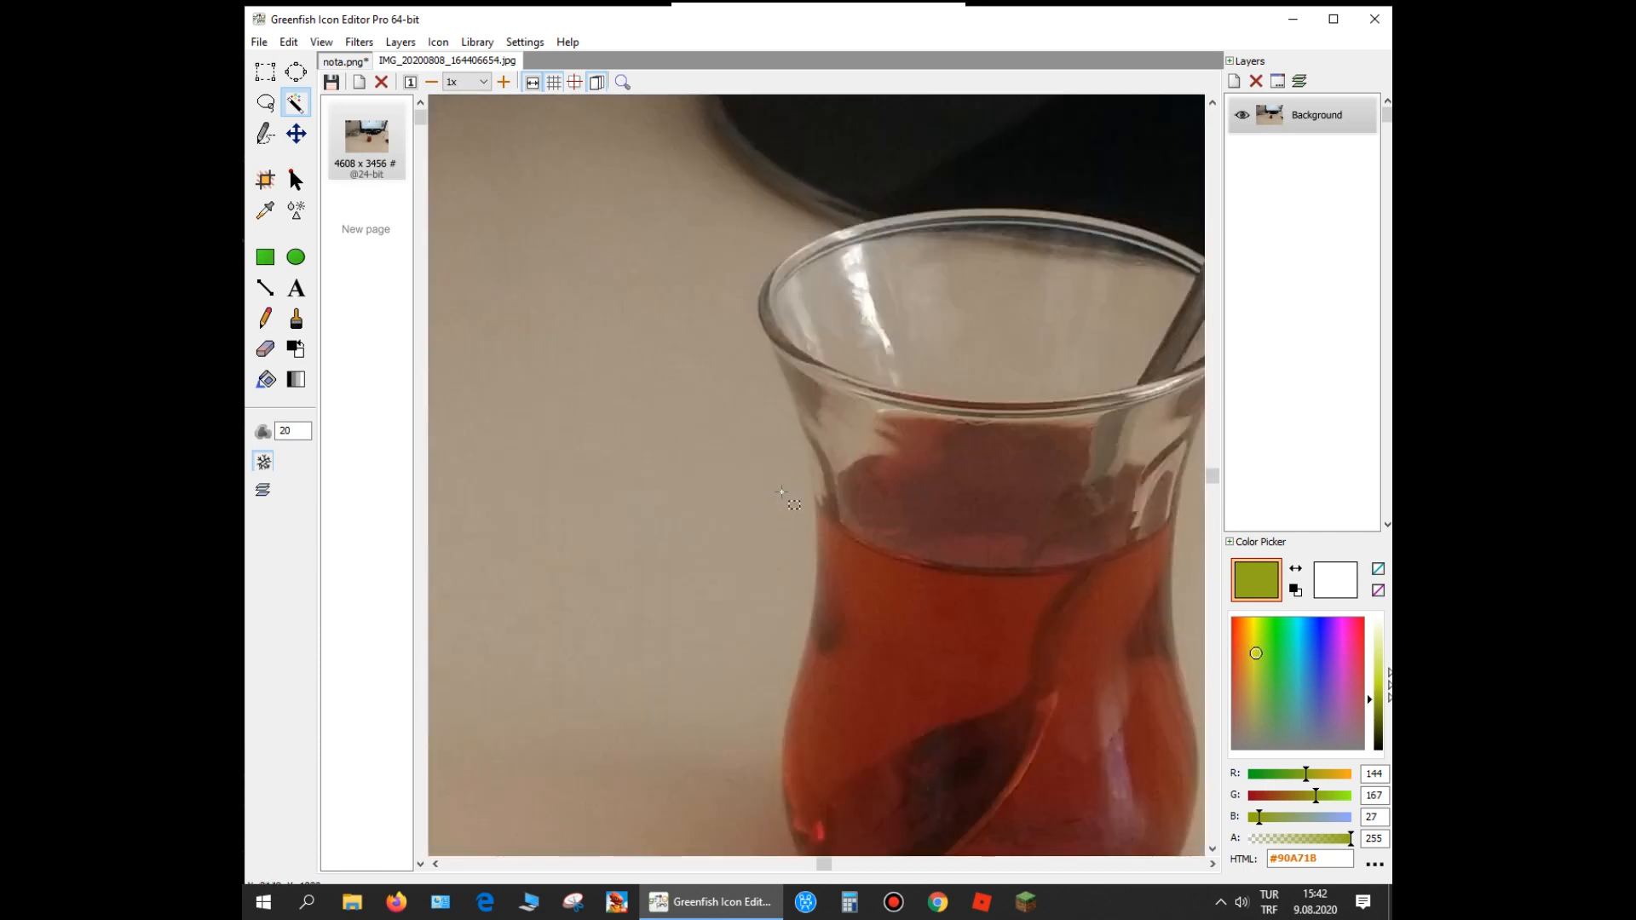
pyautogui.scroll(-1, 780, 492)
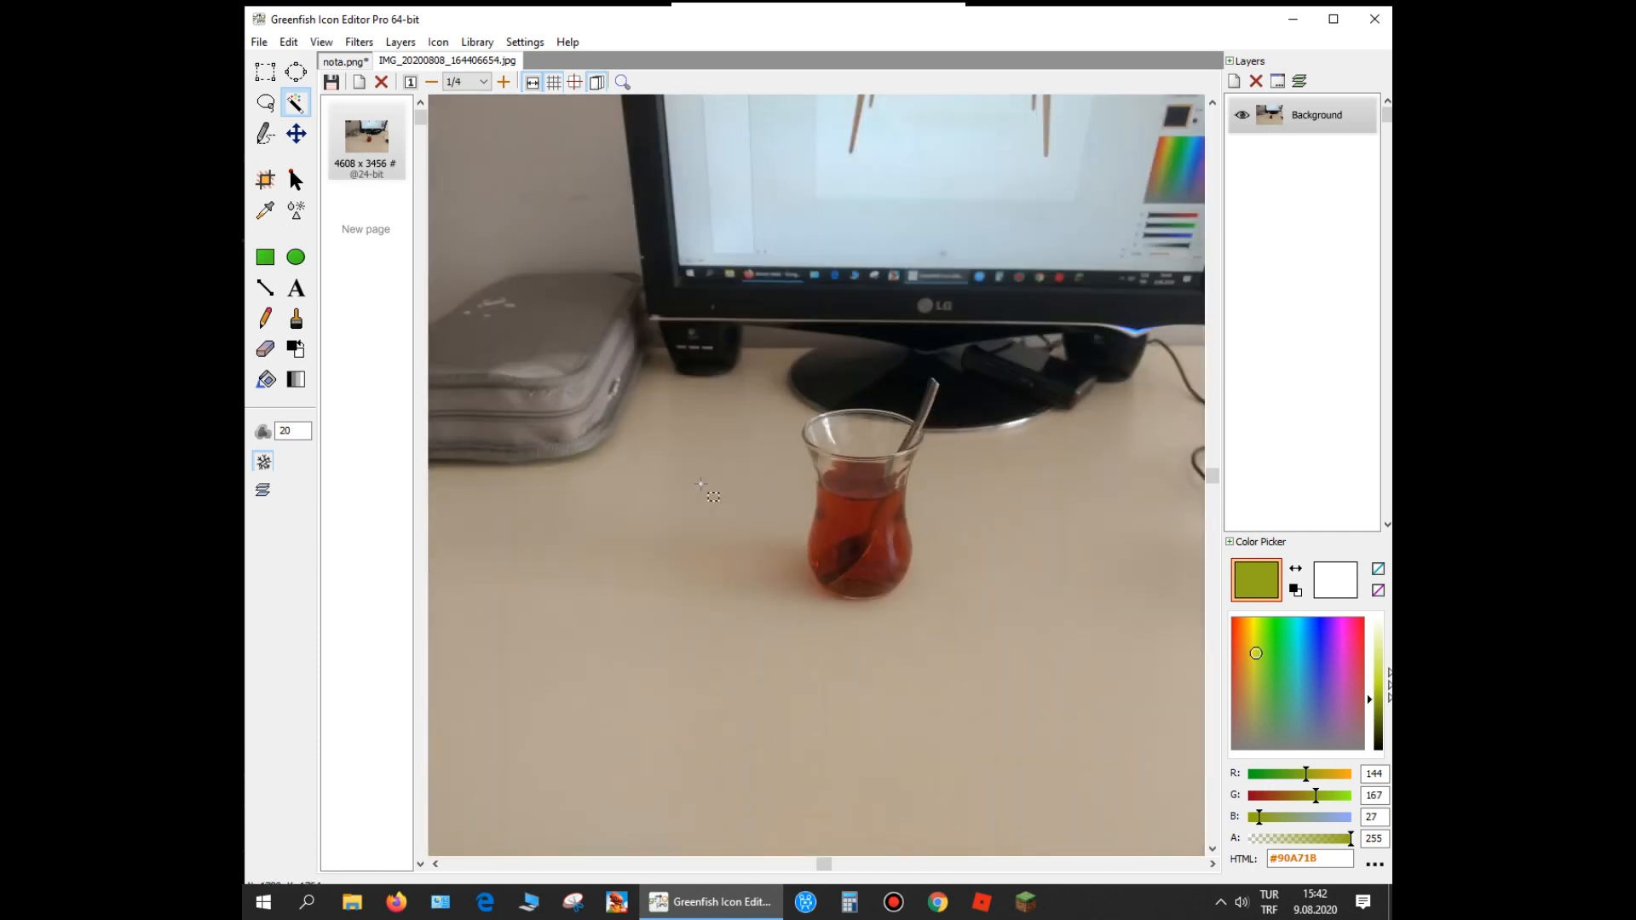
pyautogui.click(700, 484)
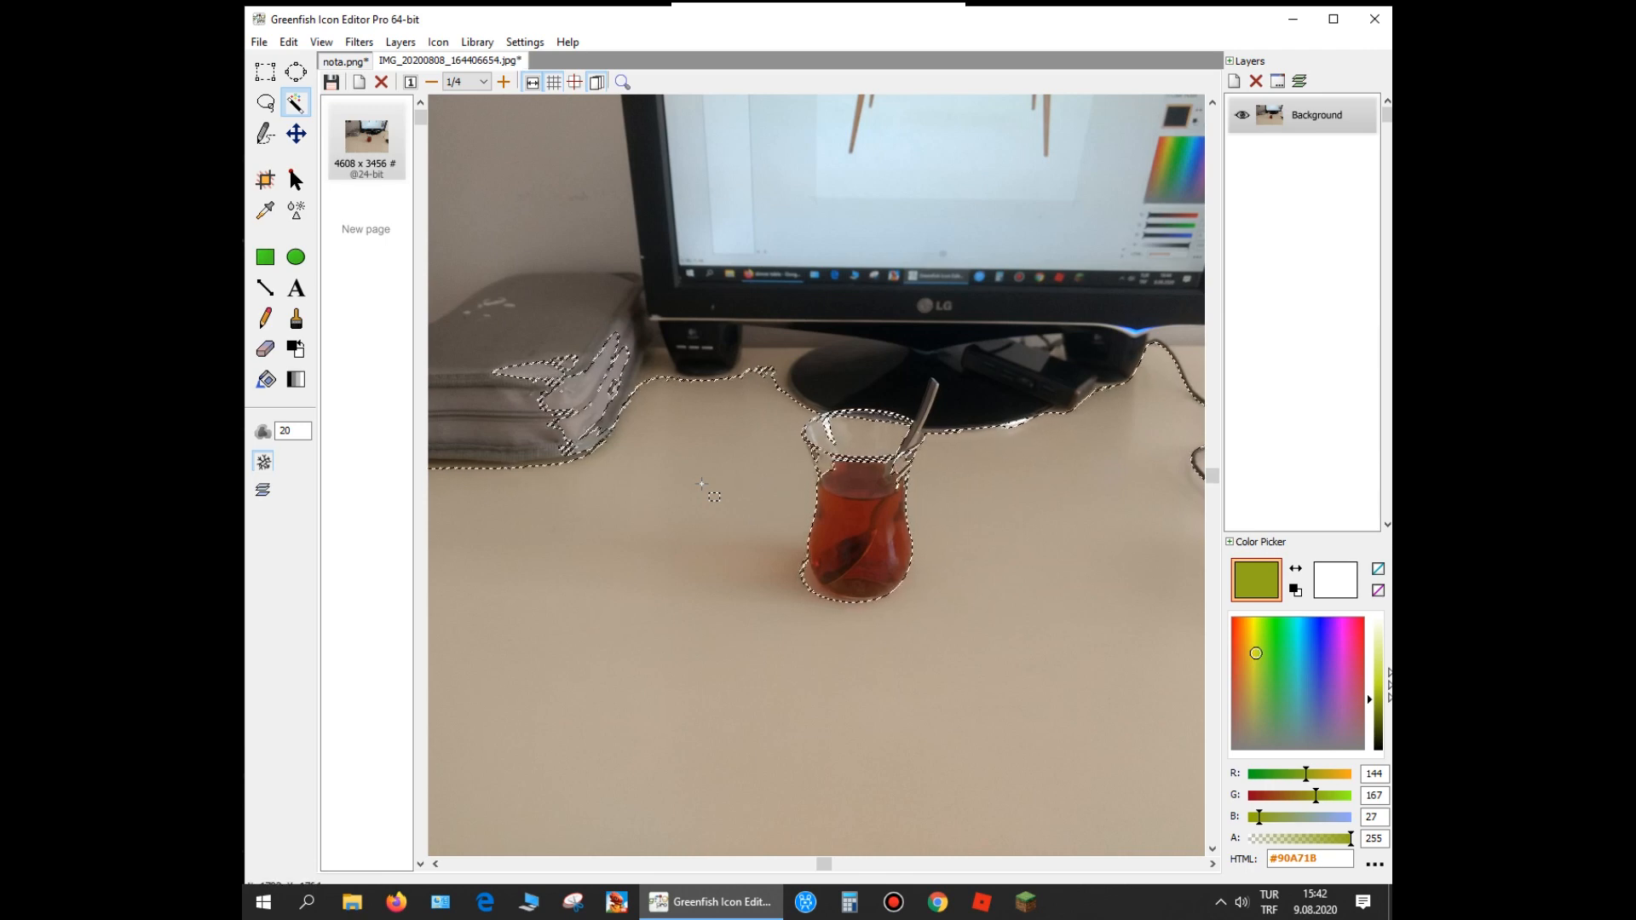
pyautogui.press('Delete')
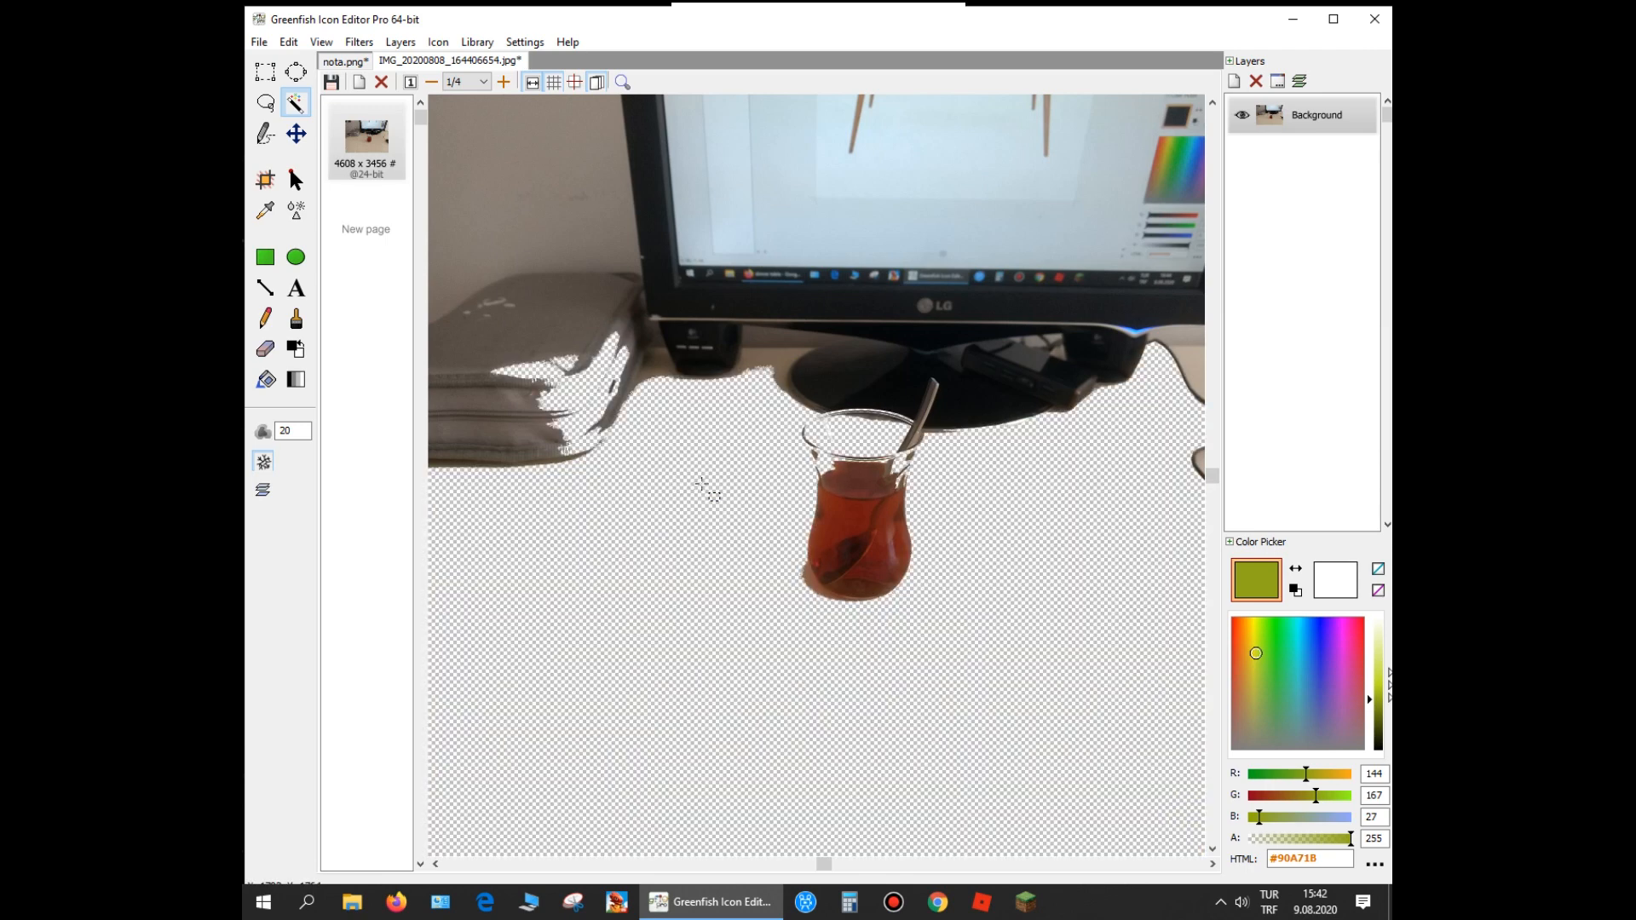
pyautogui.scroll(-2, 855, 508)
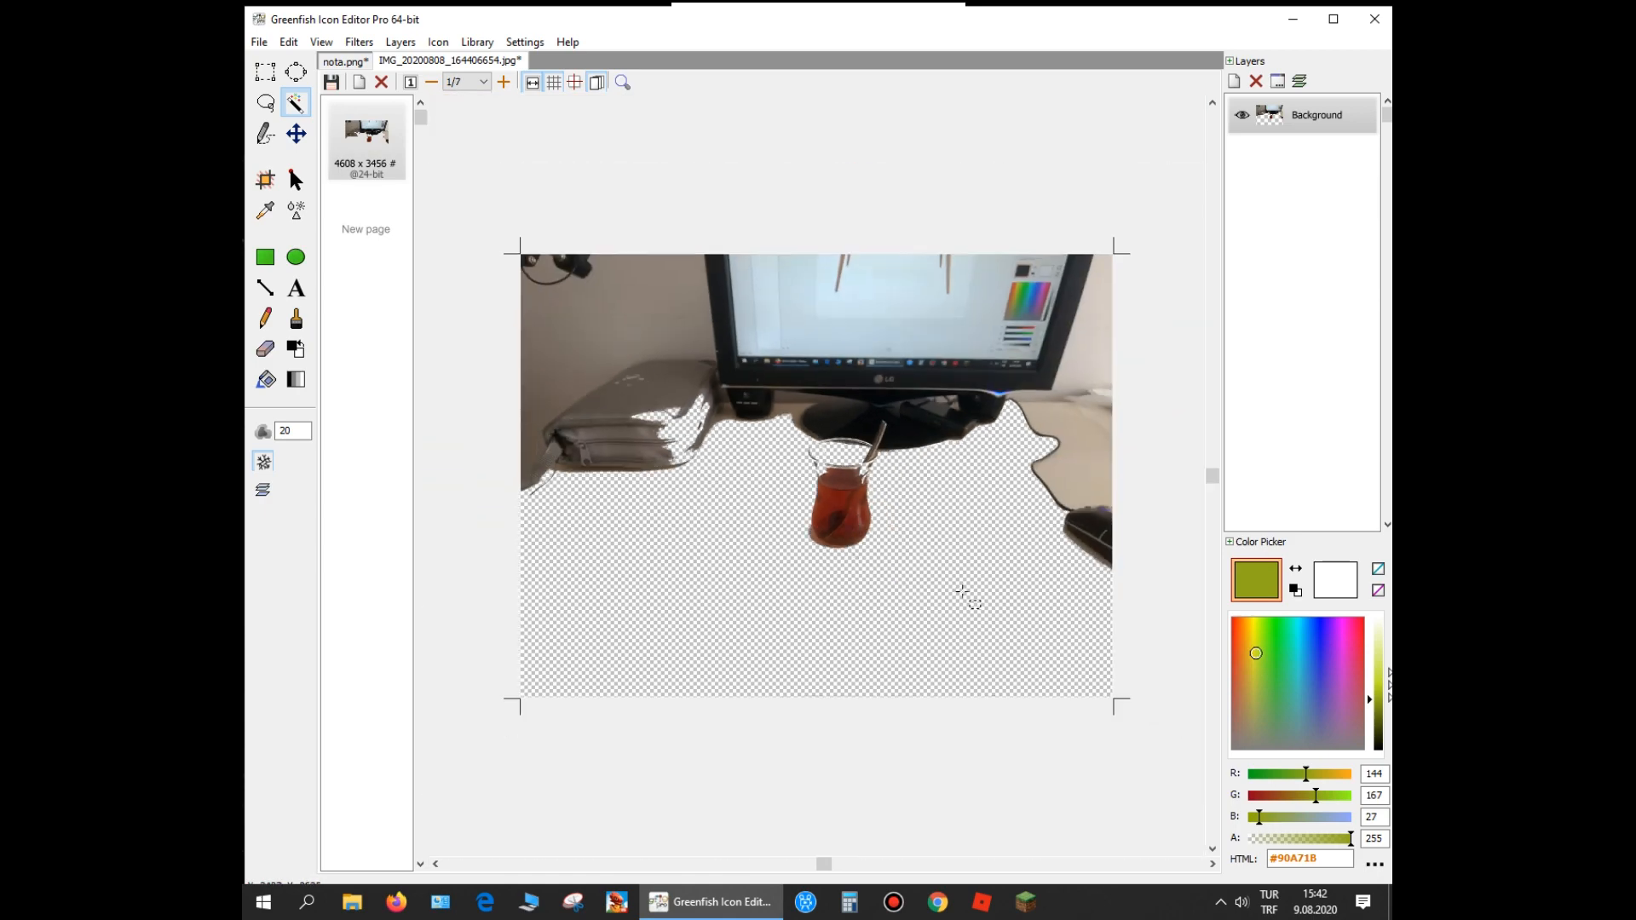
pyautogui.scroll(1, 952, 574)
pyautogui.scroll(-1, 956, 545)
pyautogui.scroll(2, 955, 545)
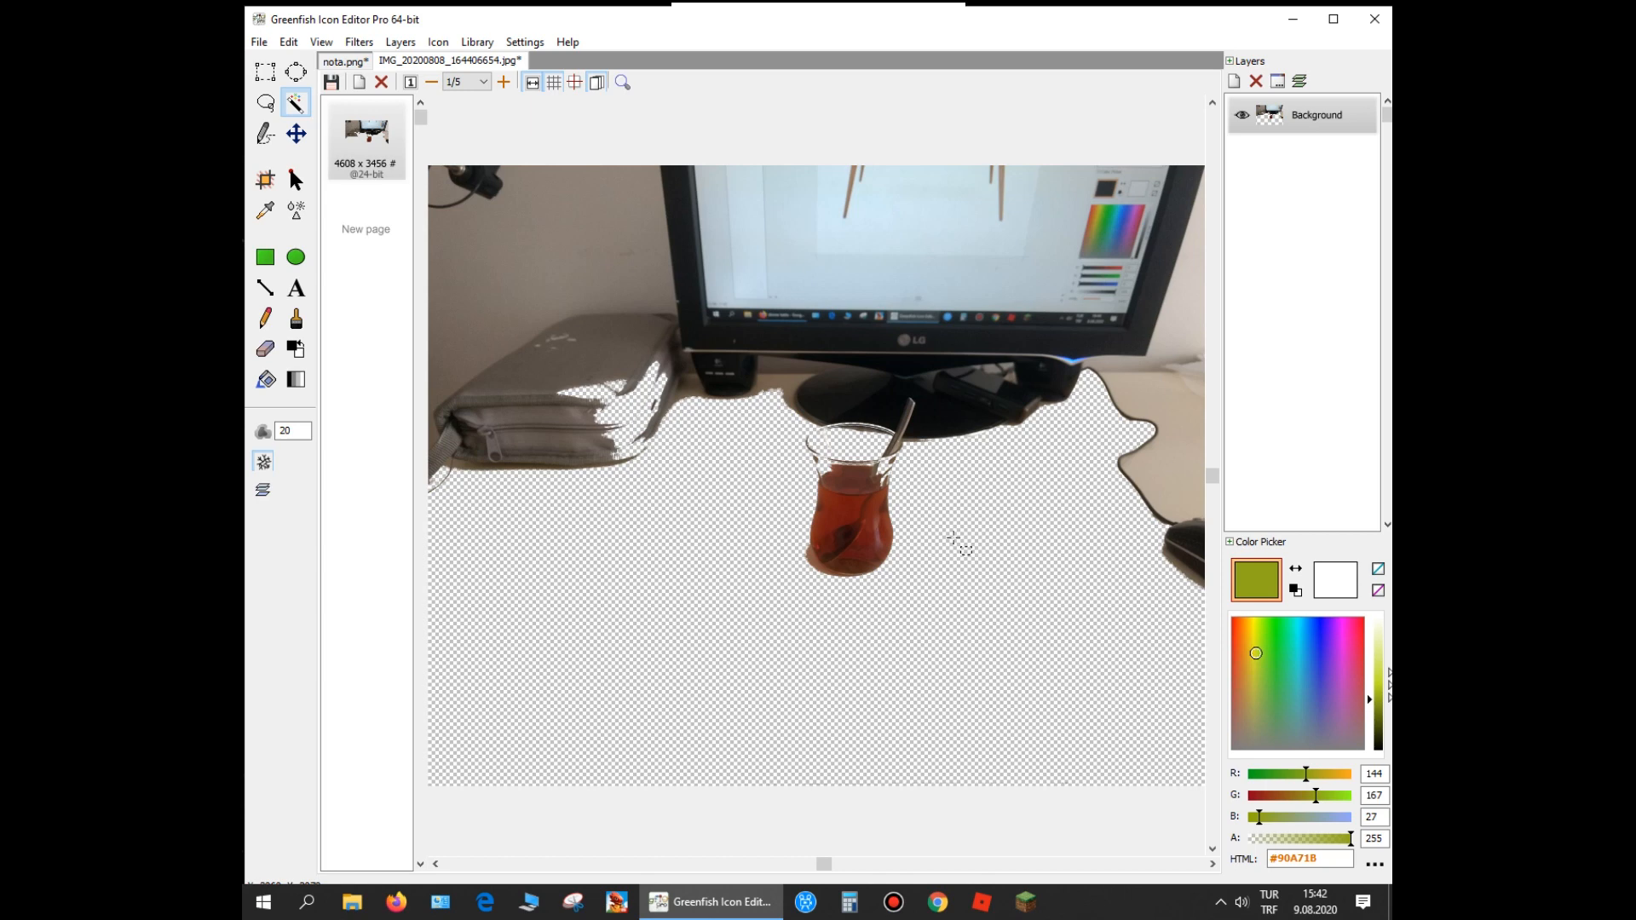
# Undo the tabletop deletion and clear the selection around the tea glass
pyautogui.hotkey('ctrl', 'z')
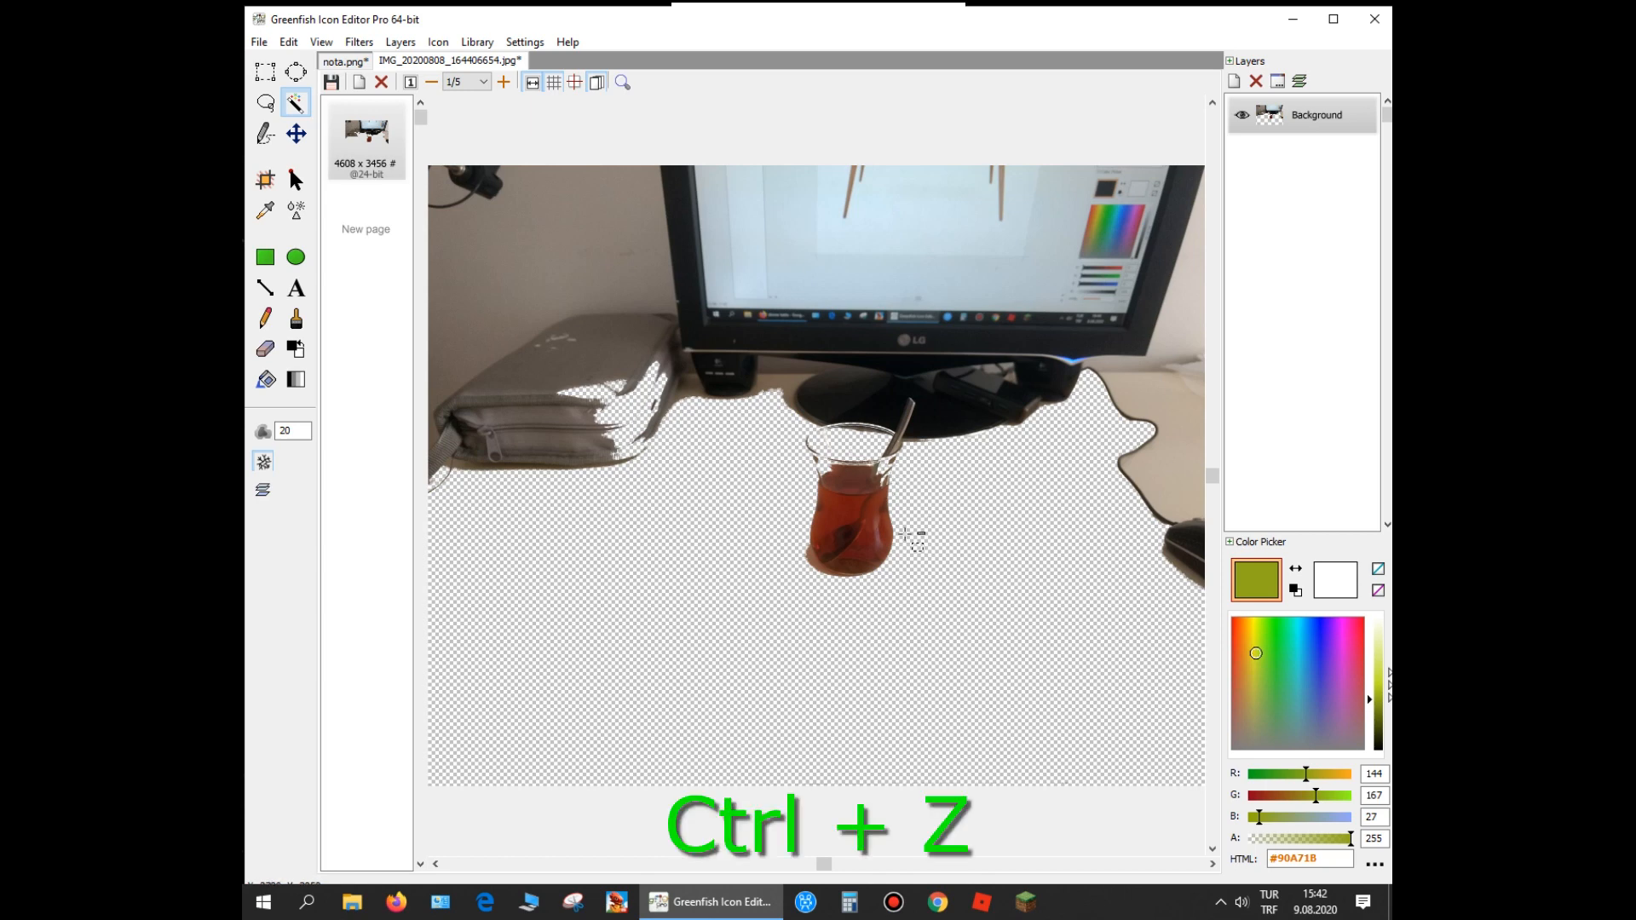
pyautogui.hotkey('ctrl', 'z')
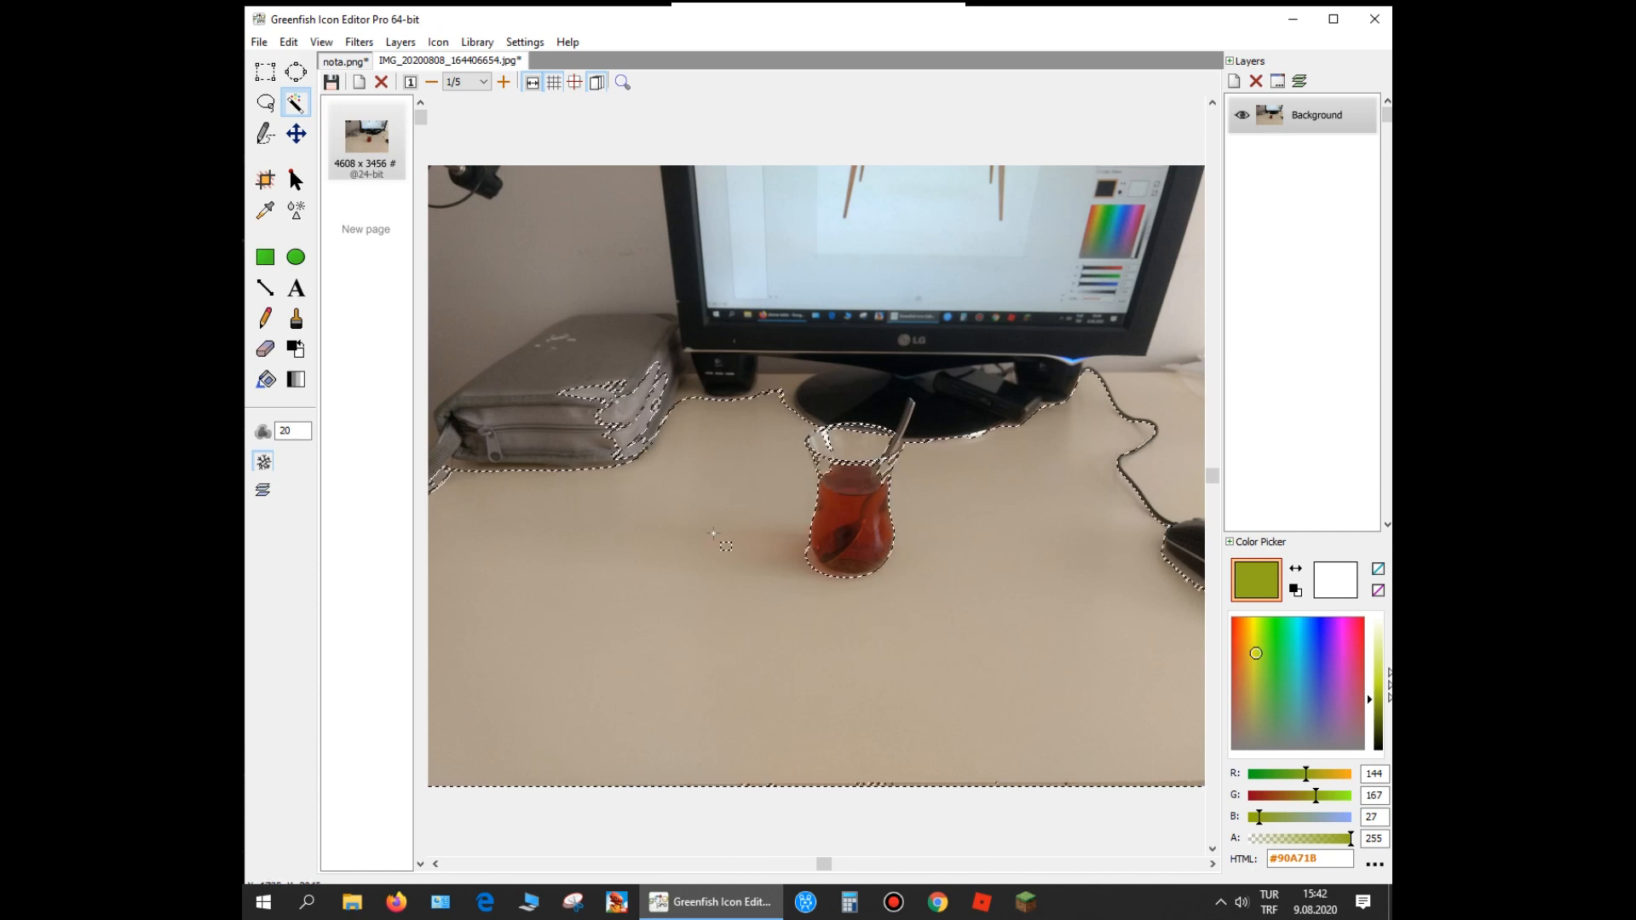
pyautogui.hotkey('ctrl', 'd')
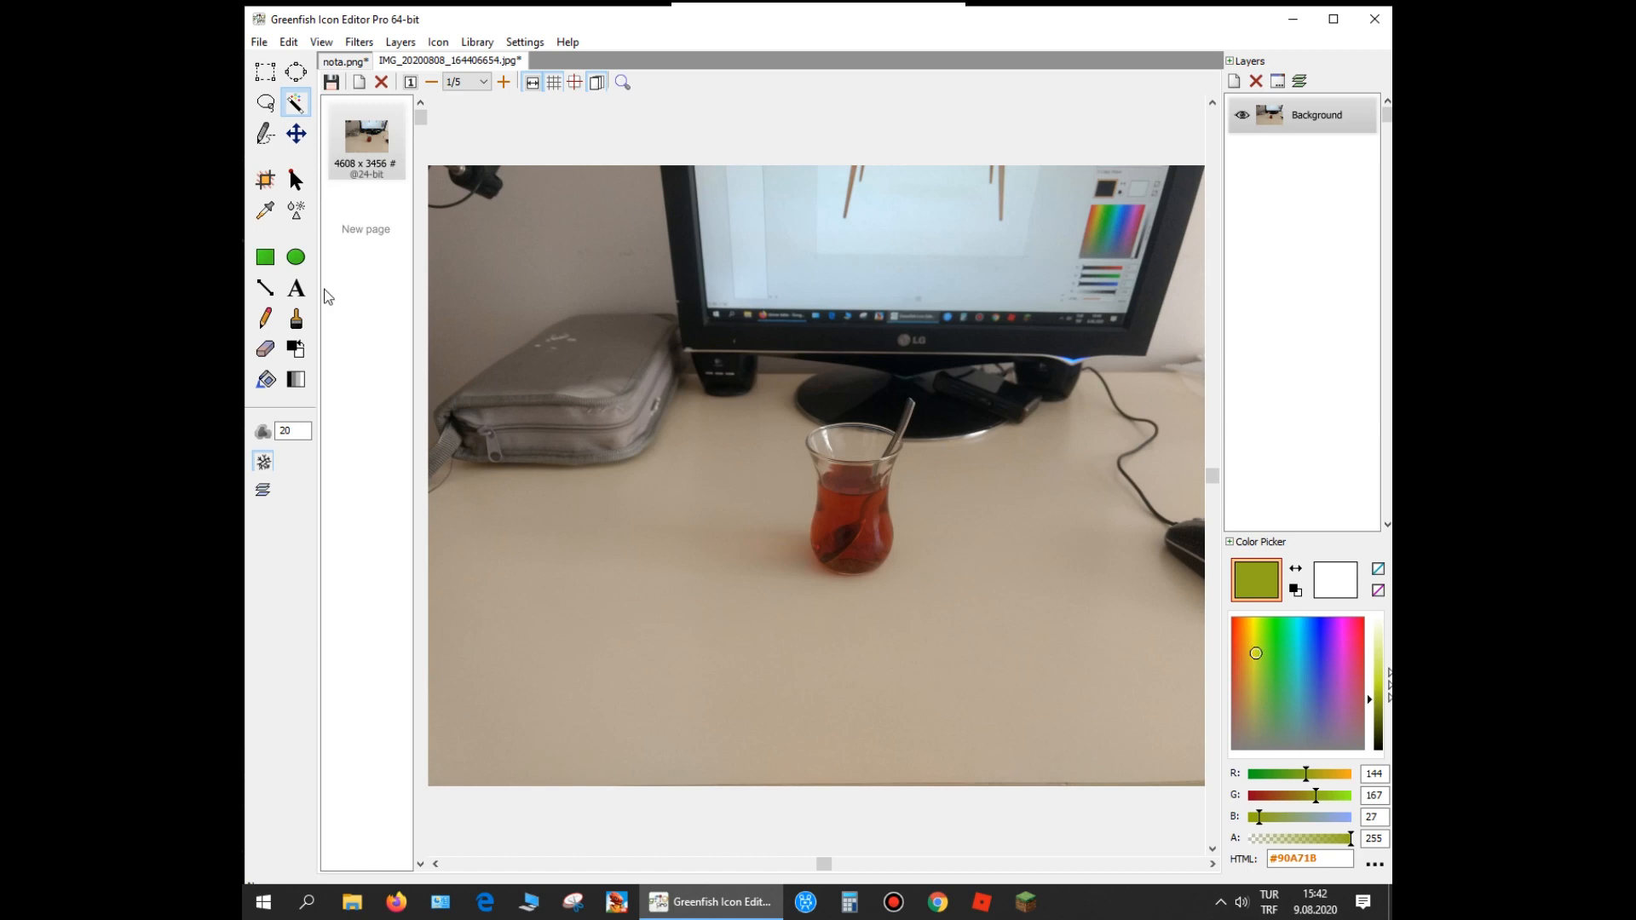
# Set the Wand tolerance to 4 and delete the tabletop area directly surrounding the tea glass
pyautogui.click(299, 432)
pyautogui.scroll(2, 288, 432)
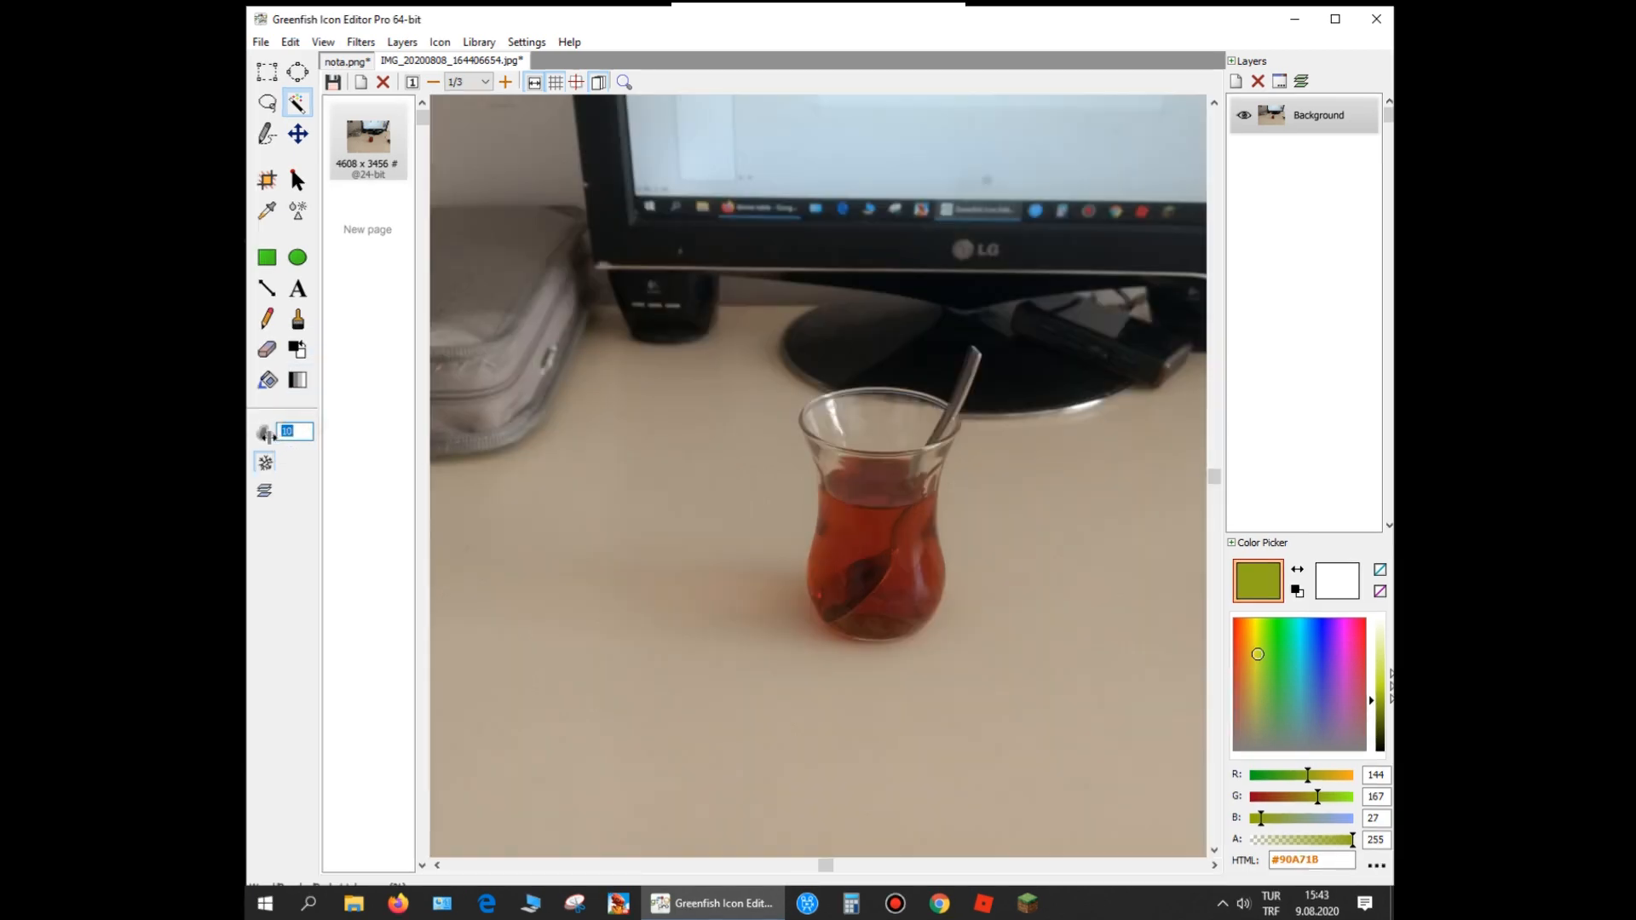
pyautogui.press('Return')
pyautogui.click(666, 480)
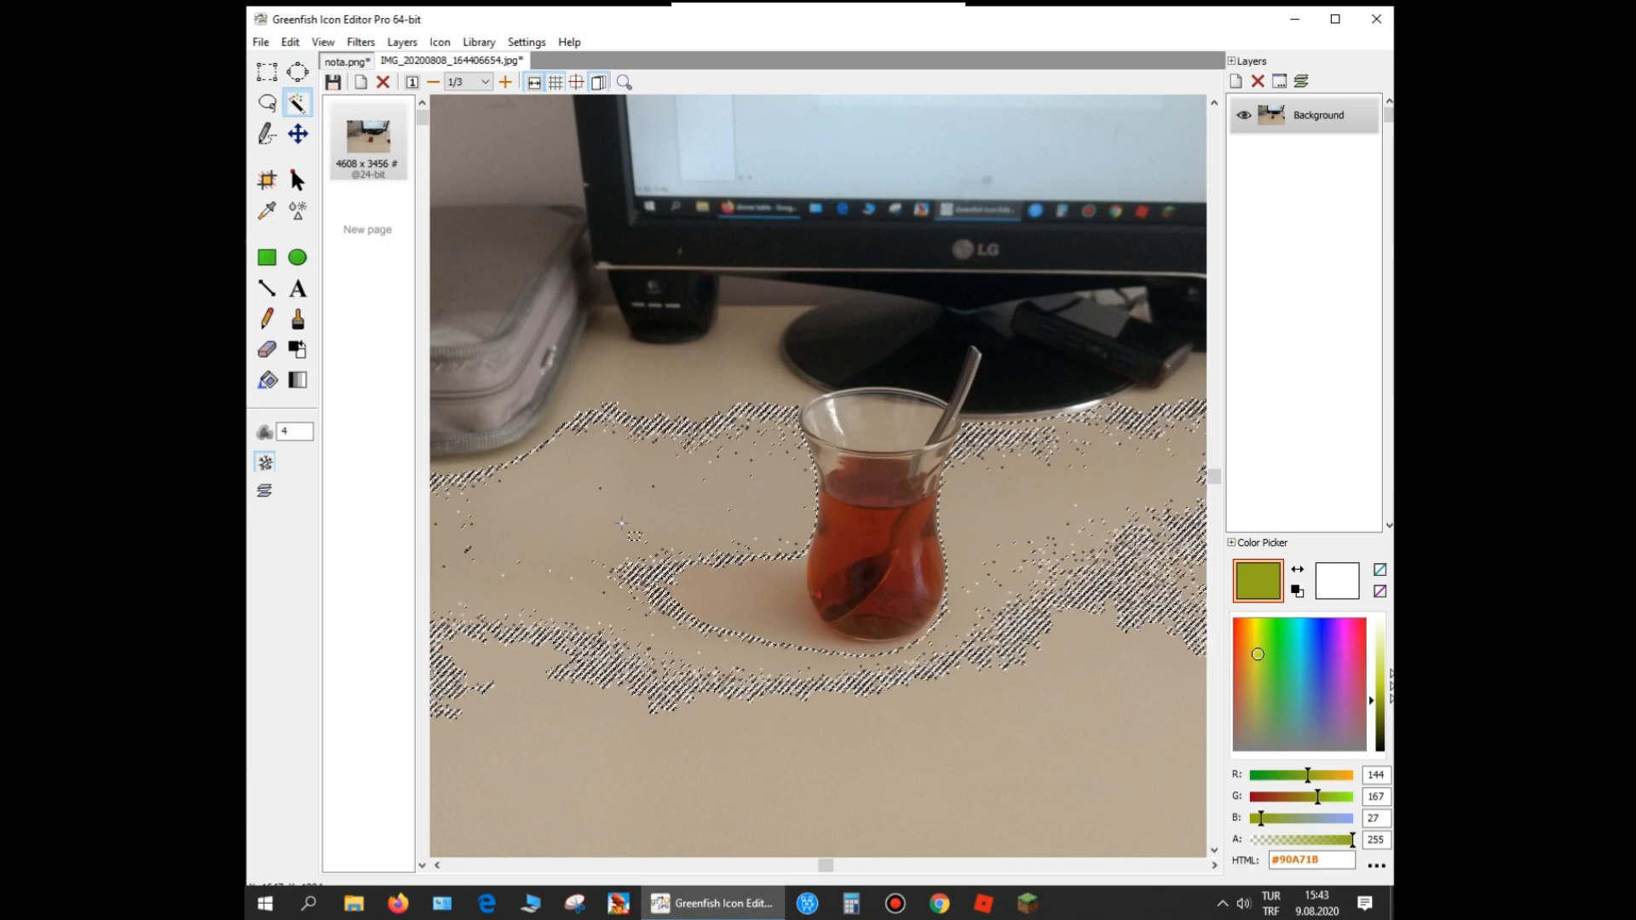
pyautogui.press('Delete')
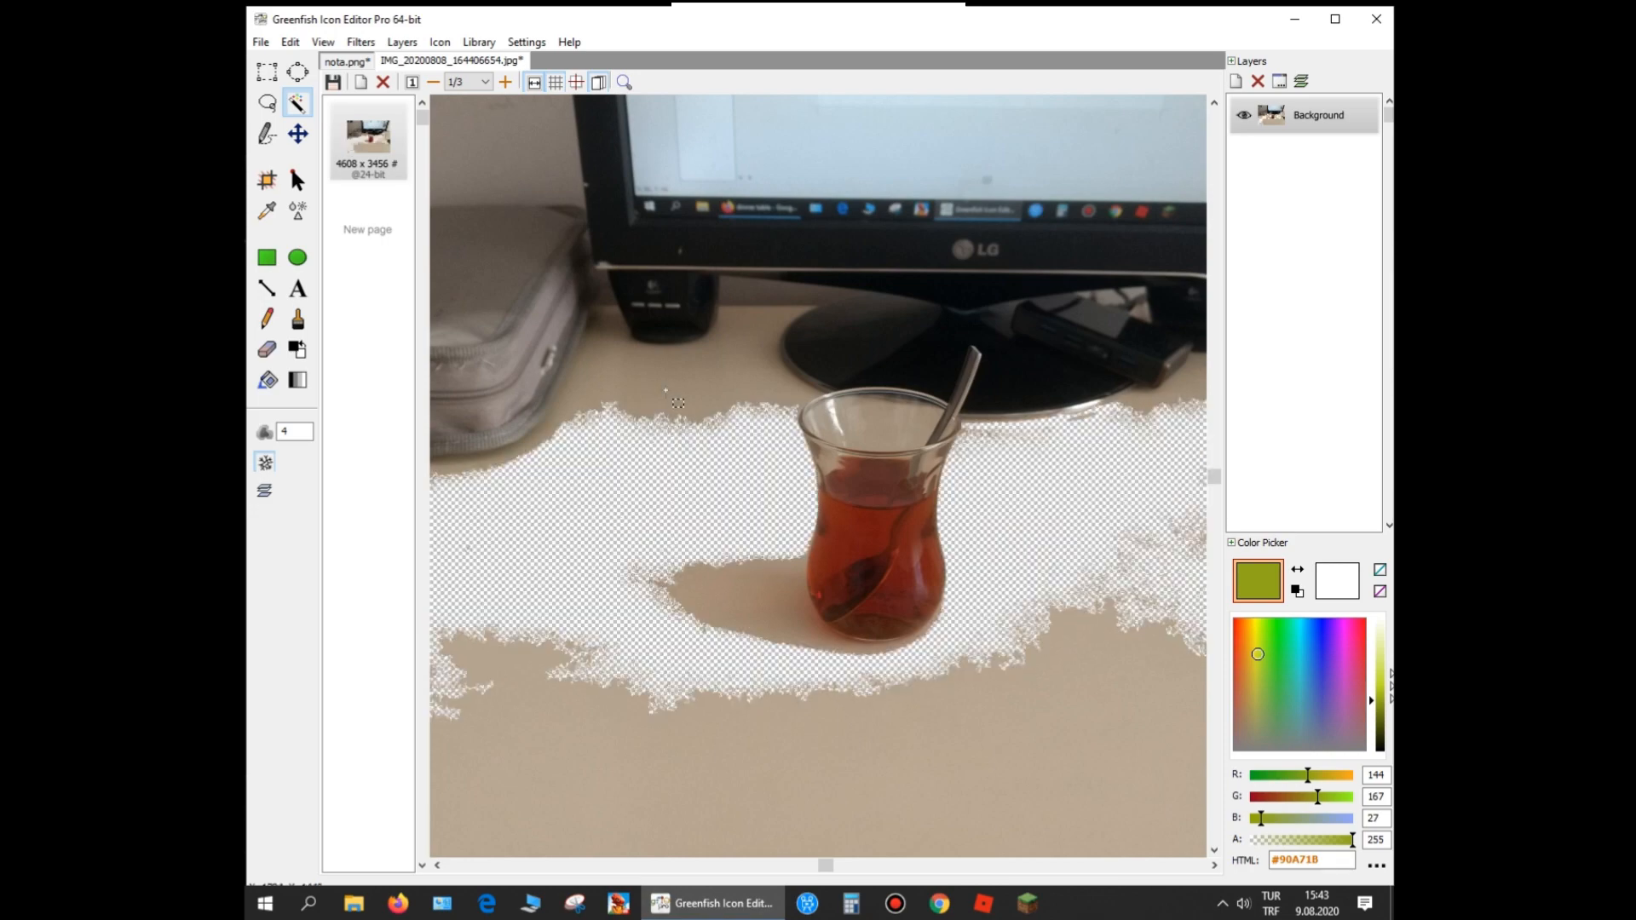
pyautogui.scroll(-1, 988, 493)
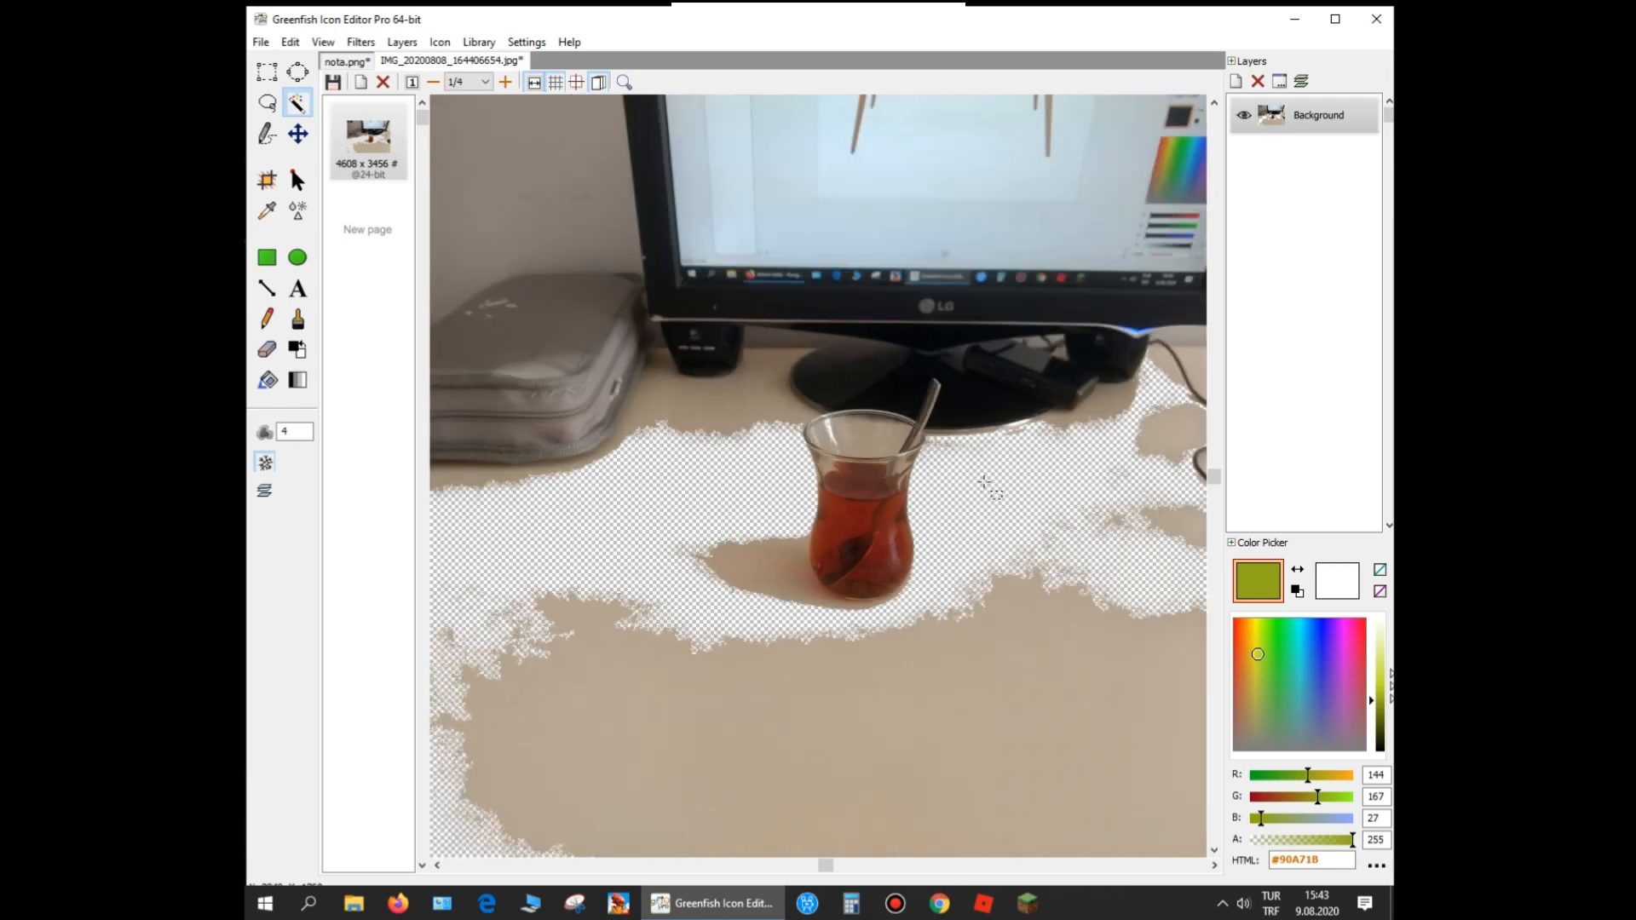
# Select the glass's shadow on the table with the Wand and delete it
pyautogui.click(749, 570)
pyautogui.press('Delete')
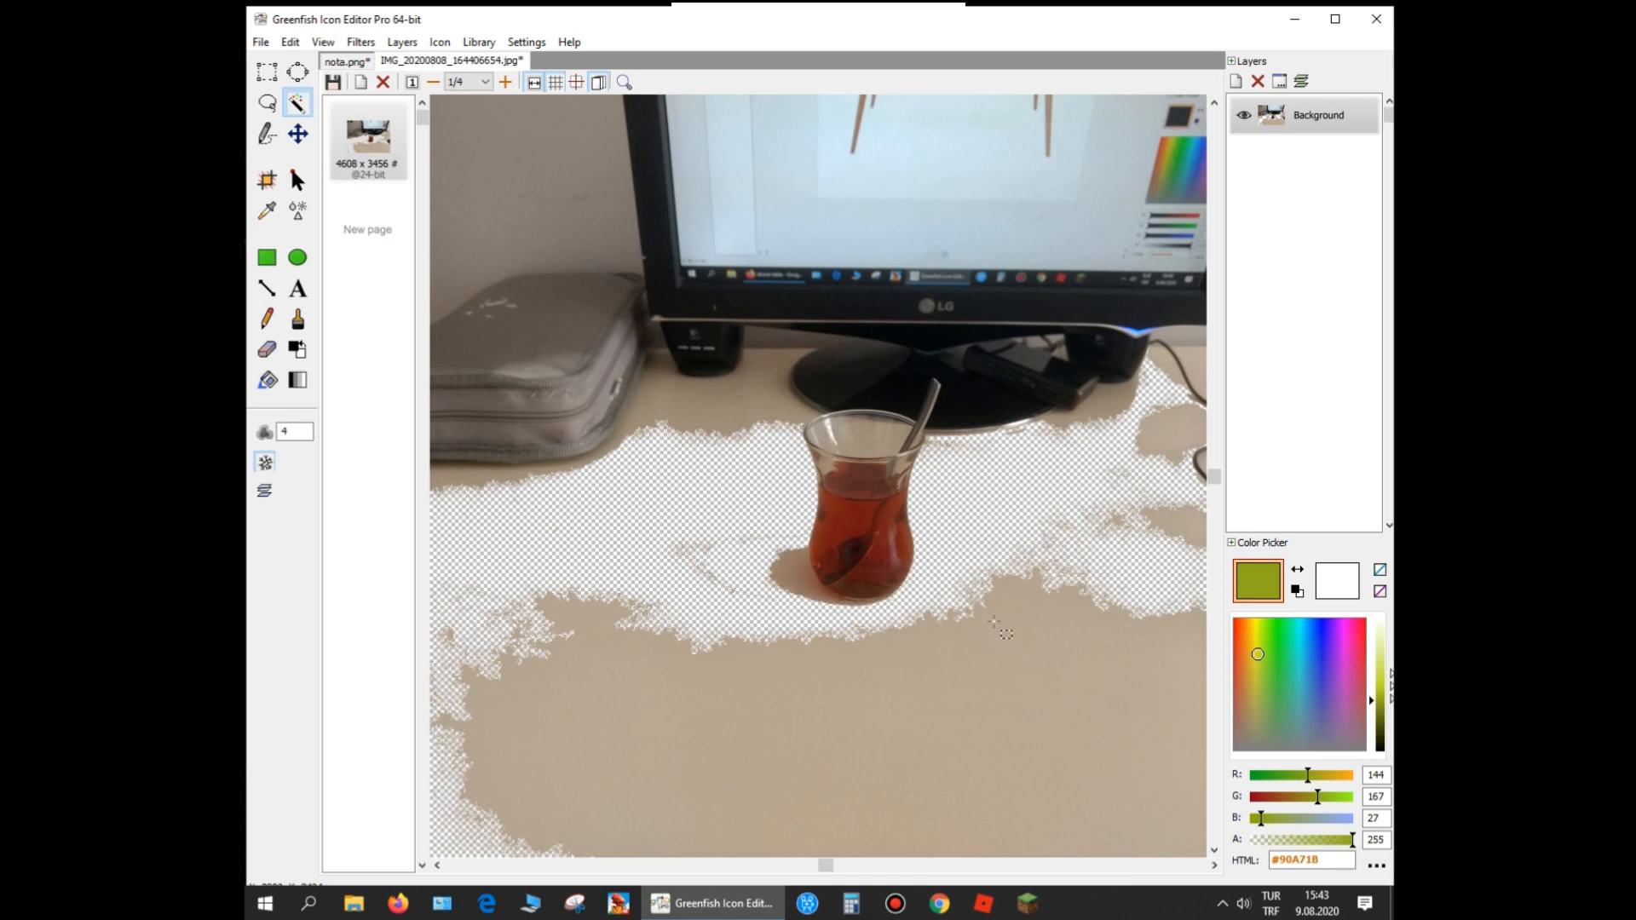
pyautogui.scroll(1, 993, 593)
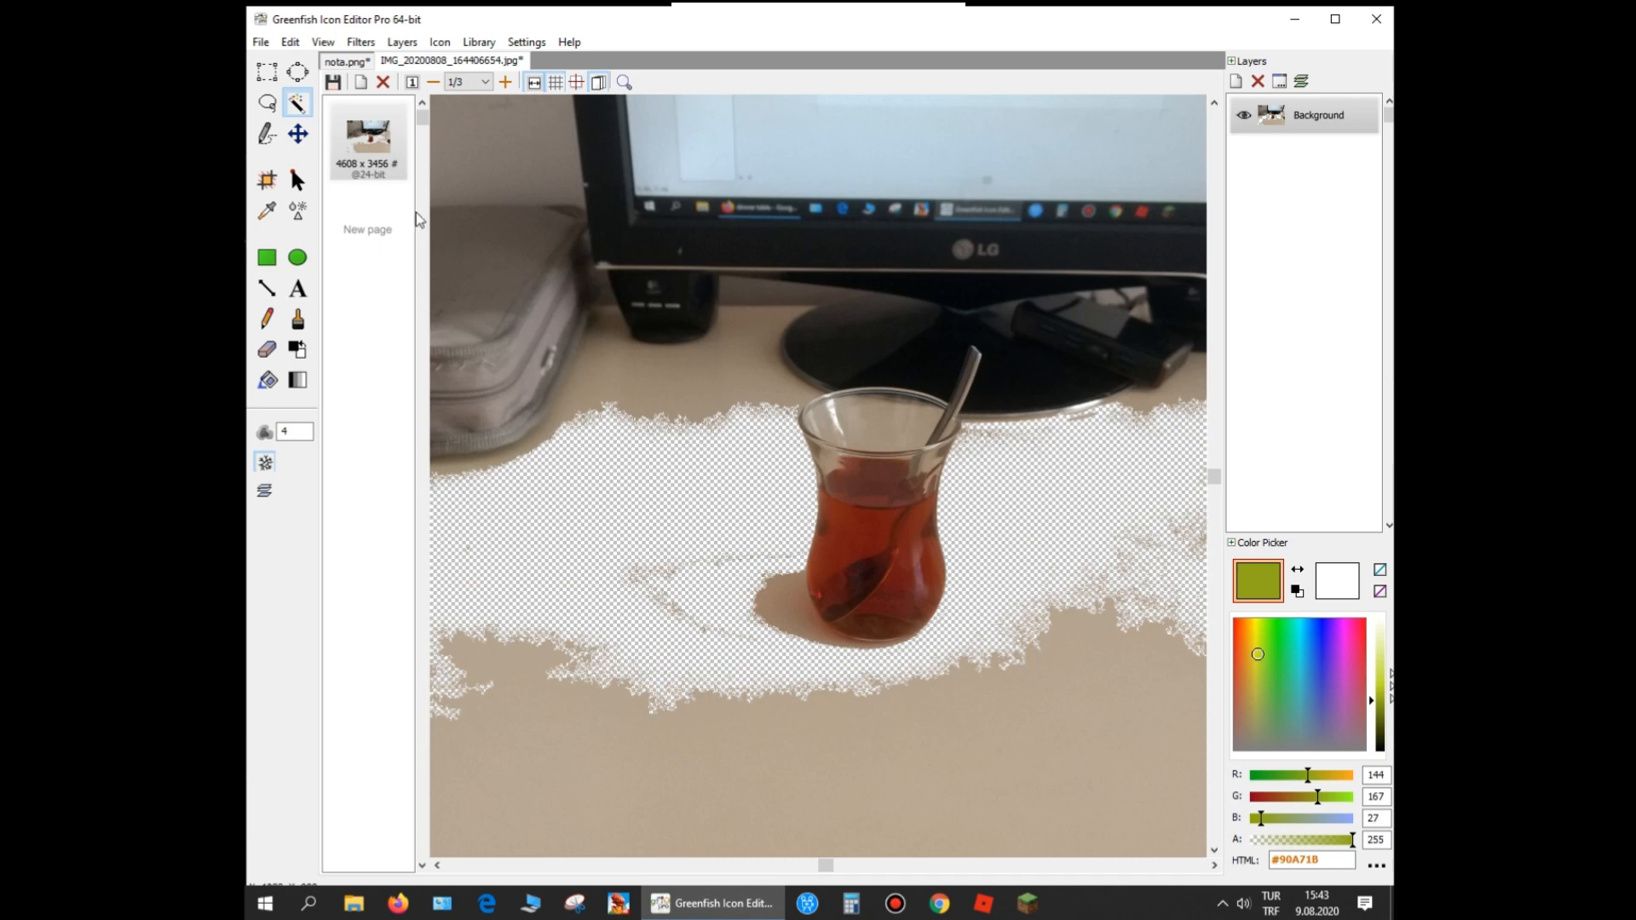
pyautogui.scroll(-1, 744, 315)
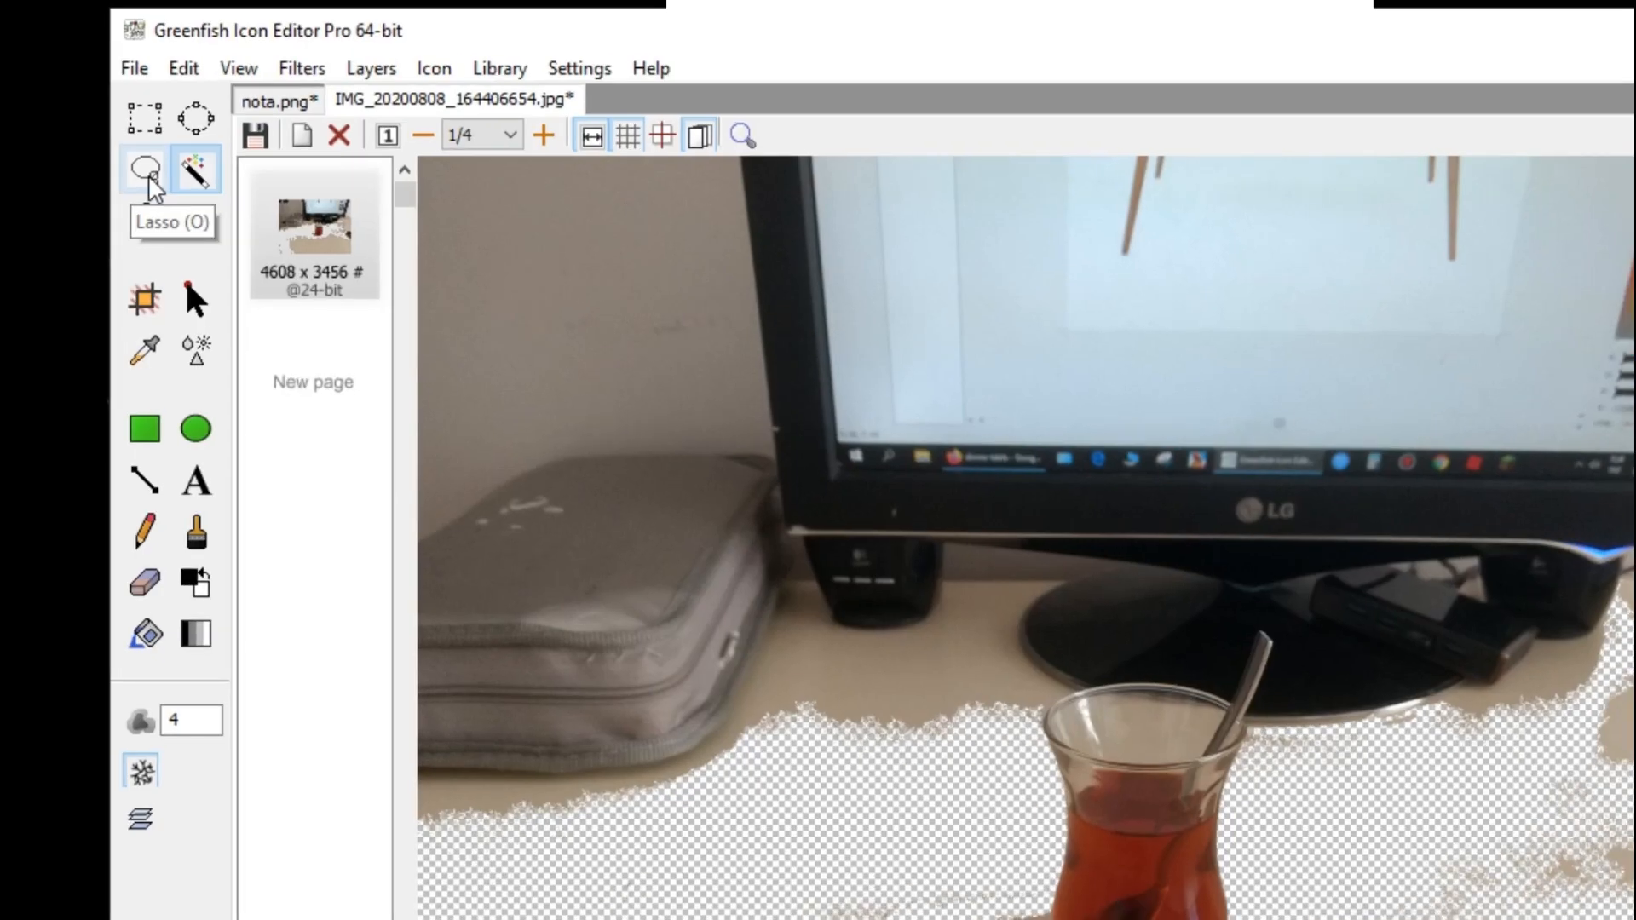
# Outline the tea glass and its spoon closely with a freehand Lasso selection
pyautogui.click(161, 169)
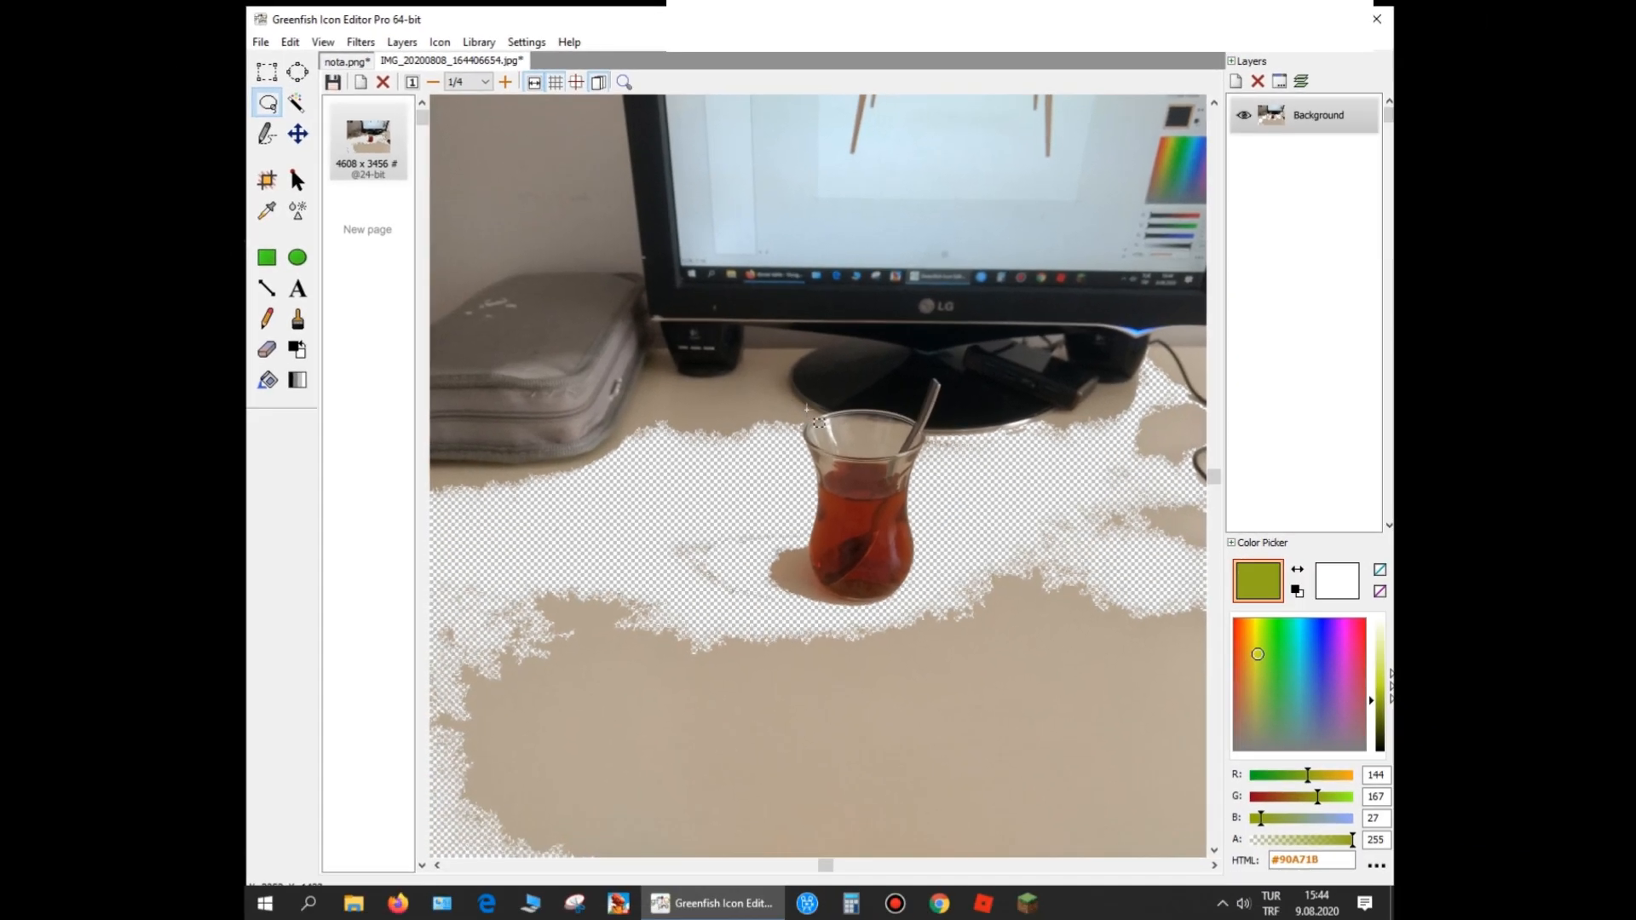
pyautogui.moveTo(808, 408); pyautogui.dragTo(943, 379)
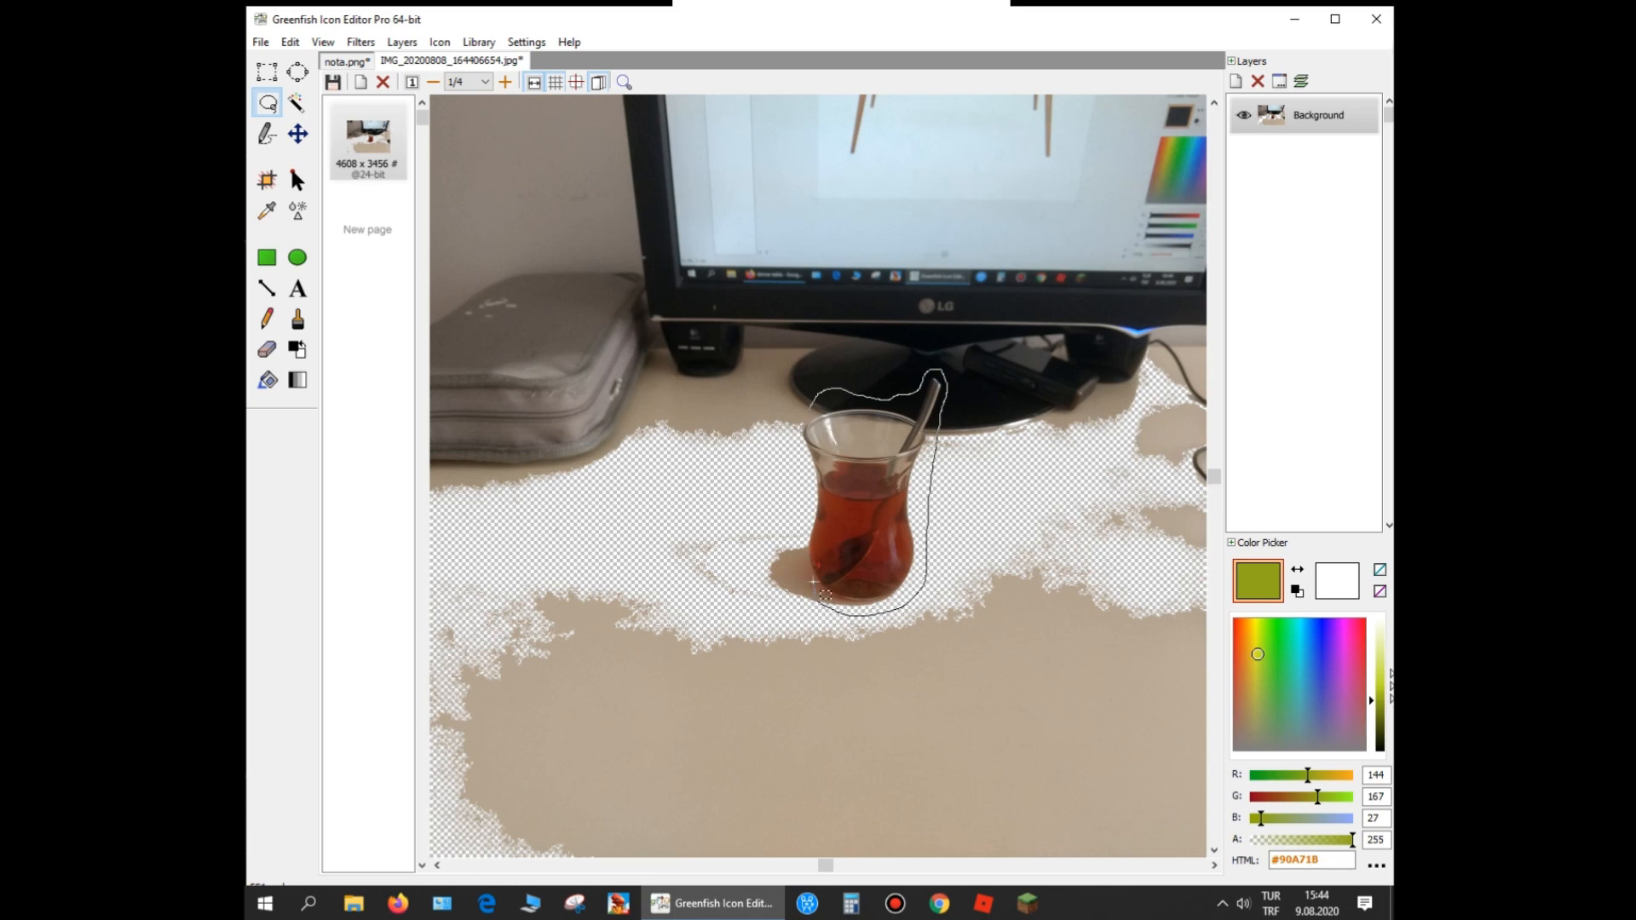
pyautogui.moveTo(806, 488); pyautogui.dragTo(801, 461)
pyautogui.moveTo(814, 401); pyautogui.dragTo(815, 398)
# Invert the selection and delete everything outside the outlined tea glass
pyautogui.click(289, 42)
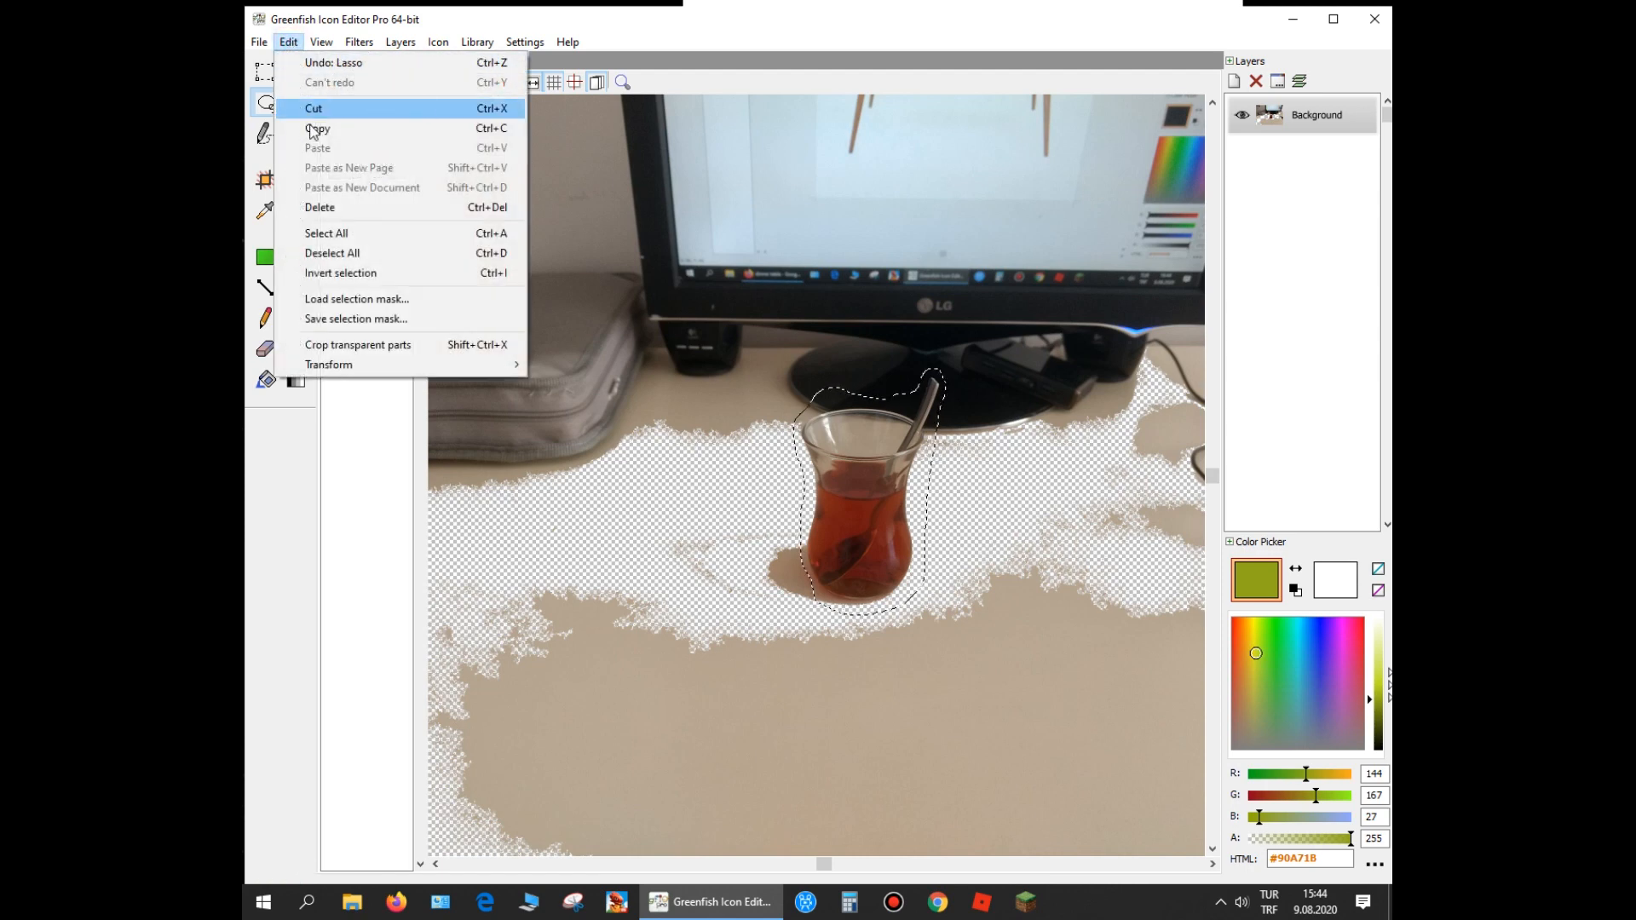
pyautogui.click(372, 273)
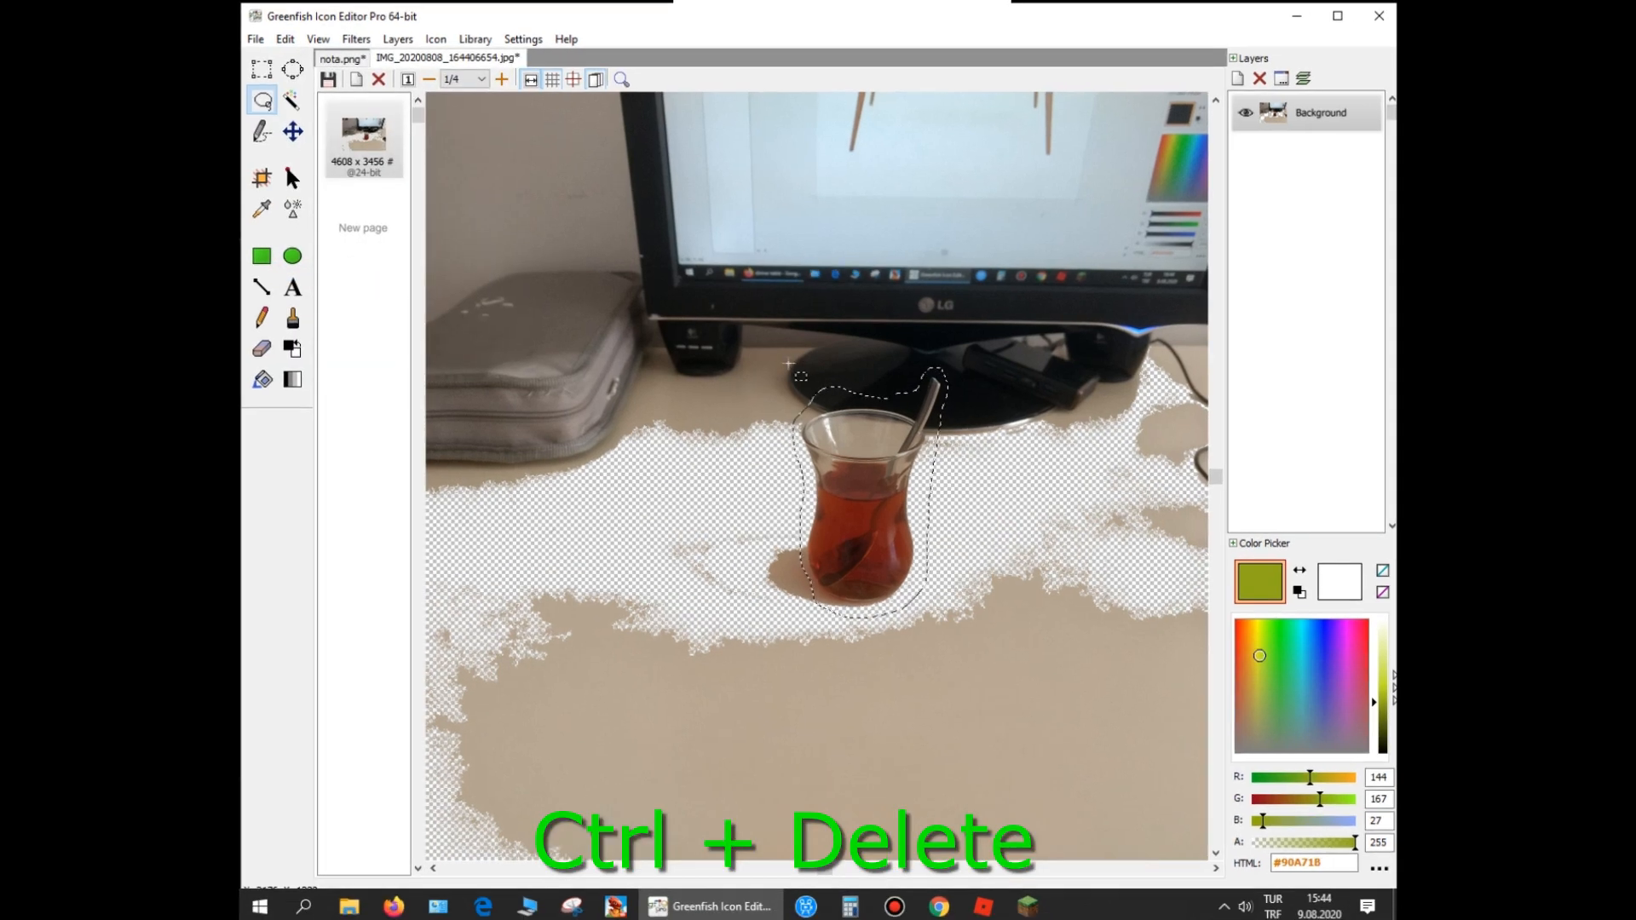
pyautogui.hotkey('ctrl', 'Delete')
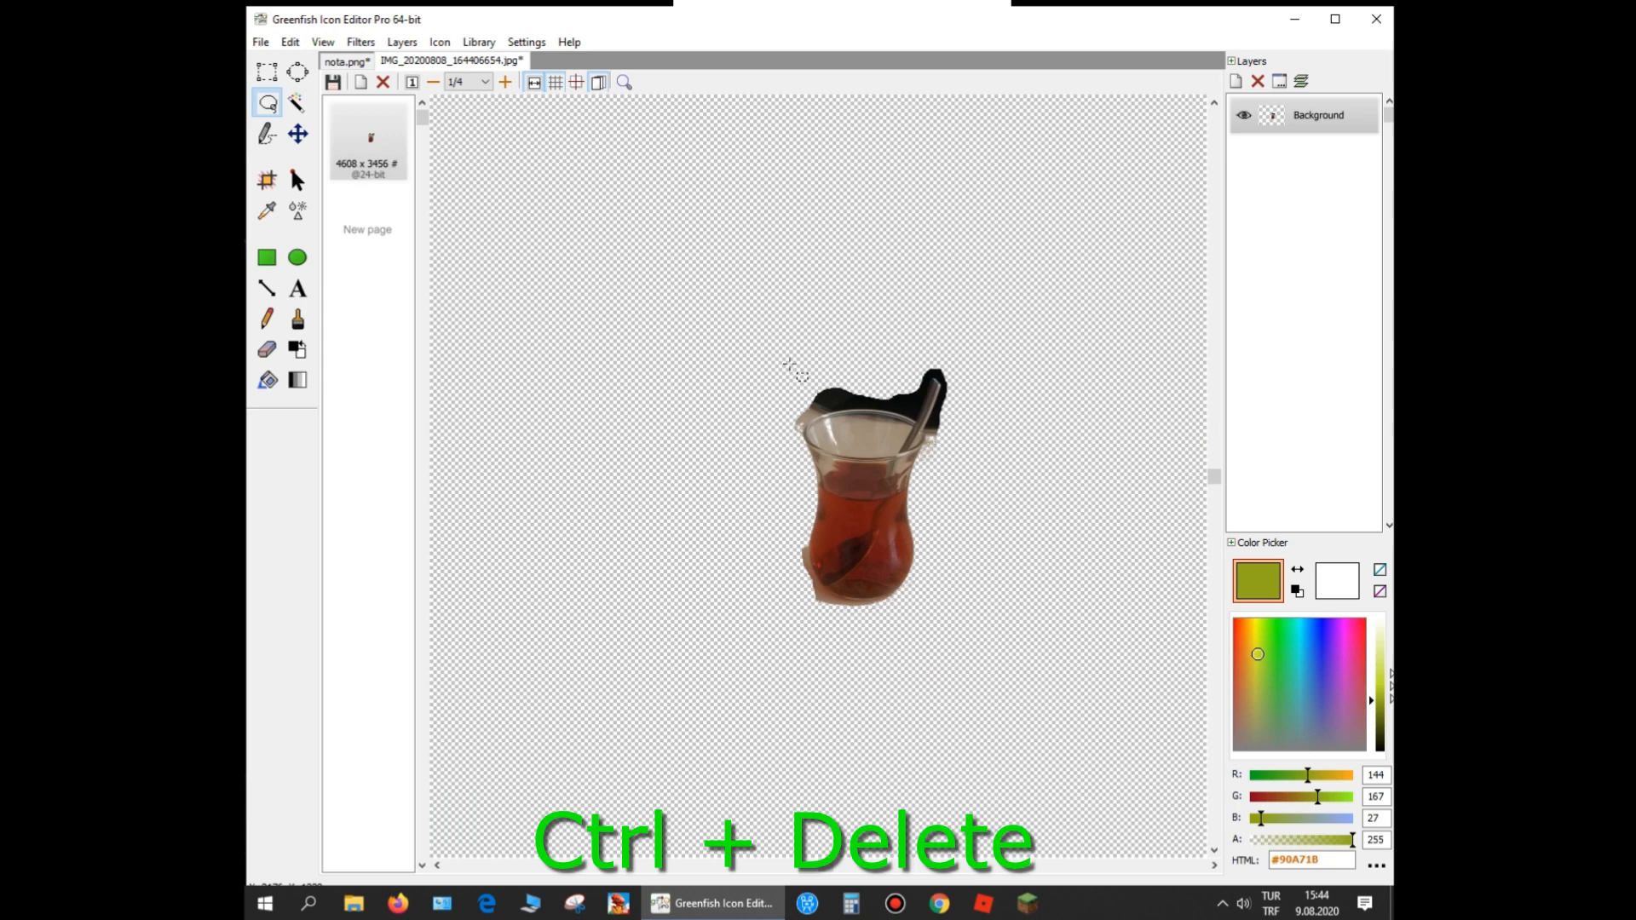
# Try selecting the dark background above the glass rim with the Wand at tolerance 4 and at 10
pyautogui.scroll(1, 871, 543)
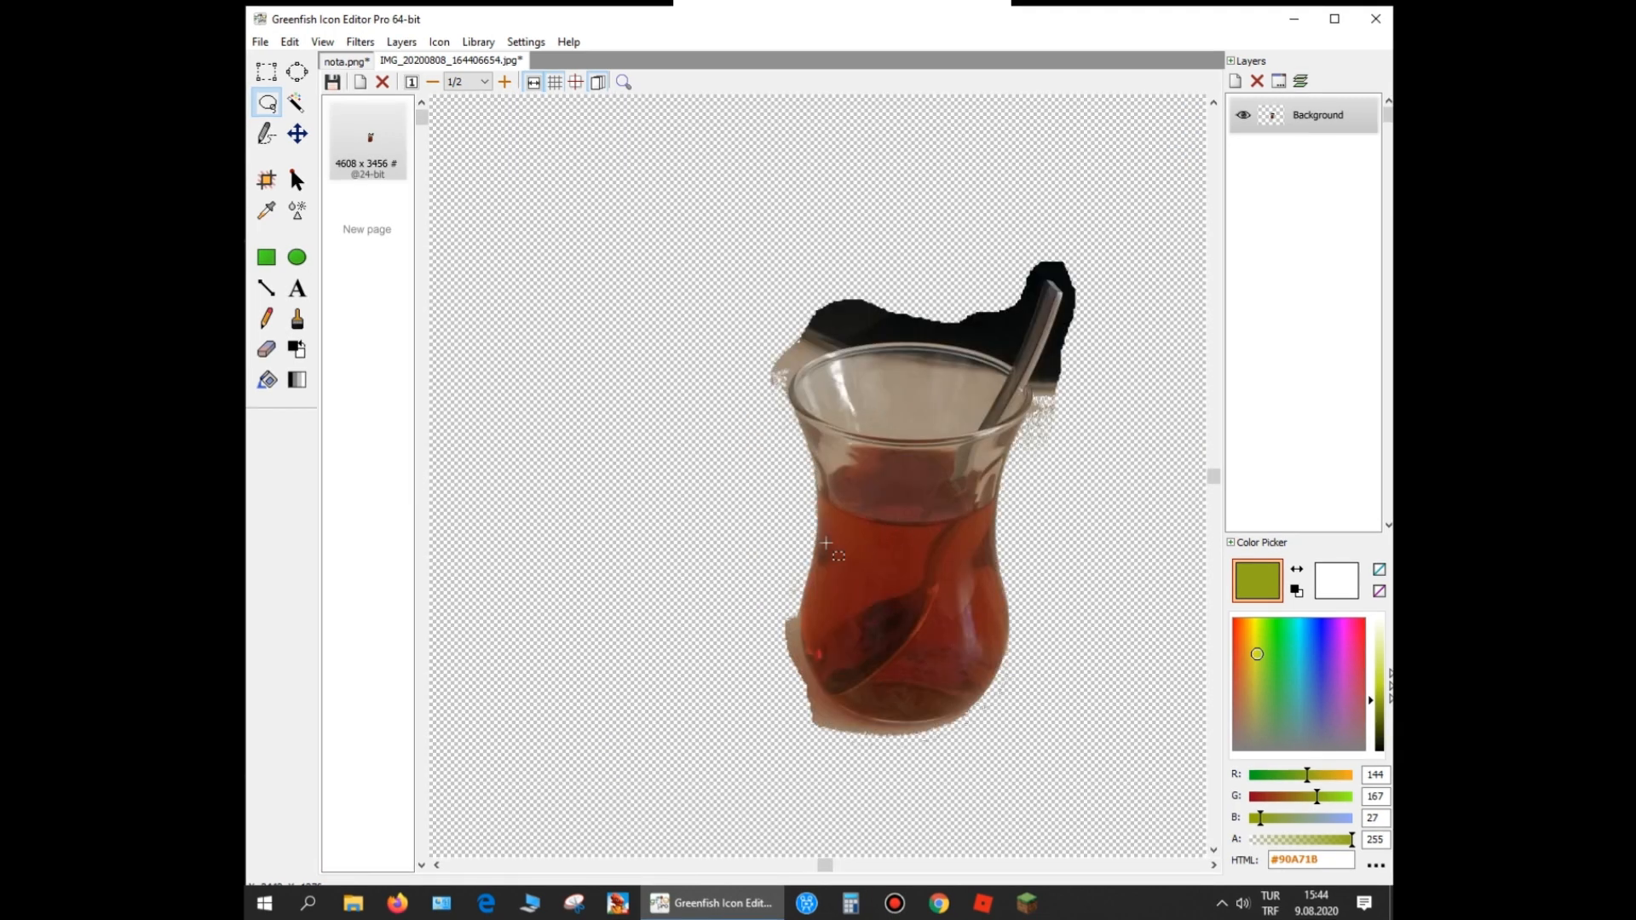
pyautogui.click(297, 104)
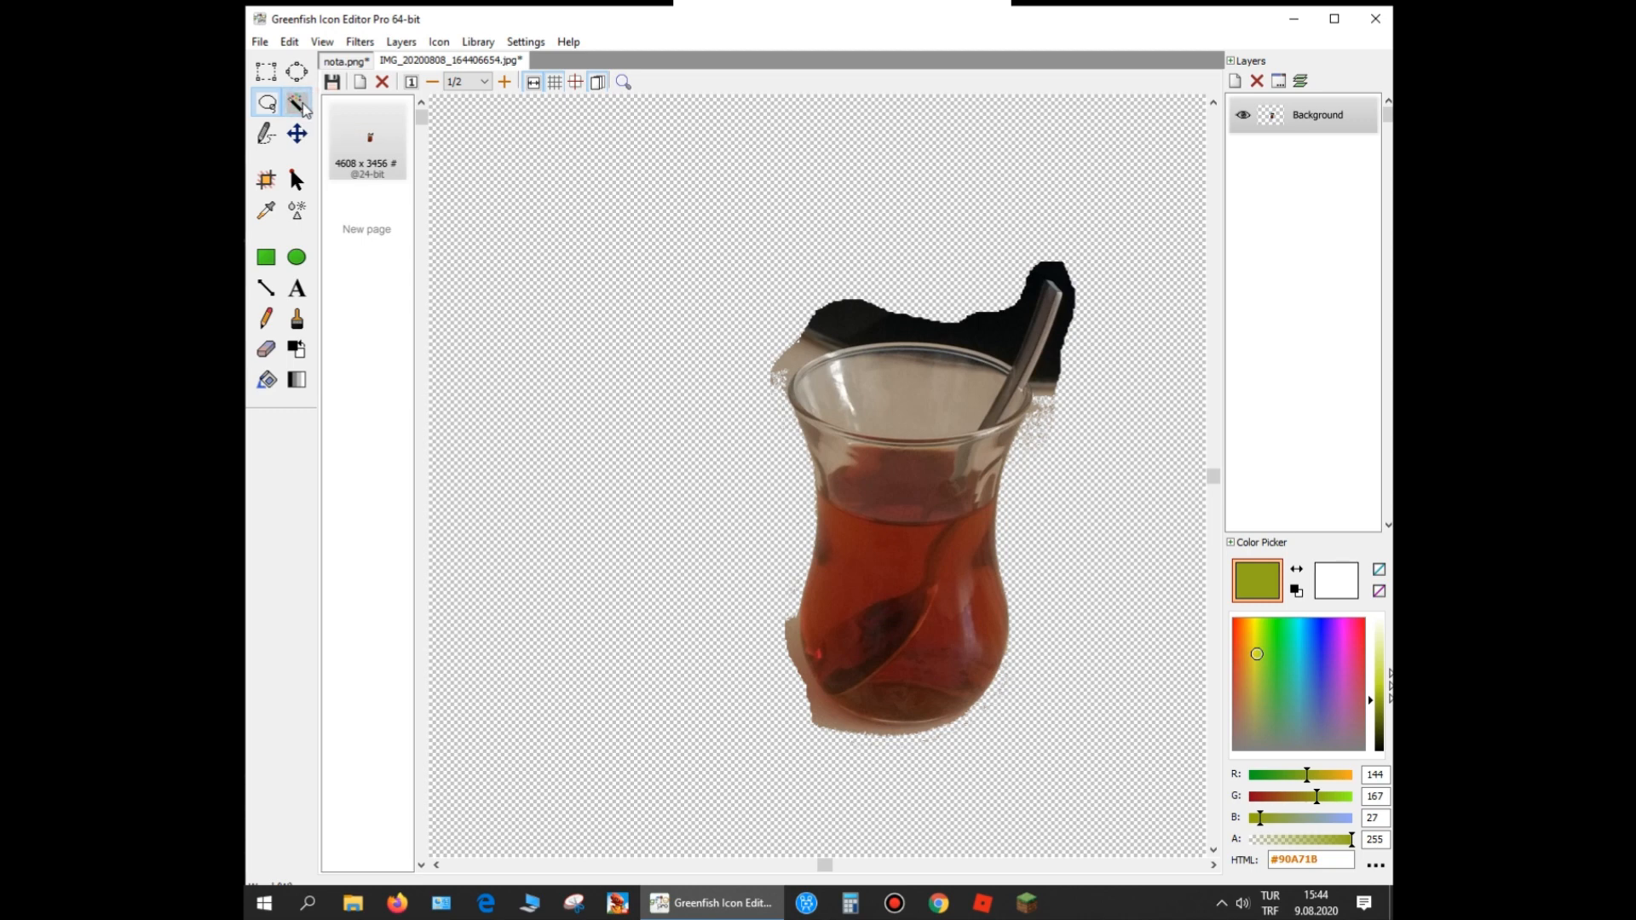
pyautogui.click(835, 325)
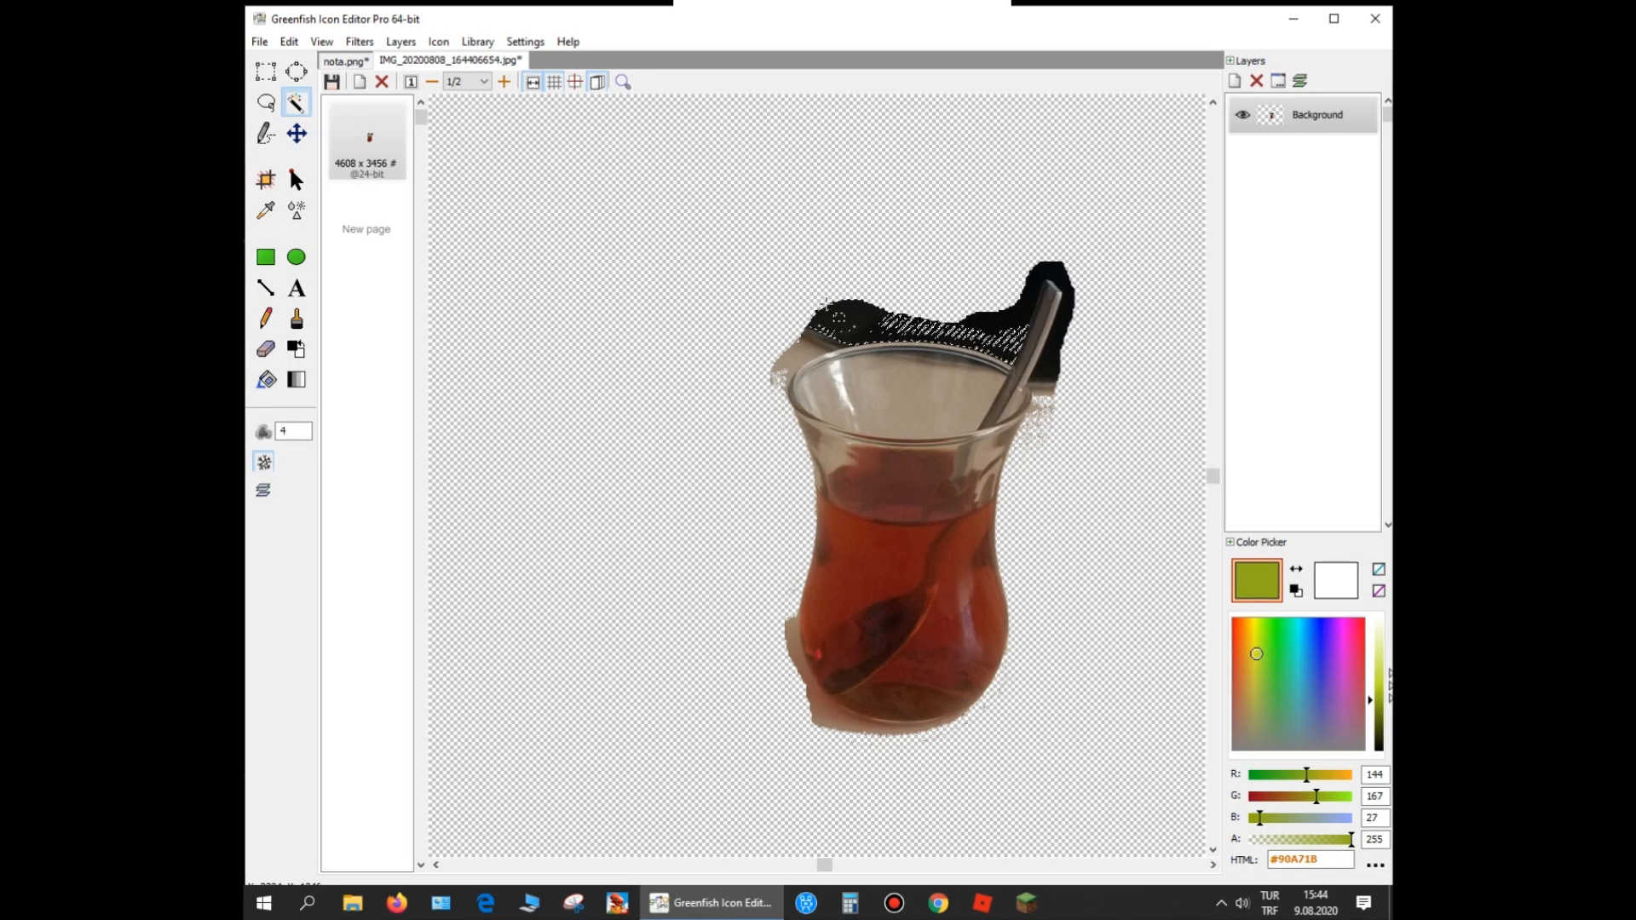
pyautogui.doubleClick(294, 430)
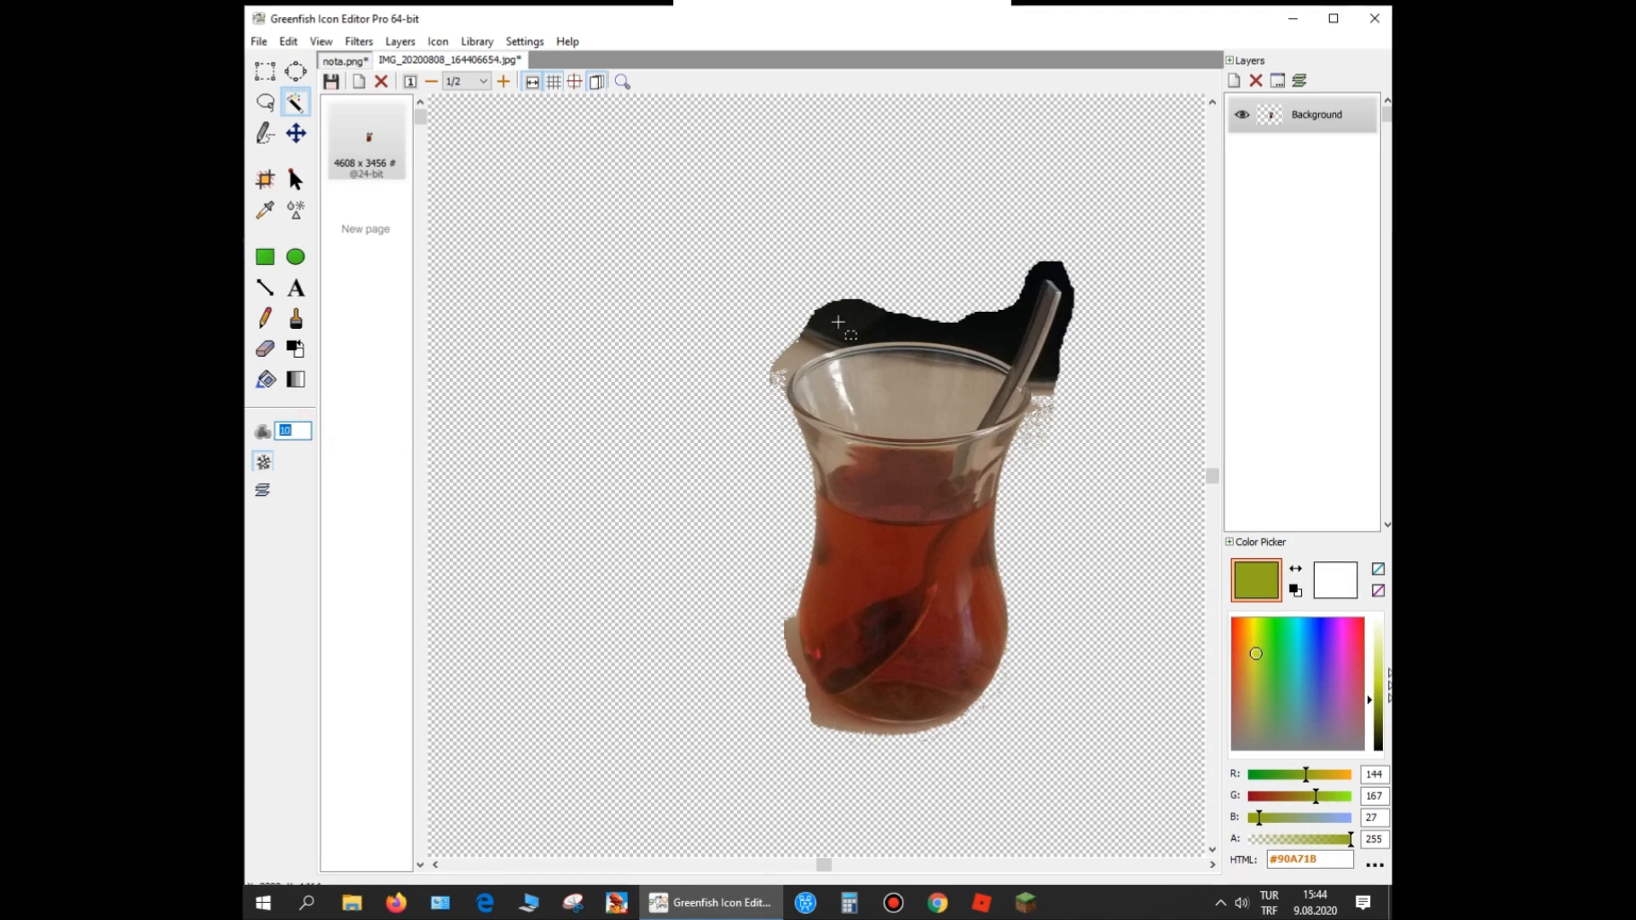
pyautogui.click(879, 319)
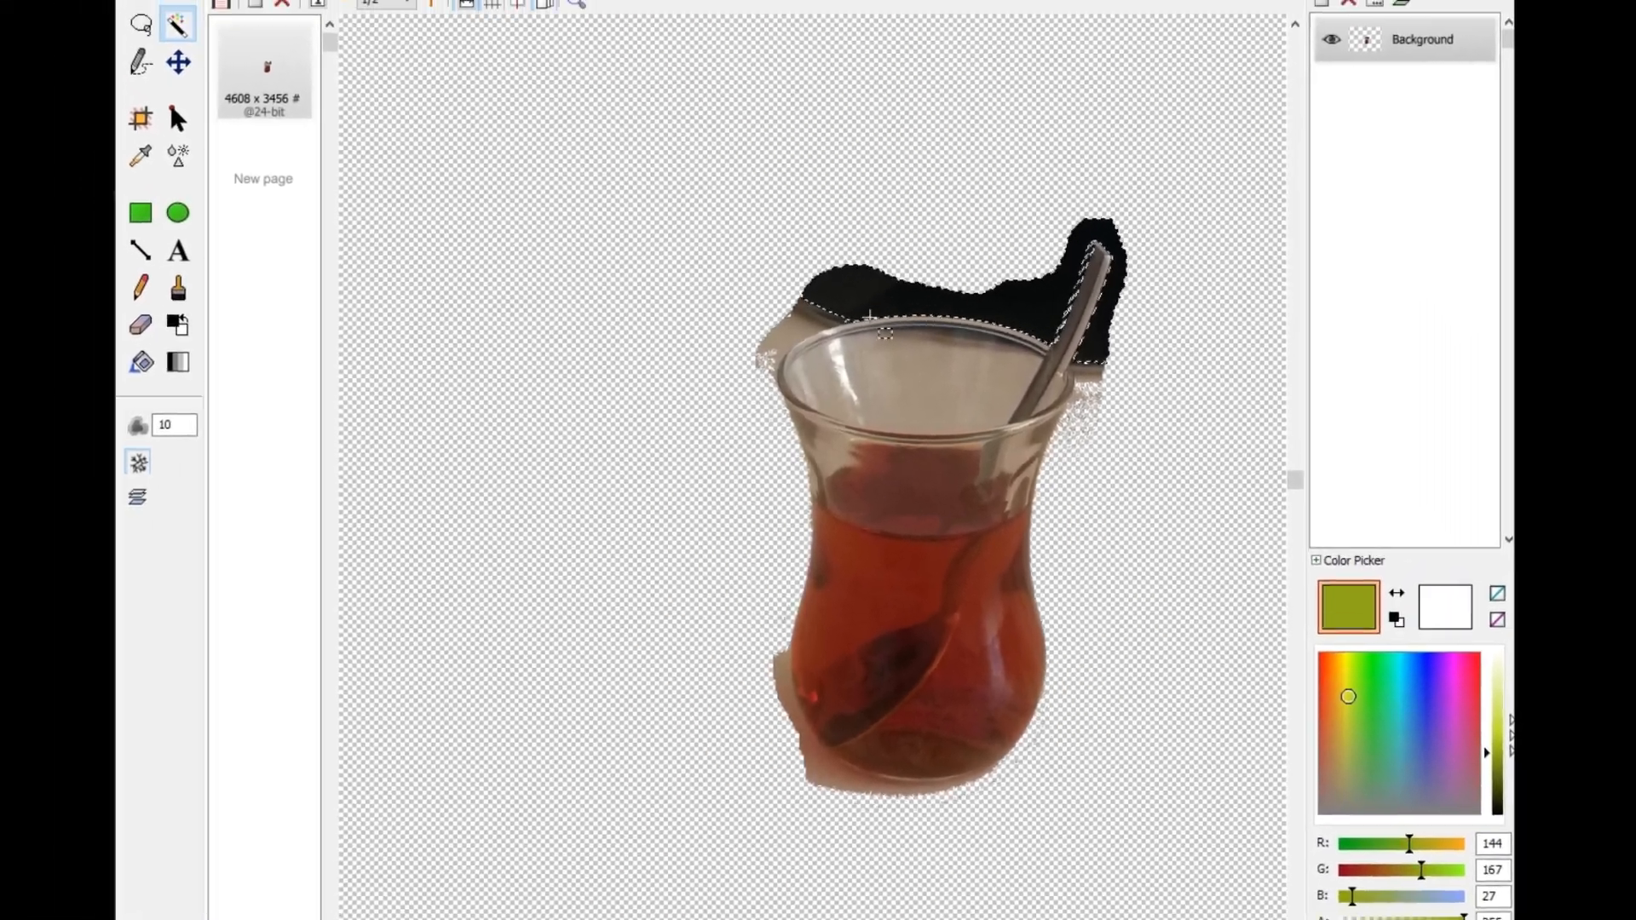
# Set the Wand tolerance to 7 and delete the dark background above the glass and the beige remnant beside its rim
pyautogui.doubleClick(174, 424)
pyautogui.write('4')
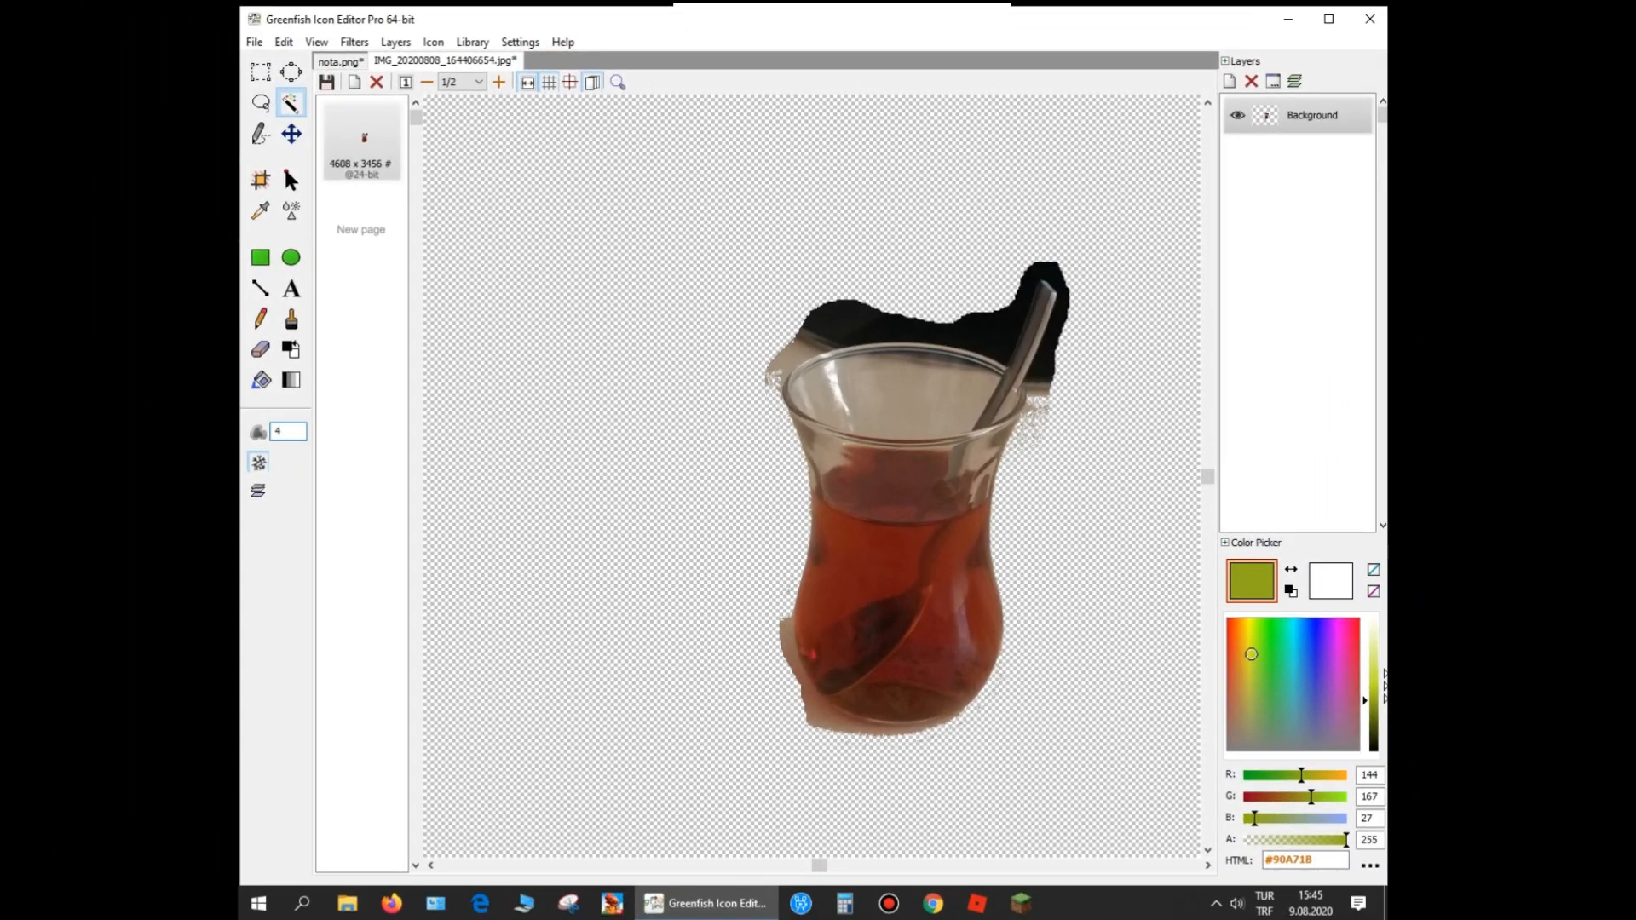
pyautogui.press('Up')
pyautogui.press('Up')
pyautogui.press('Up')
pyautogui.click(980, 333)
pyautogui.press('Delete')
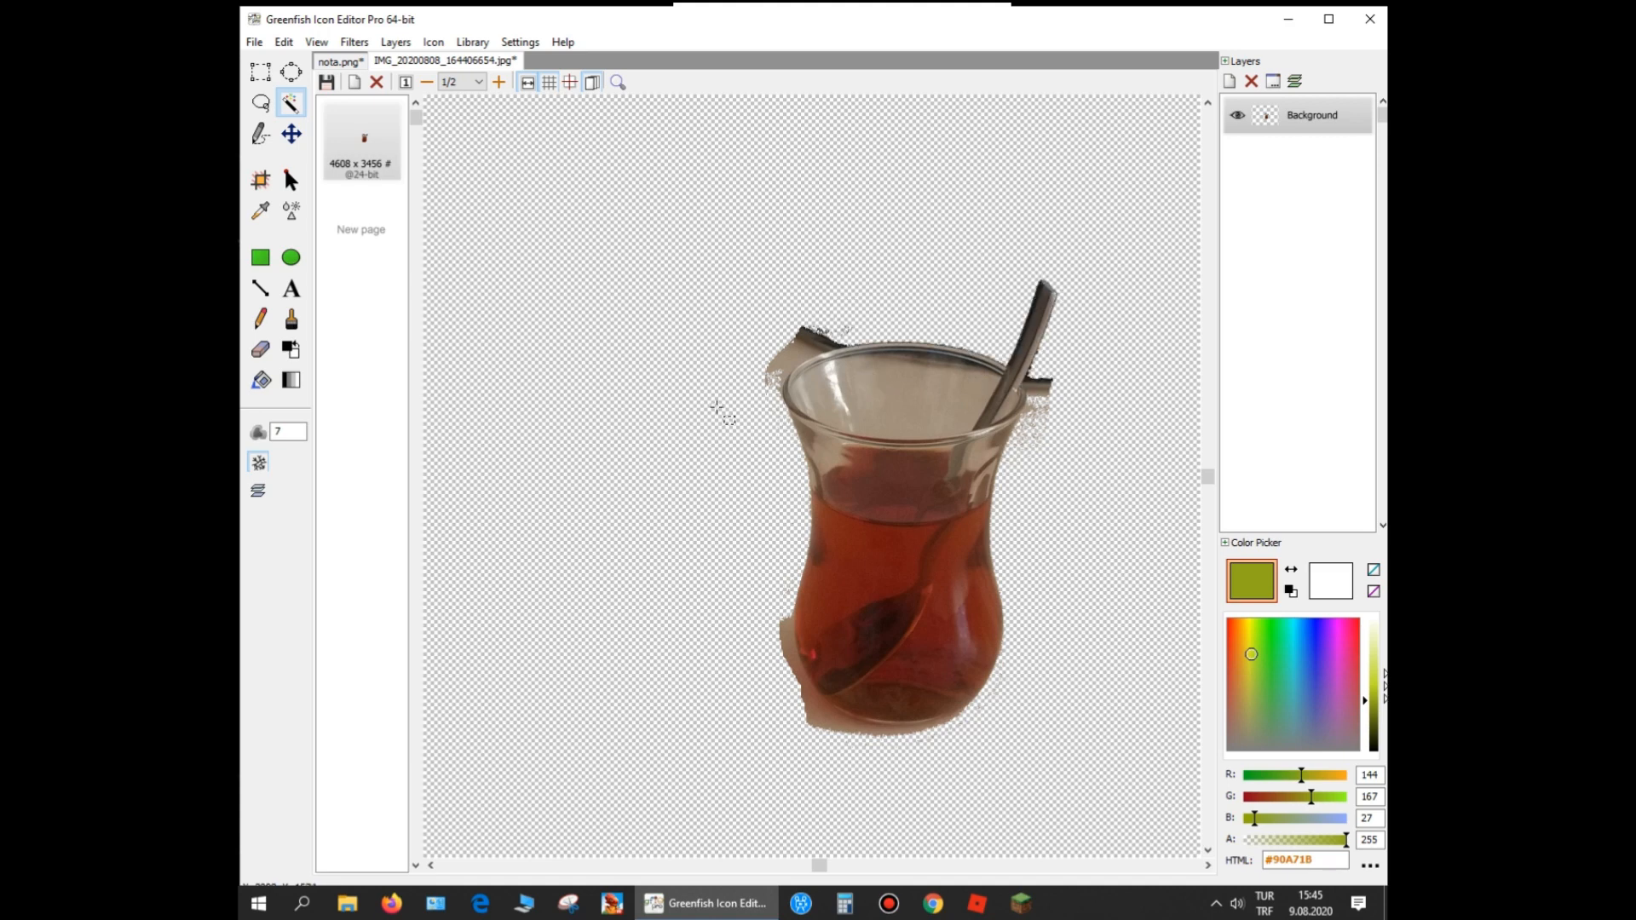
pyautogui.press('Delete')
pyautogui.press('Delete')
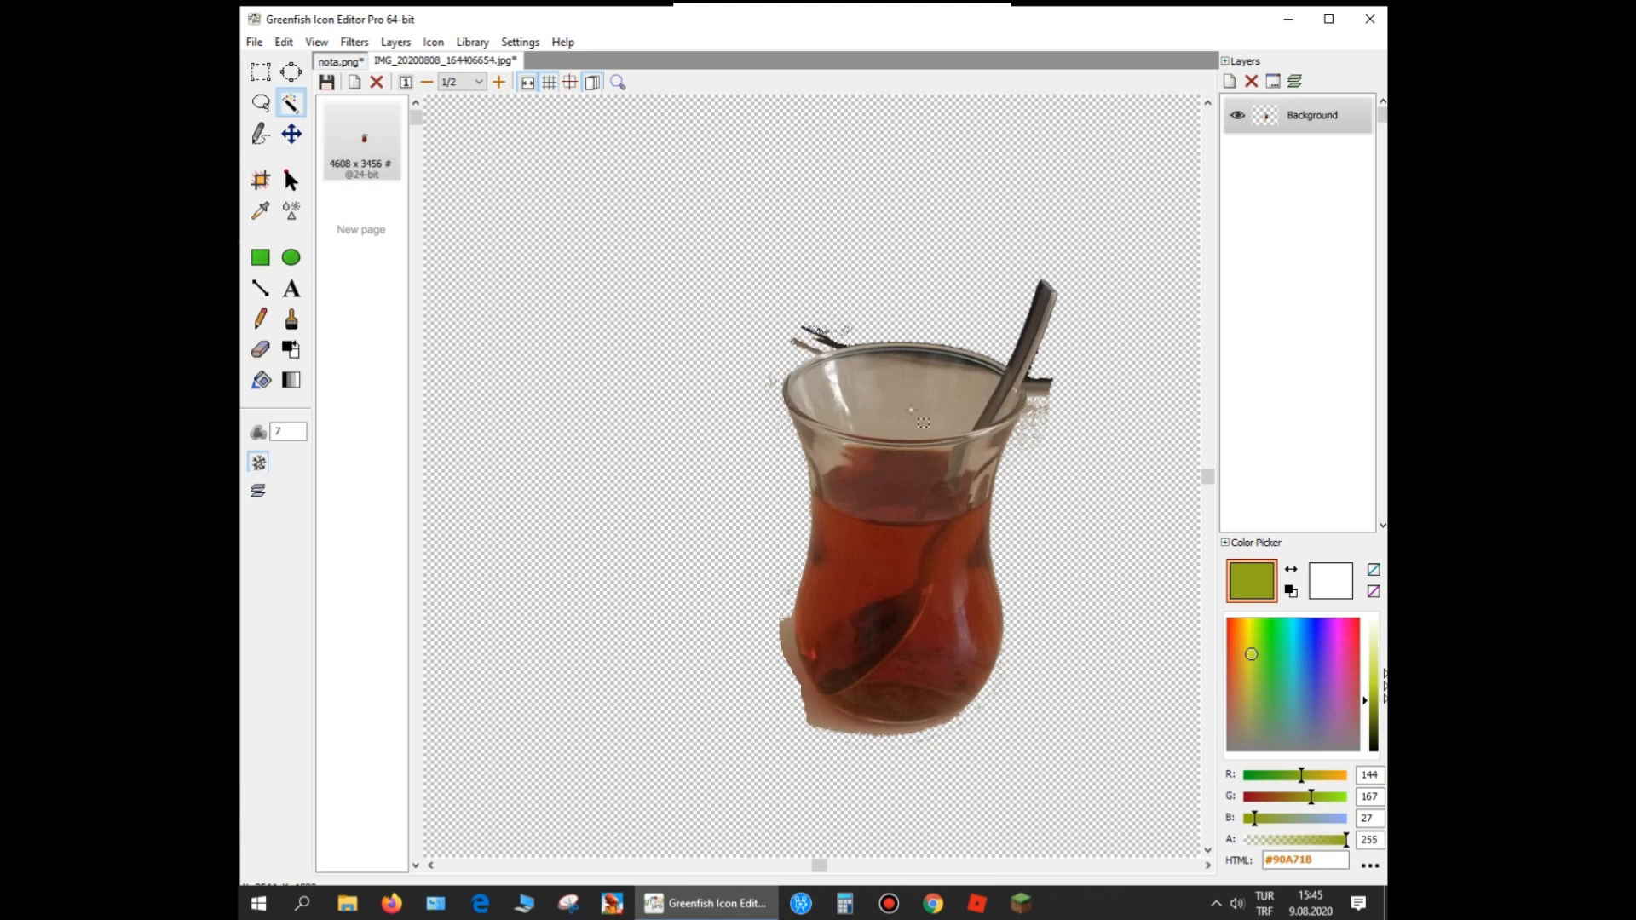
# Try erasing the dark streaks beside the glass's upper-left rim with the Eraser at size 20
pyautogui.click(811, 724)
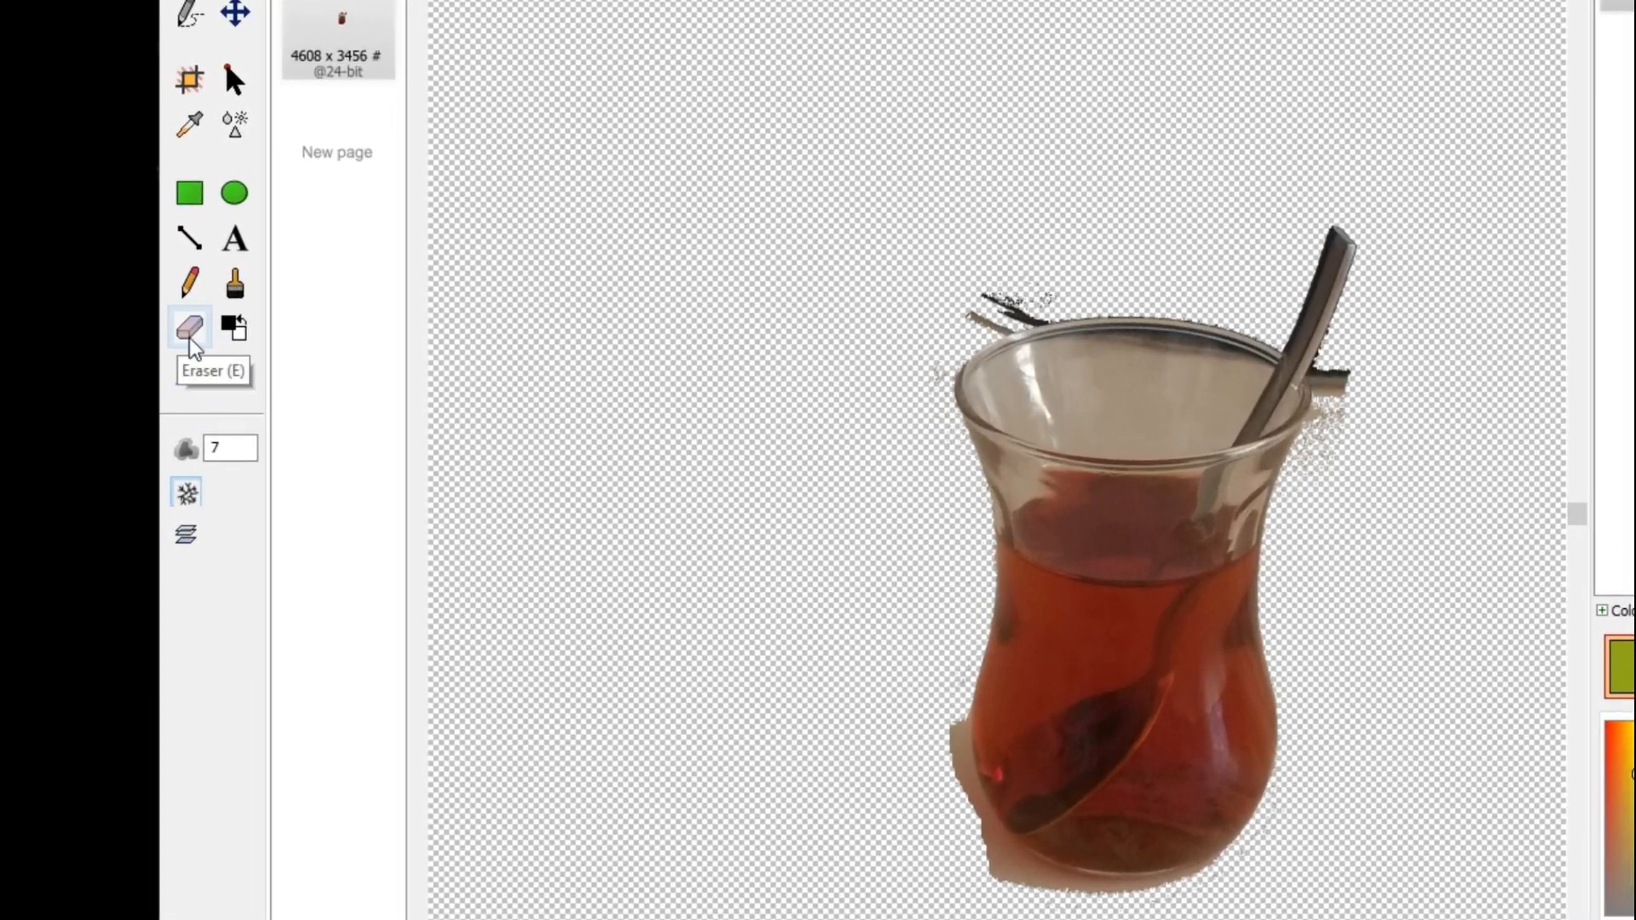
pyautogui.click(211, 345)
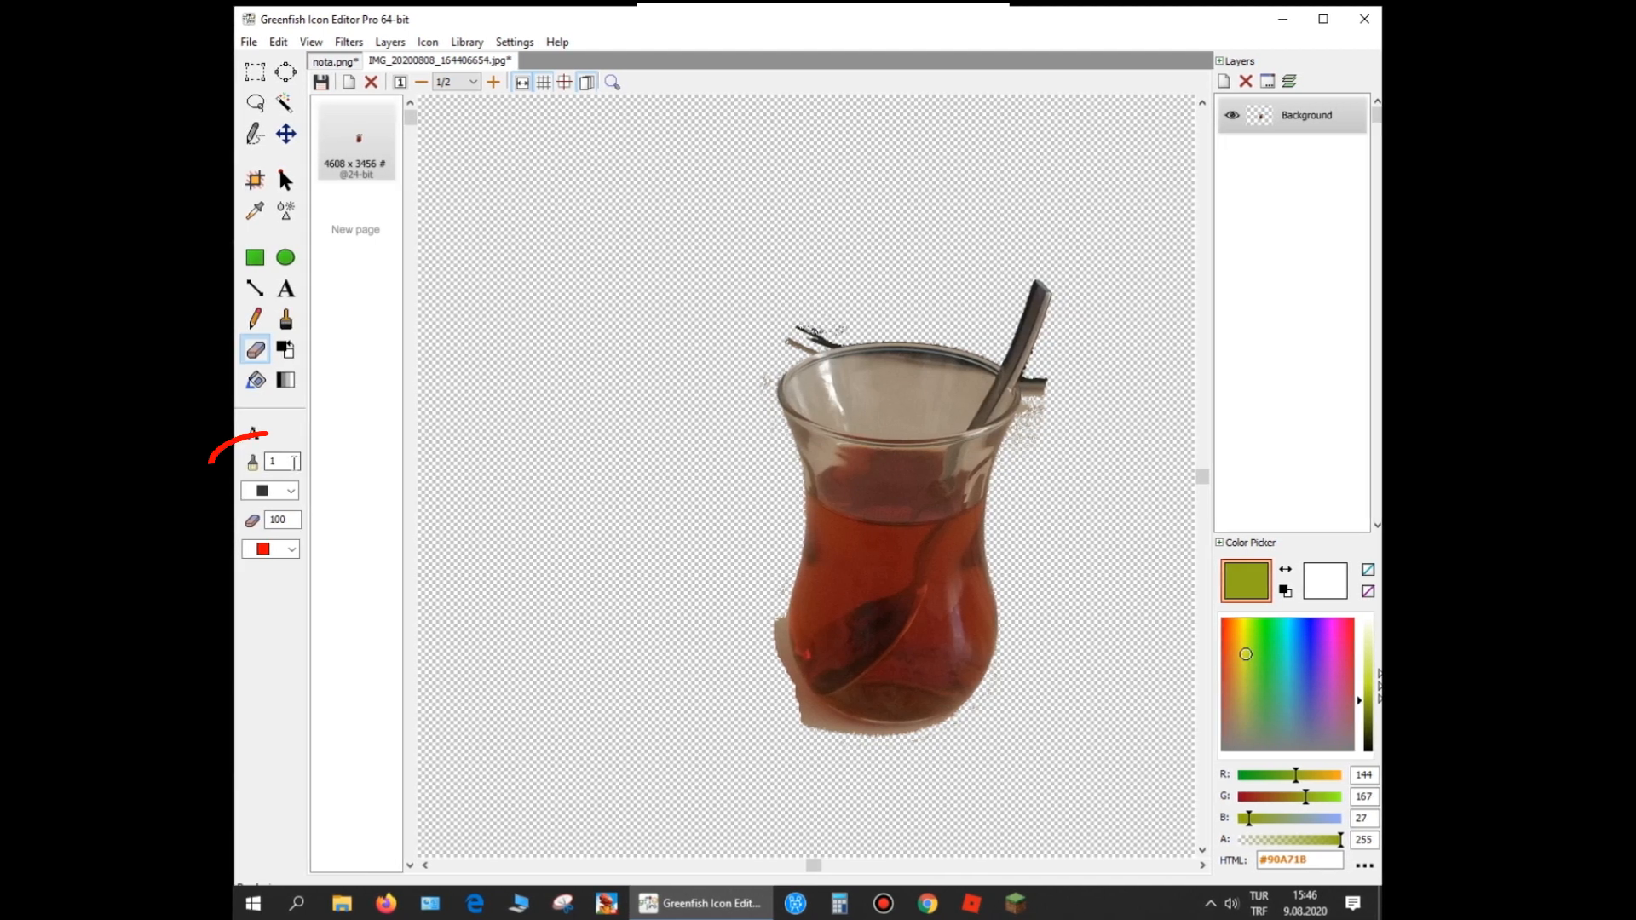
pyautogui.doubleClick(288, 461)
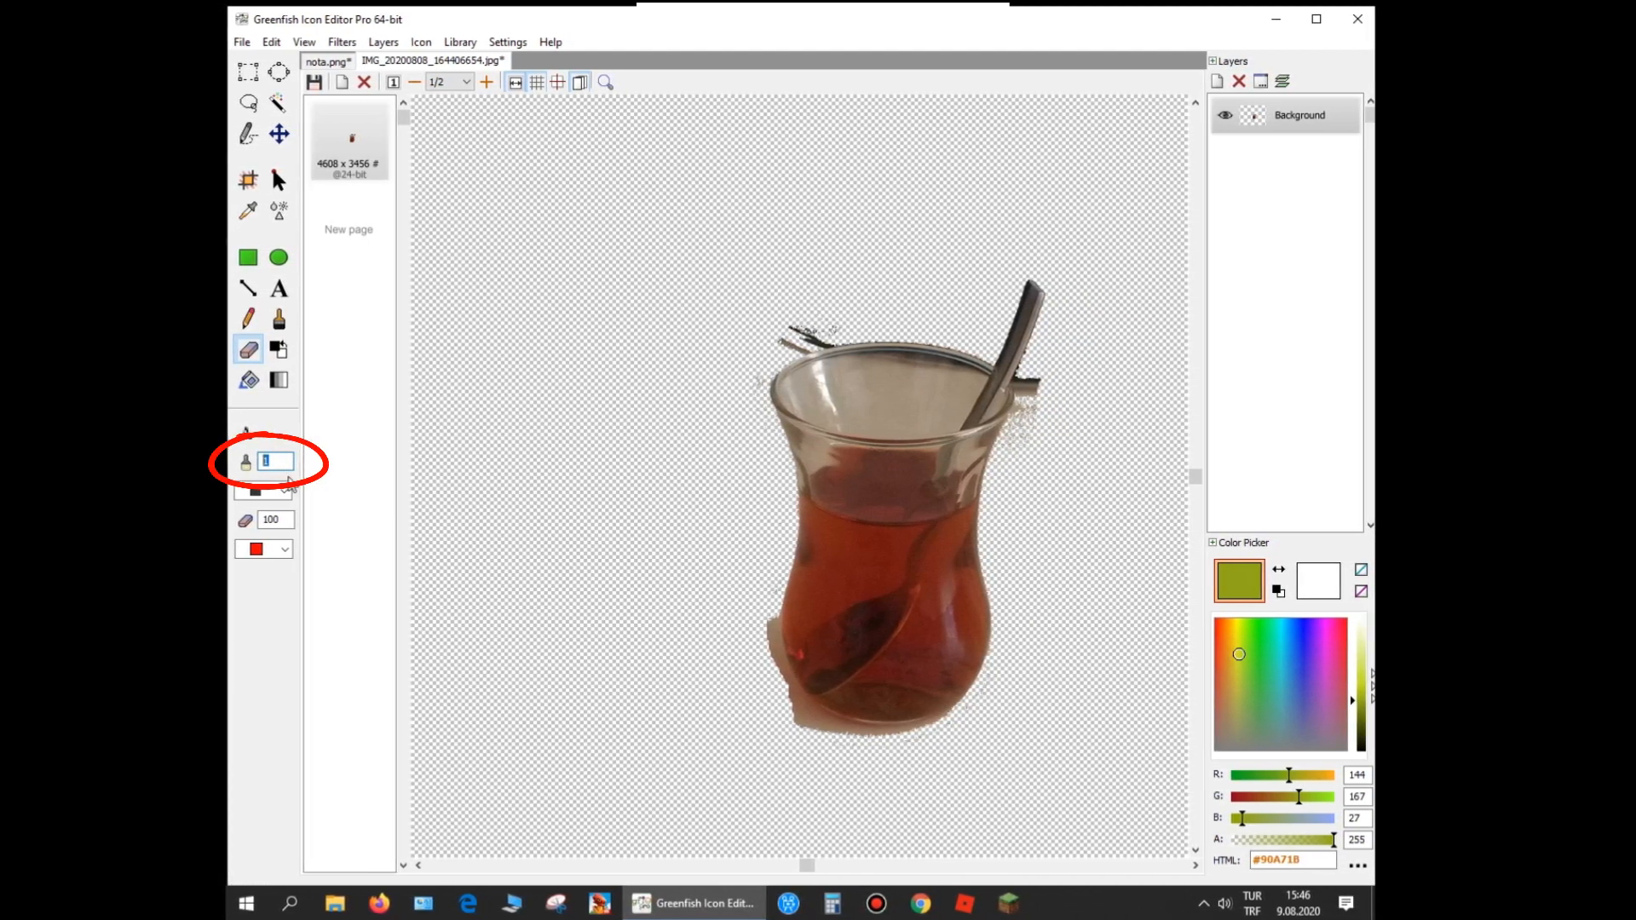
pyautogui.write('20')
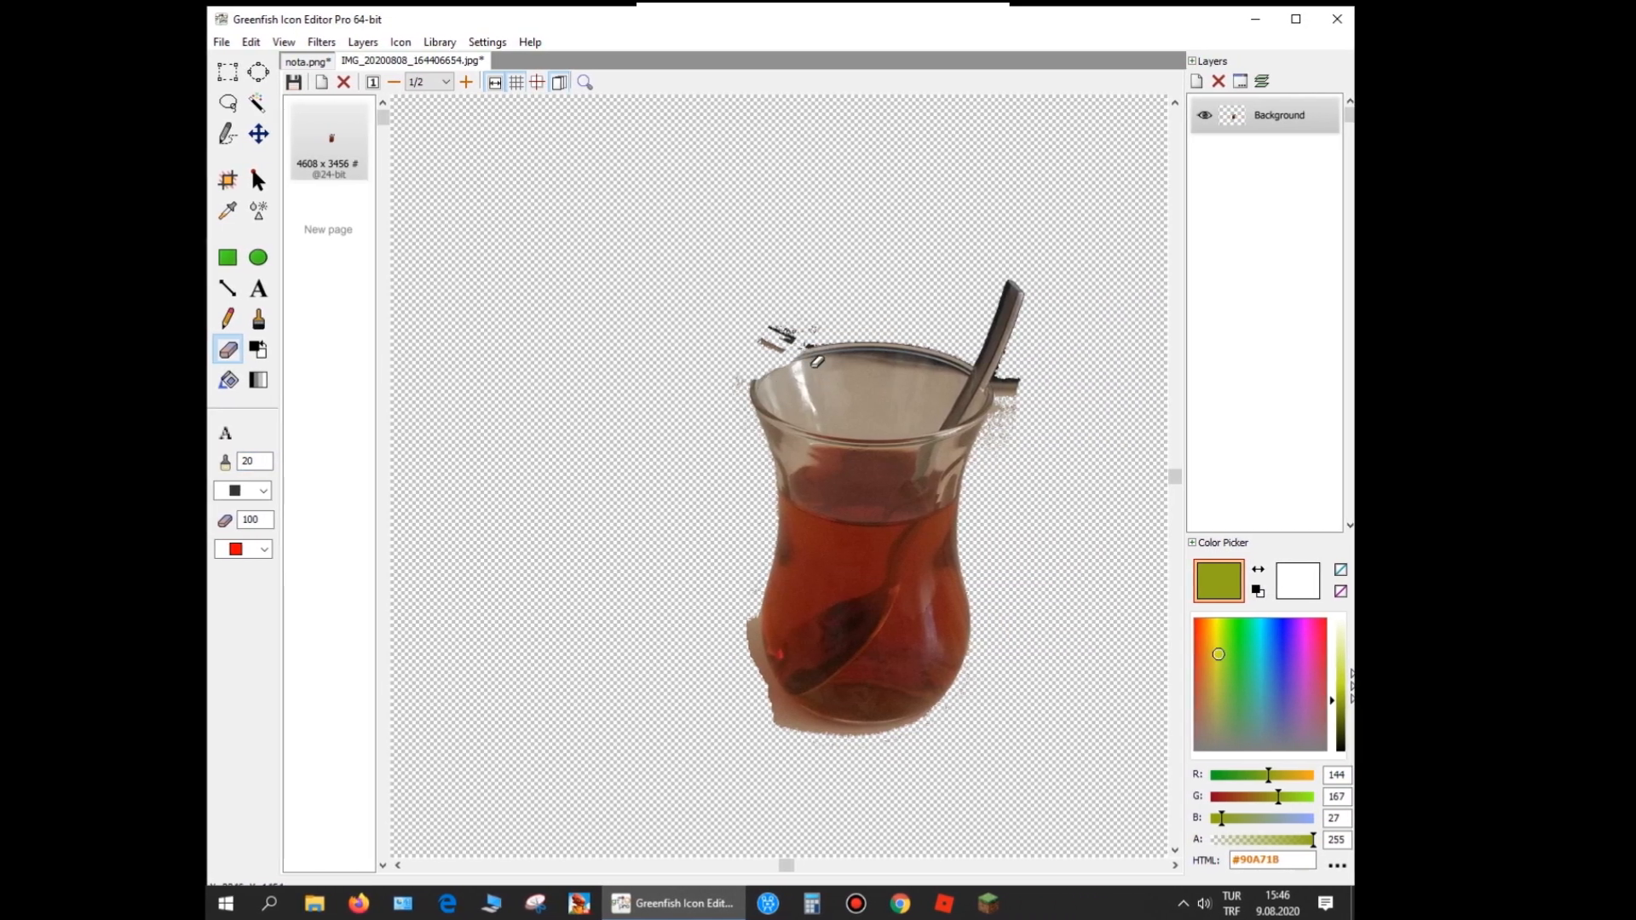
pyautogui.moveTo(809, 350); pyautogui.dragTo(836, 375)
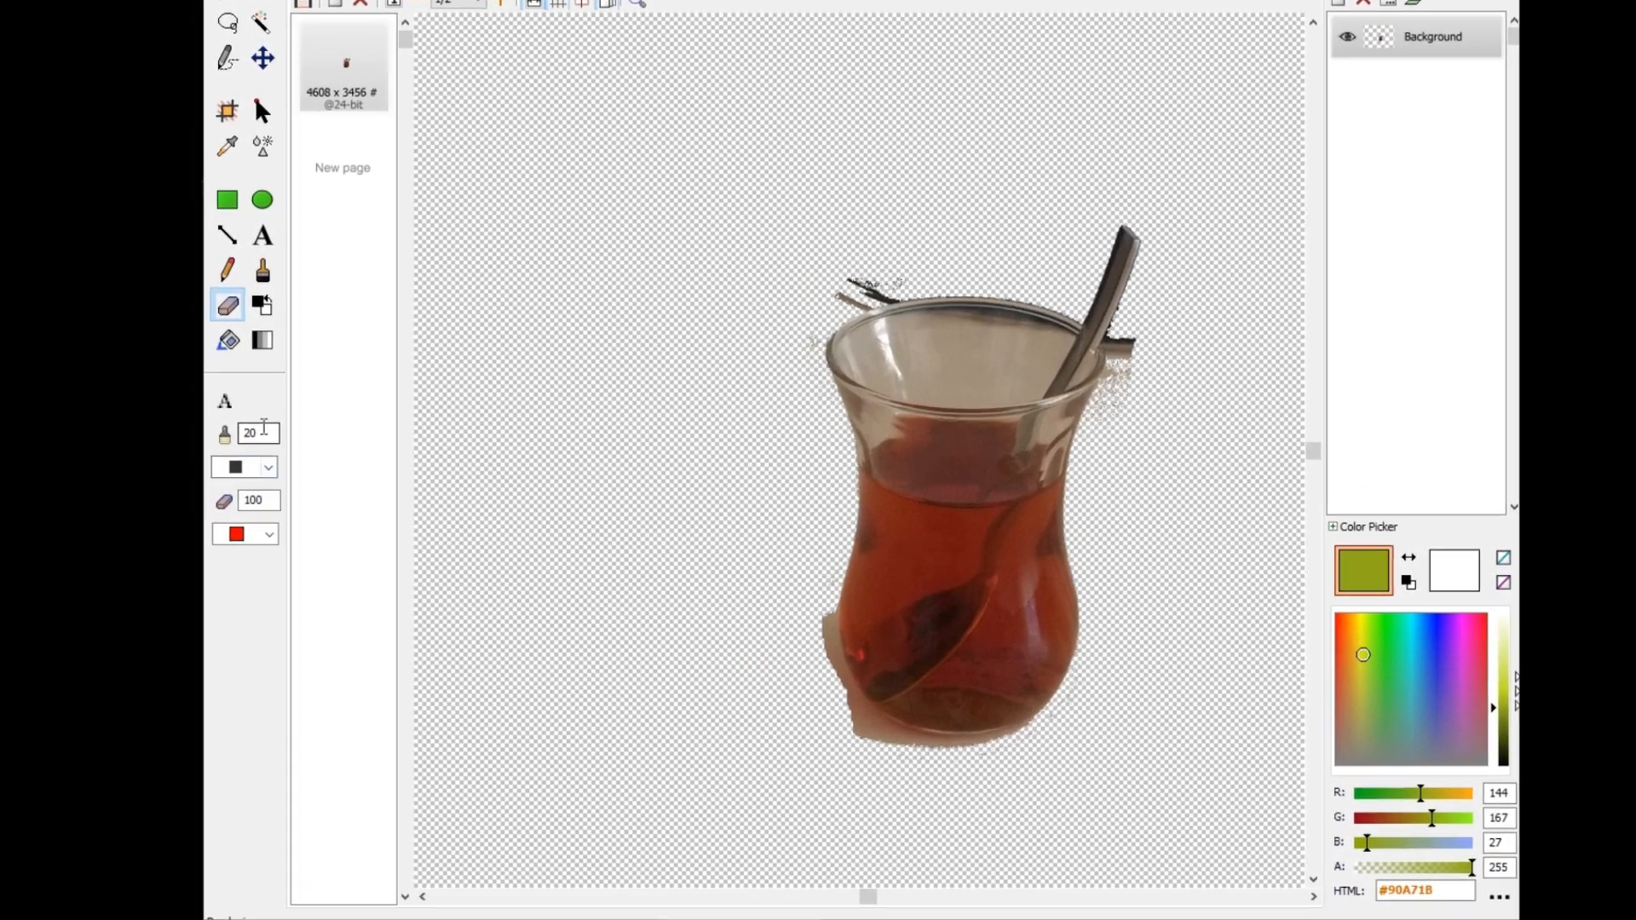
# Erase the dark streaks and stray specks around the glass's left rim with the Eraser at size 7
pyautogui.click(208, 457)
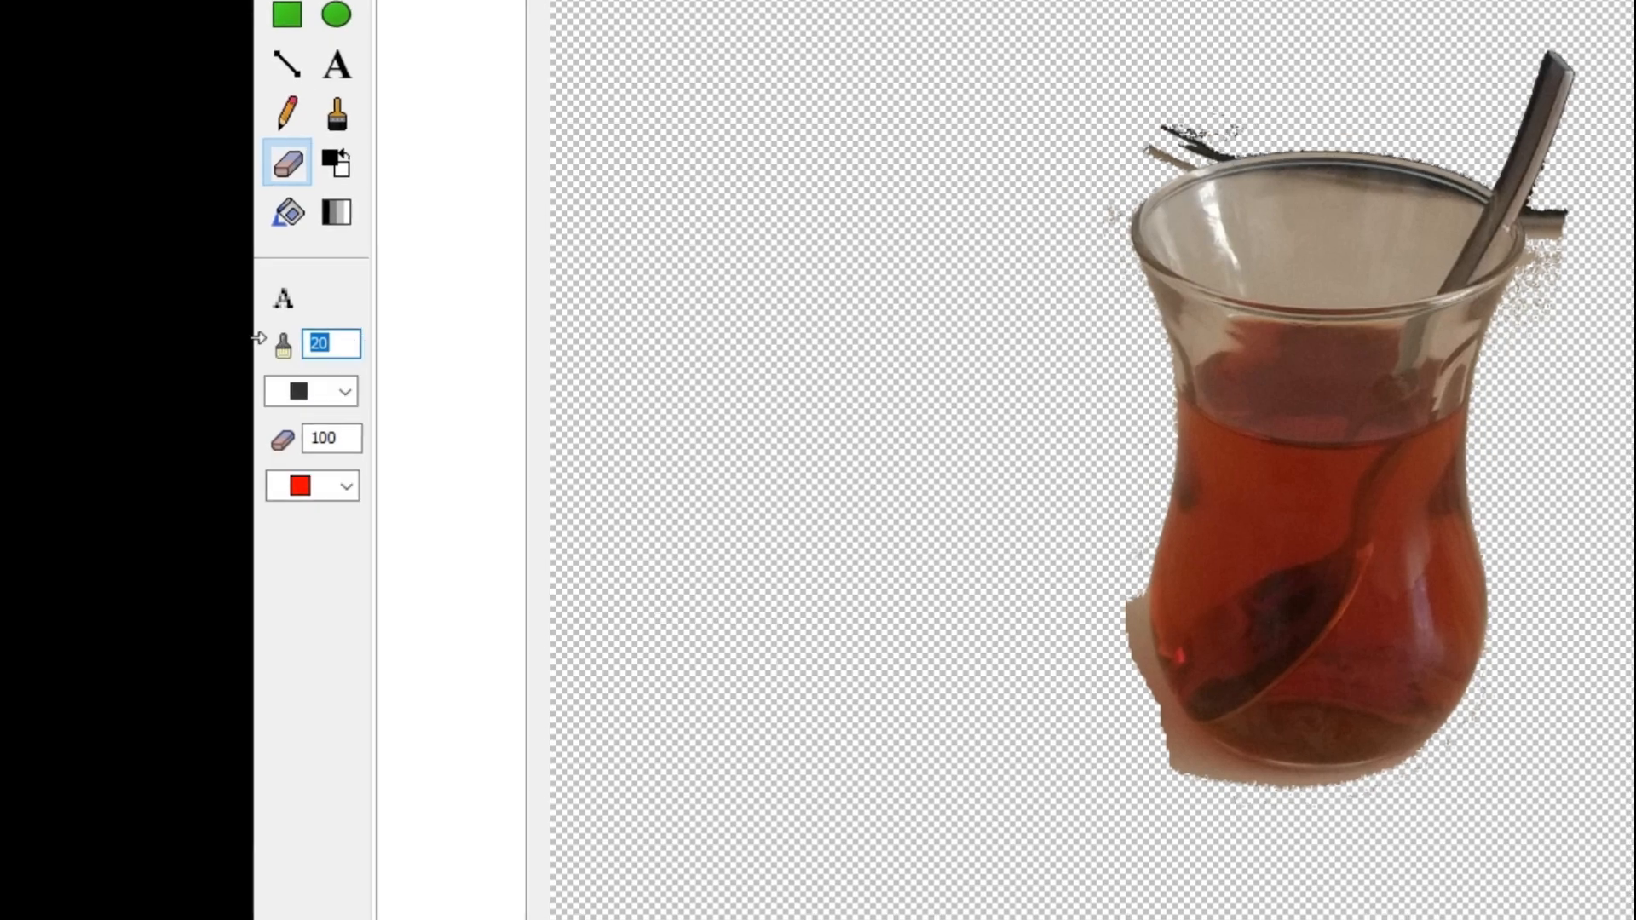
pyautogui.write('2')
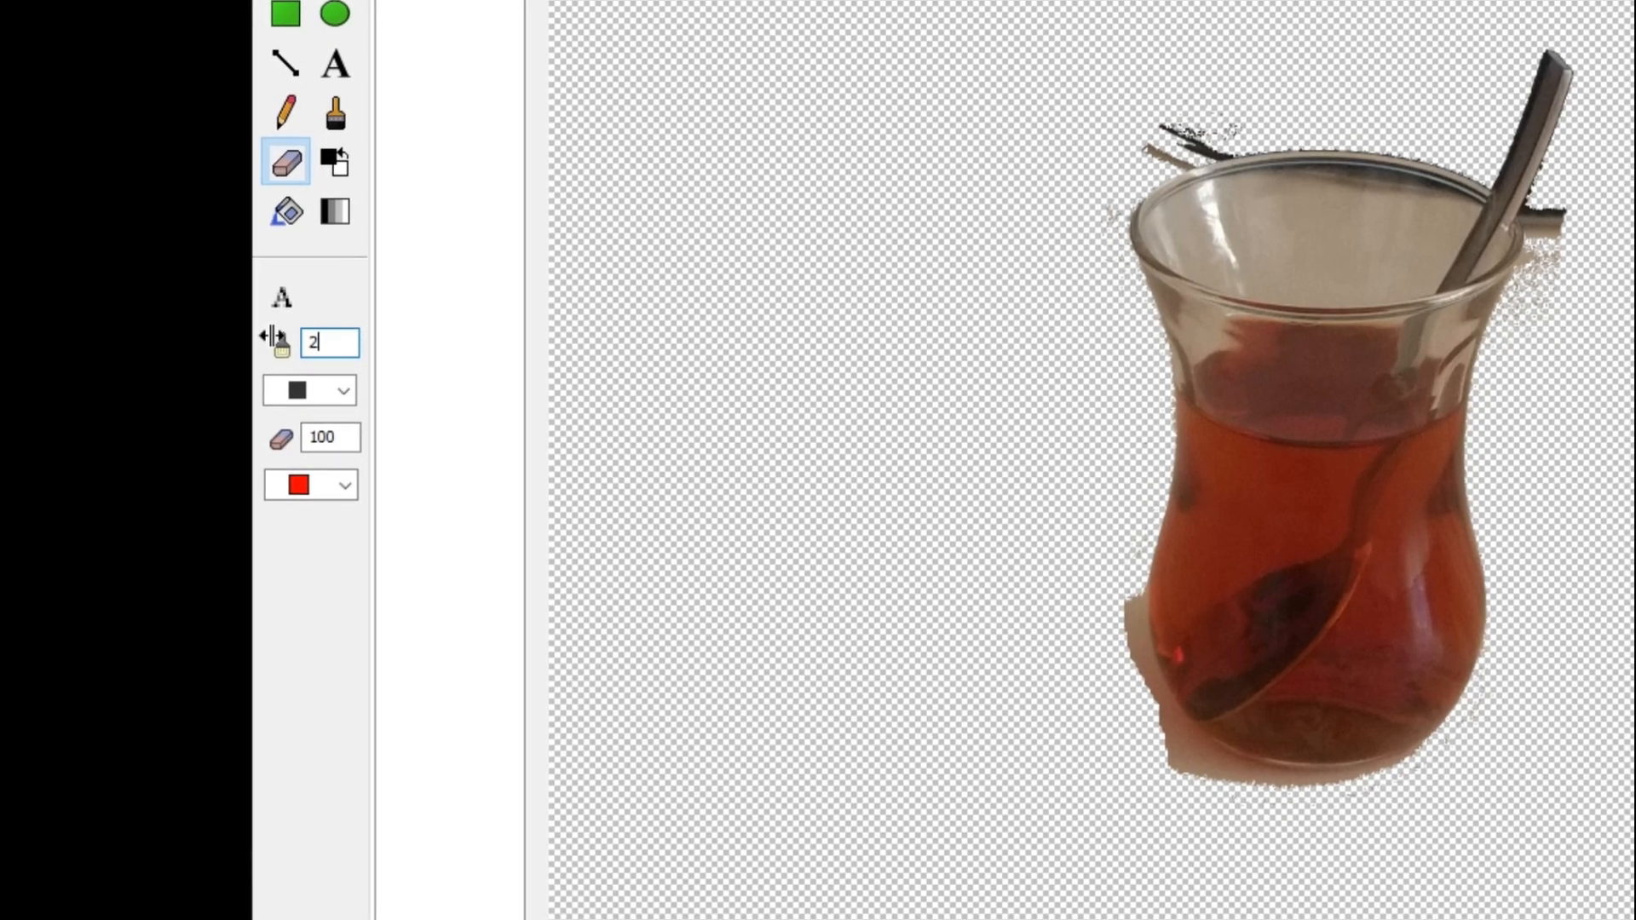
pyautogui.press('Return')
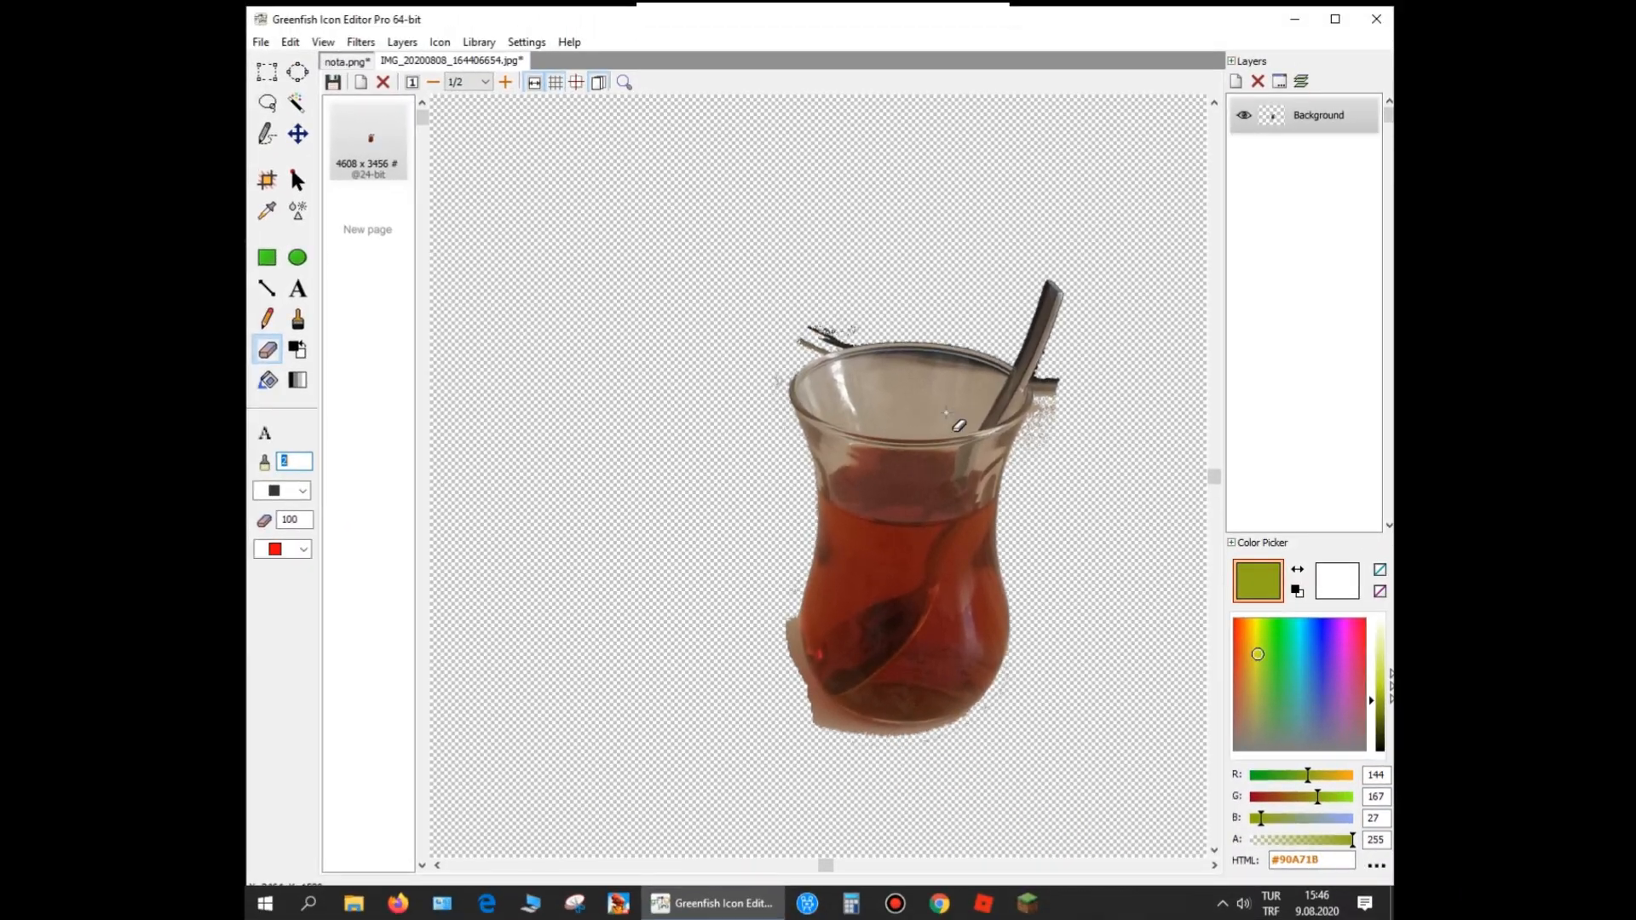
pyautogui.scroll(2, 1255, 221)
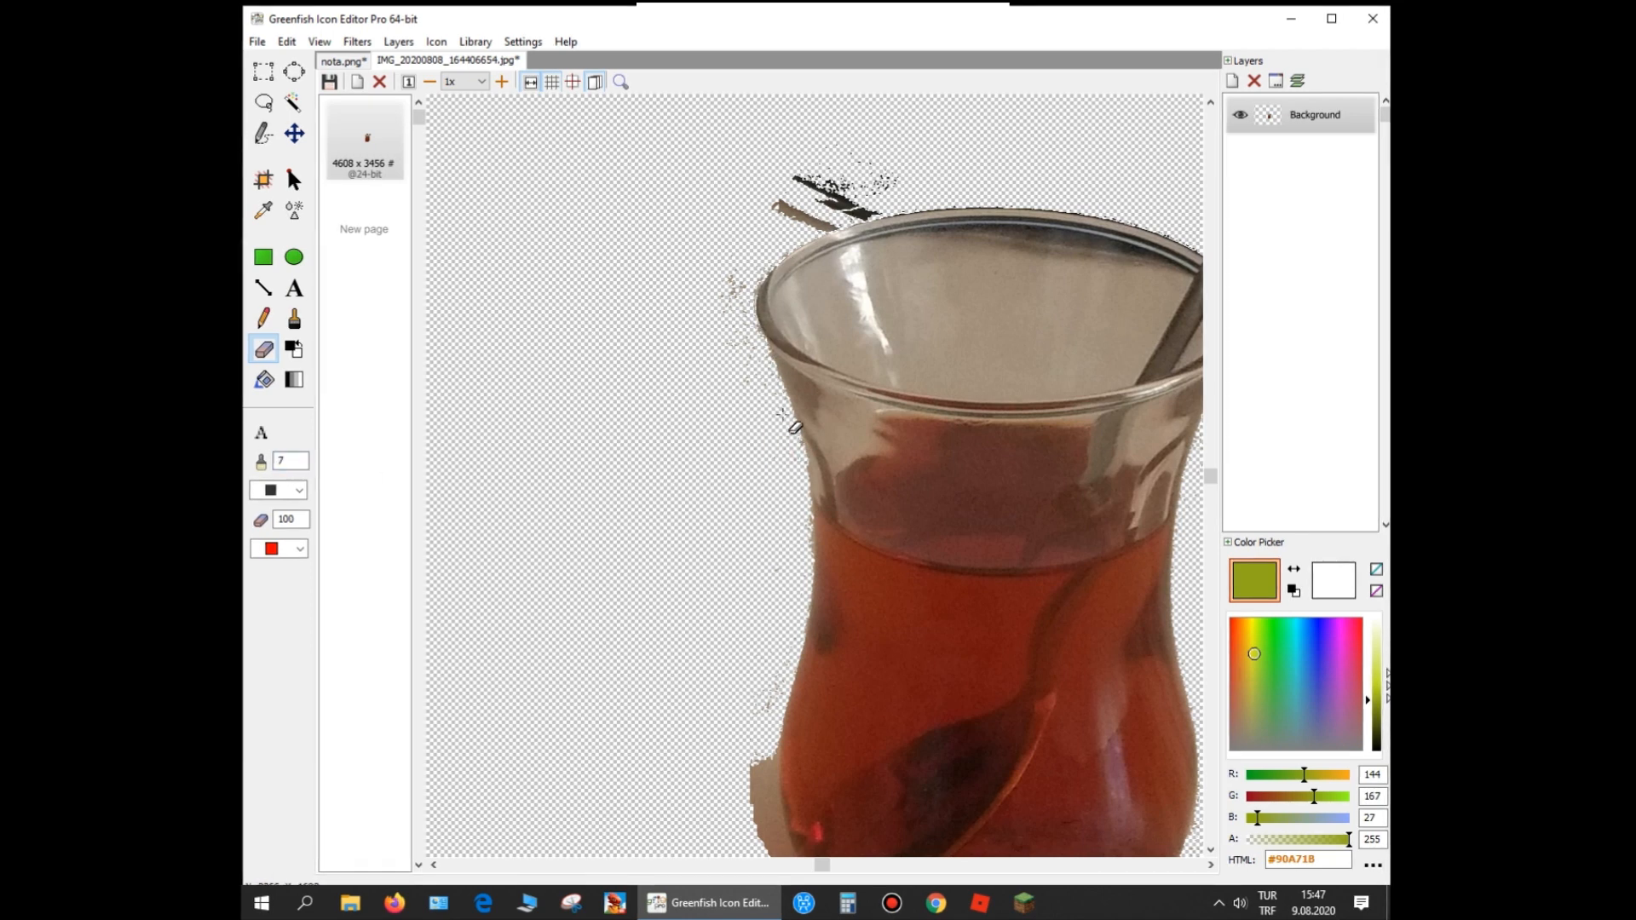
pyautogui.moveTo(765, 341)
pyautogui.mouseDown()
pyautogui.moveTo(727, 261)
pyautogui.moveTo(758, 204)
pyautogui.moveTo(901, 177)
pyautogui.moveTo(797, 226)
pyautogui.moveTo(836, 234)
pyautogui.mouseUp()
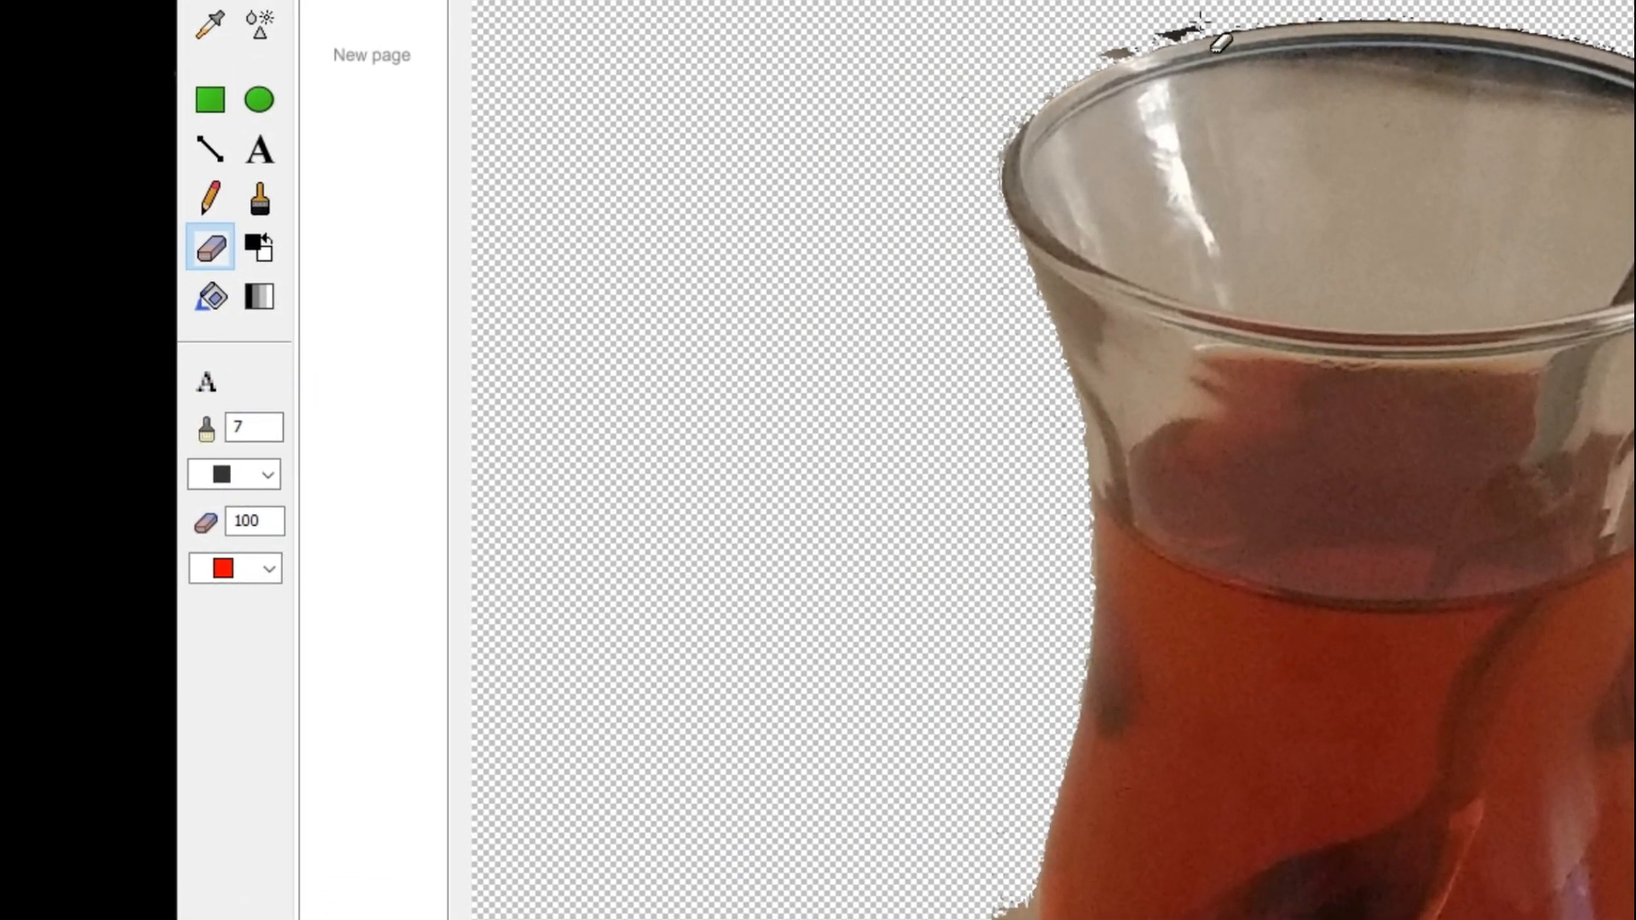
pyautogui.moveTo(1171, 37); pyautogui.dragTo(1243, 25)
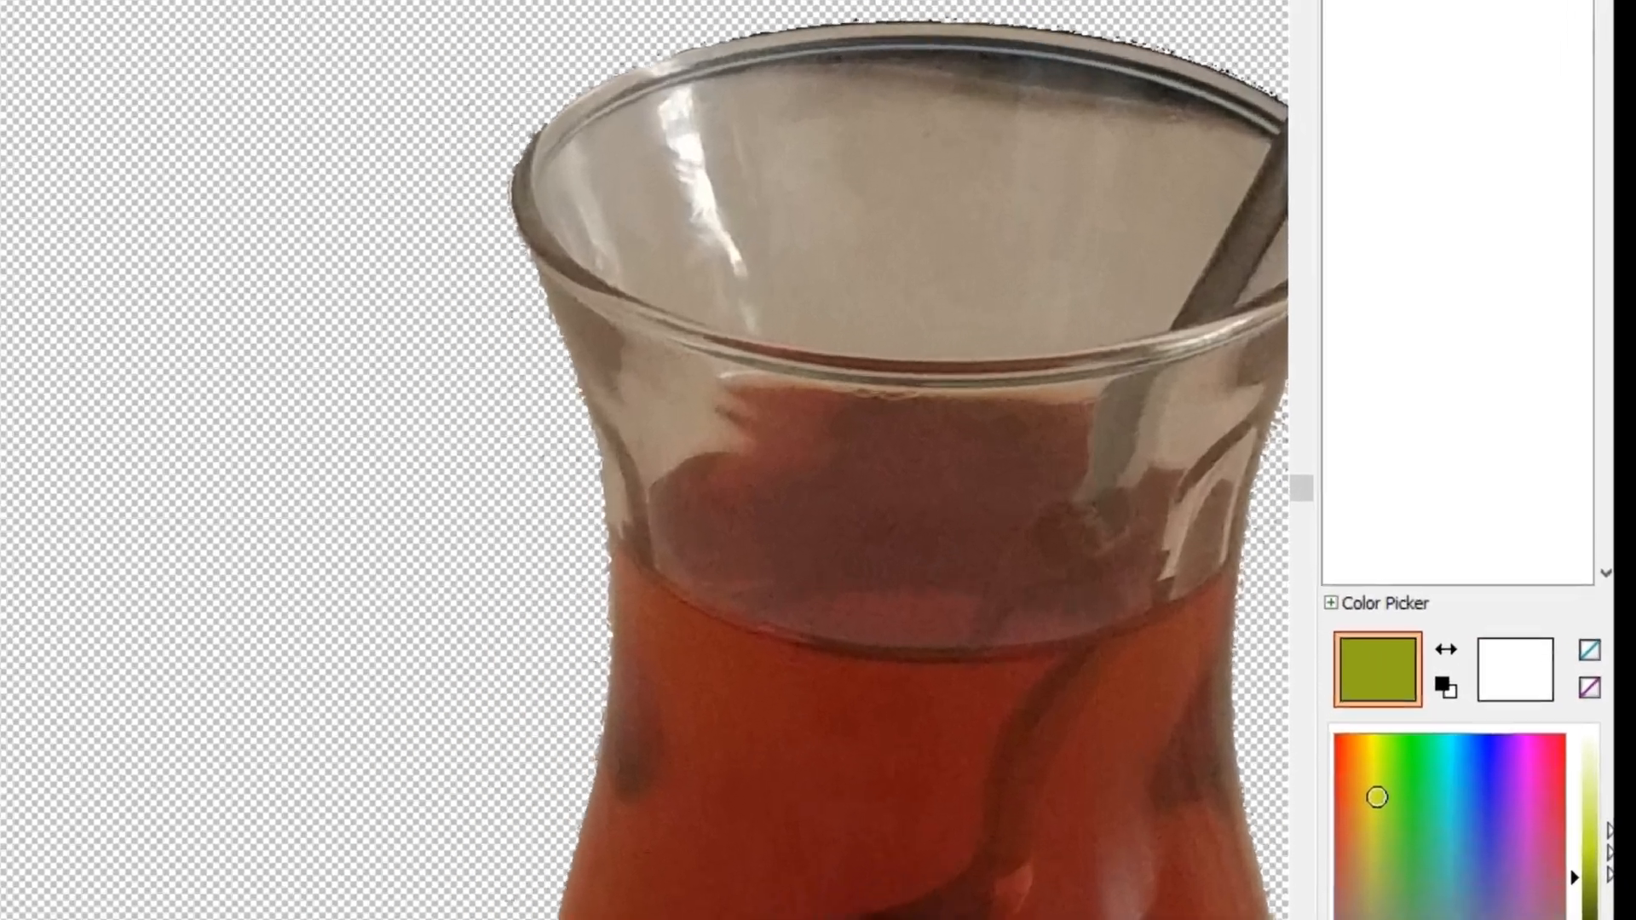
# Erase the dark remnant behind the spoon at the glass's right rim and the specks along that side
pyautogui.hscroll(3, 832, 855)
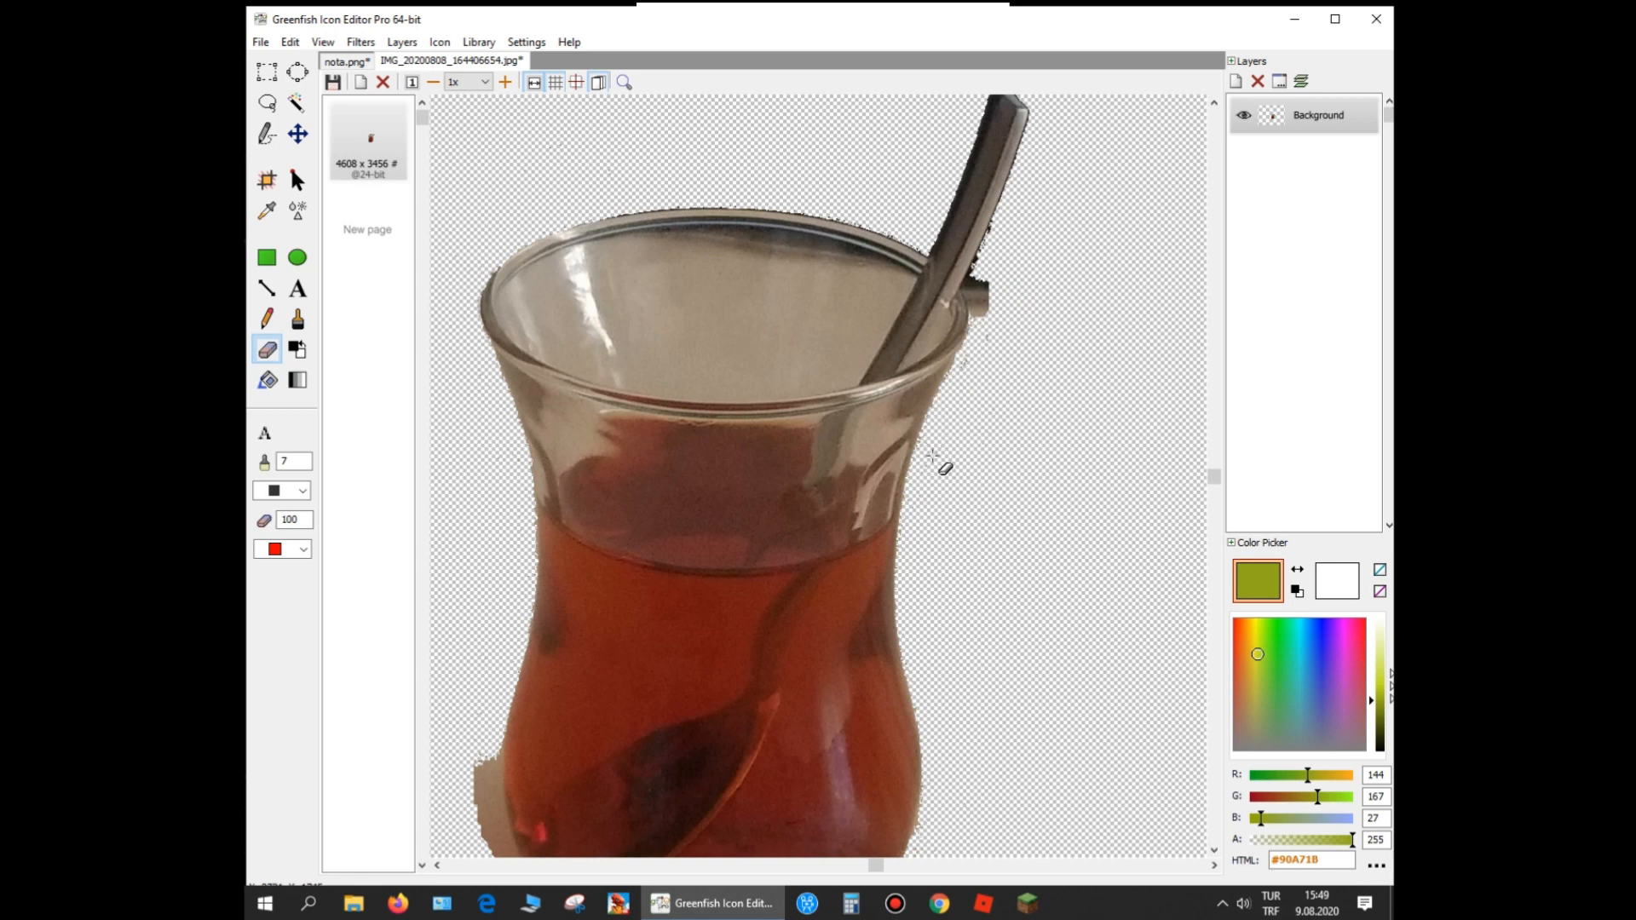
pyautogui.scroll(-1, 924, 546)
pyautogui.scroll(2, 964, 431)
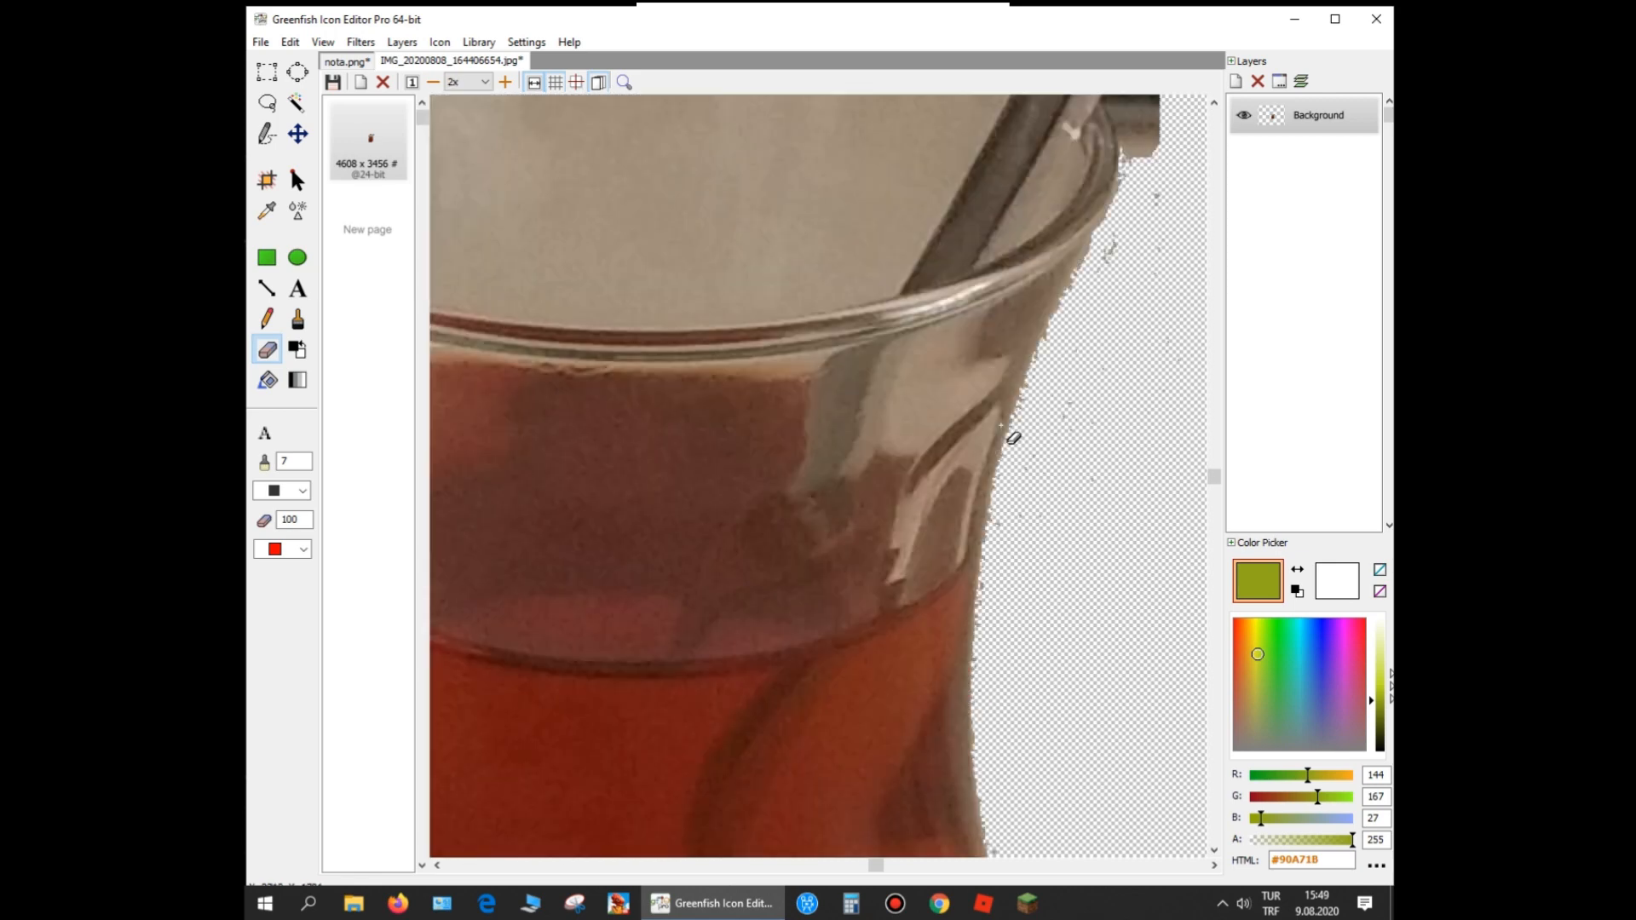
pyautogui.scroll(3, 1188, 596)
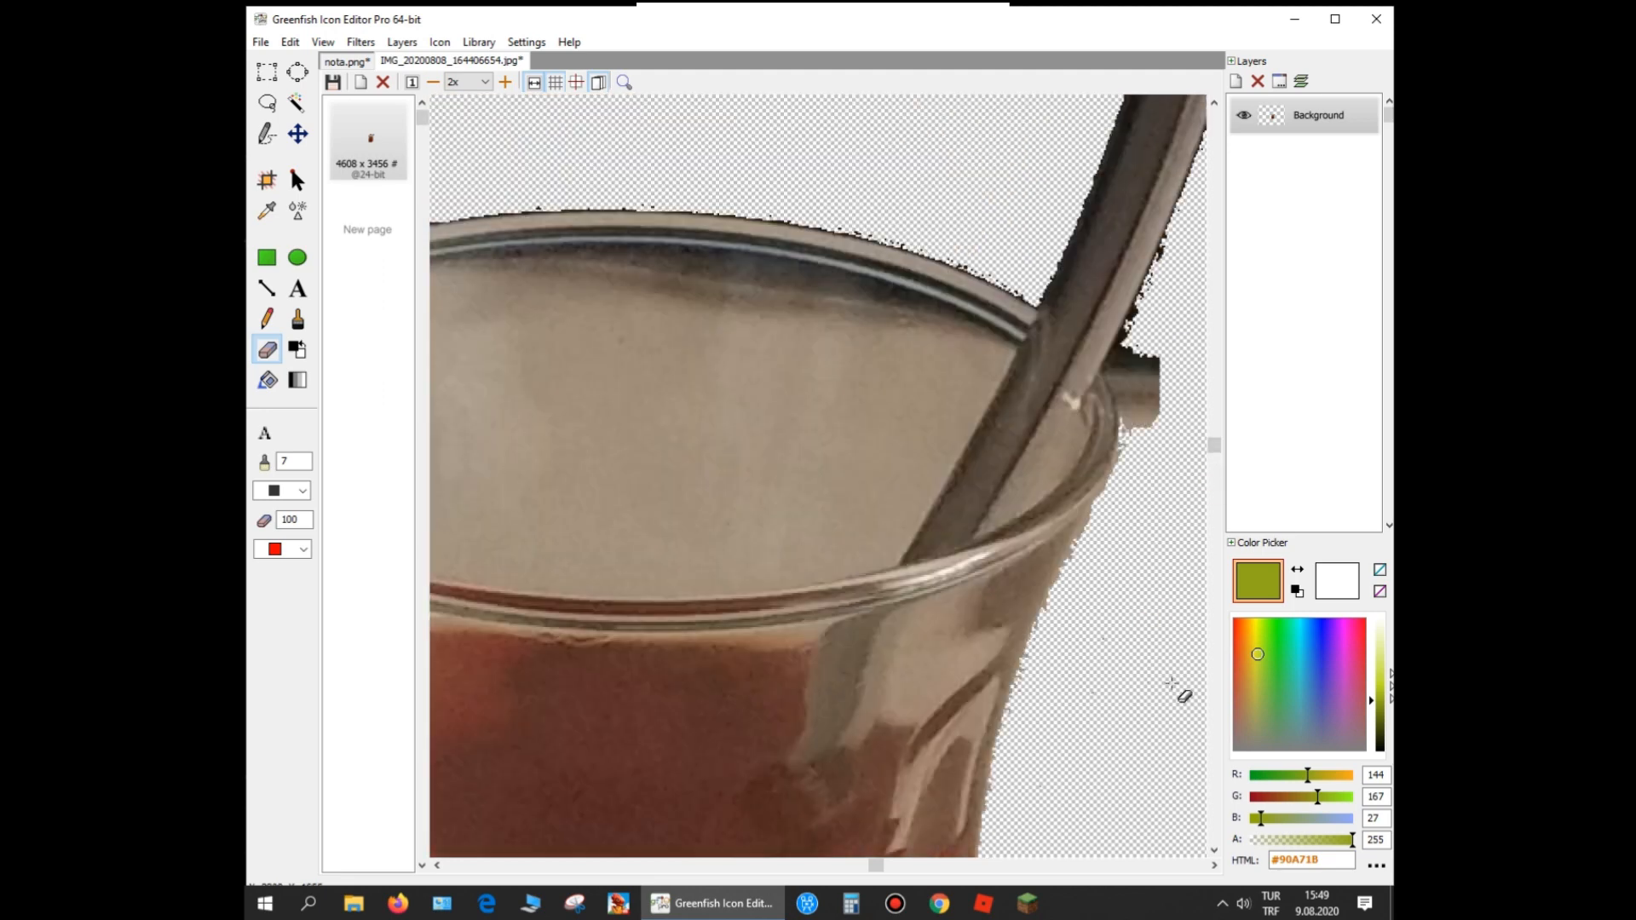
pyautogui.moveTo(1163, 510)
pyautogui.mouseDown()
pyautogui.moveTo(1125, 341)
pyautogui.moveTo(1144, 369)
pyautogui.mouseUp()
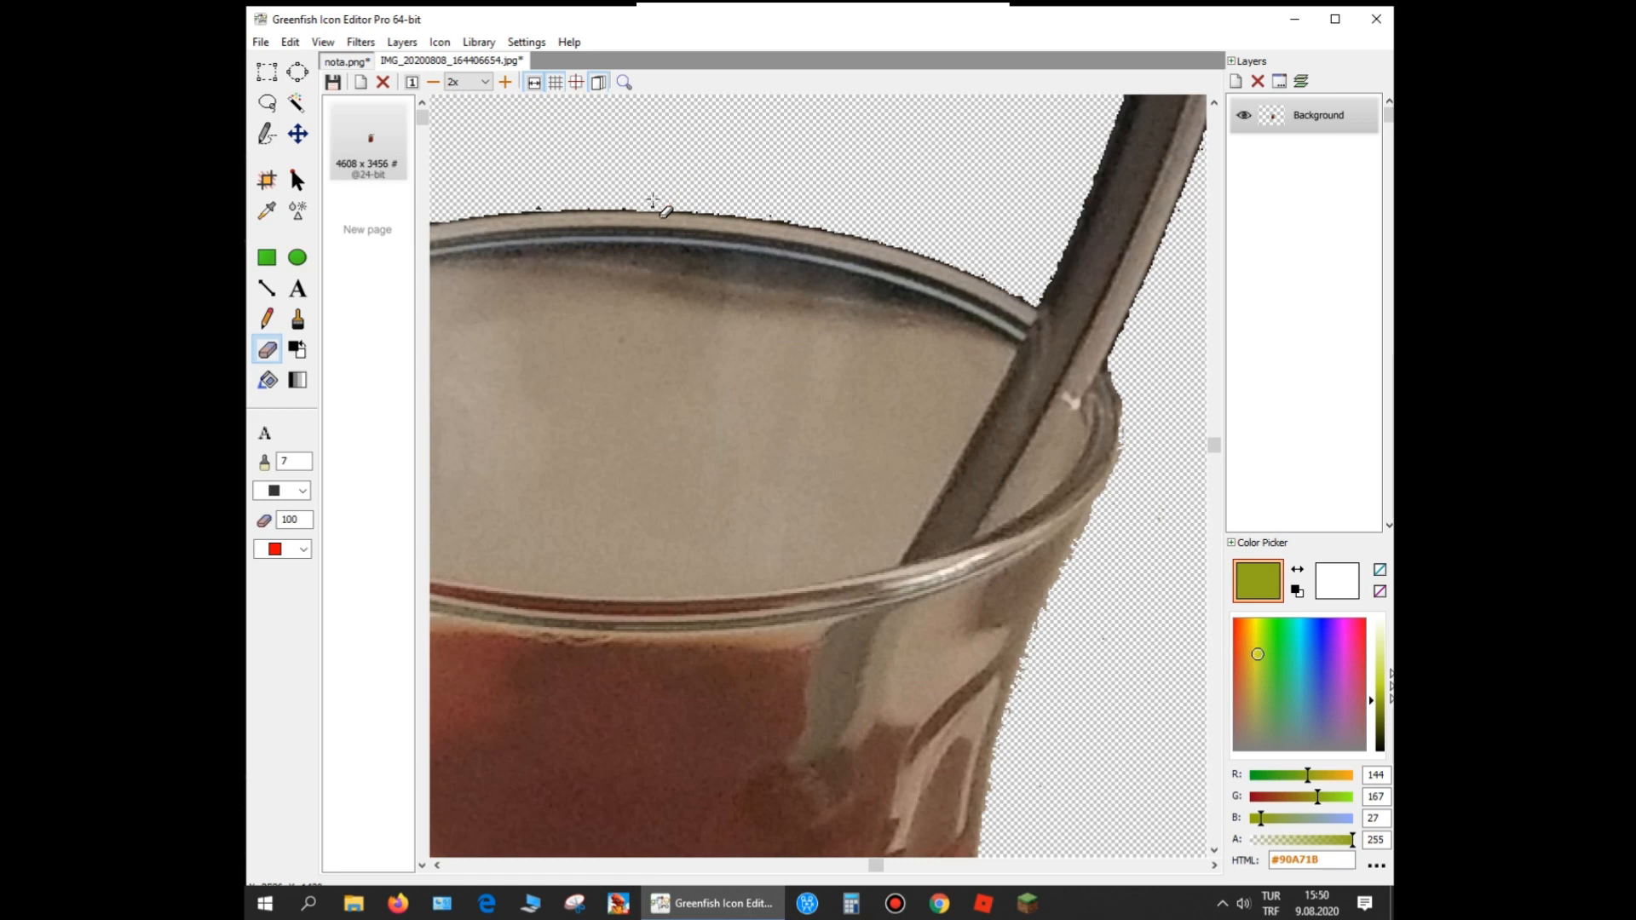
# Outline the glass with a freehand Lasso selection and remove most of the beige remnant around its base
pyautogui.scroll(-2, 852, 426)
pyautogui.scroll(3, 869, 516)
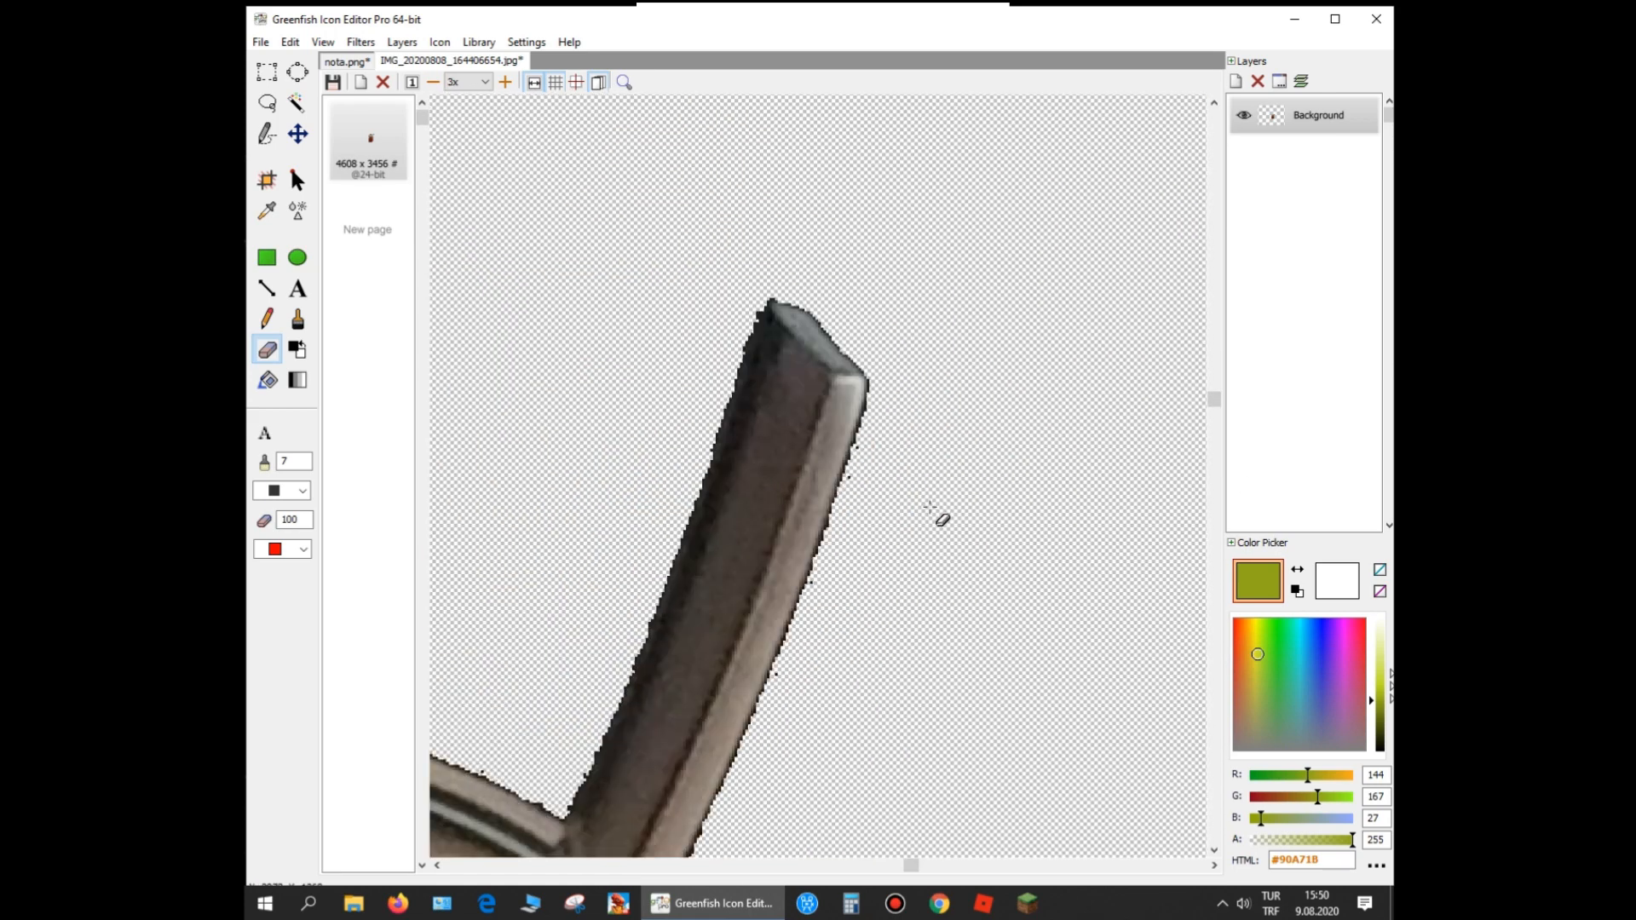
pyautogui.scroll(-1, 906, 540)
pyautogui.scroll(-5, 937, 579)
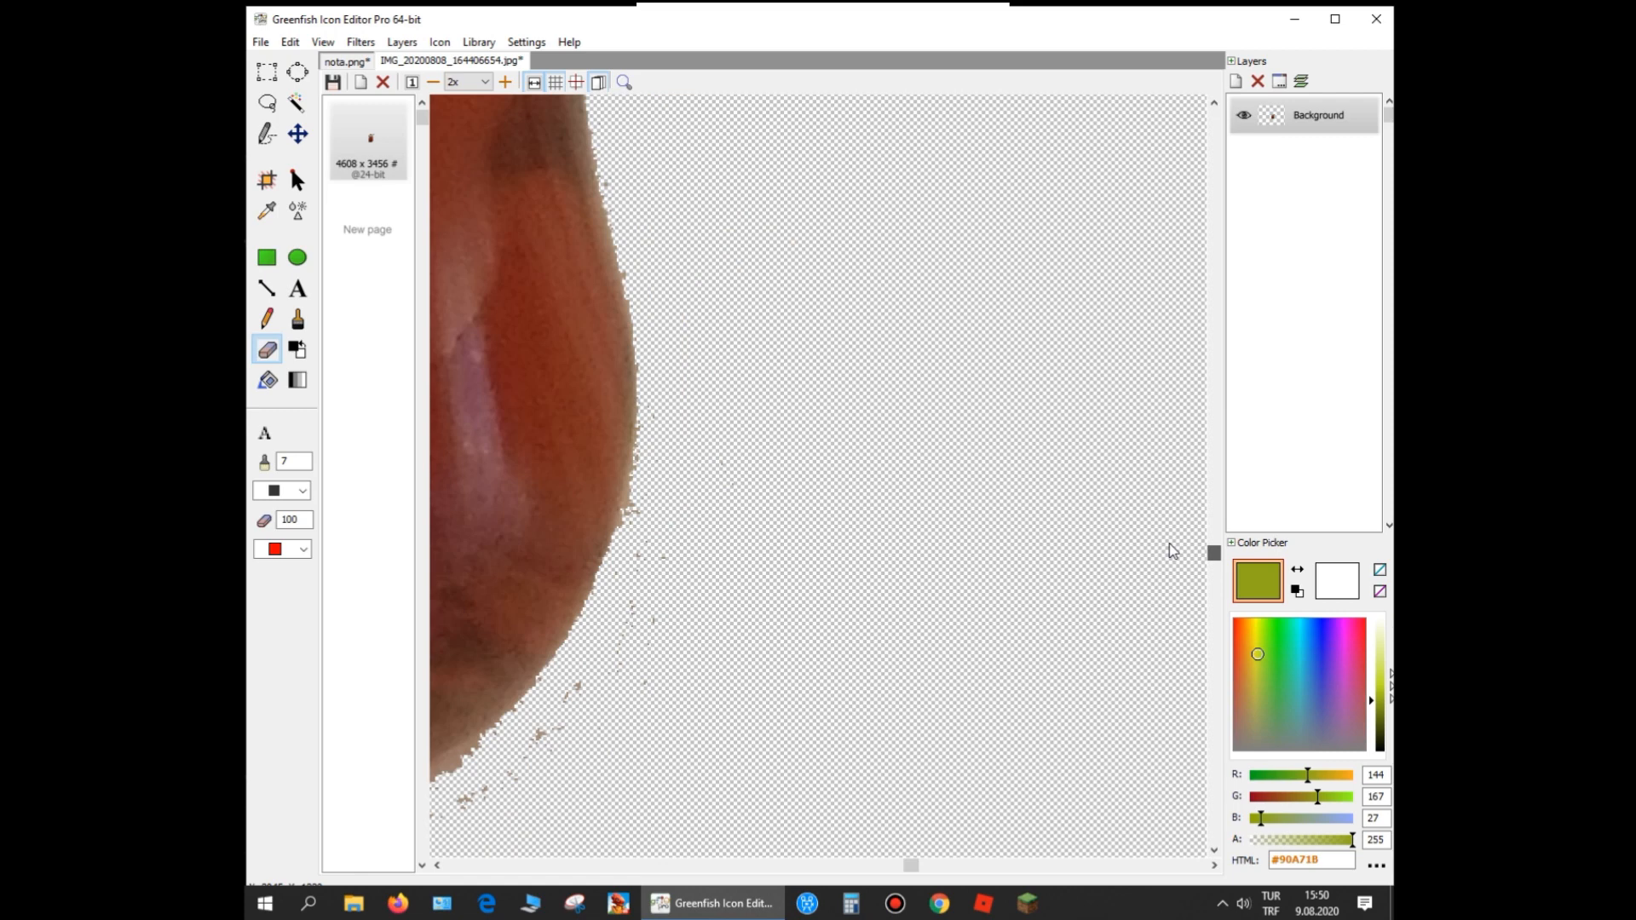
pyautogui.scroll(-2, 830, 647)
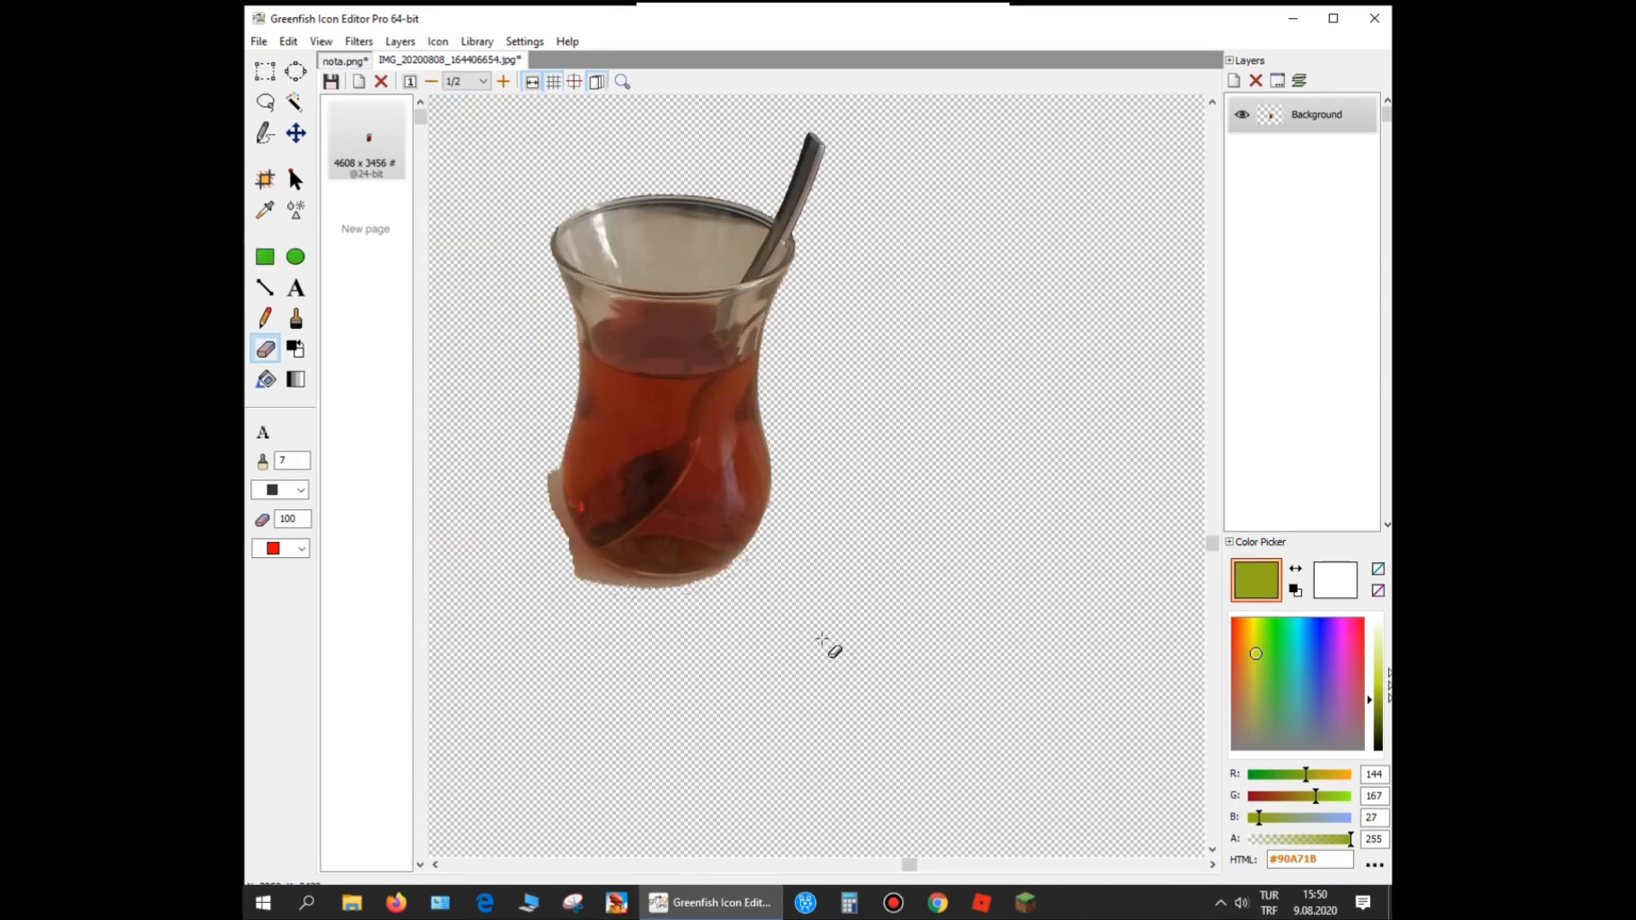
pyautogui.click(265, 103)
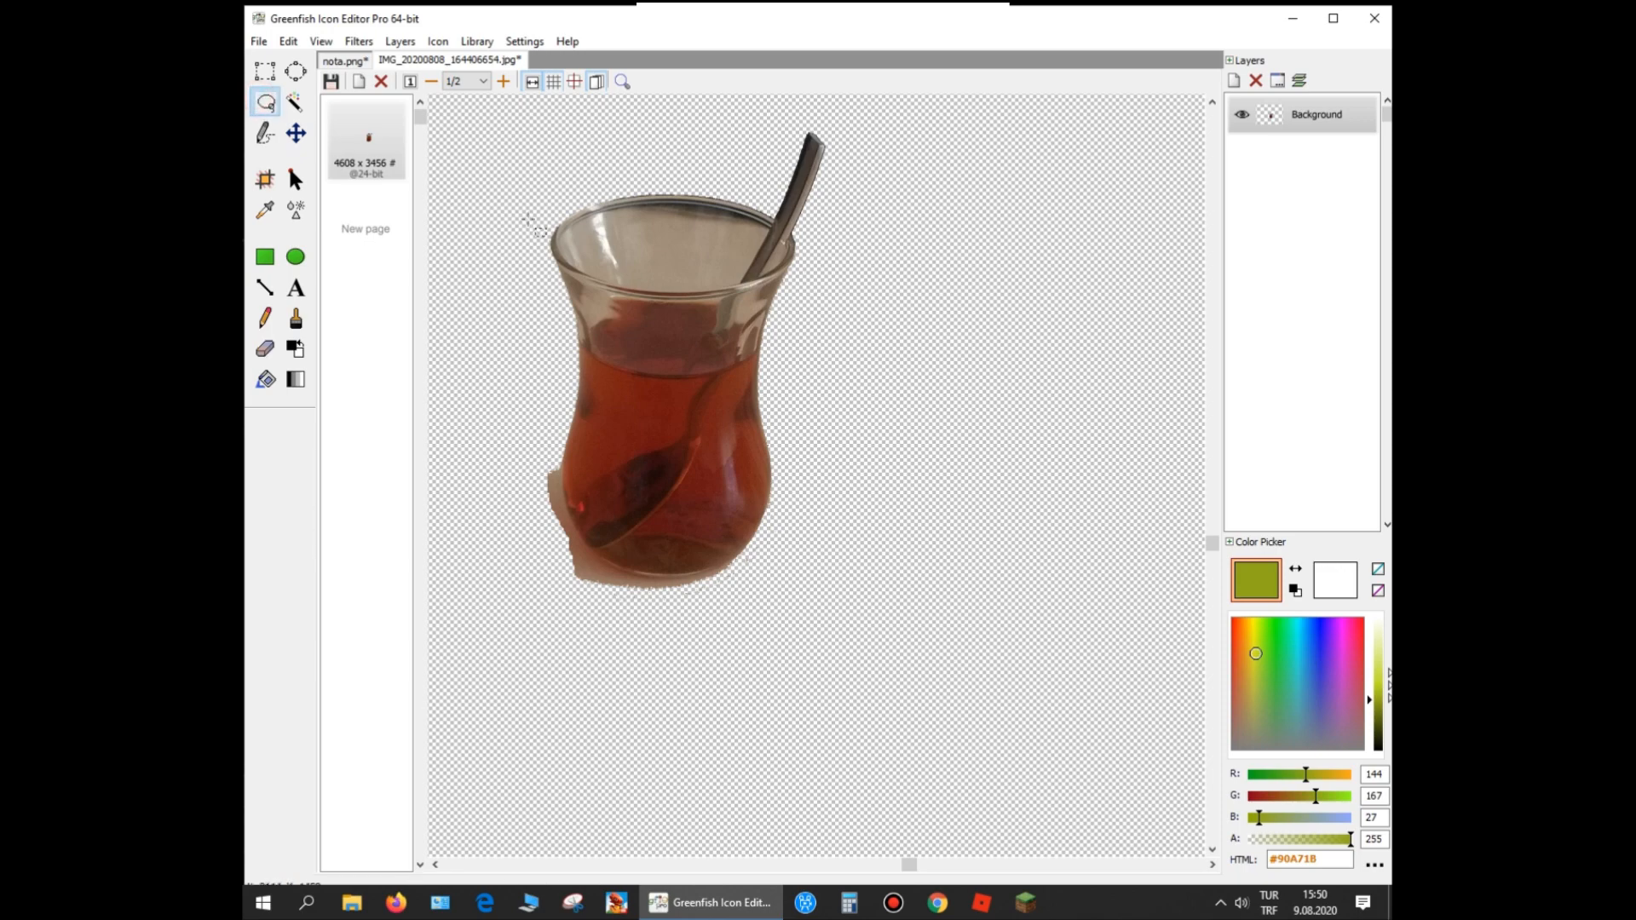
pyautogui.moveTo(796, 273); pyautogui.dragTo(771, 328)
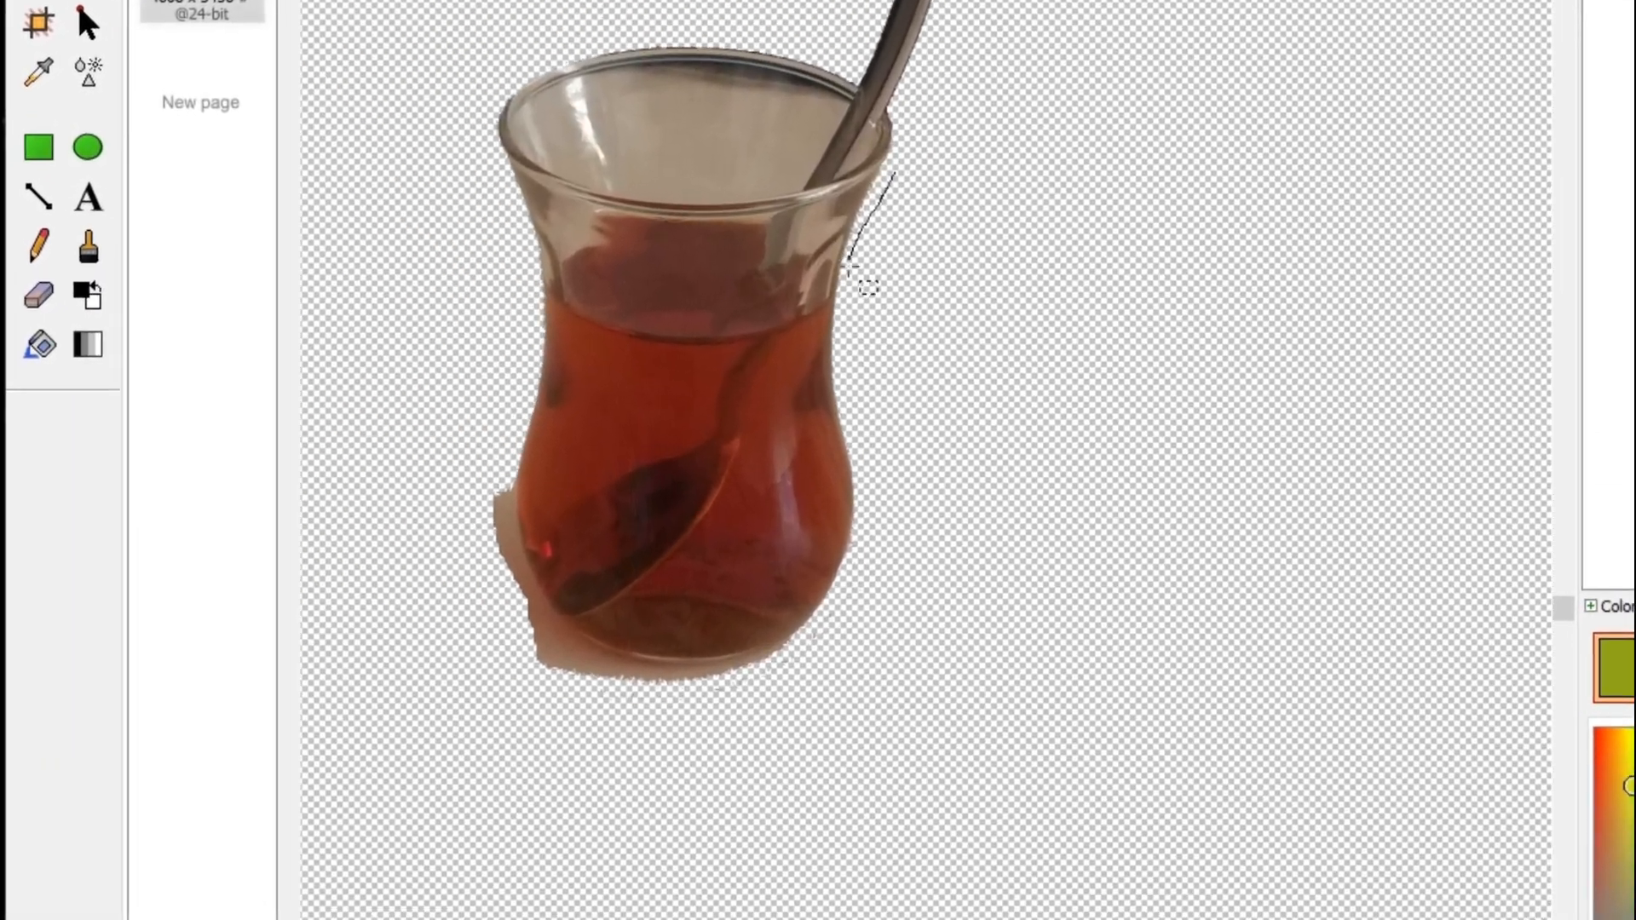
pyautogui.moveTo(849, 271); pyautogui.dragTo(851, 399)
pyautogui.moveTo(962, 377)
pyautogui.mouseDown()
pyautogui.moveTo(980, 609)
pyautogui.moveTo(899, 755)
pyautogui.moveTo(767, 810)
pyautogui.moveTo(548, 748)
pyautogui.moveTo(474, 503)
pyautogui.moveTo(1057, 673)
pyautogui.moveTo(980, 102)
pyautogui.moveTo(942, 119)
pyautogui.mouseUp()
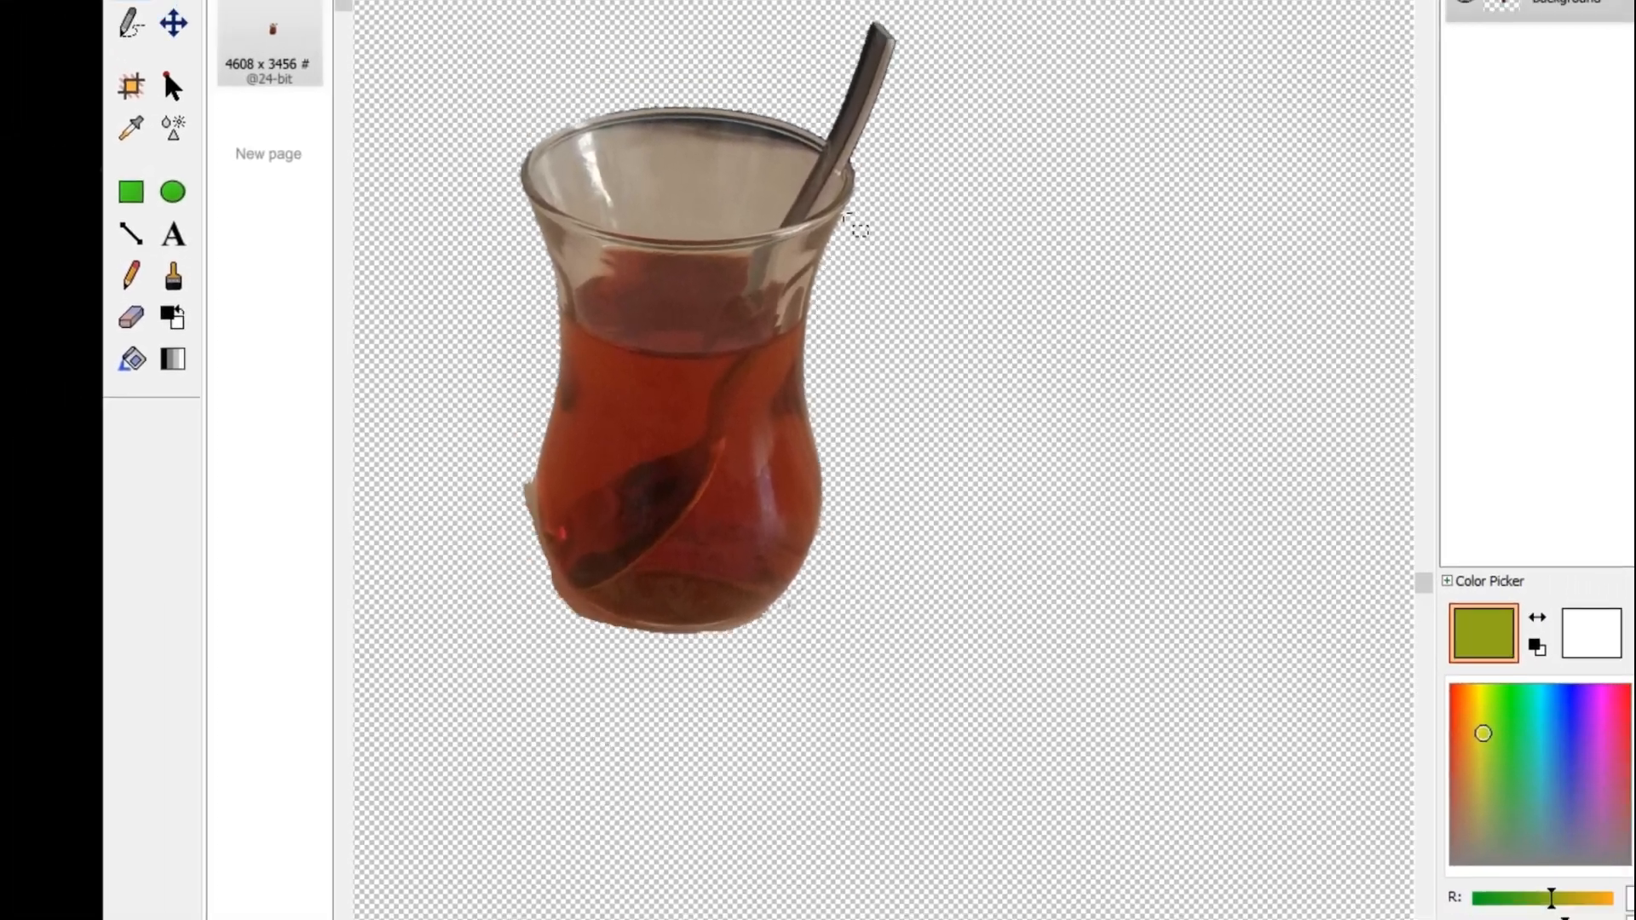
# Erase the remaining beige fringe and specks around the glass's lower edge with the Eraser at sizes 7 and 3
pyautogui.scroll(1, 845, 218)
pyautogui.click(131, 317)
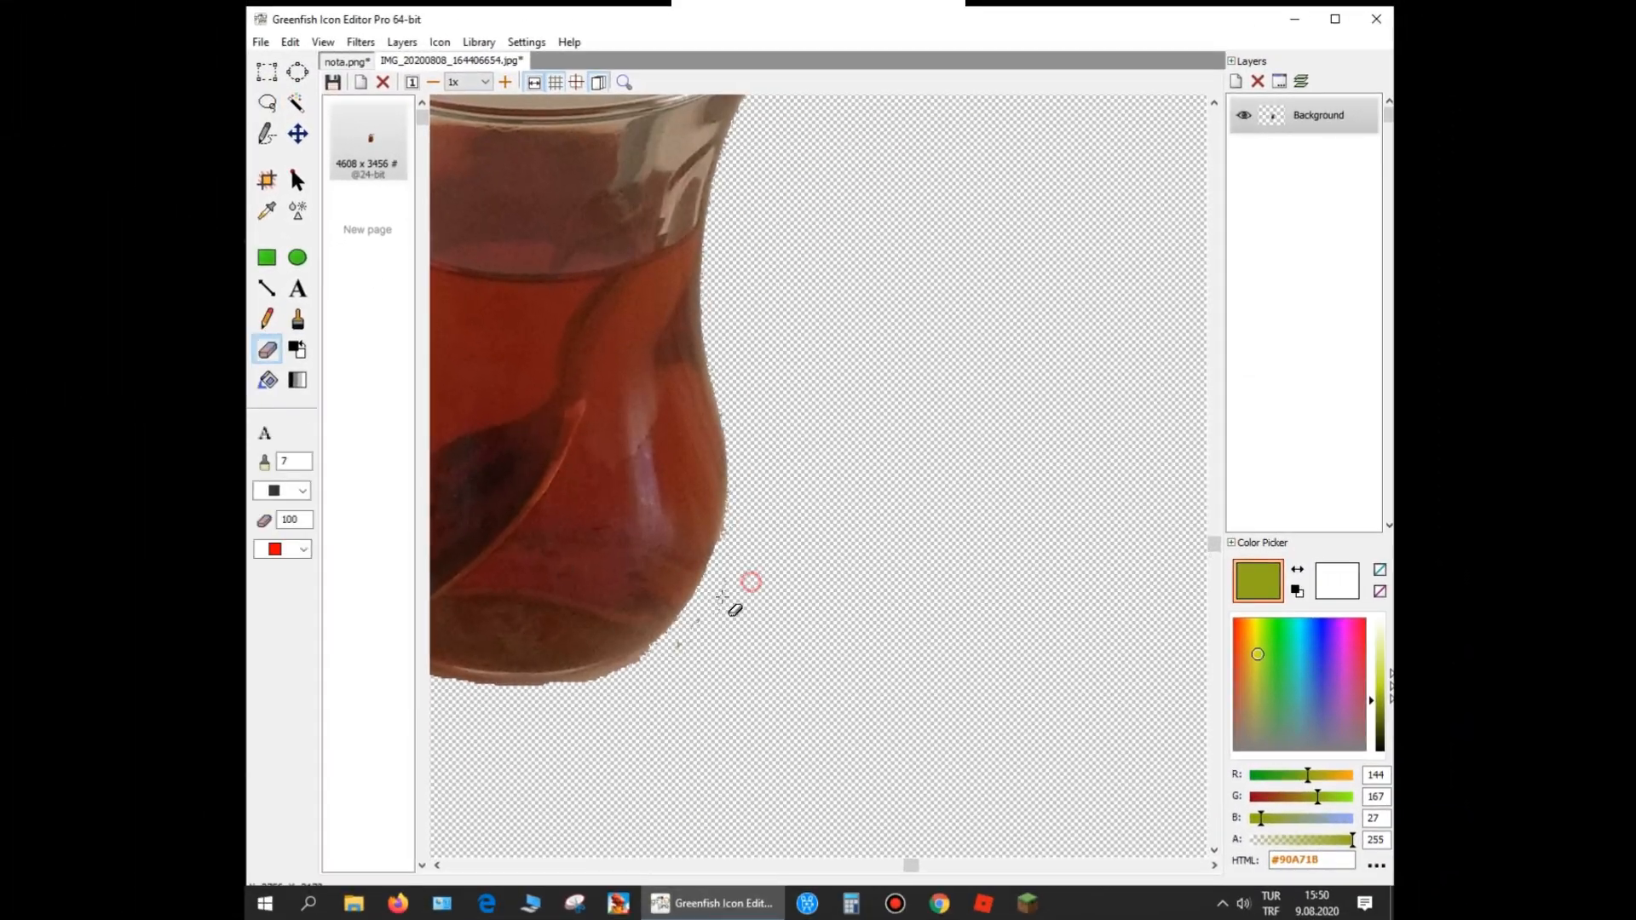
pyautogui.hscroll(-3, 686, 669)
pyautogui.click(727, 709)
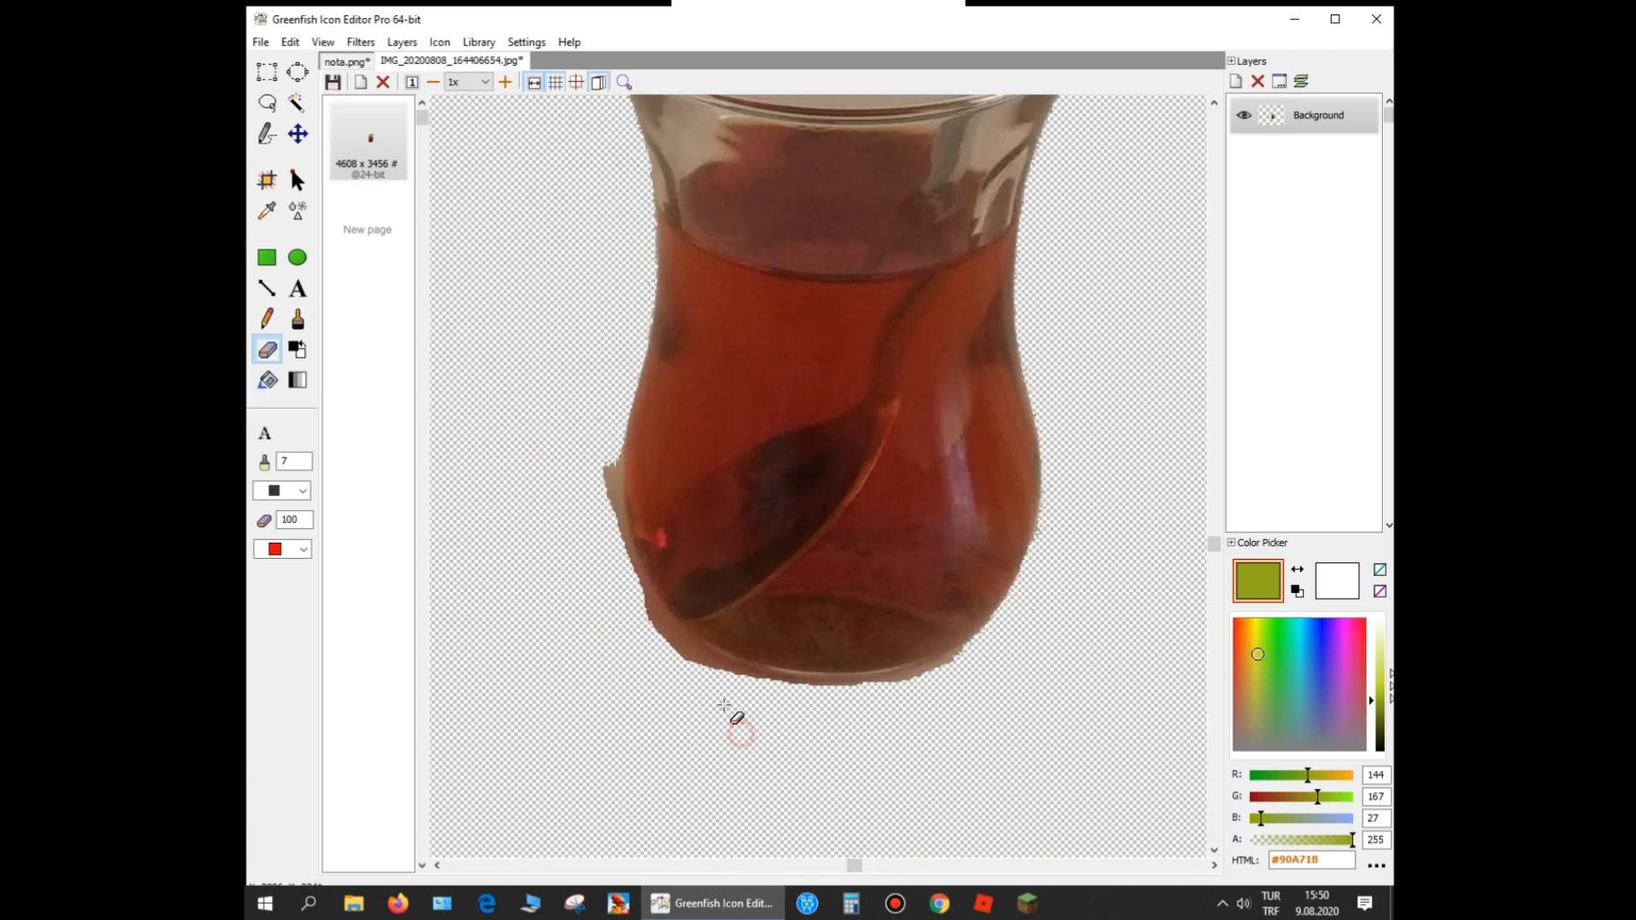
pyautogui.moveTo(647, 624); pyautogui.dragTo(692, 654)
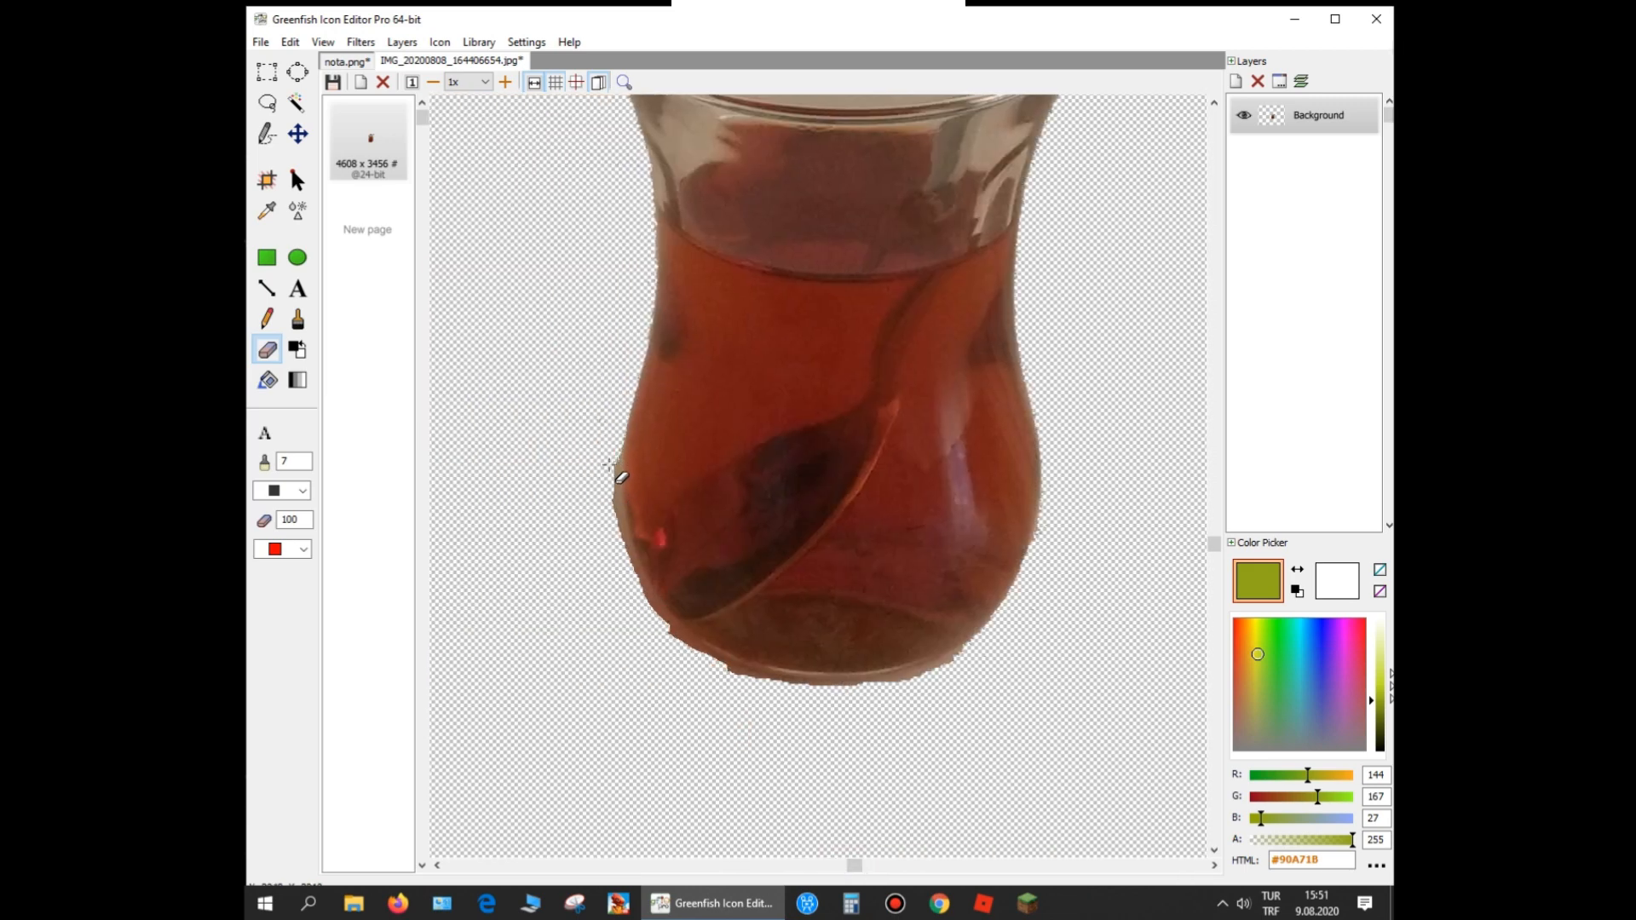
pyautogui.scroll(-1, 923, 645)
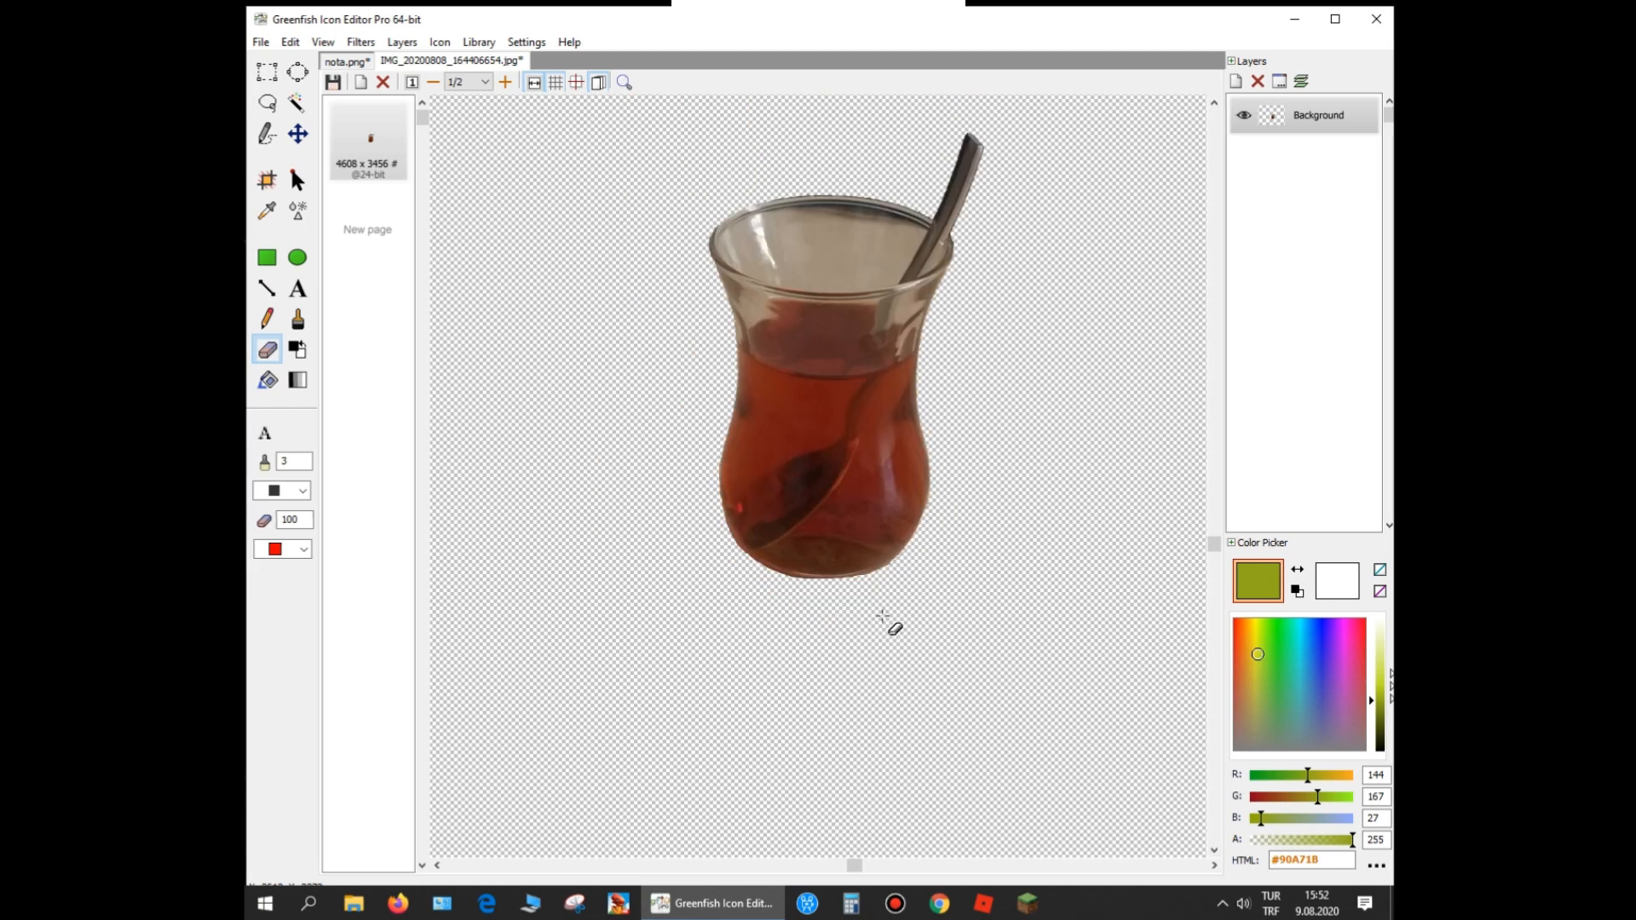
pyautogui.scroll(-1, 910, 599)
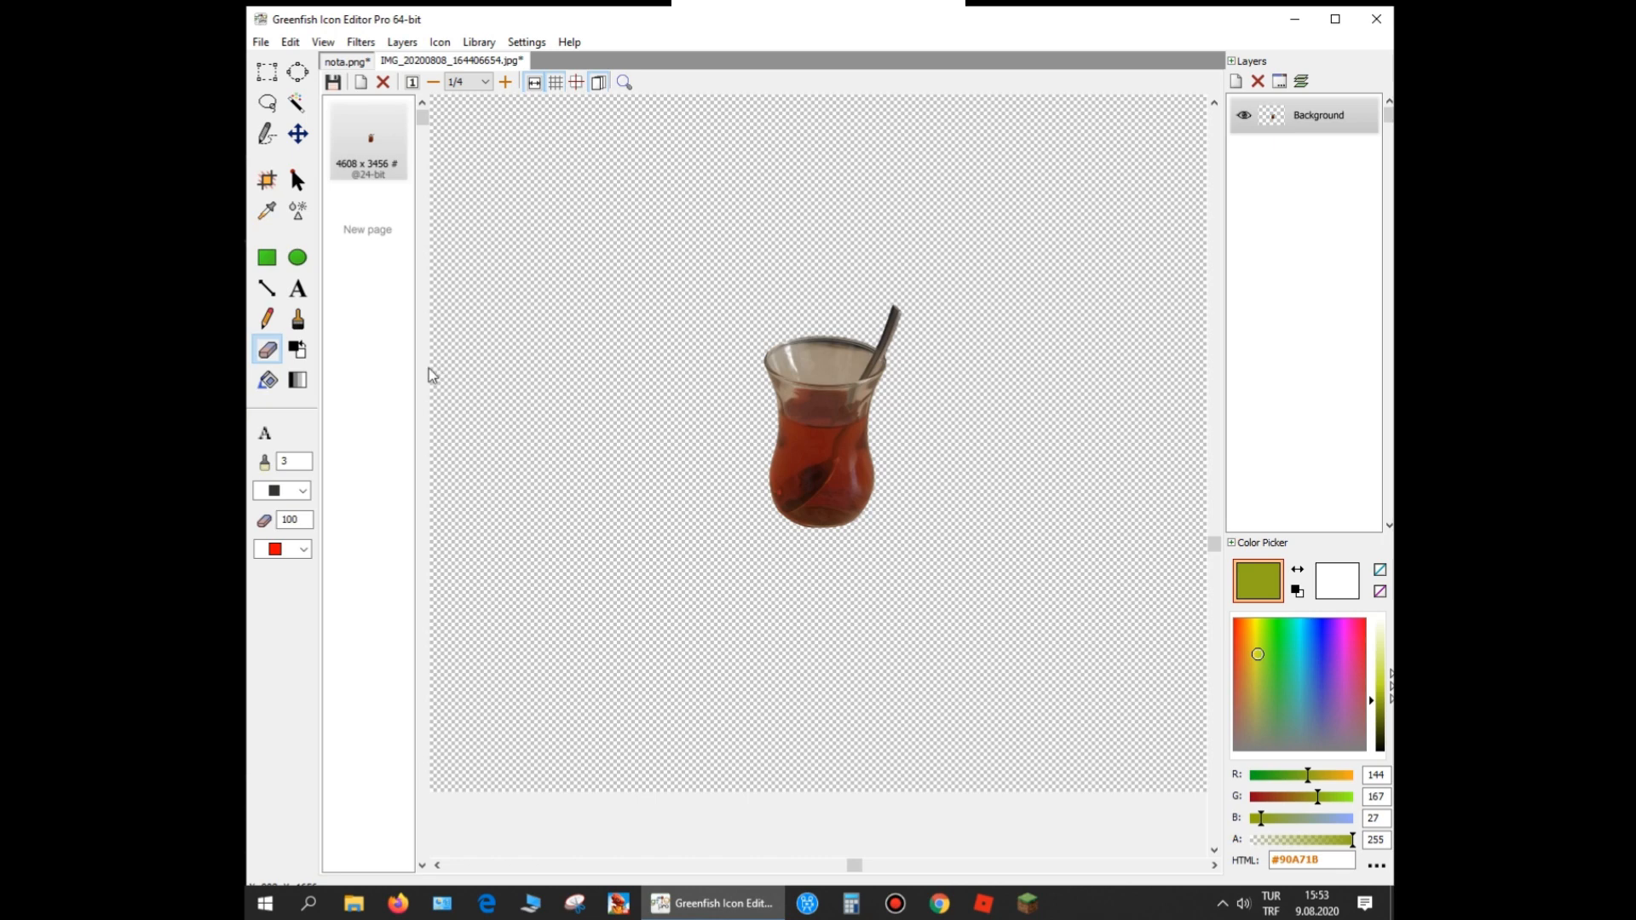
# Examine the glass's surroundings for stray specks using a Wand selection of the transparent area at tolerance 7, and clear the selection
pyautogui.click(303, 102)
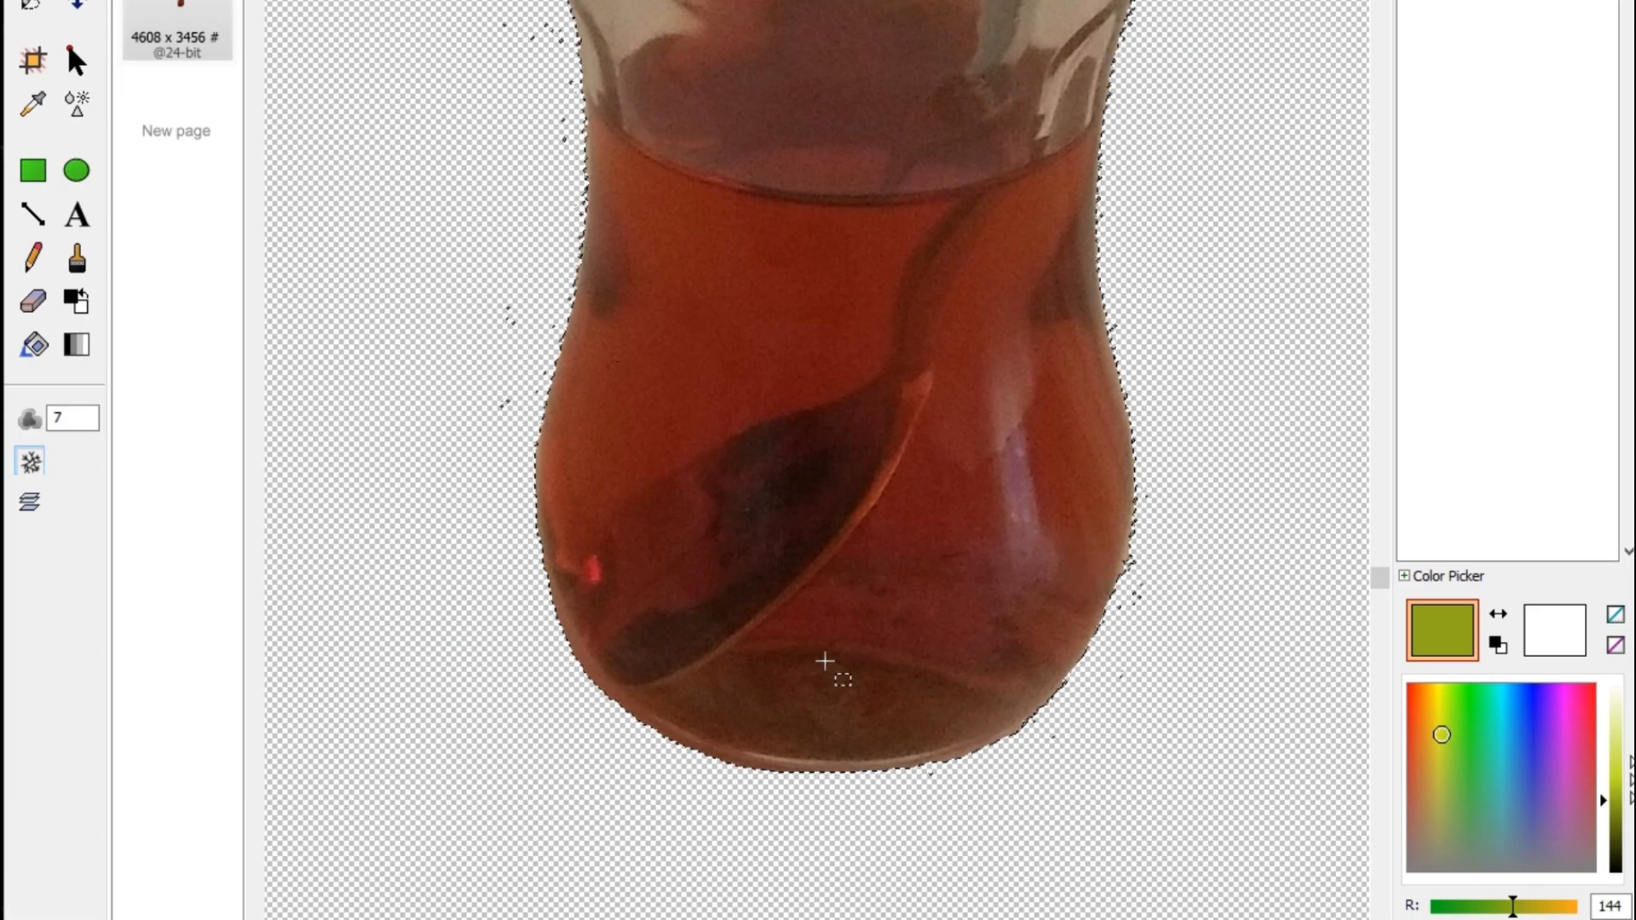
pyautogui.click(36, 305)
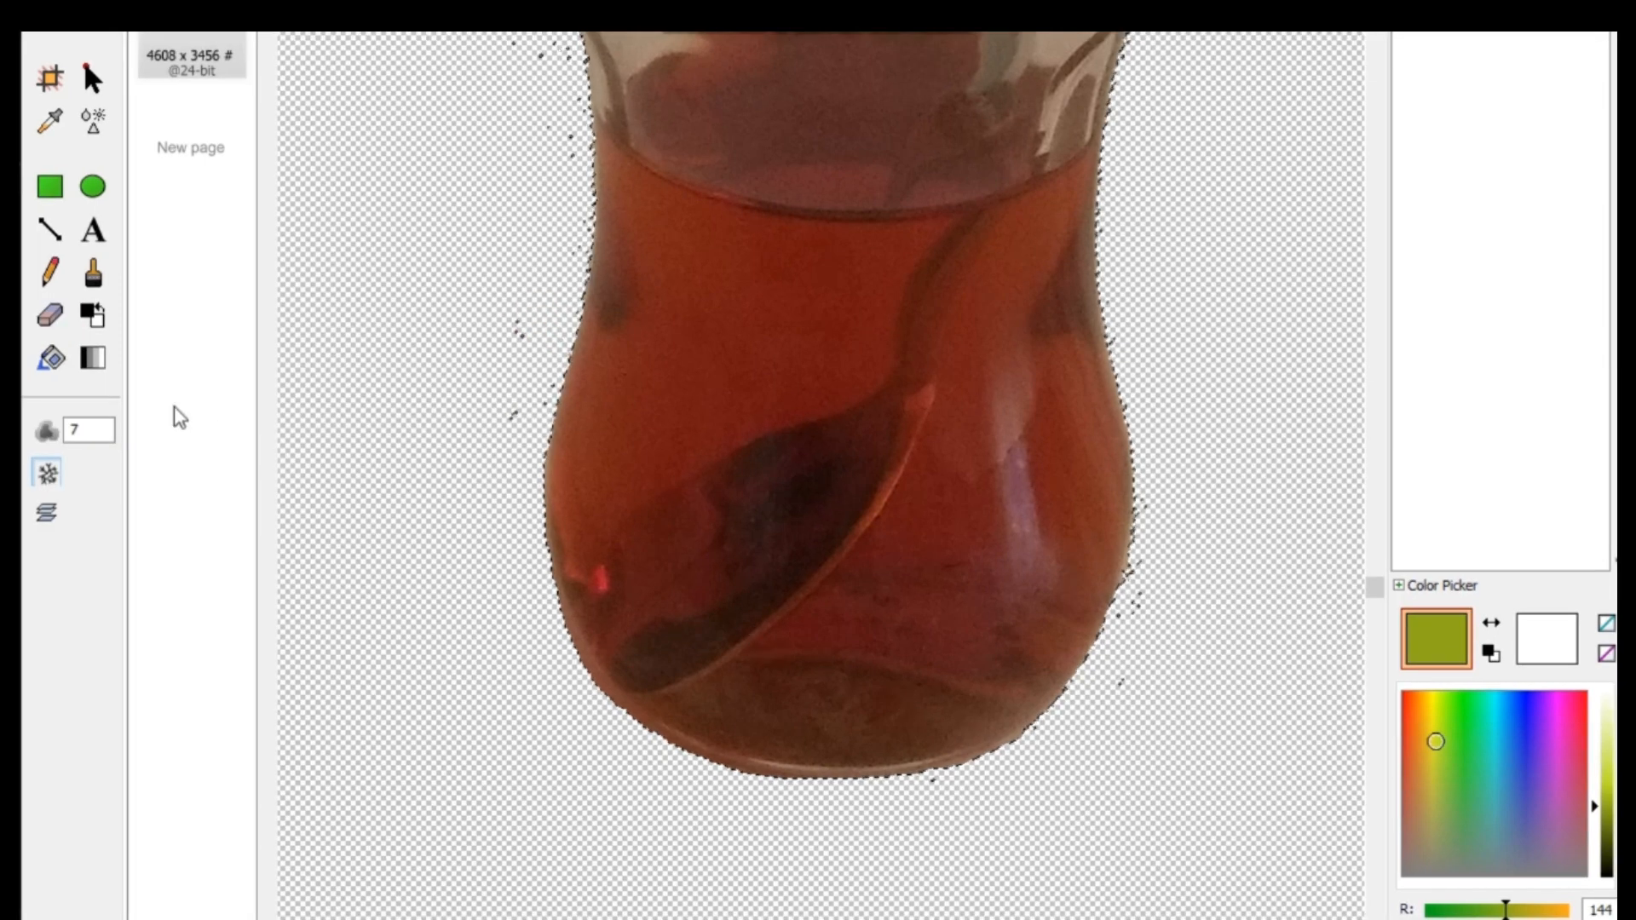
pyautogui.press('Escape')
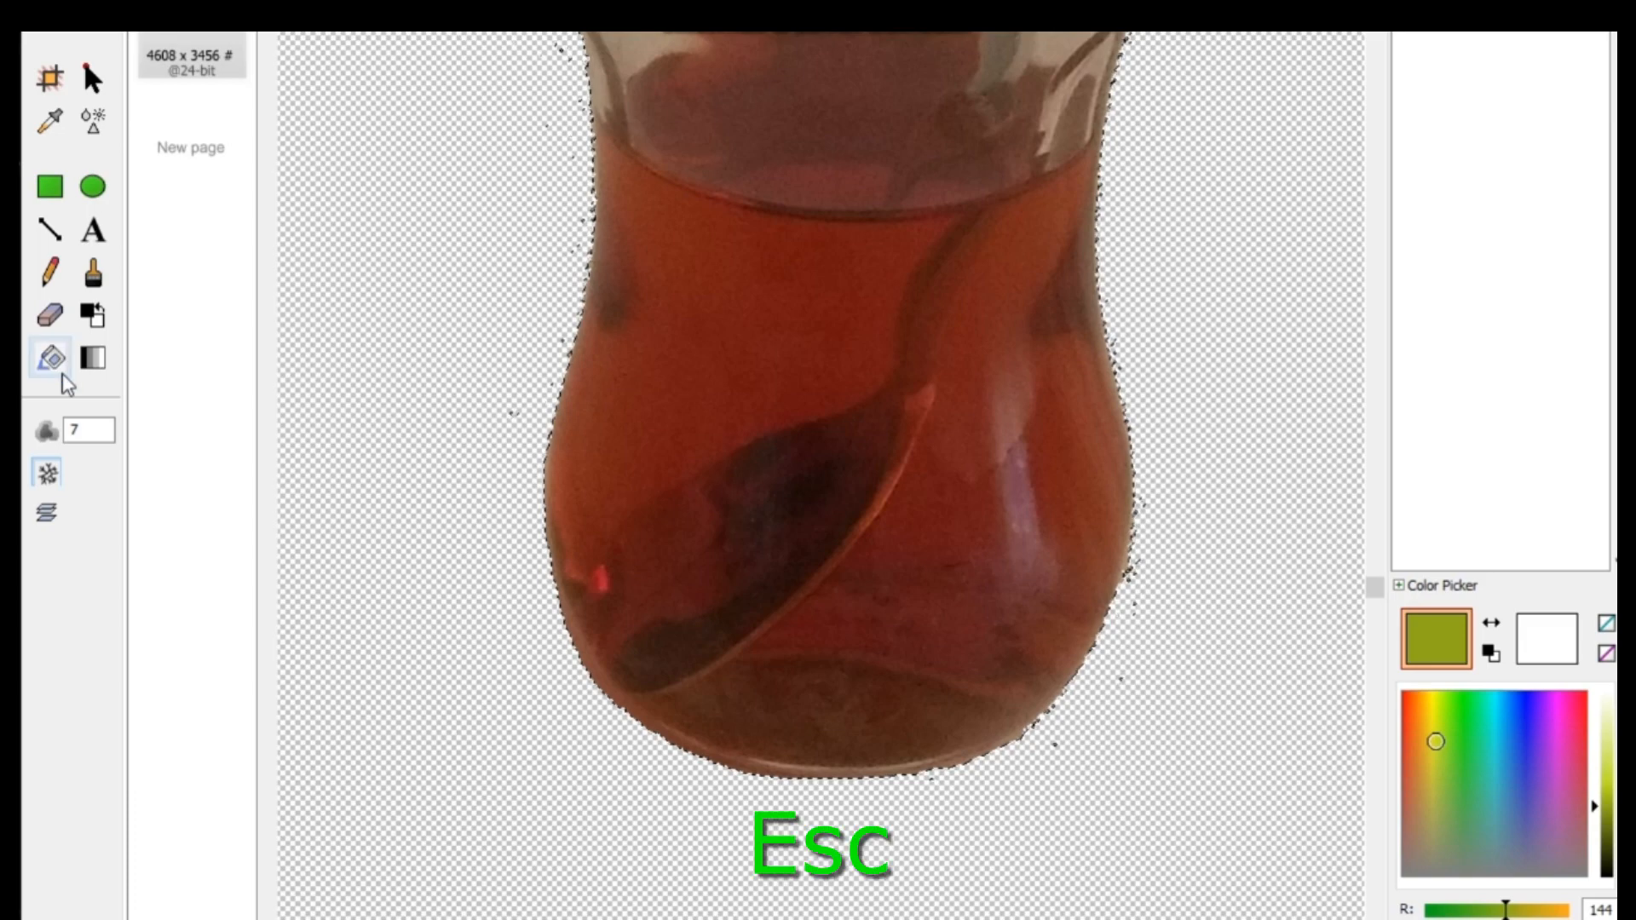
pyautogui.click(53, 320)
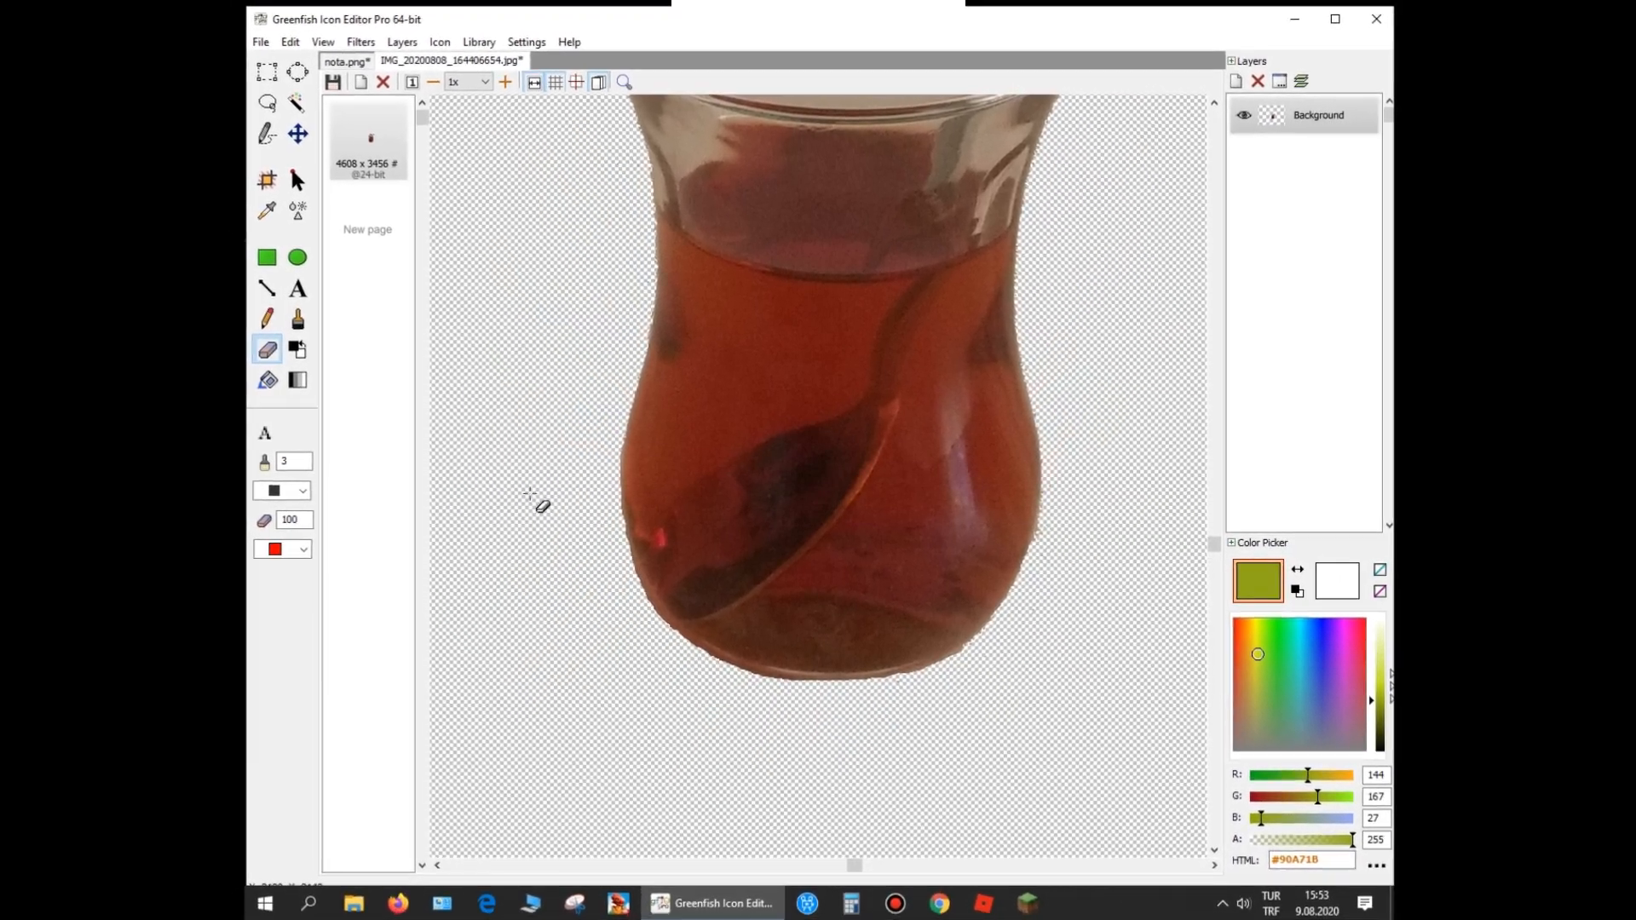
# Select the transparent area with the Wand to expose leftover specks and erase them around the glass with the Eraser at size 10
pyautogui.click(301, 109)
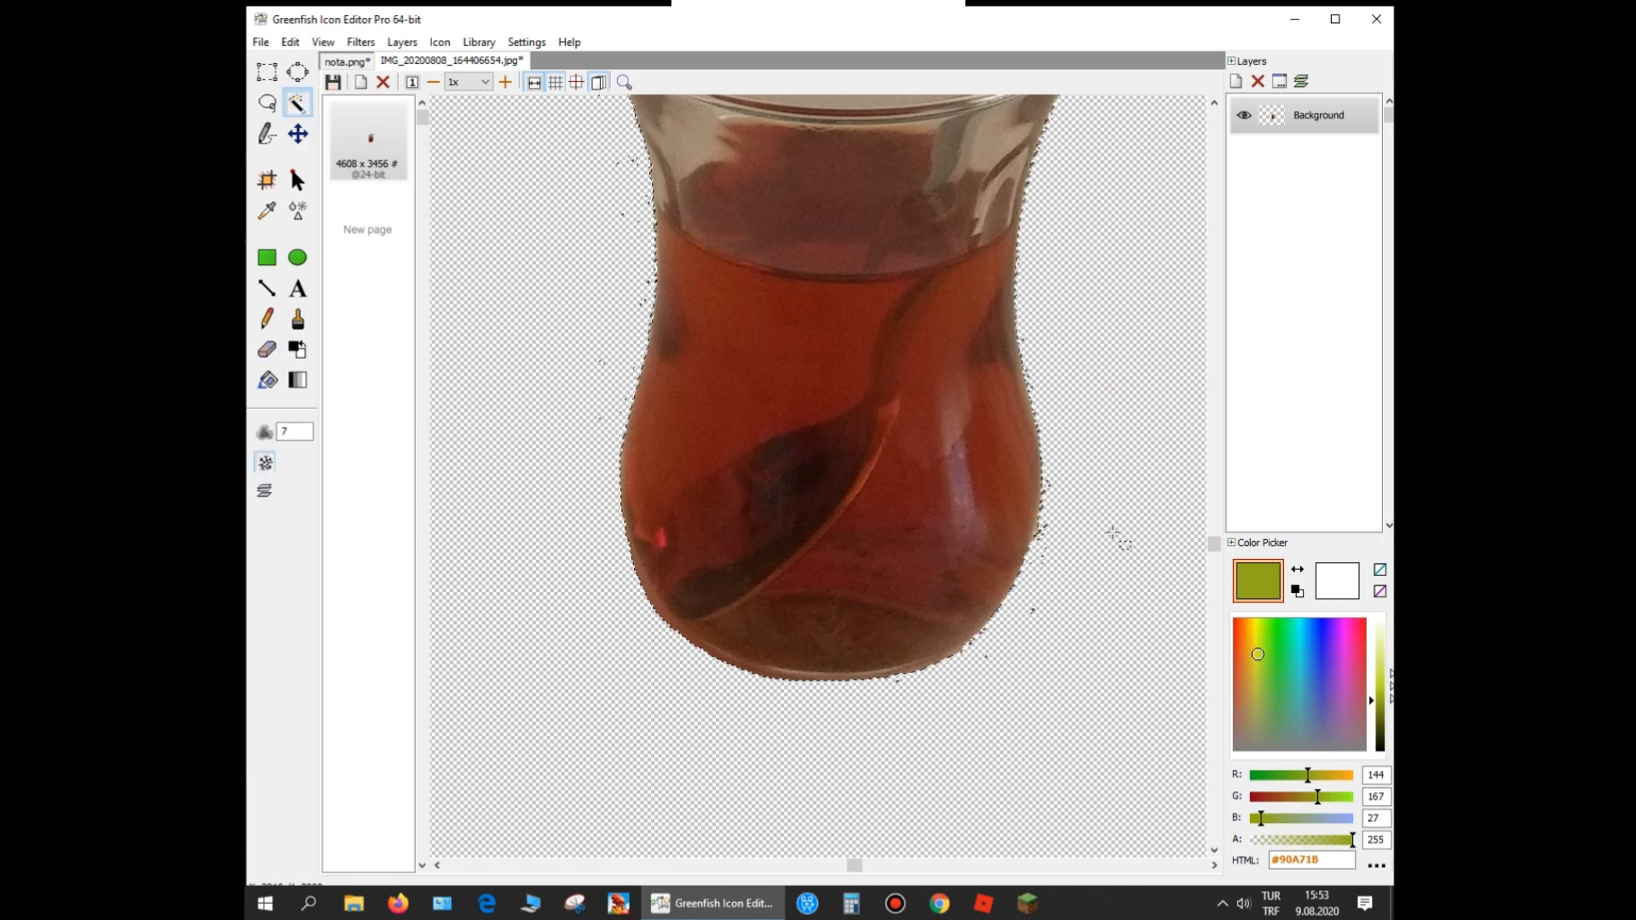
pyautogui.press('e')
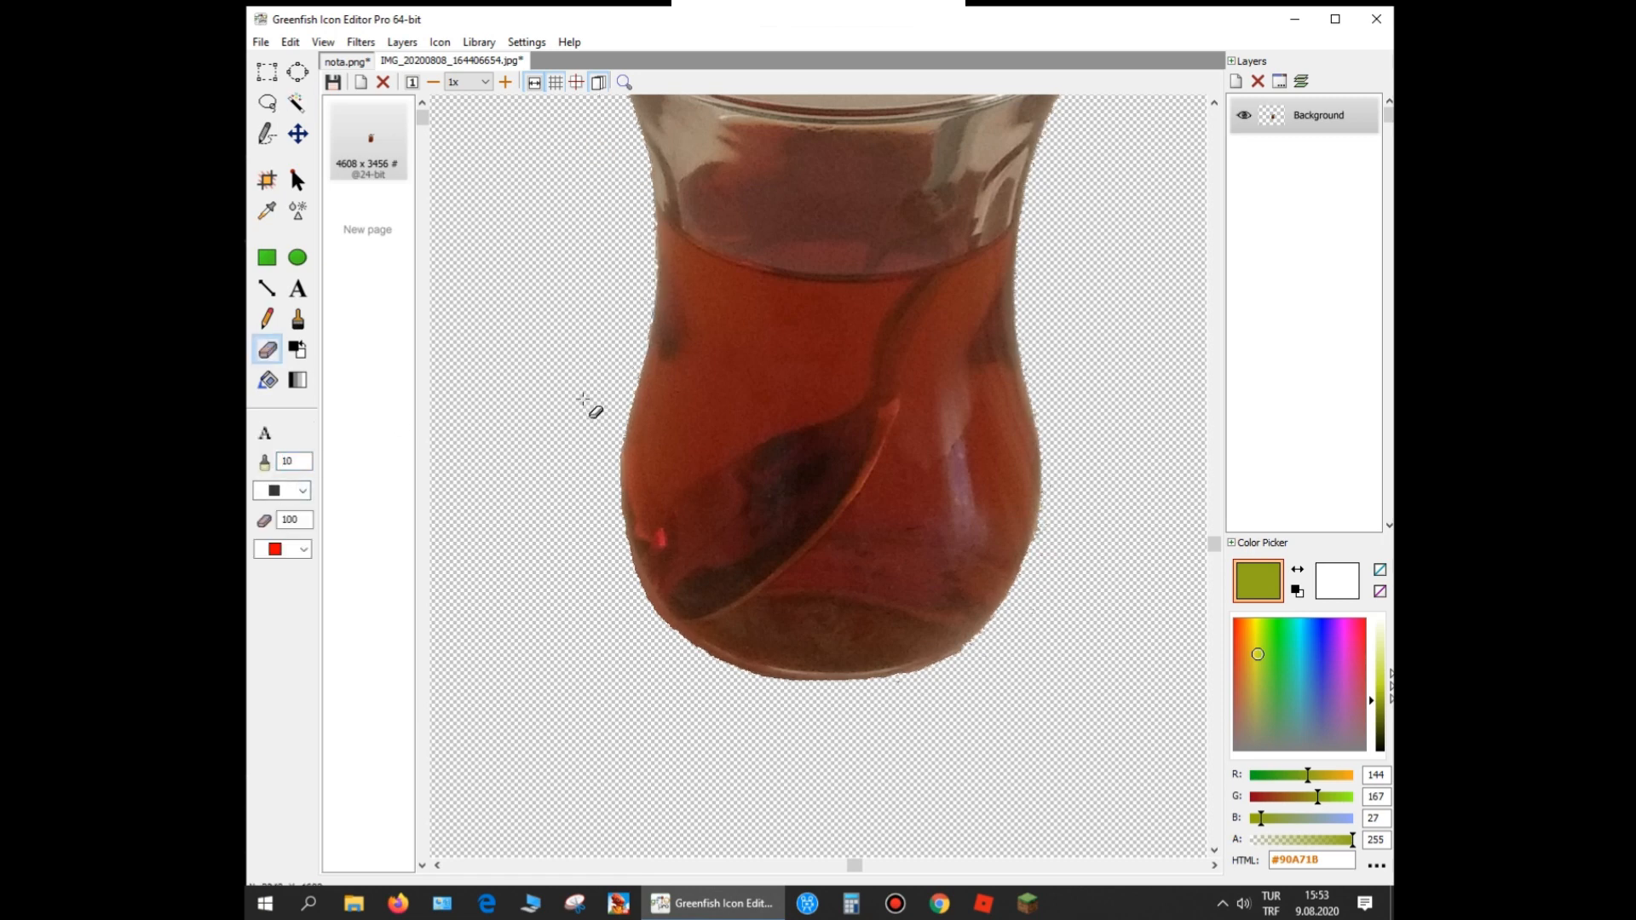
pyautogui.click(1064, 501)
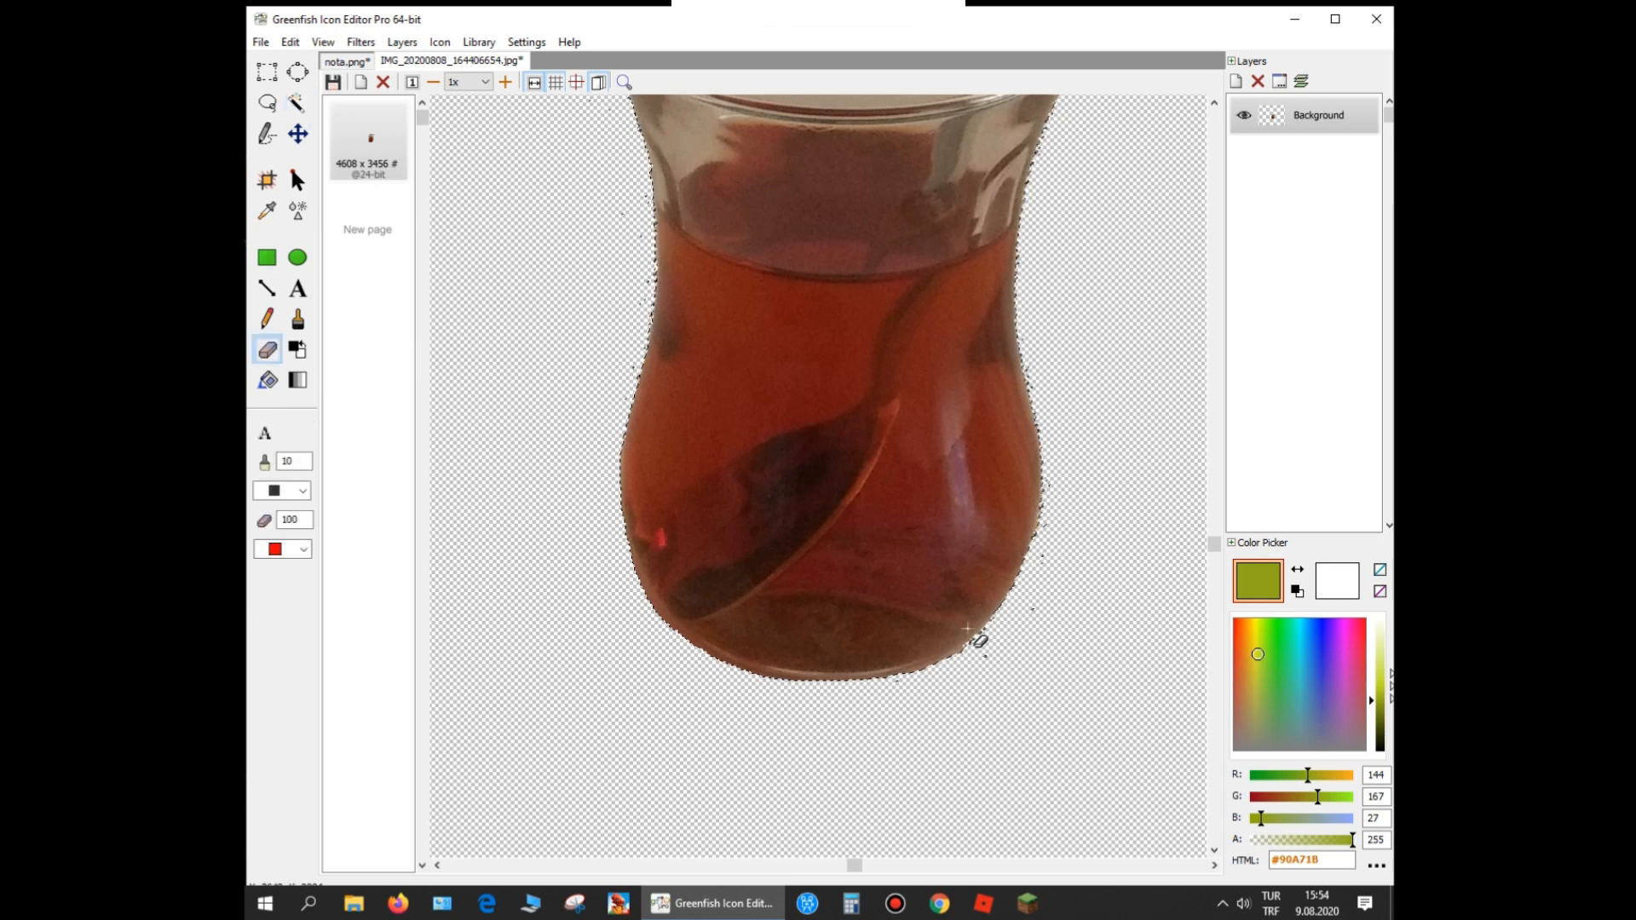
pyautogui.click(298, 102)
pyautogui.scroll(-2, 529, 431)
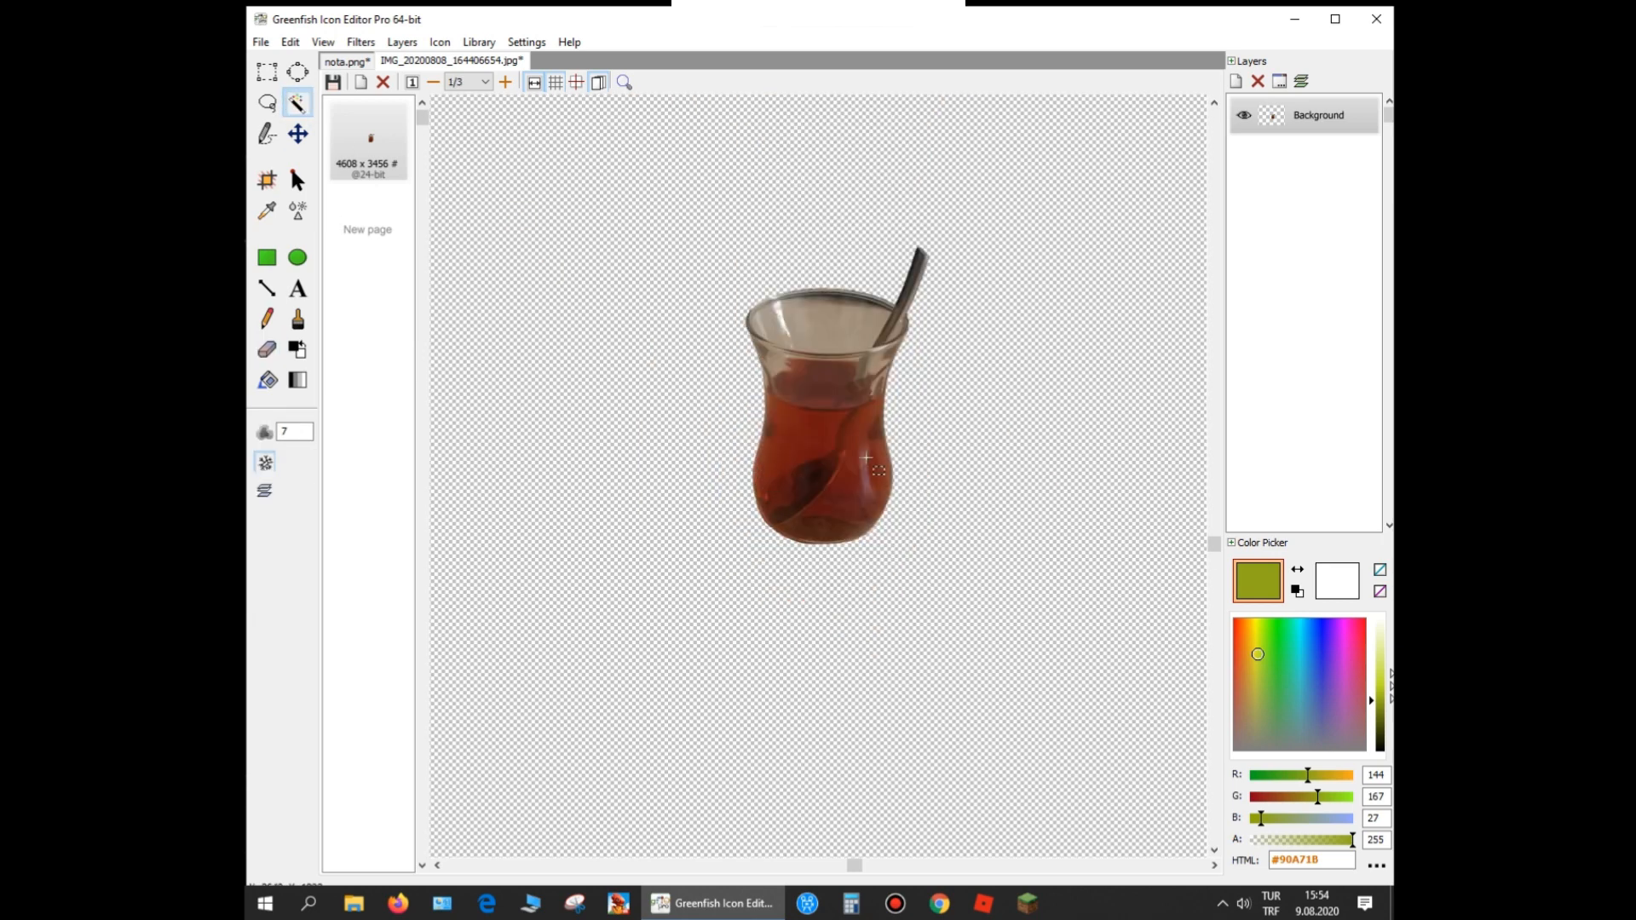
pyautogui.scroll(1, 529, 431)
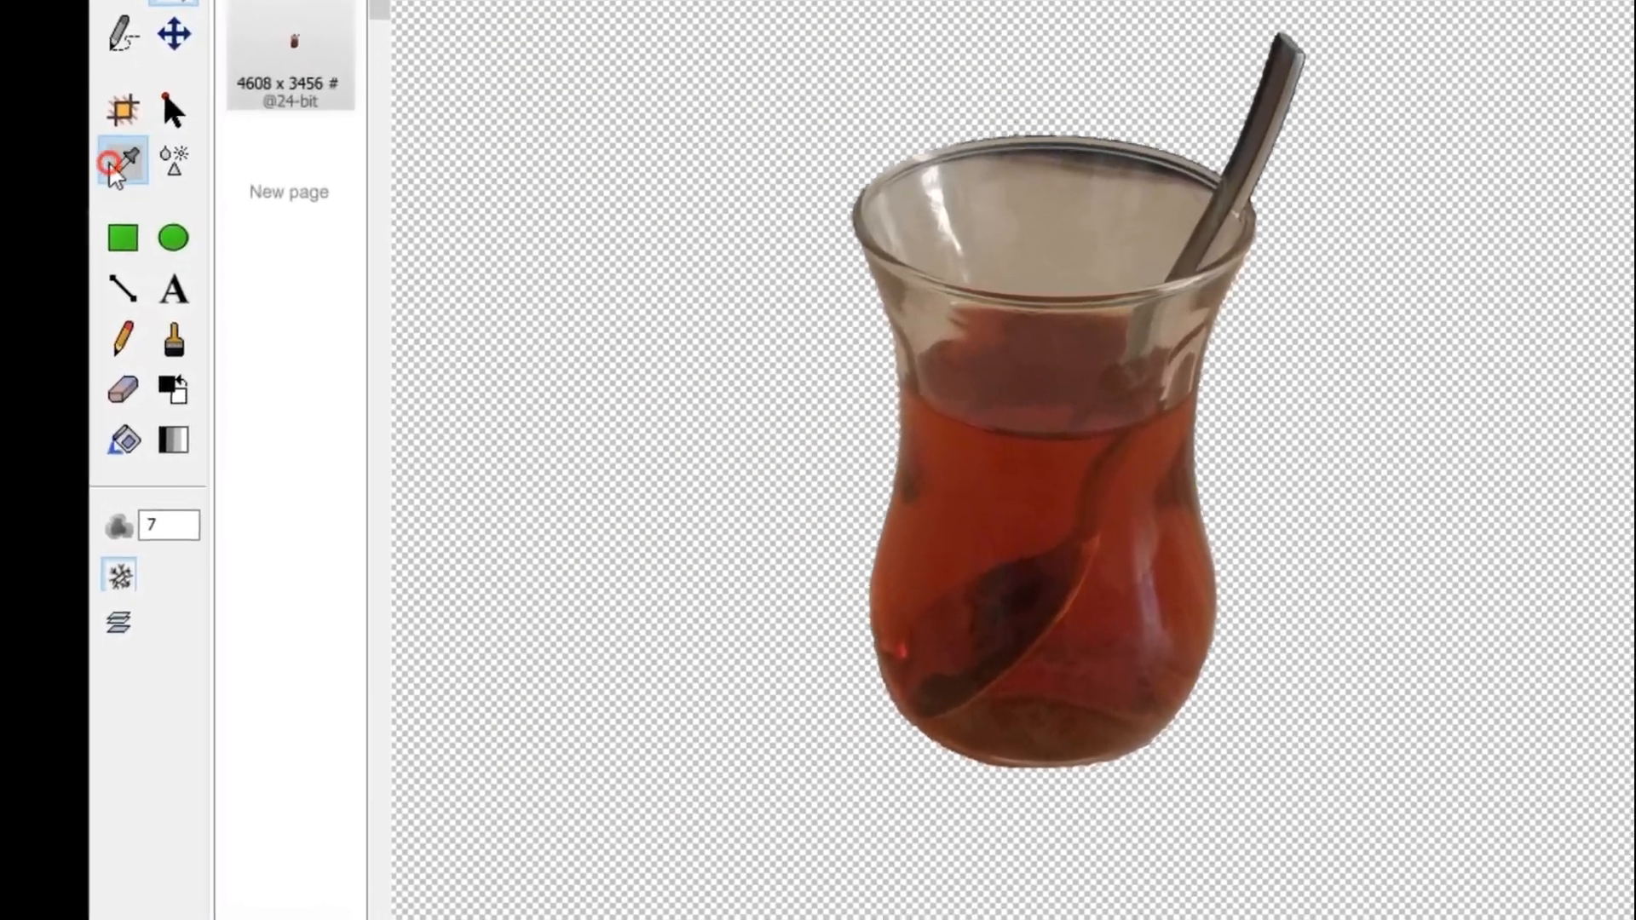
# Pick the beige-grey colour from inside the glass and paint it with the Brush over the dark area beneath the back rim
pyautogui.click(187, 184)
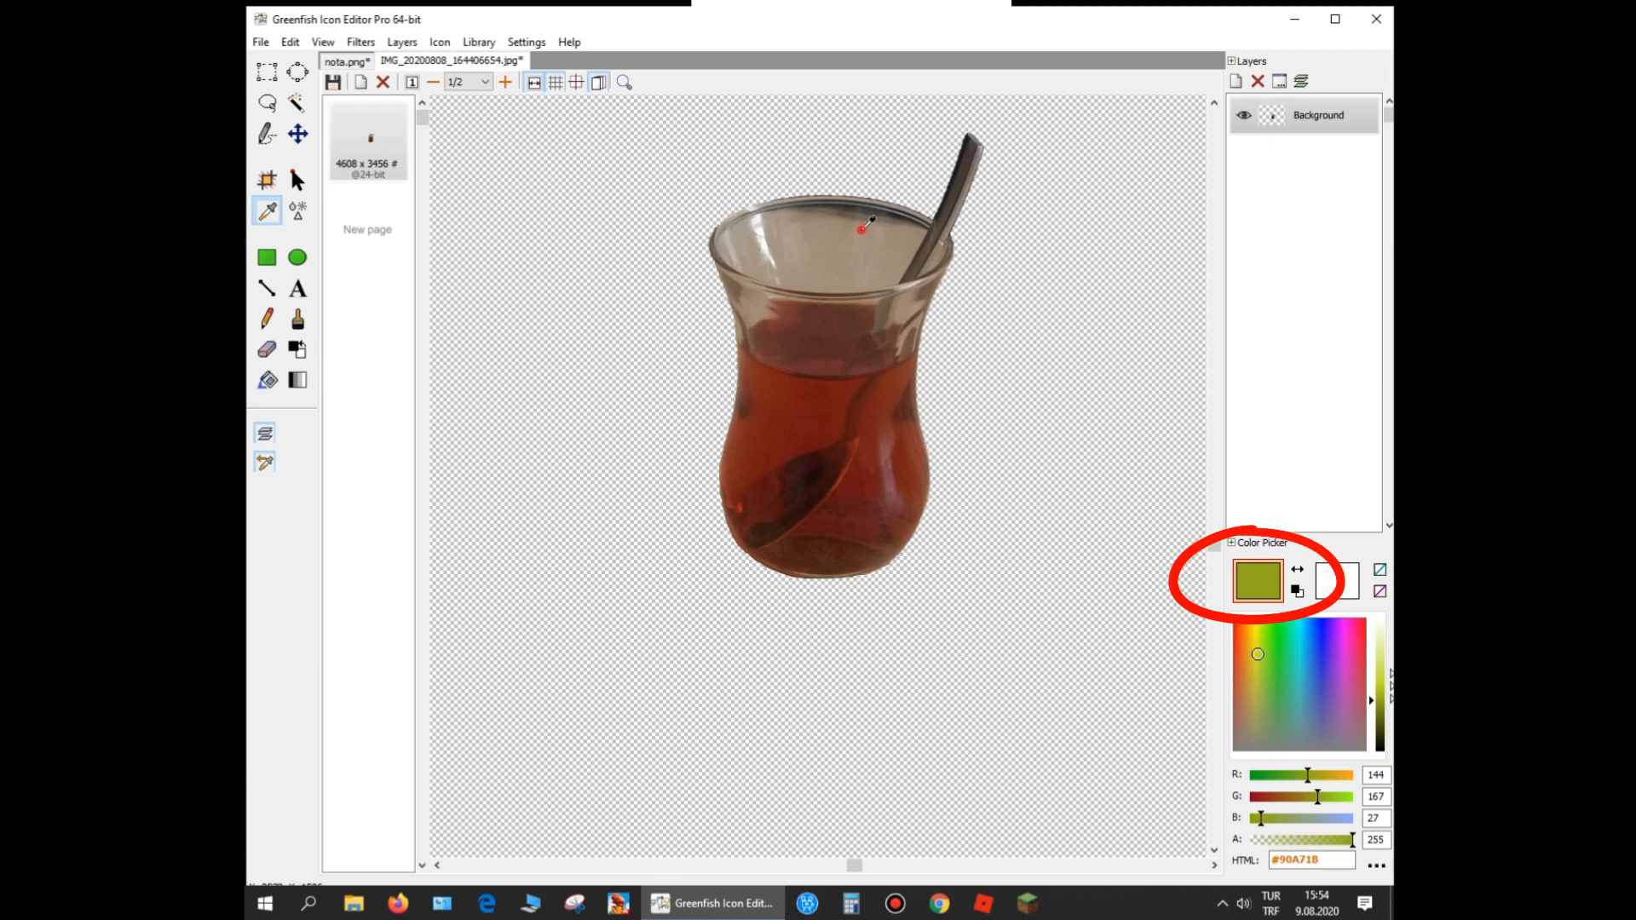
pyautogui.click(862, 230)
pyautogui.press('w')
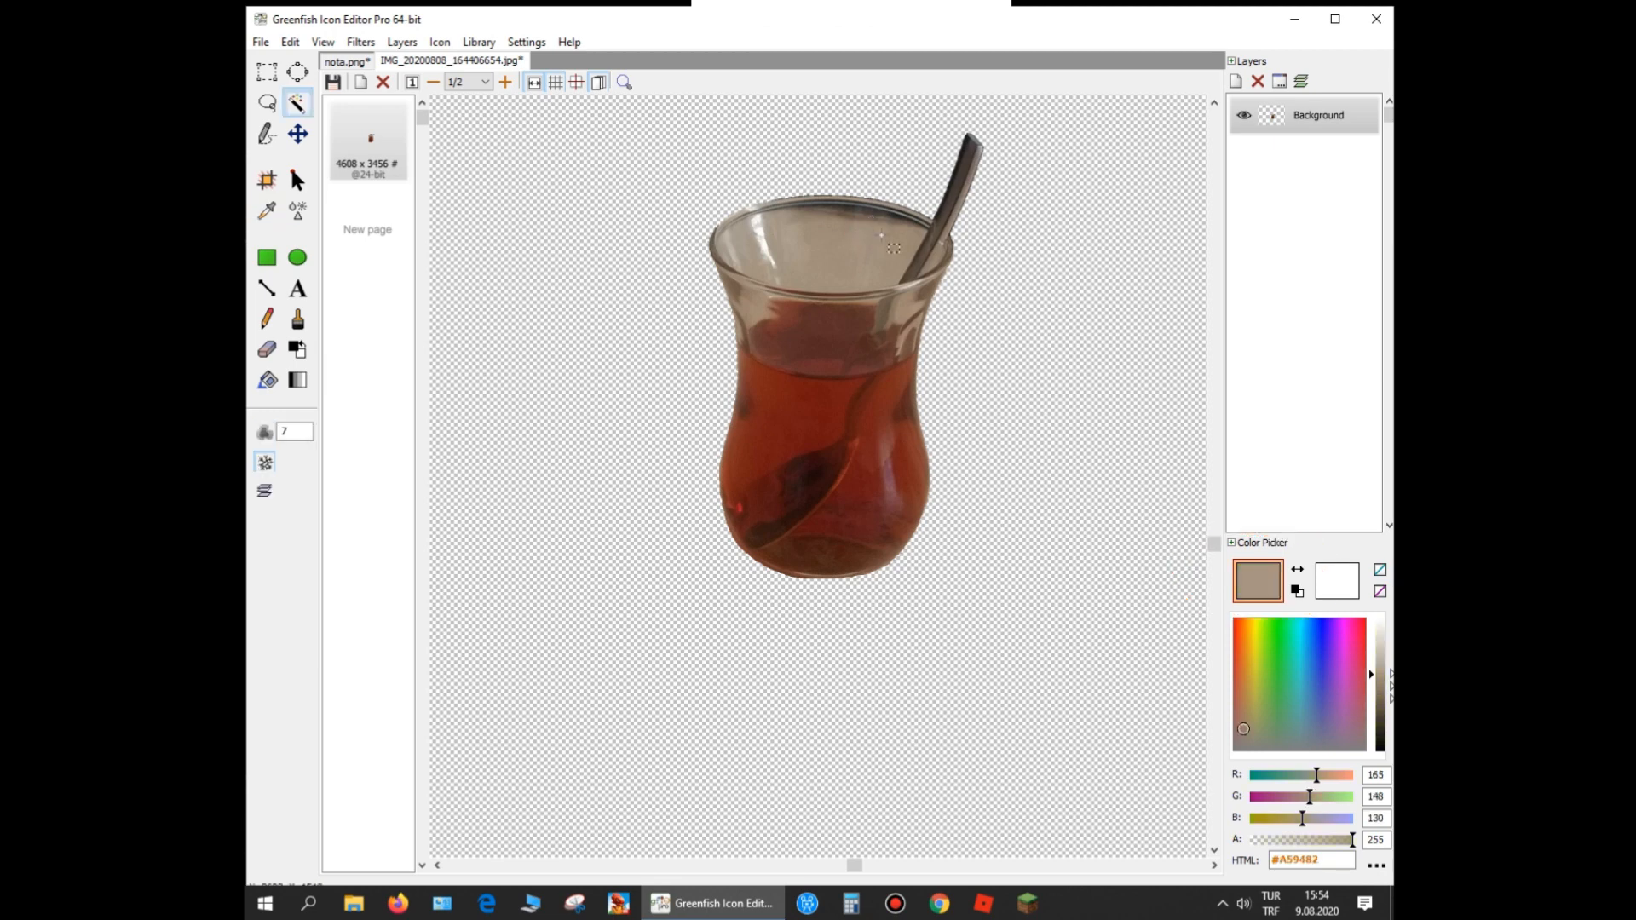
pyautogui.press('b')
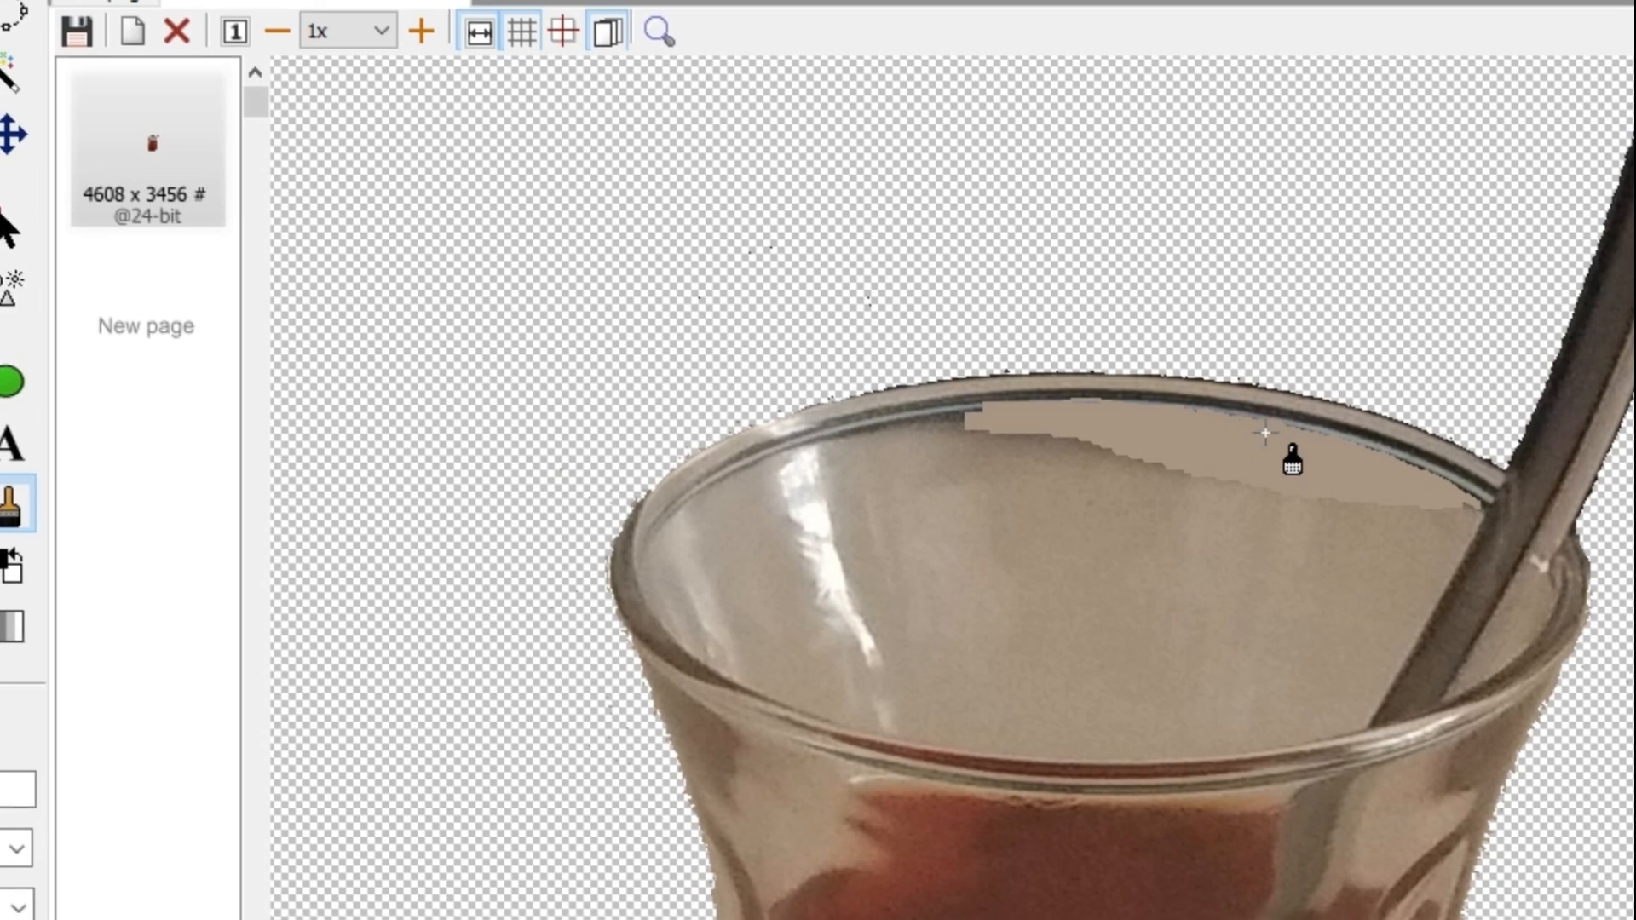
pyautogui.click(970, 399)
pyautogui.moveTo(992, 408); pyautogui.dragTo(894, 419)
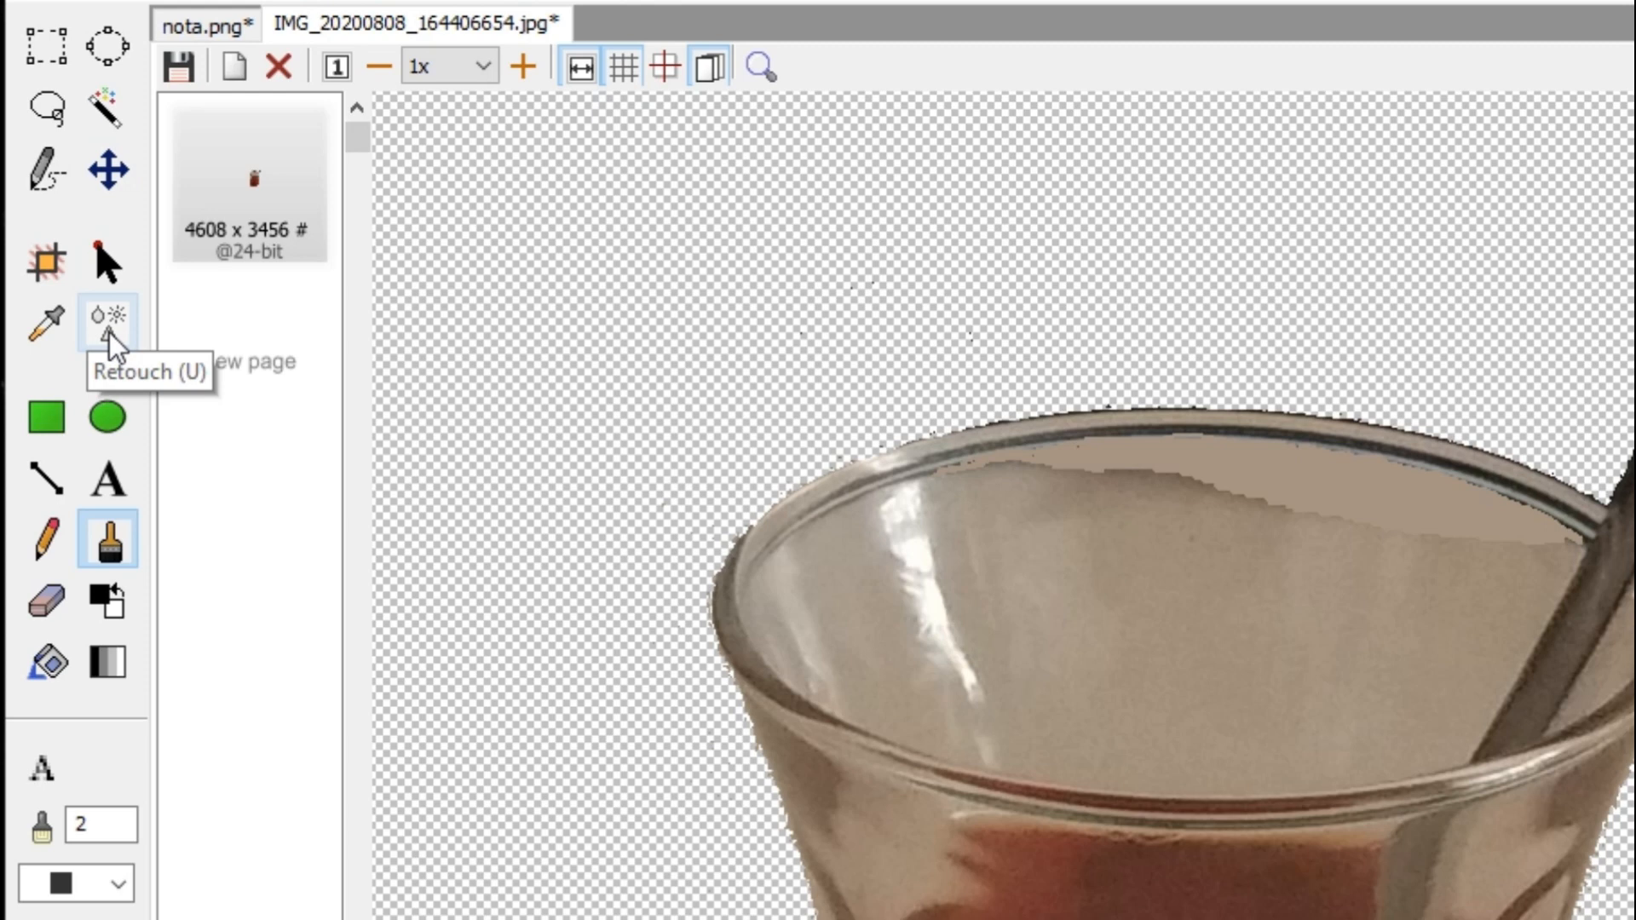
# Blur the edge of the painted patch inside the glass with the Retouch tool at size 7, and set its size to 10
pyautogui.click(110, 345)
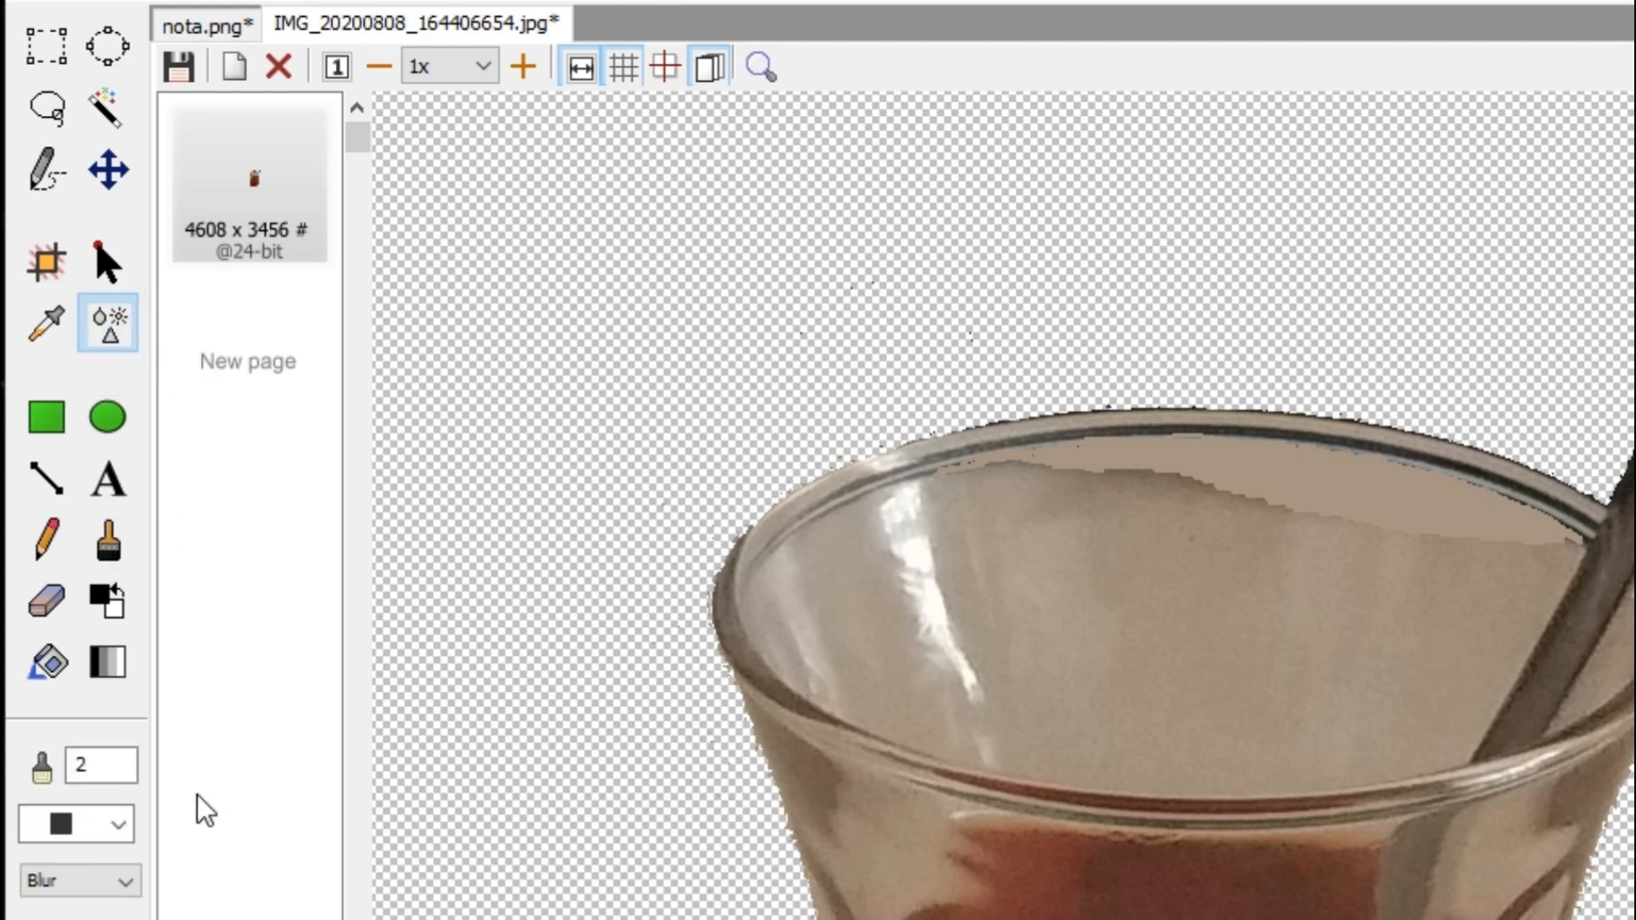
pyautogui.doubleClick(120, 772)
pyautogui.write('7')
pyautogui.press('Return')
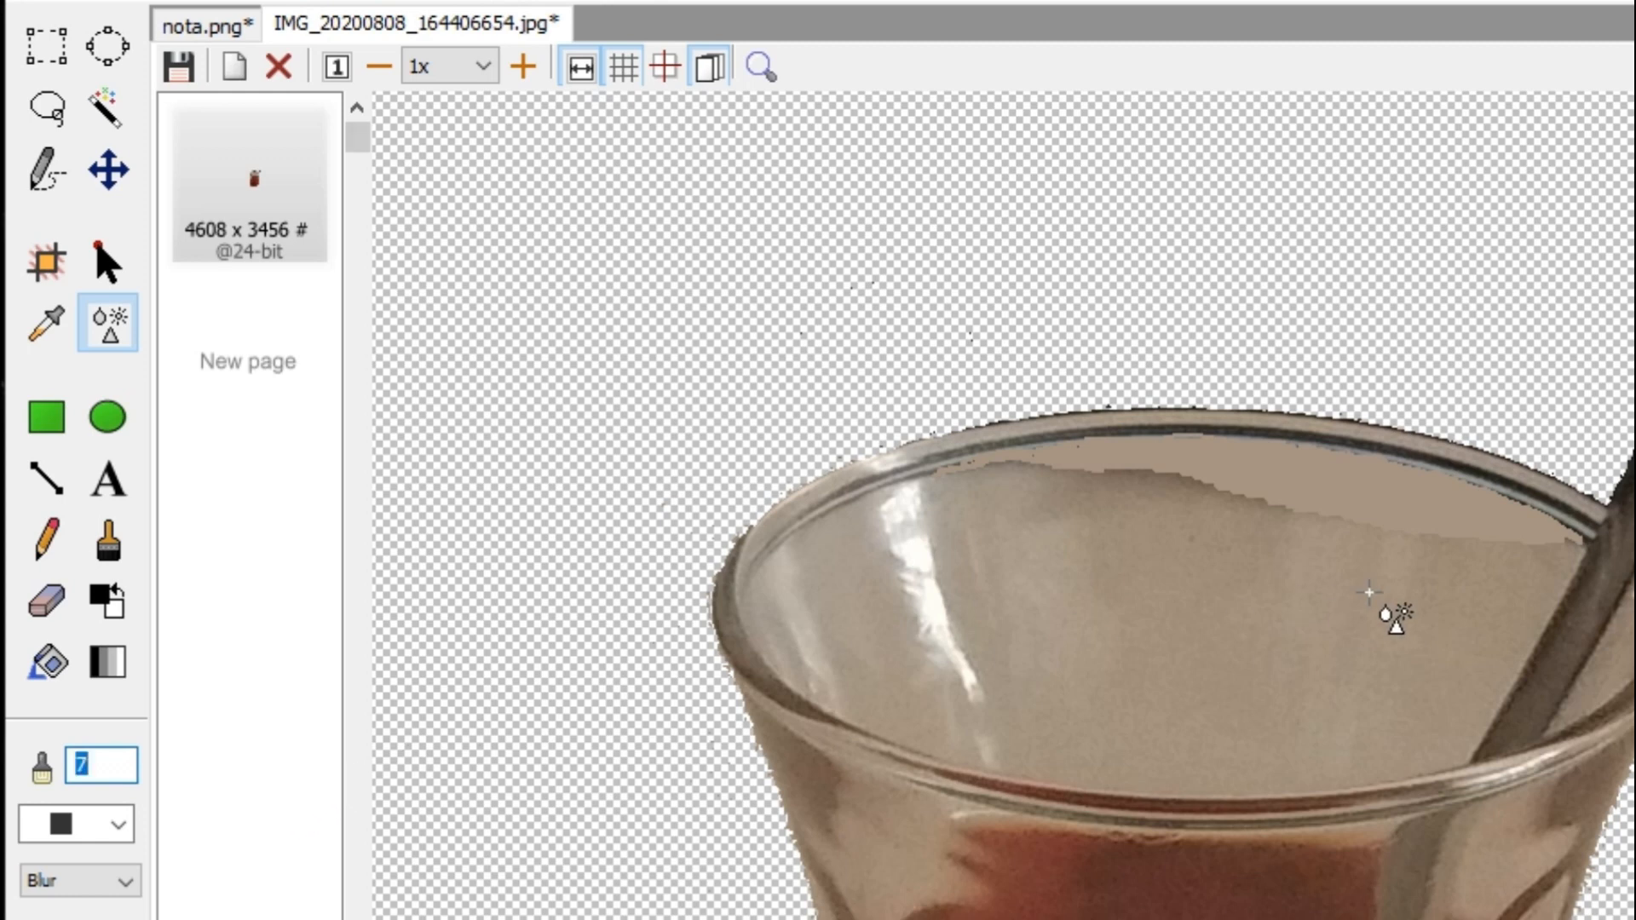
pyautogui.moveTo(1539, 539)
pyautogui.mouseDown()
pyautogui.moveTo(1348, 520)
pyautogui.moveTo(1446, 538)
pyautogui.moveTo(1341, 537)
pyautogui.moveTo(1449, 537)
pyautogui.moveTo(1321, 530)
pyautogui.moveTo(1245, 495)
pyautogui.moveTo(1393, 522)
pyautogui.moveTo(1142, 478)
pyautogui.moveTo(1256, 482)
pyautogui.moveTo(1089, 469)
pyautogui.moveTo(1245, 496)
pyautogui.moveTo(1119, 503)
pyautogui.mouseUp()
pyautogui.moveTo(1141, 481)
pyautogui.mouseDown()
pyautogui.moveTo(1163, 492)
pyautogui.moveTo(1130, 471)
pyautogui.moveTo(1166, 469)
pyautogui.mouseUp()
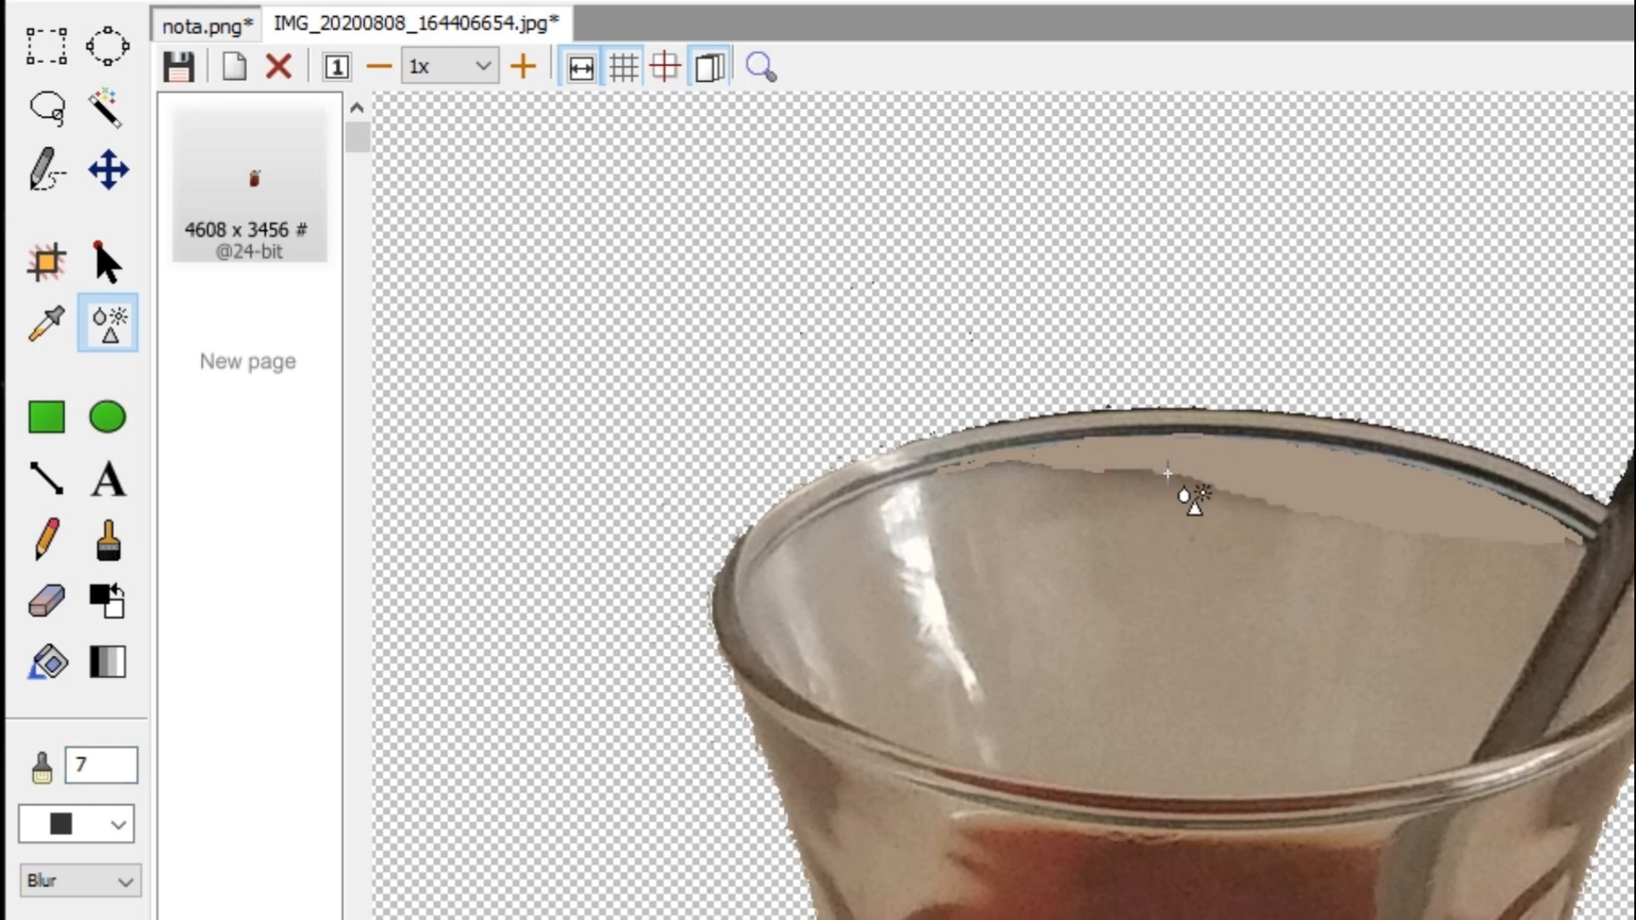
pyautogui.moveTo(1190, 478)
pyautogui.mouseDown()
pyautogui.moveTo(1104, 475)
pyautogui.moveTo(1214, 491)
pyautogui.moveTo(1256, 521)
pyautogui.moveTo(1282, 508)
pyautogui.moveTo(1108, 473)
pyautogui.moveTo(1186, 476)
pyautogui.moveTo(975, 463)
pyautogui.moveTo(1280, 450)
pyautogui.mouseUp()
pyautogui.doubleClick(96, 765)
pyautogui.write('10')
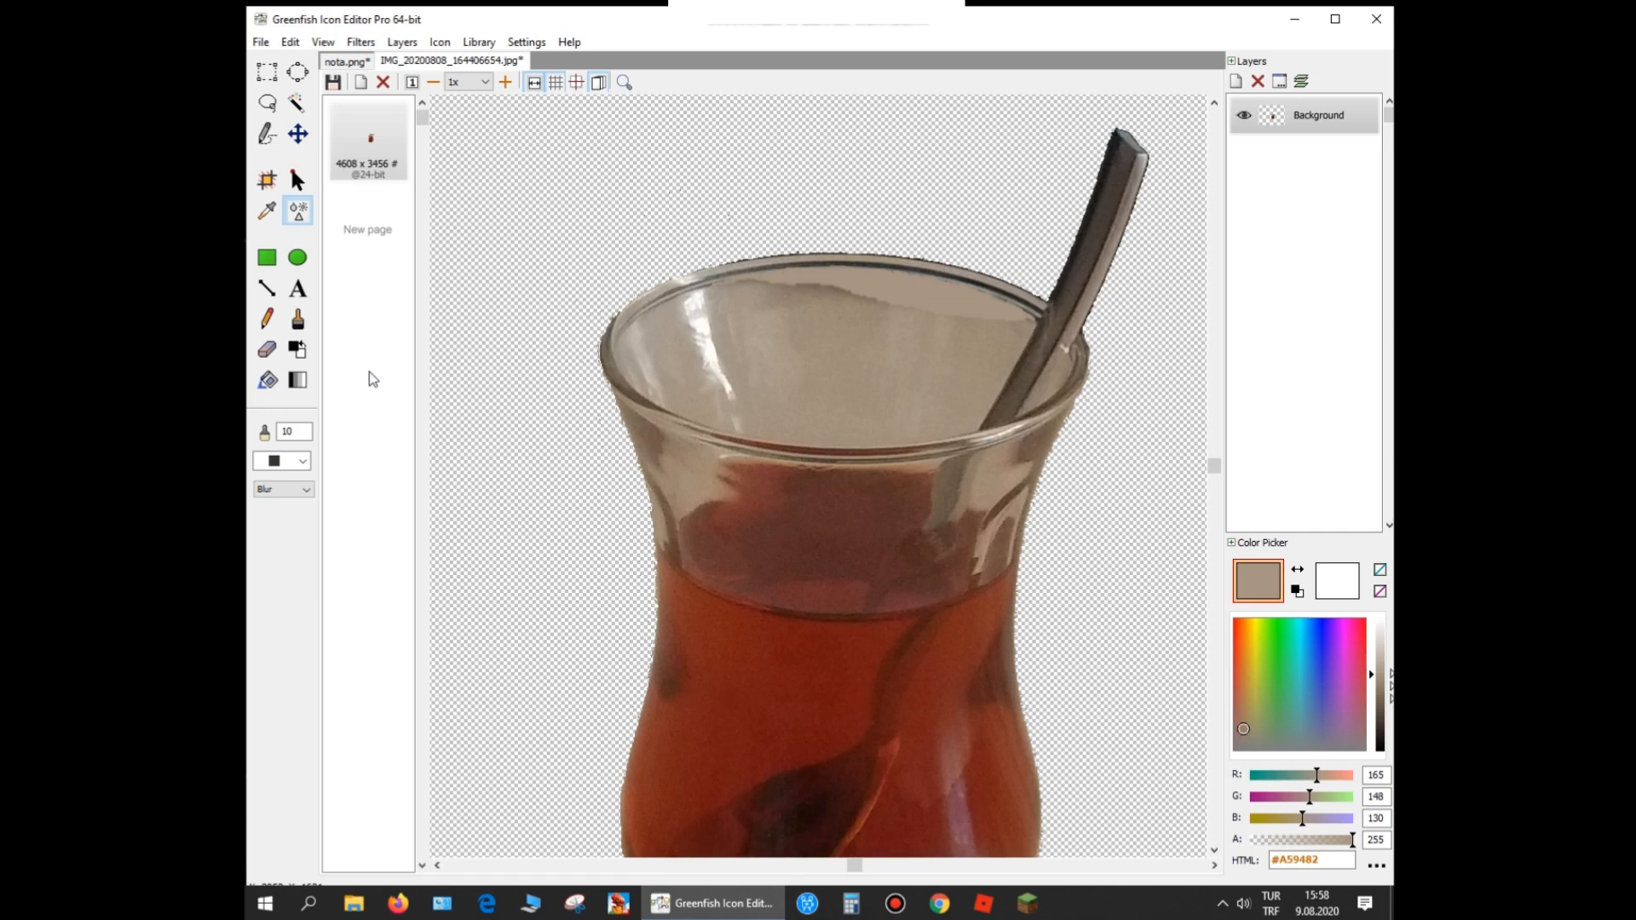
# Try partially erasing the glass's upper interior with the Eraser at size 50 and strength 30, and undo the stroke
pyautogui.click(286, 352)
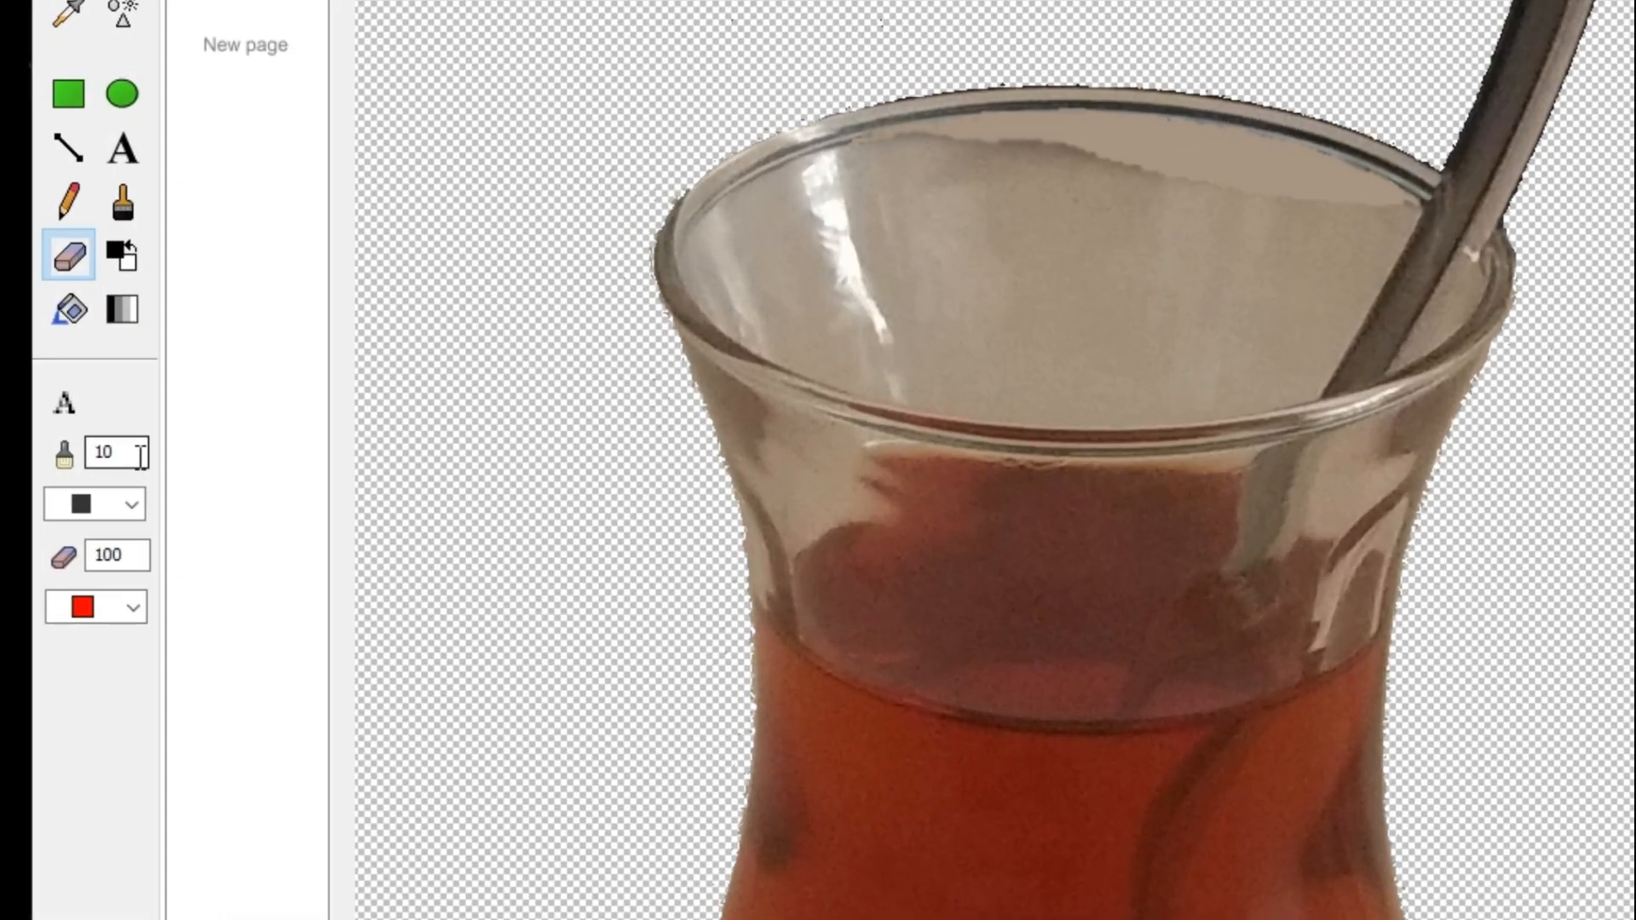
pyautogui.click(139, 457)
pyautogui.moveTo(146, 555); pyautogui.dragTo(42, 541)
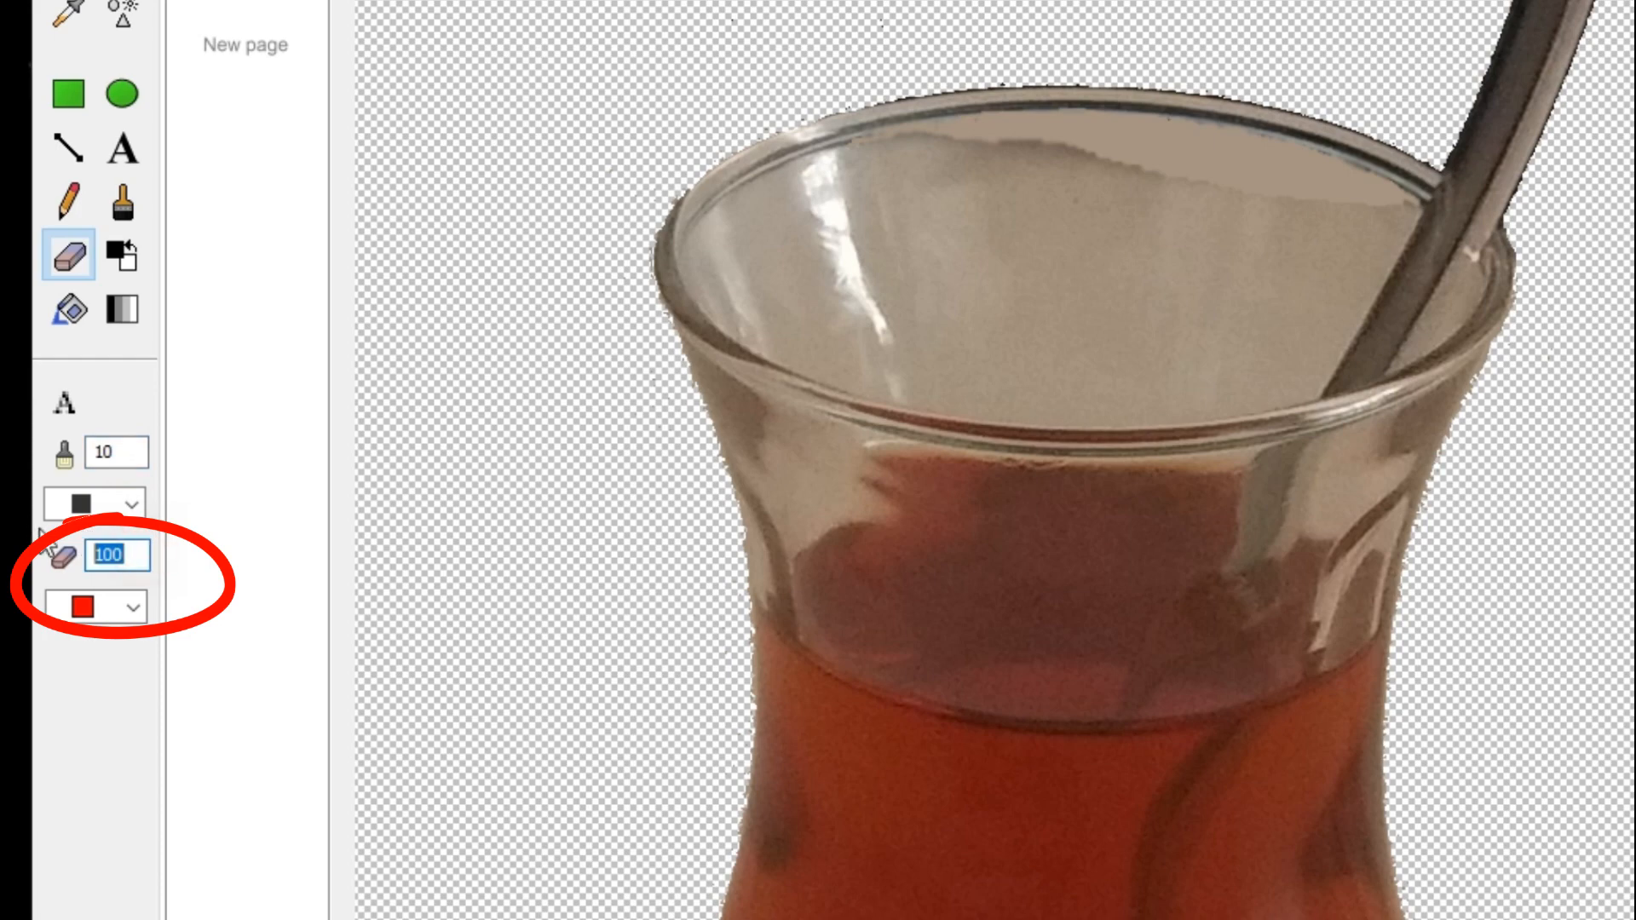
pyautogui.write('30')
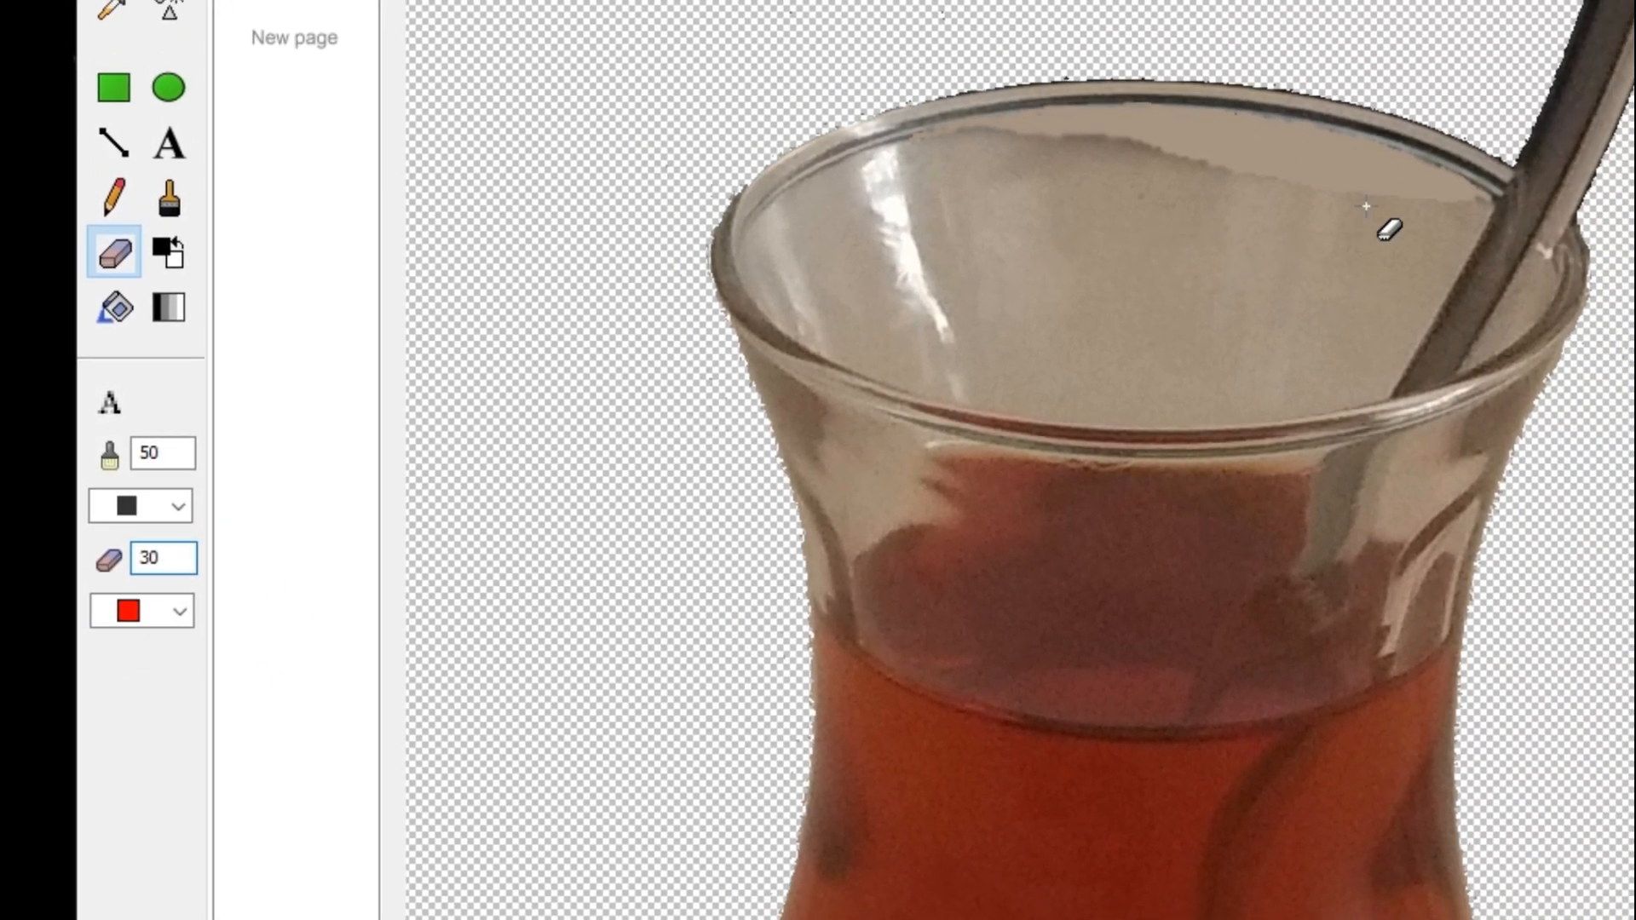
pyautogui.moveTo(1388, 229)
pyautogui.mouseDown()
pyautogui.moveTo(1358, 179)
pyautogui.moveTo(1449, 222)
pyautogui.mouseUp()
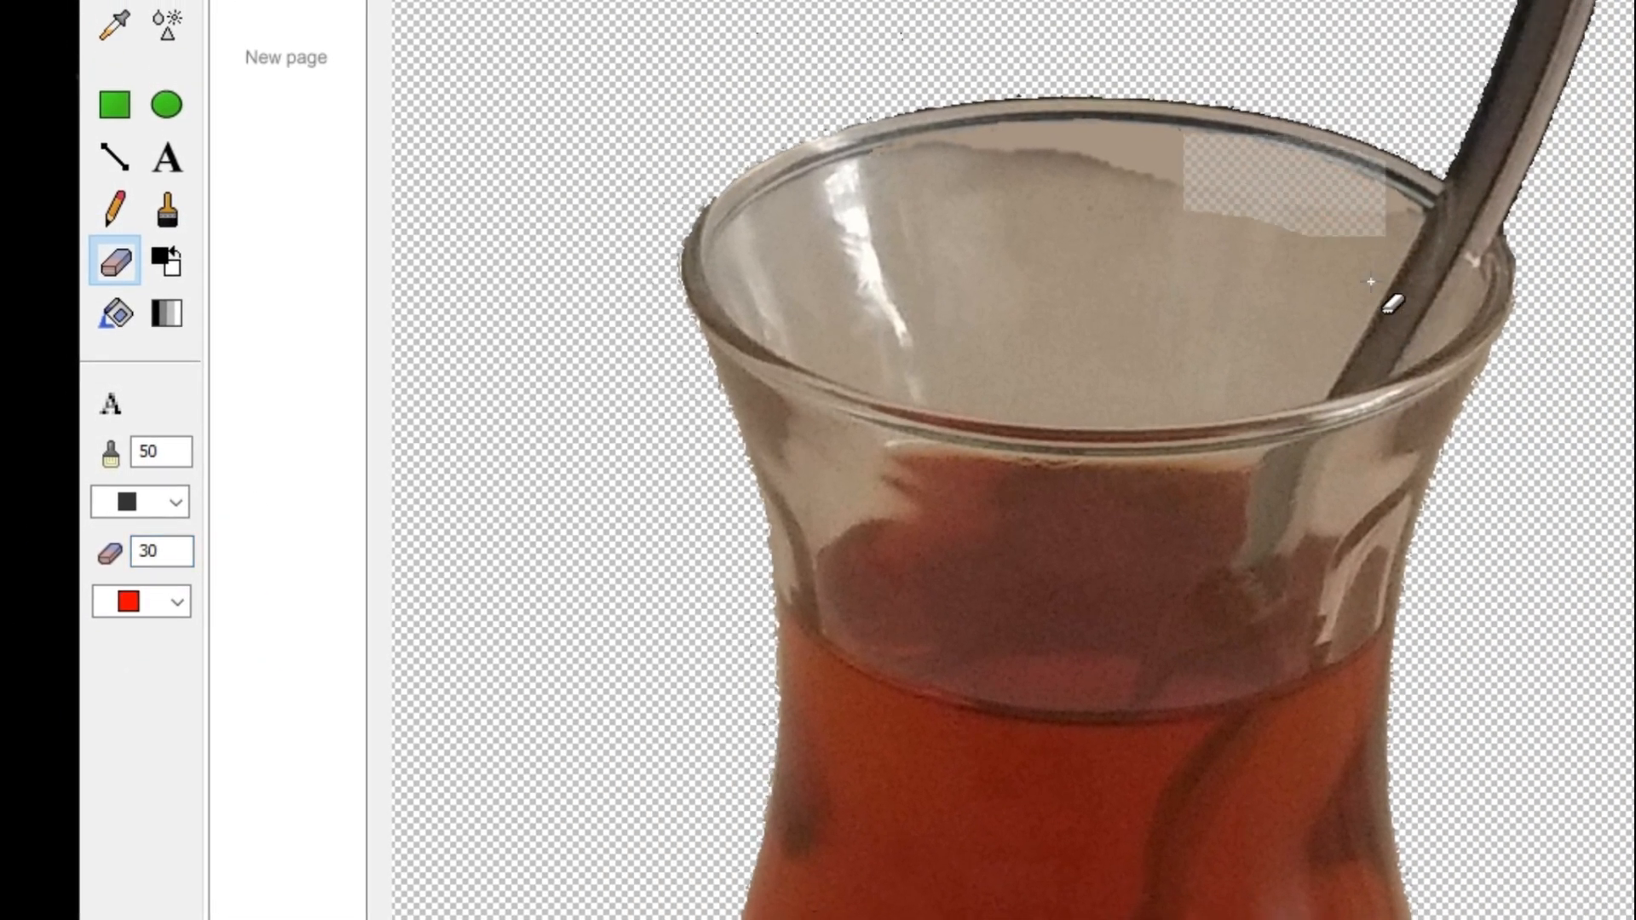
pyautogui.hotkey('ctrl', 'z')
# Make the glass's upper interior more transparent with the Eraser at strength 10
pyautogui.click(161, 552)
pyautogui.doubleClick(151, 550)
pyautogui.write('10')
pyautogui.click(1358, 227)
pyautogui.moveTo(1015, 165)
pyautogui.mouseDown()
pyautogui.moveTo(841, 216)
pyautogui.moveTo(1273, 285)
pyautogui.moveTo(1319, 273)
pyautogui.moveTo(1316, 304)
pyautogui.moveTo(1079, 247)
pyautogui.moveTo(888, 300)
pyautogui.mouseUp()
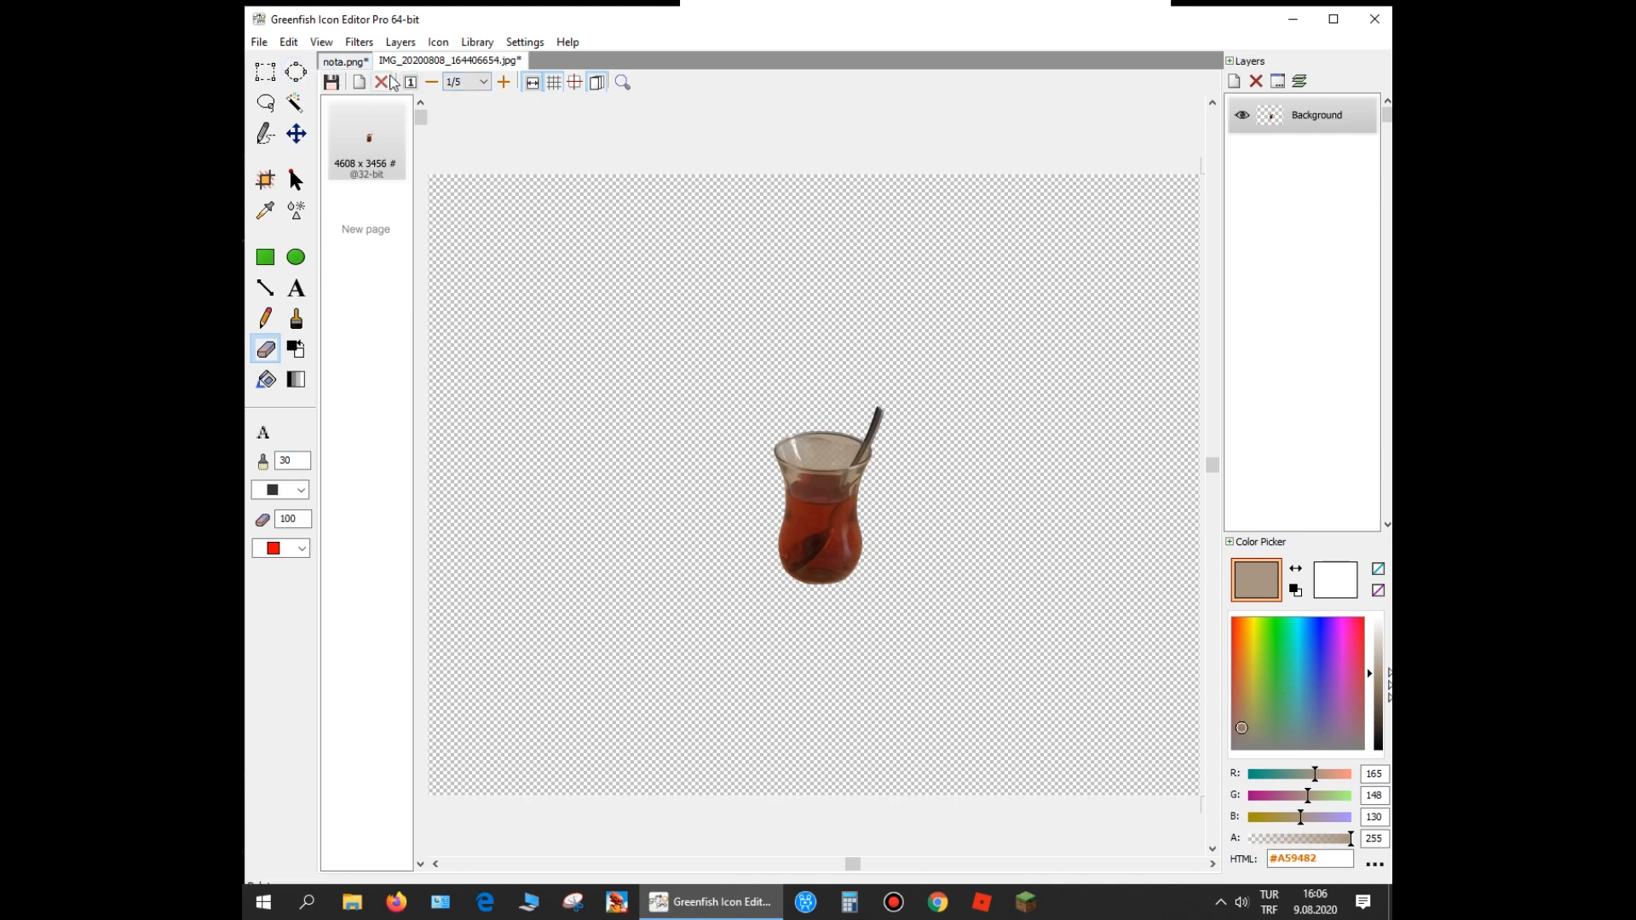
# Open the table image masa.jpg as another document
pyautogui.click(259, 42)
pyautogui.click(281, 109)
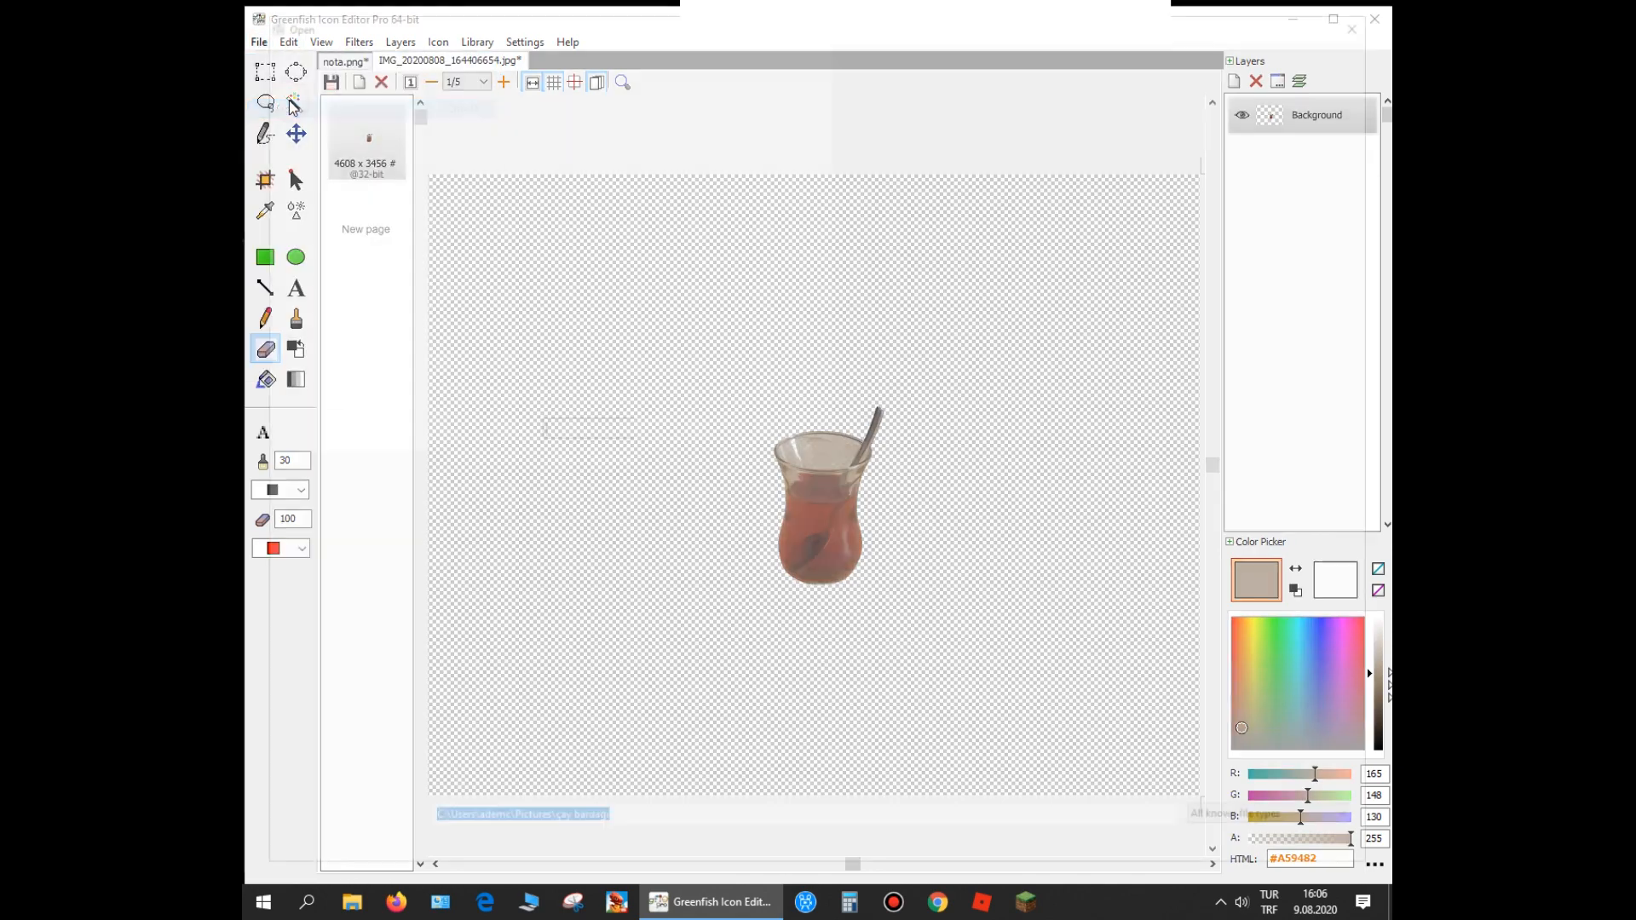
pyautogui.doubleClick(1194, 157)
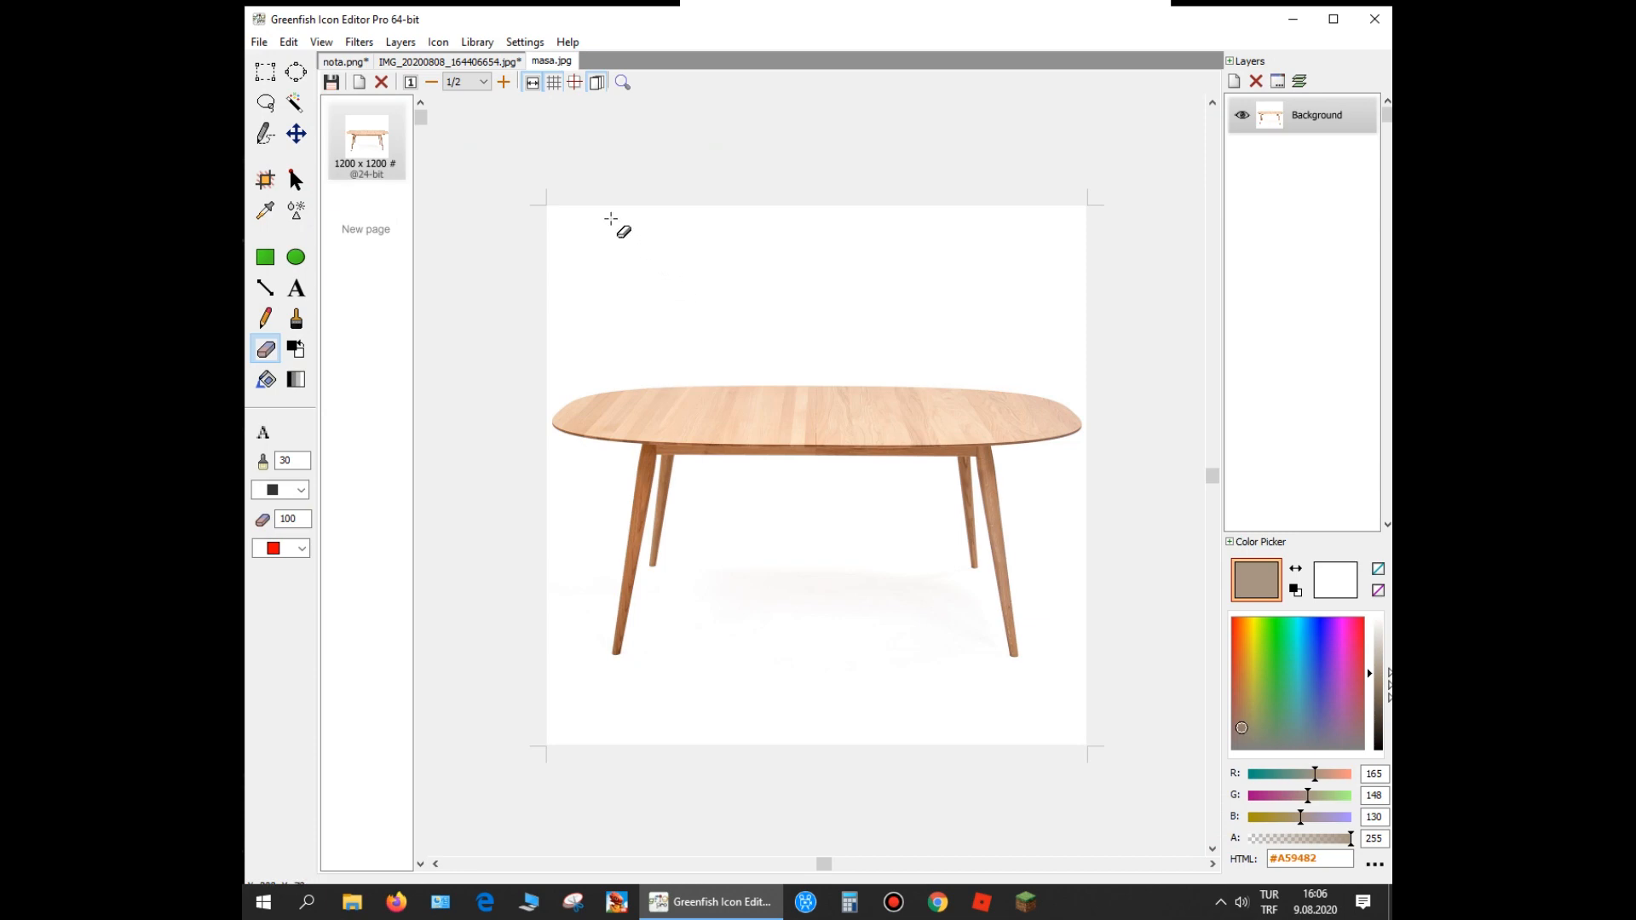
# Outline the tea glass in its own document with a freehand Lasso selection and copy it
pyautogui.click(412, 62)
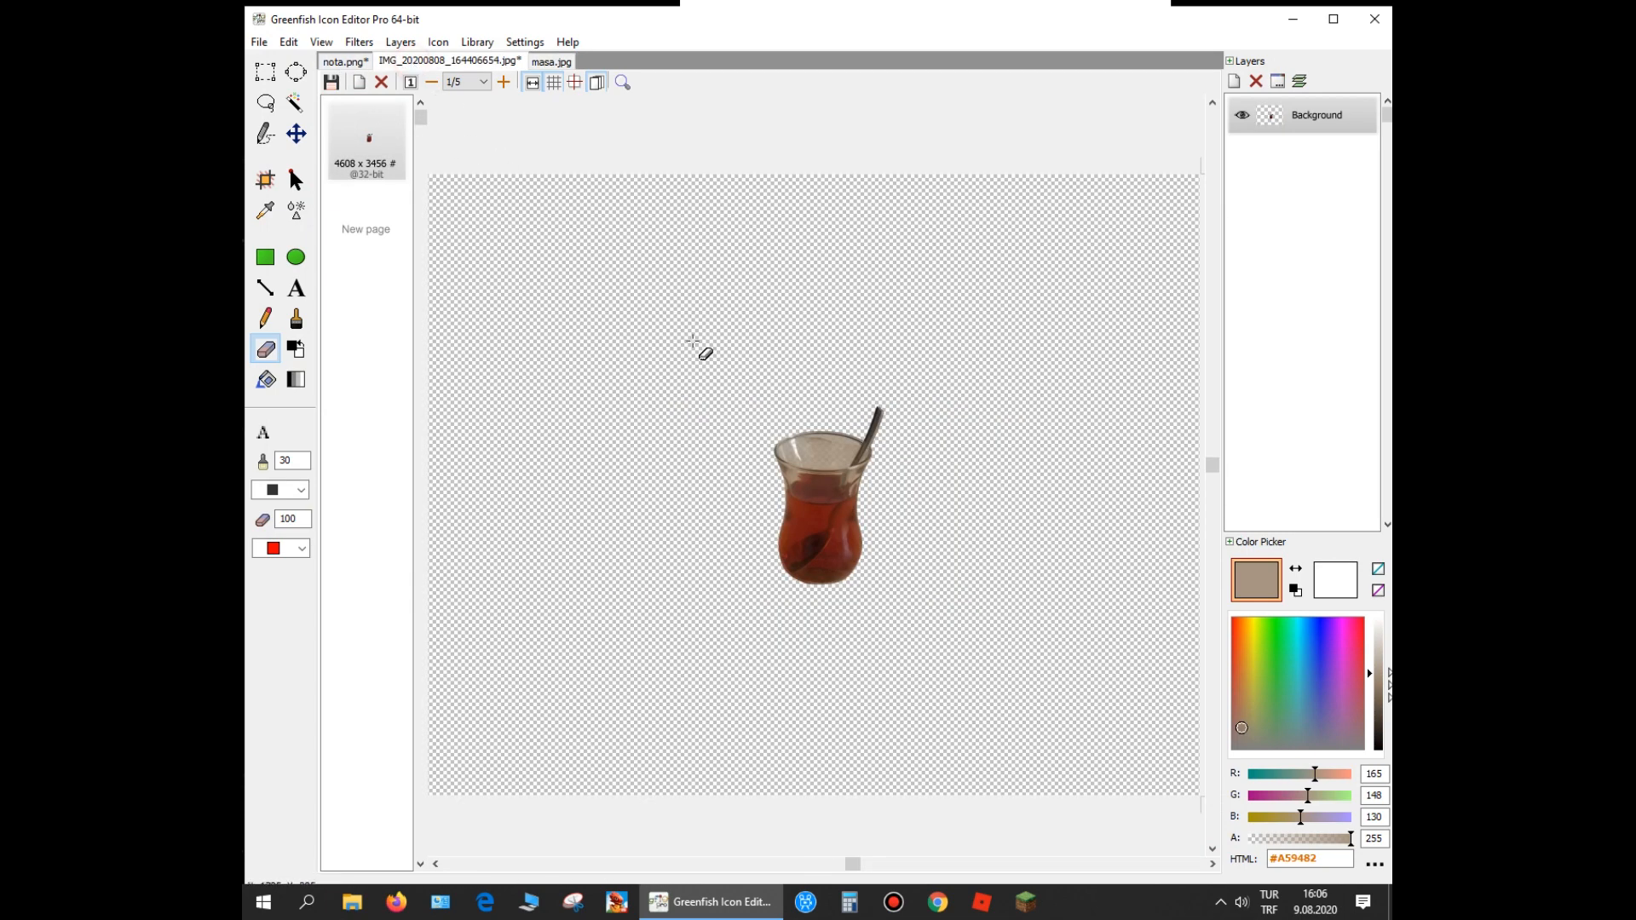
pyautogui.click(265, 103)
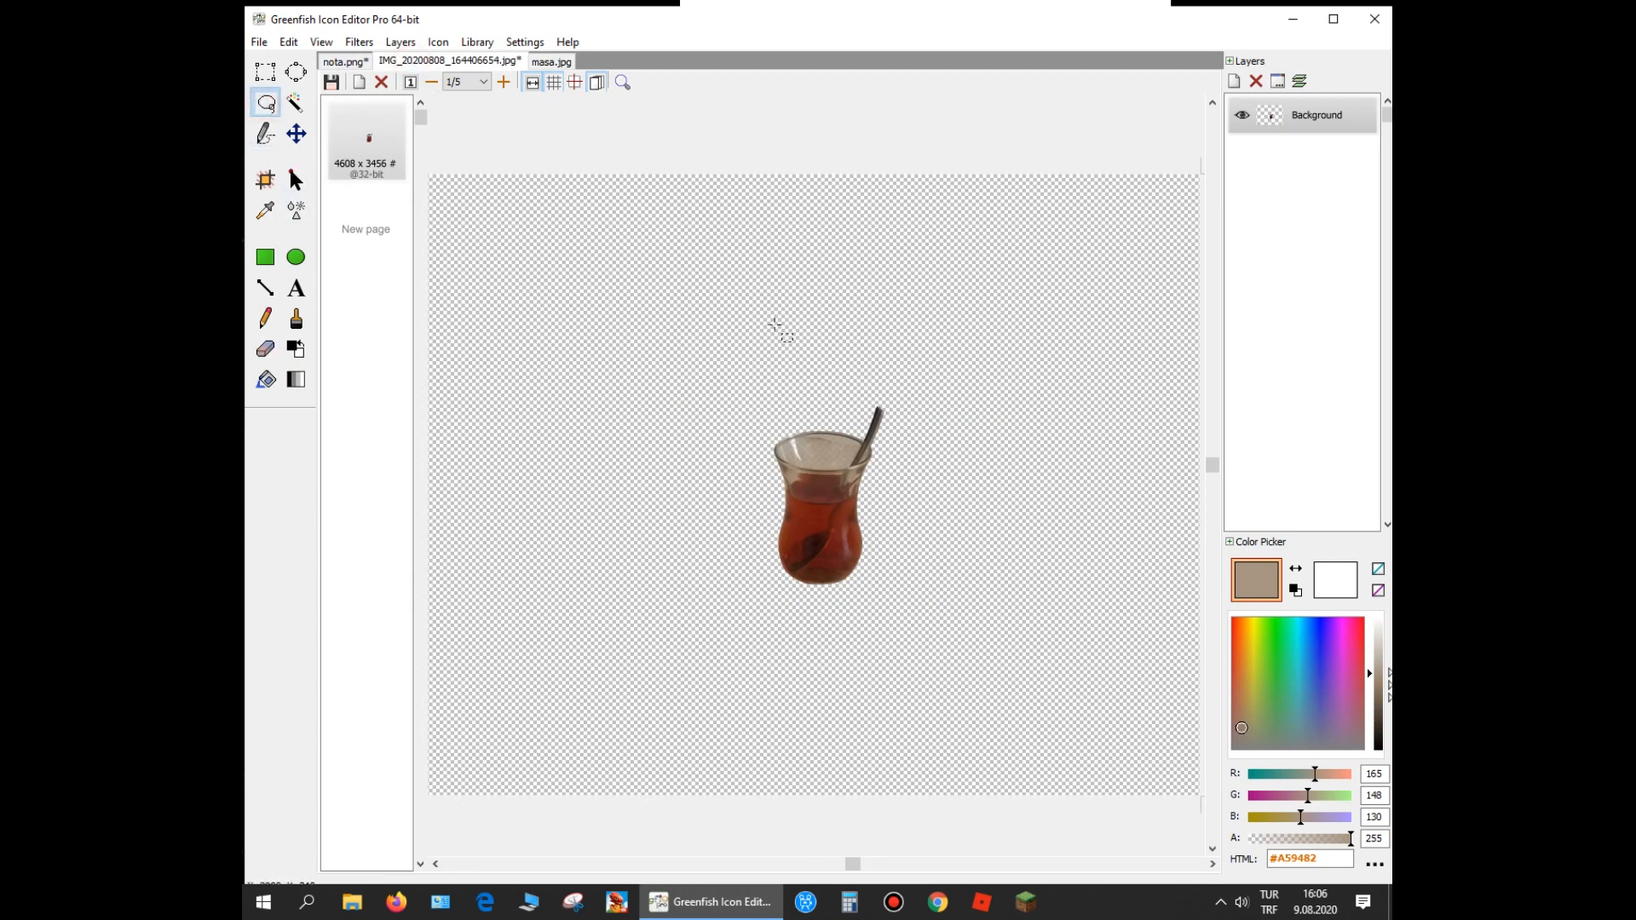
pyautogui.moveTo(731, 372); pyautogui.dragTo(910, 443)
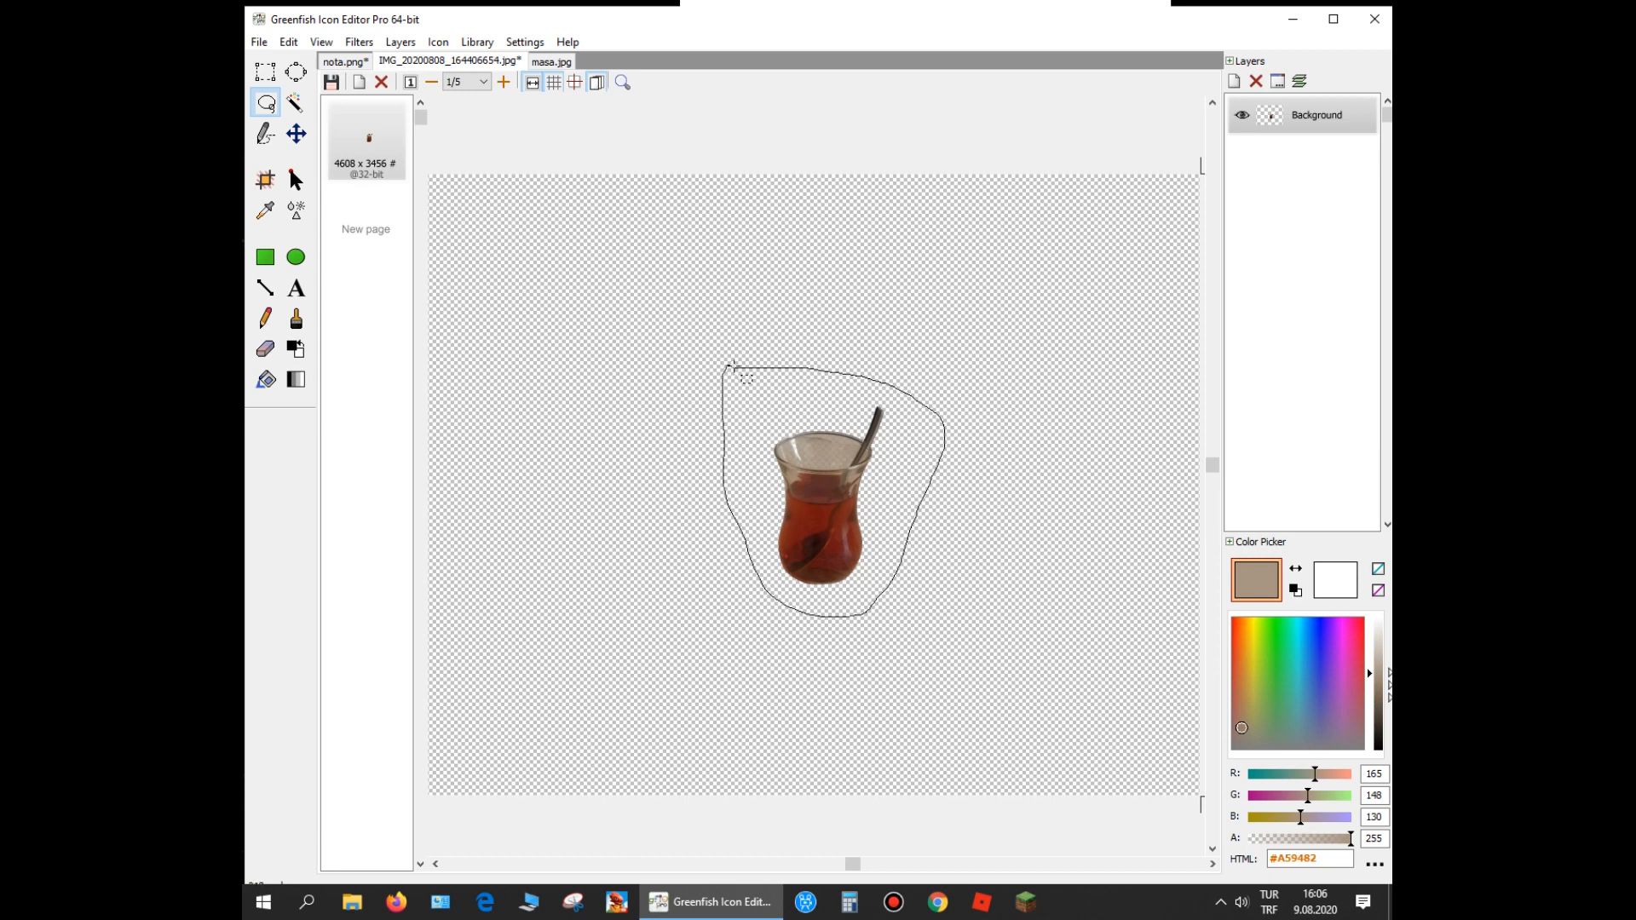
pyautogui.moveTo(766, 370); pyautogui.dragTo(766, 369)
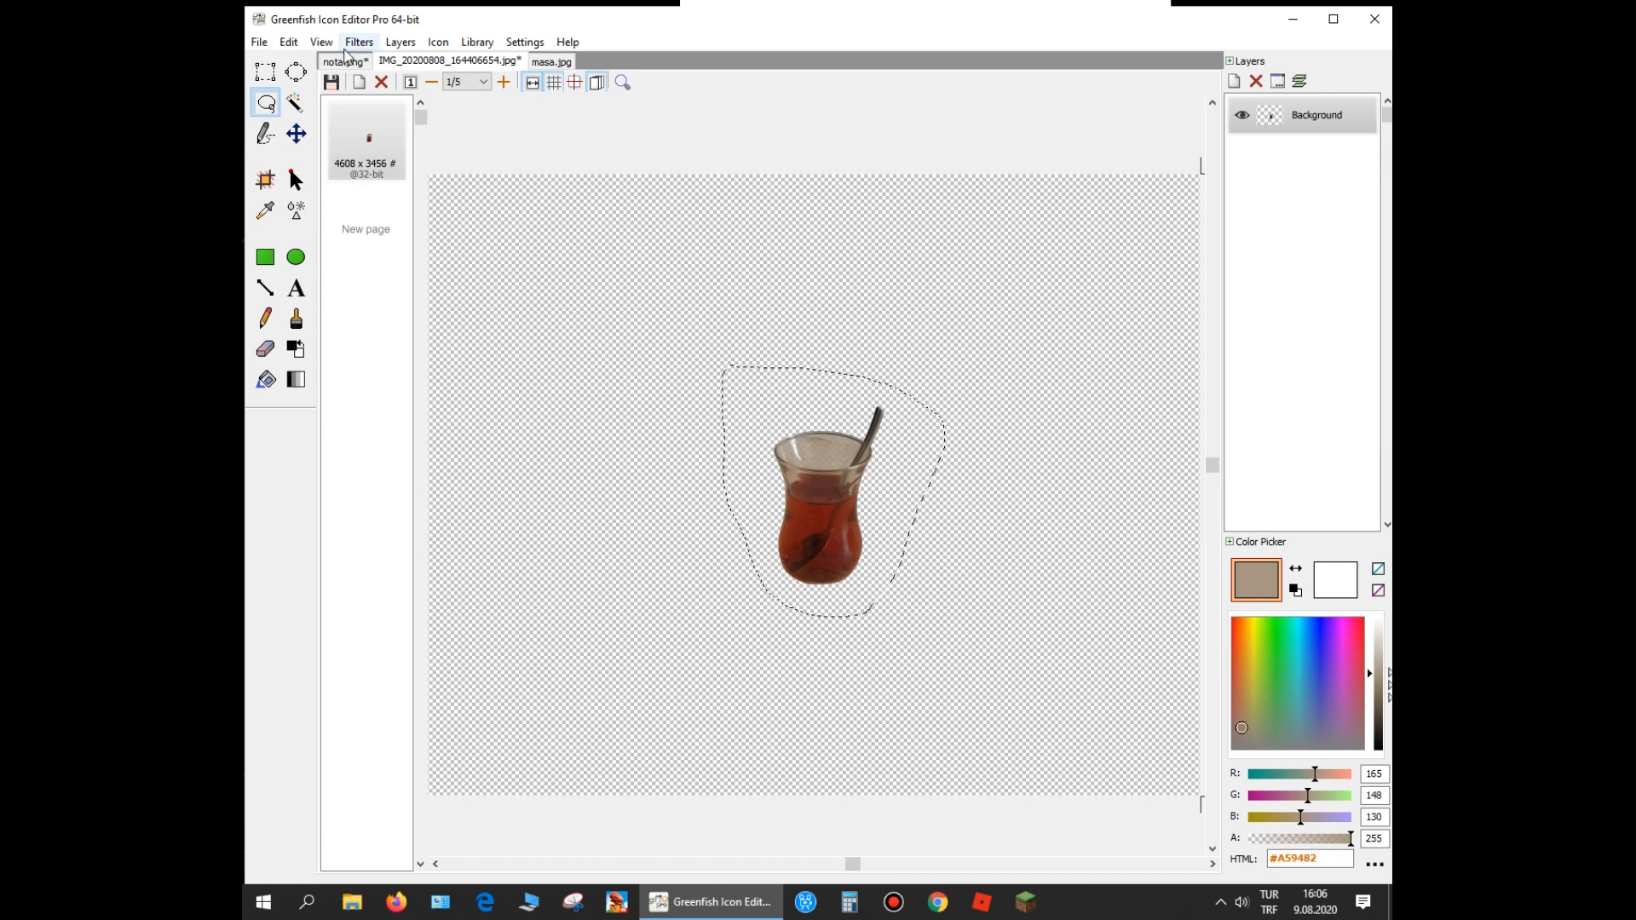
pyautogui.click(288, 42)
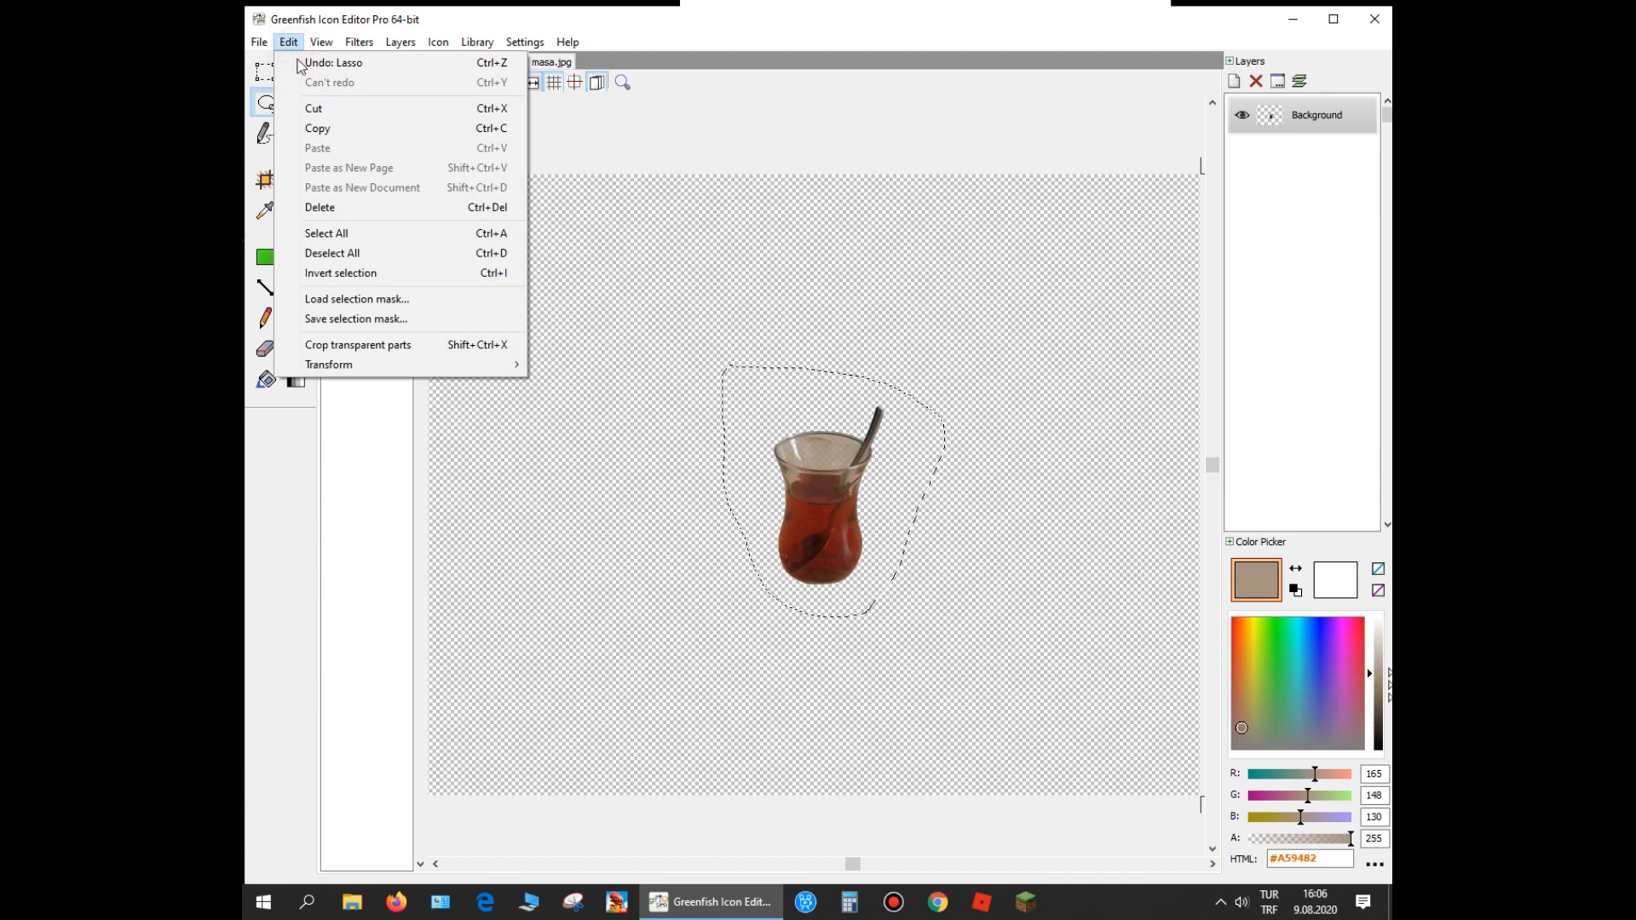
pyautogui.click(341, 131)
# Paste the glass into masa.jpg, shrink it to stand on the tabletop, and drop the floating selection
pyautogui.click(551, 61)
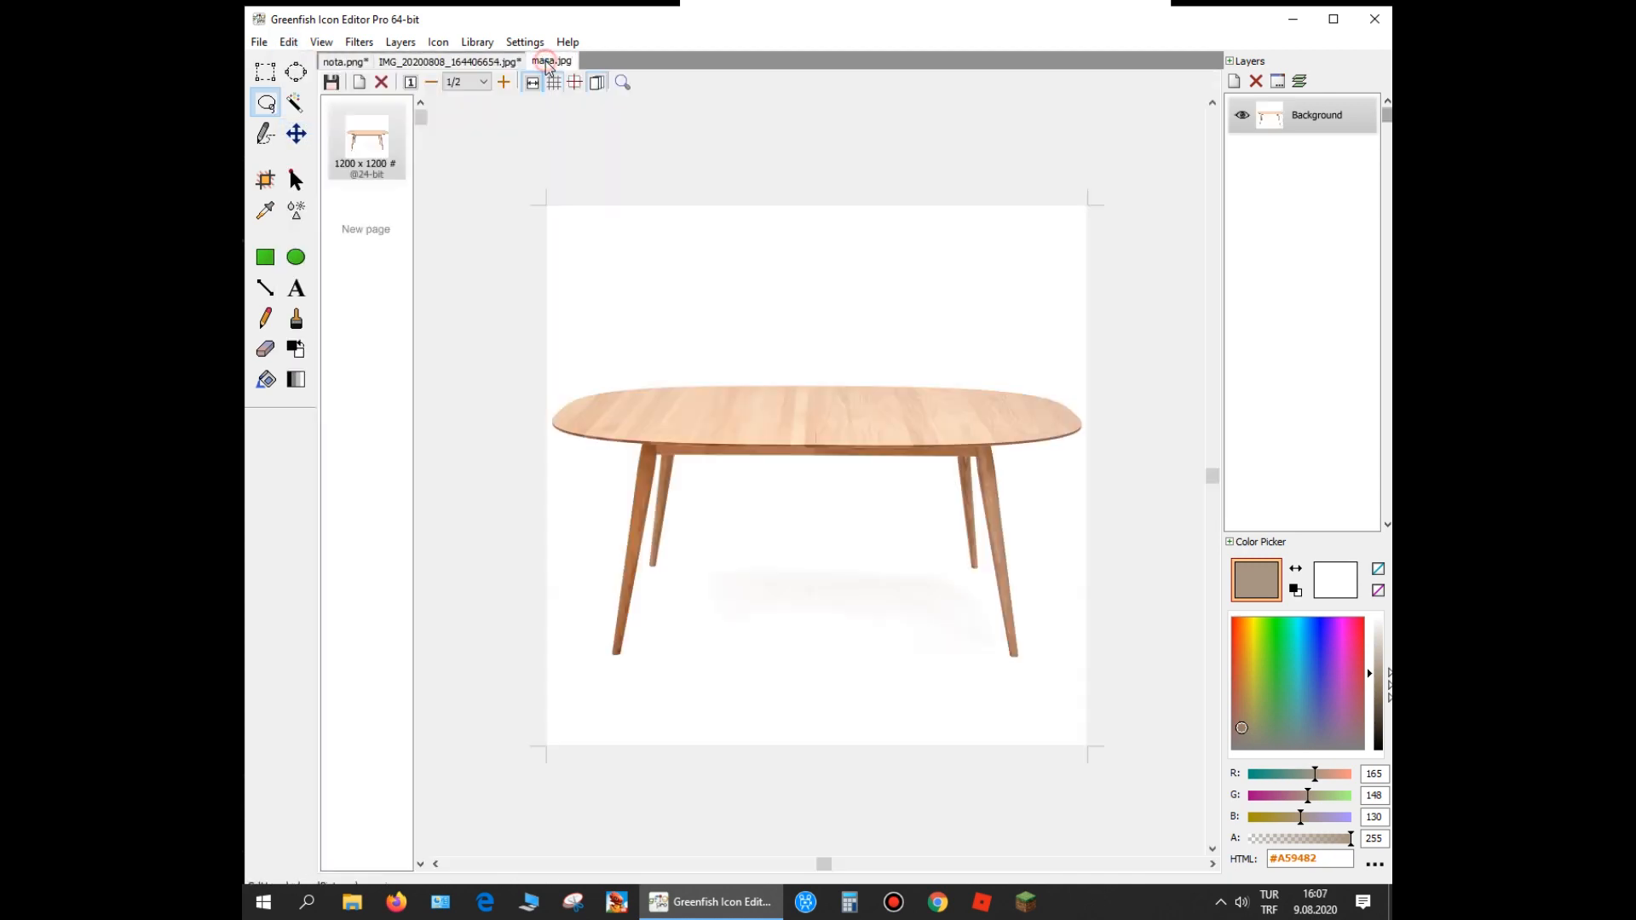
pyautogui.click(290, 44)
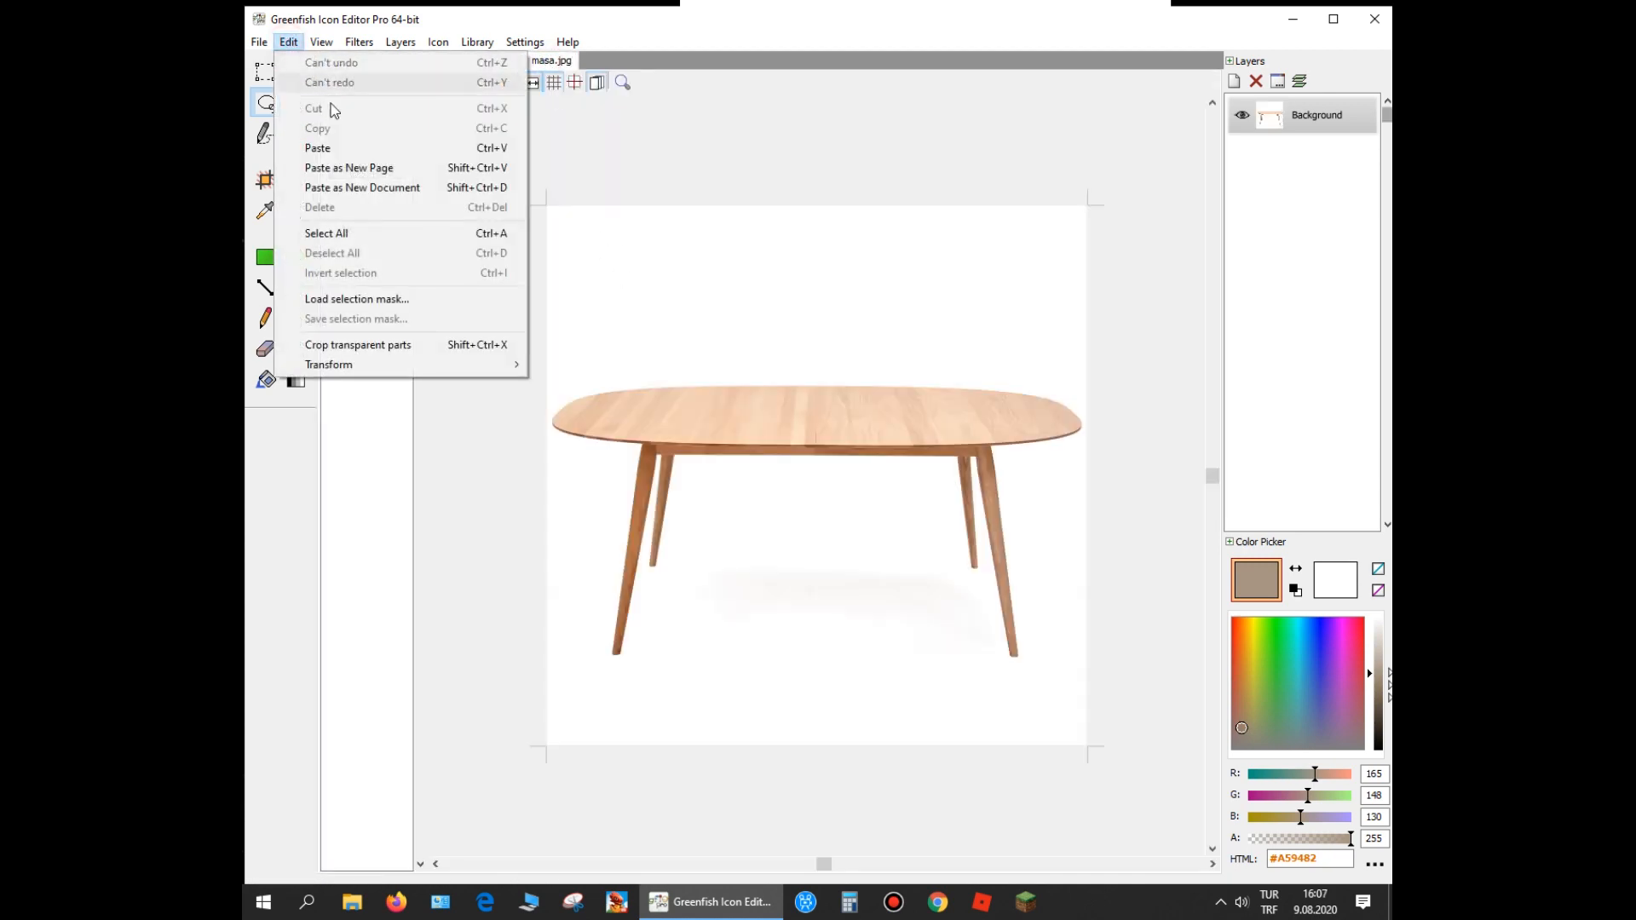
pyautogui.click(345, 149)
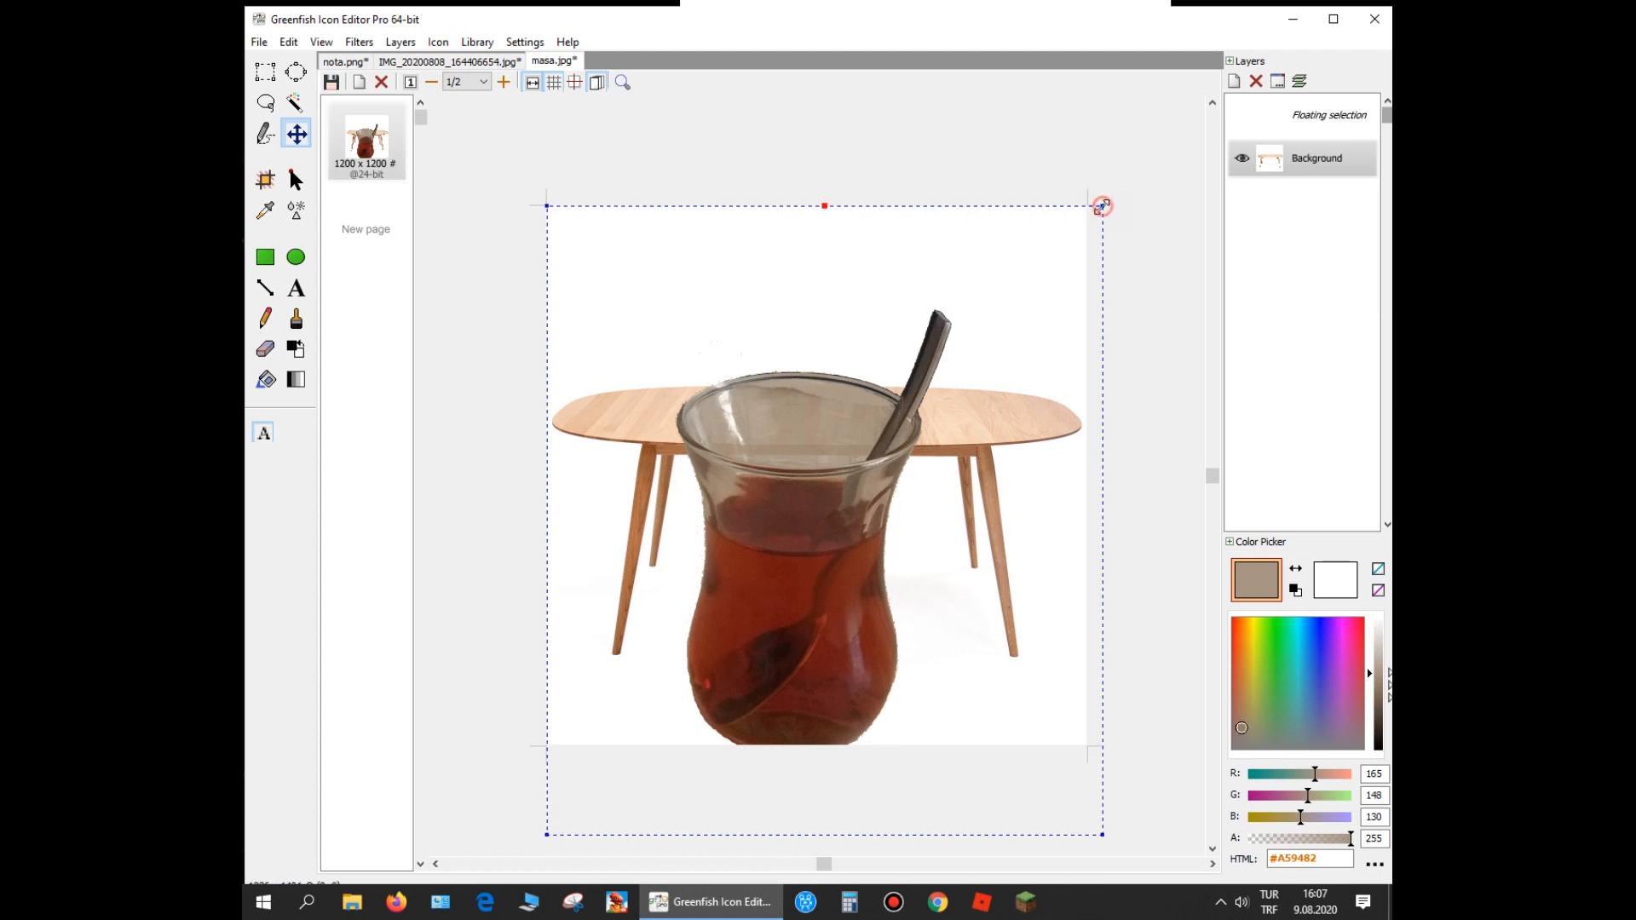
pyautogui.moveTo(1075, 213); pyautogui.dragTo(735, 379)
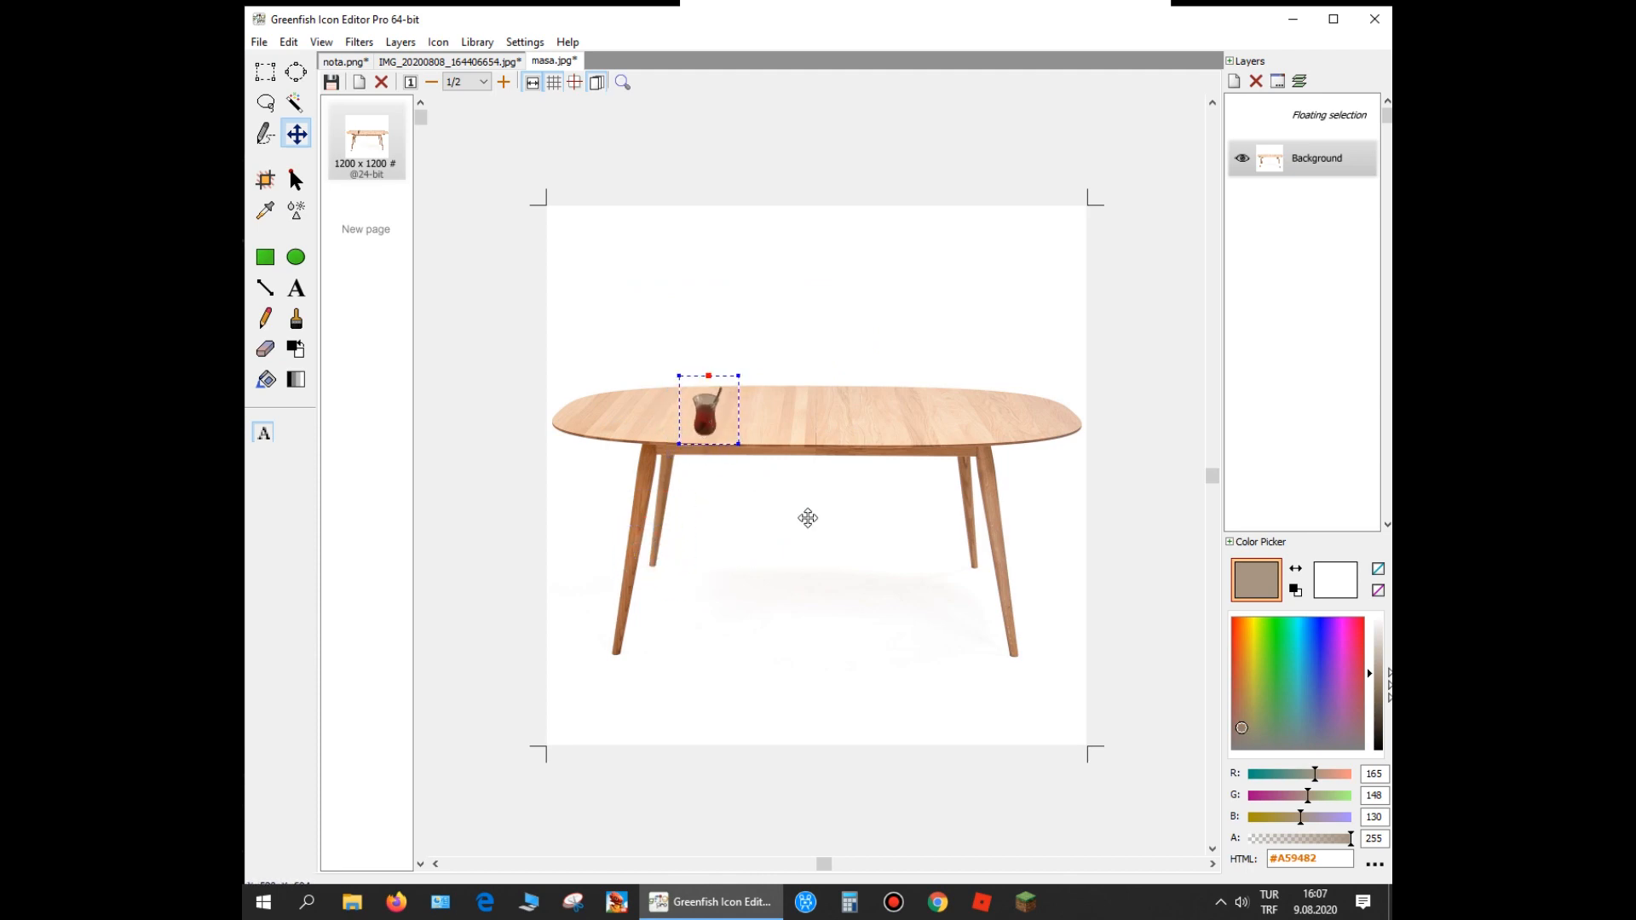
pyautogui.click(854, 527)
# Remove the white background around the table using the Wand, and export the page as a PNG
pyautogui.click(294, 103)
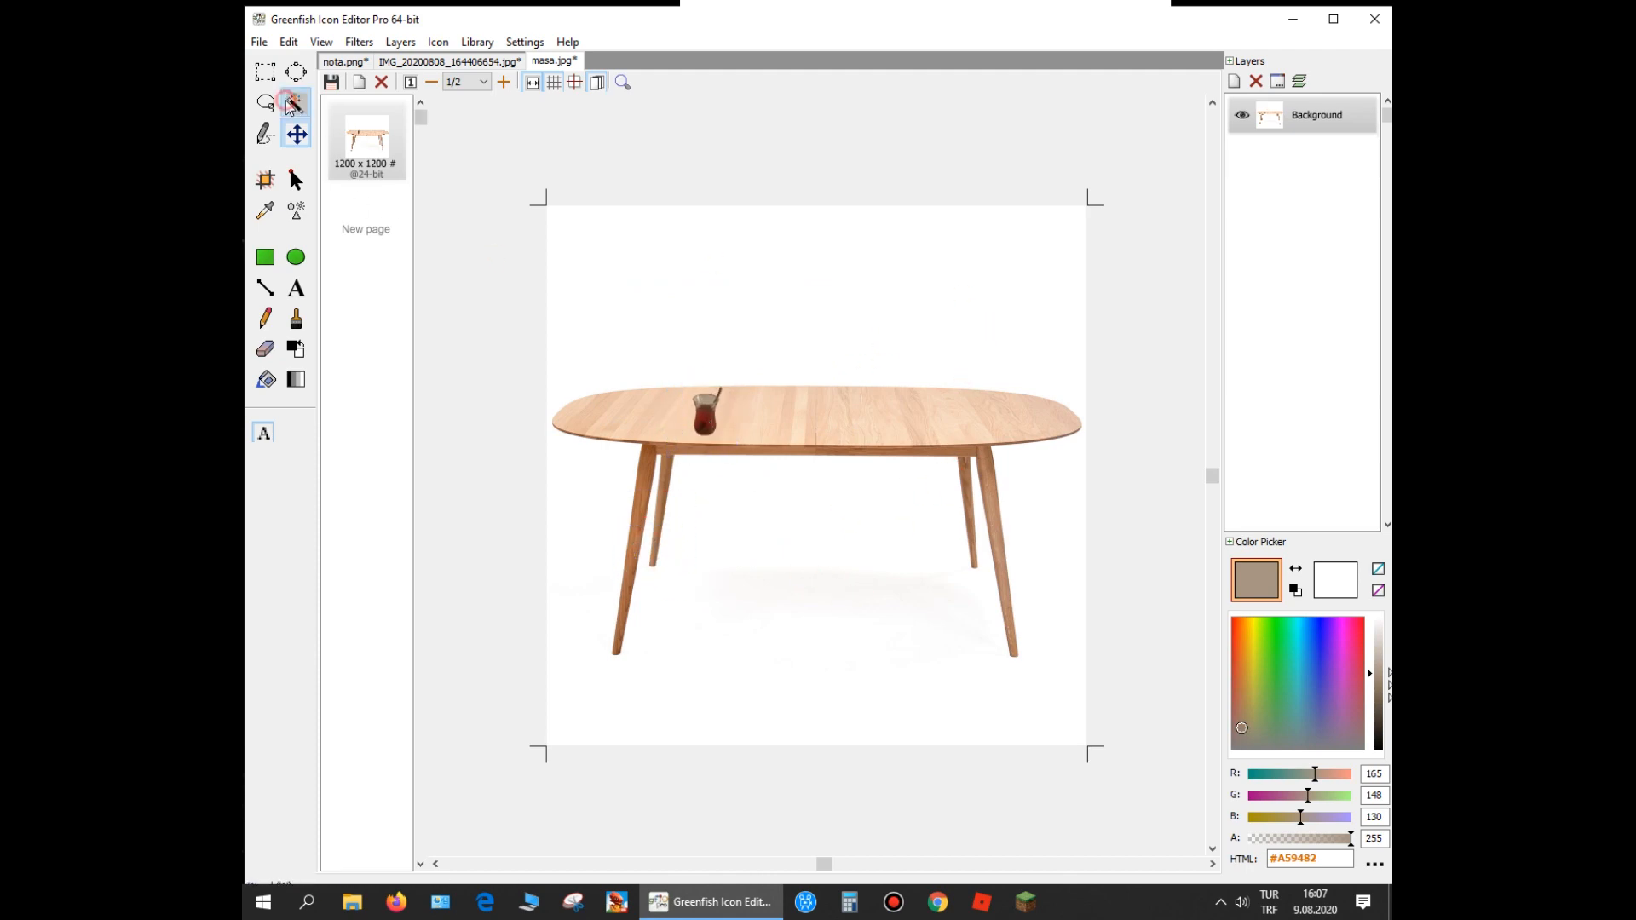
pyautogui.click(928, 387)
pyautogui.click(438, 42)
pyautogui.click(529, 148)
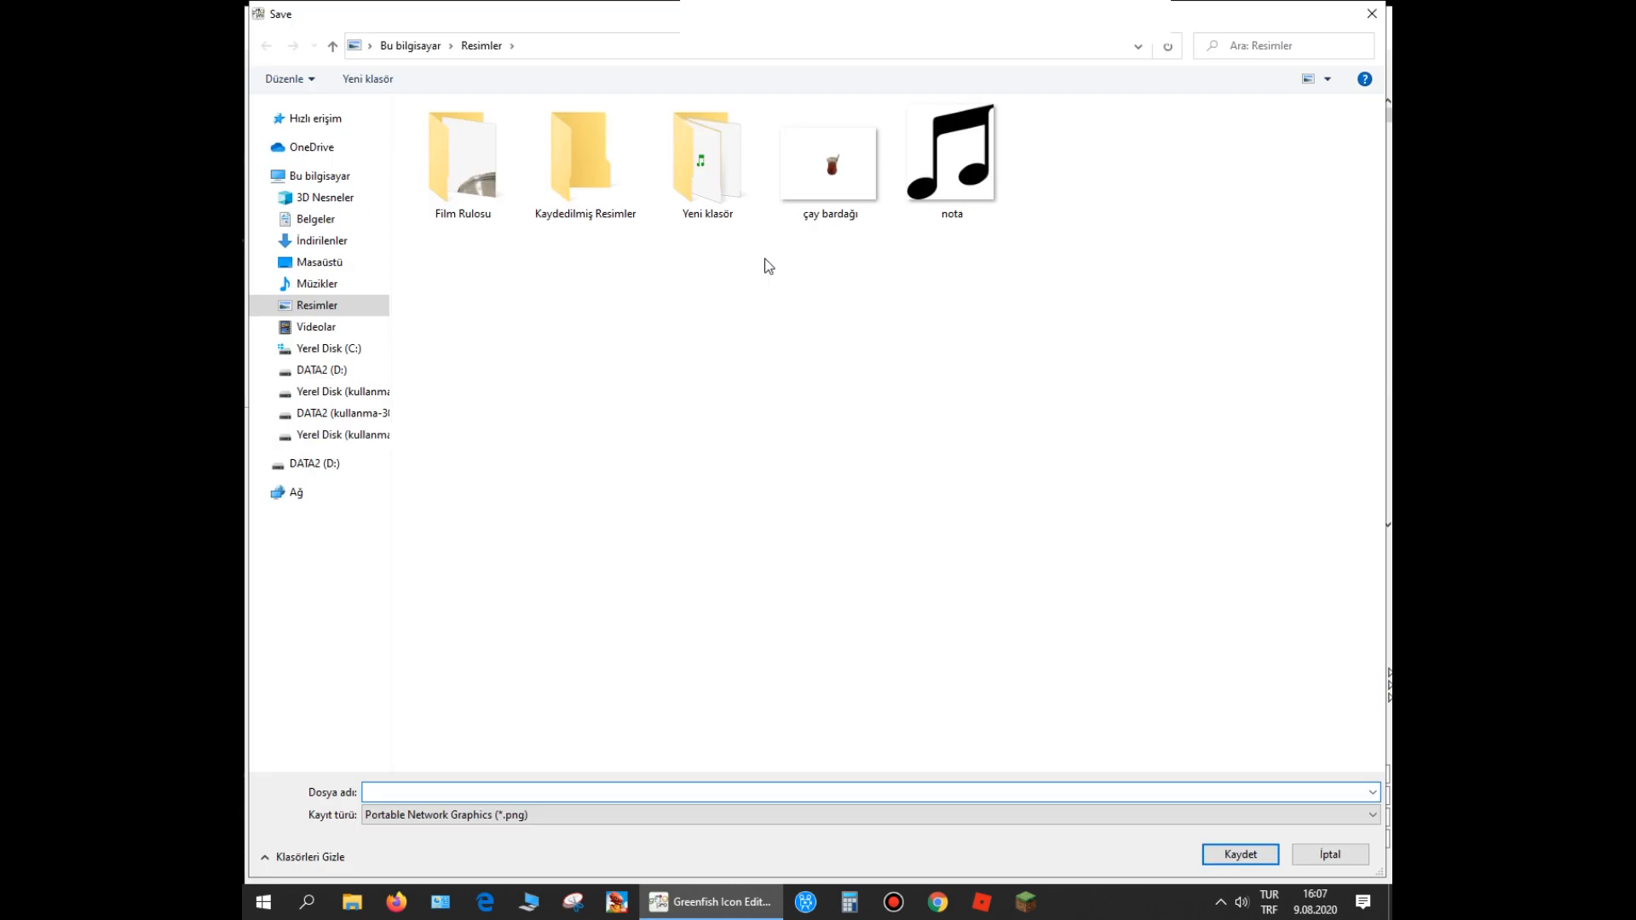
pyautogui.press('Return')
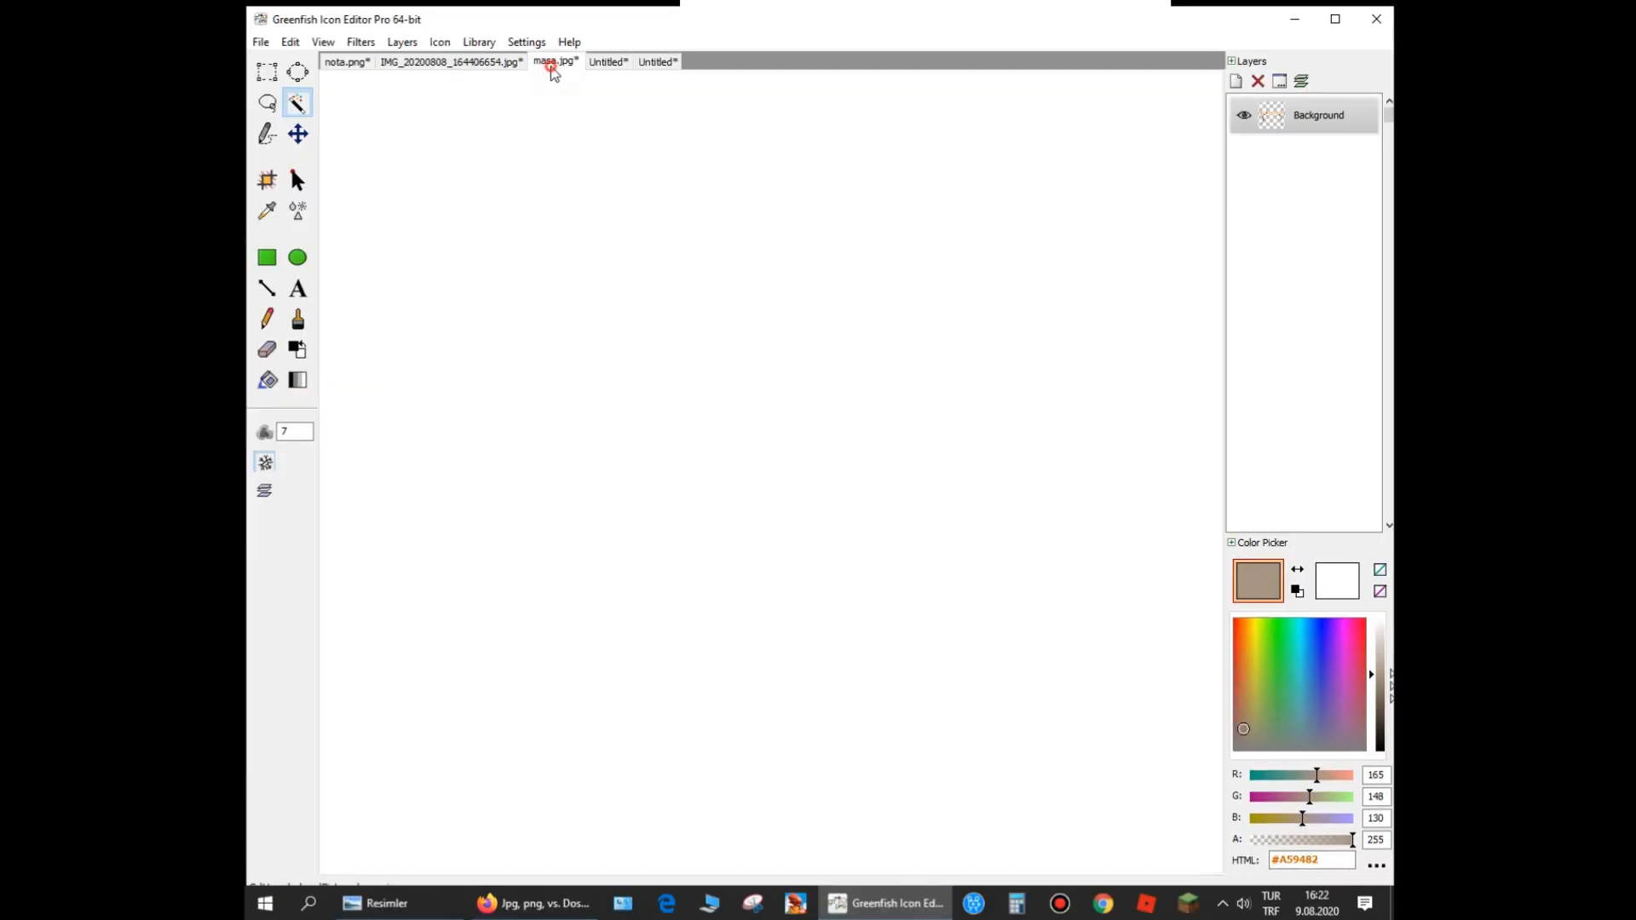
# Create a Windows icon from the tea glass image in the 256-pixel, 256-colour format
pyautogui.click(552, 62)
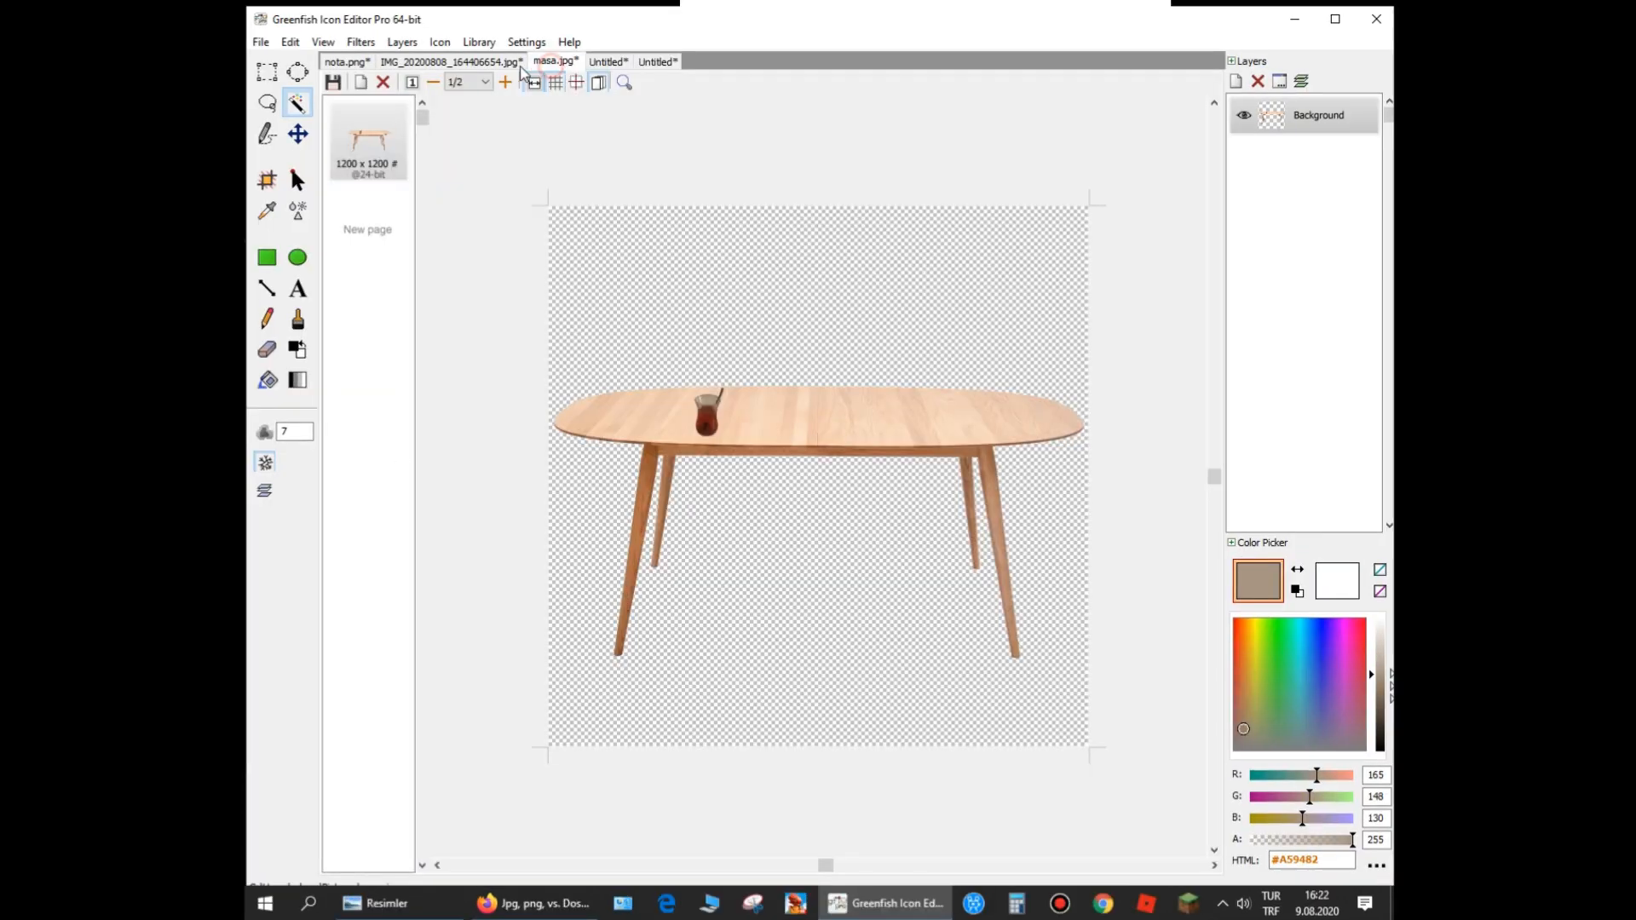
pyautogui.click(460, 65)
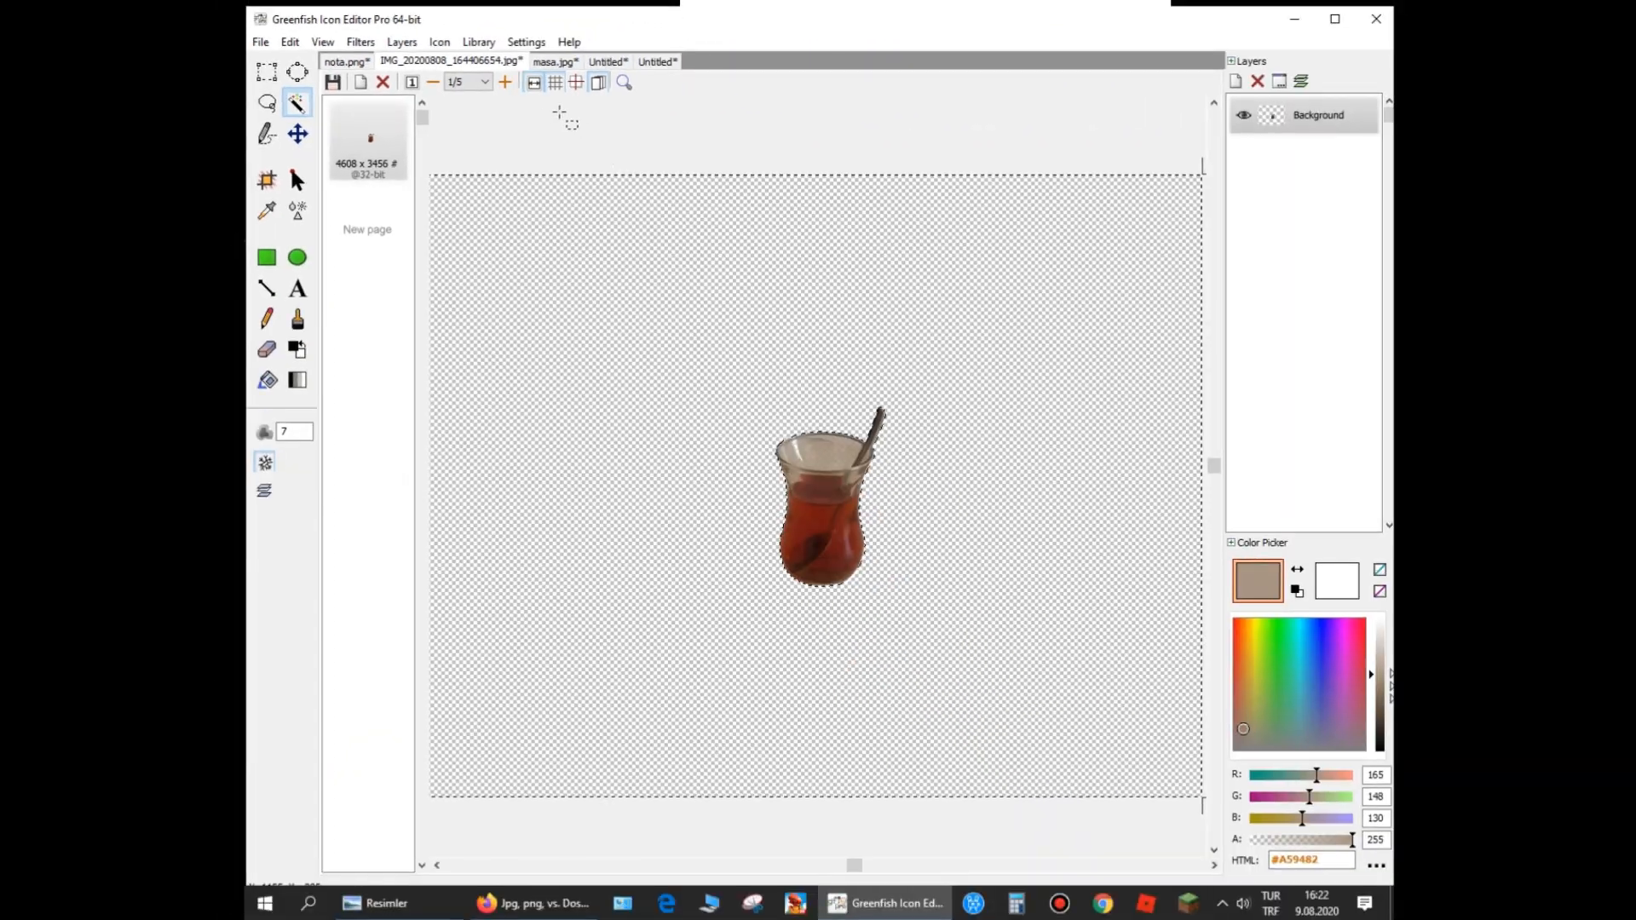
pyautogui.click(440, 42)
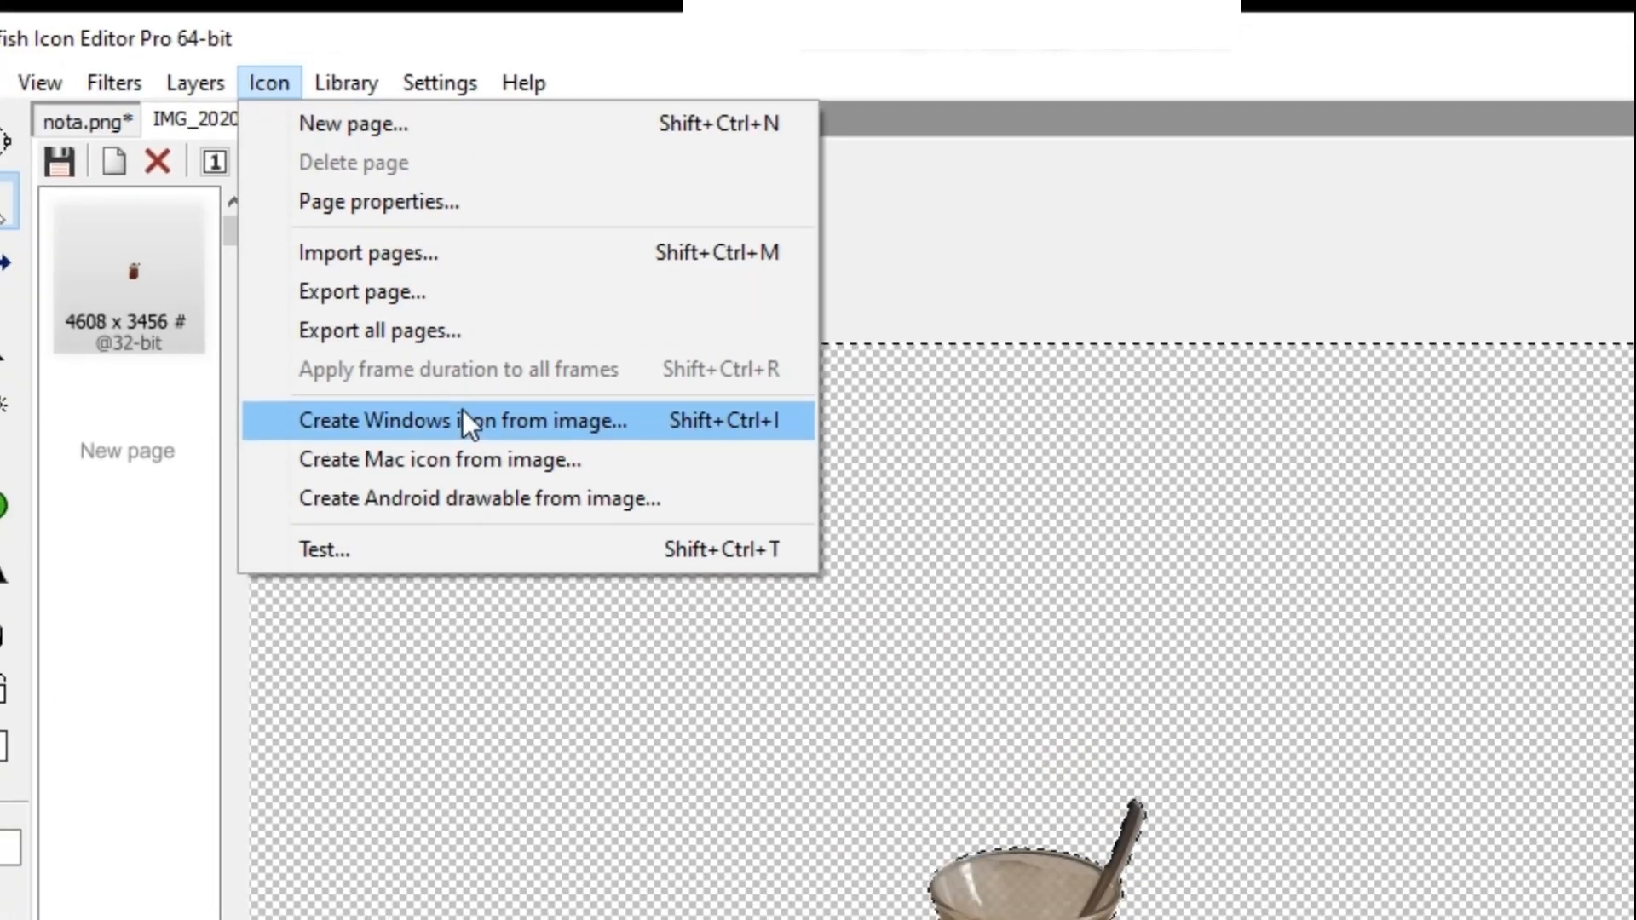
pyautogui.click(483, 344)
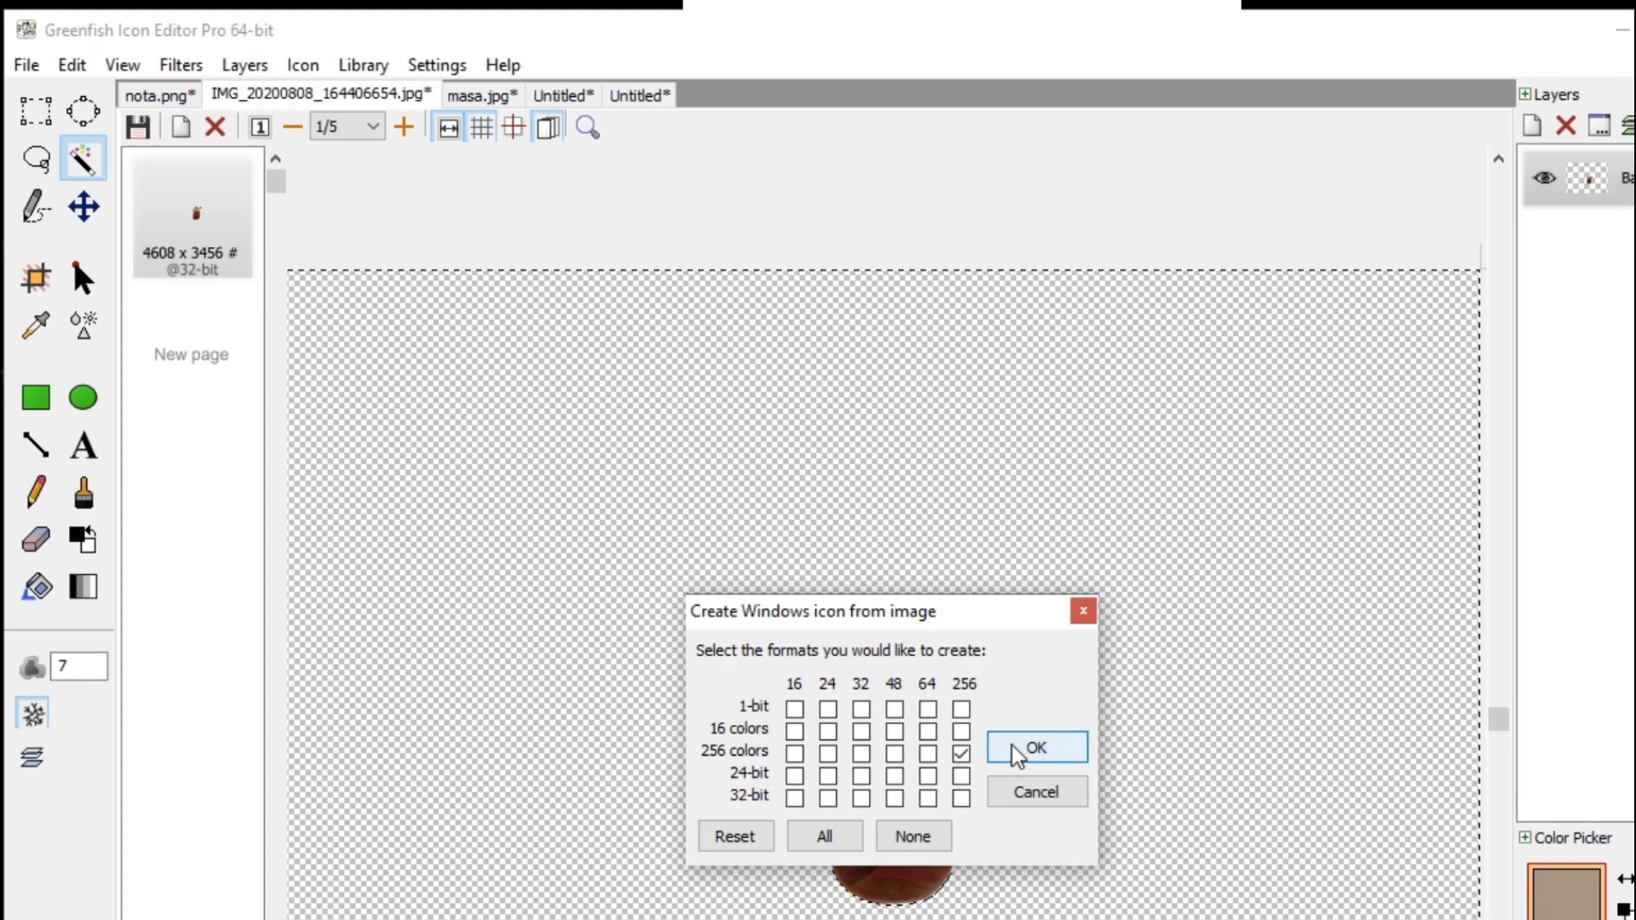
pyautogui.click(1013, 750)
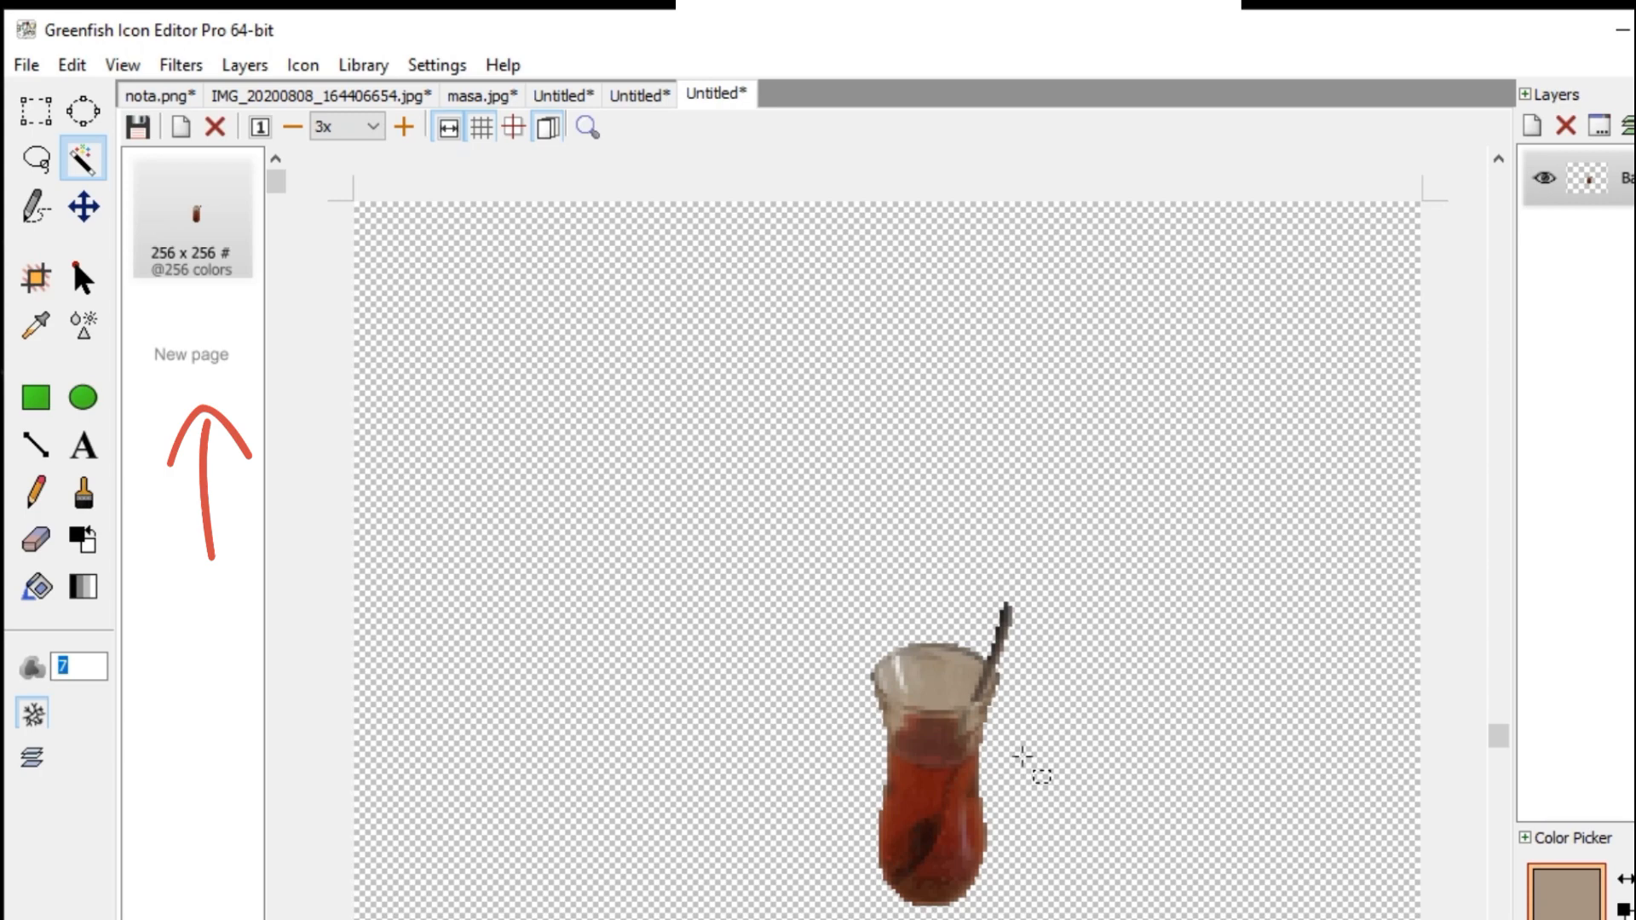
# Export the new glass icon's page under the file name "çay bardağı", choosing its file type
pyautogui.click(303, 64)
pyautogui.click(433, 272)
pyautogui.click(869, 815)
pyautogui.click(457, 573)
pyautogui.click(522, 791)
pyautogui.write('çay bardağı')
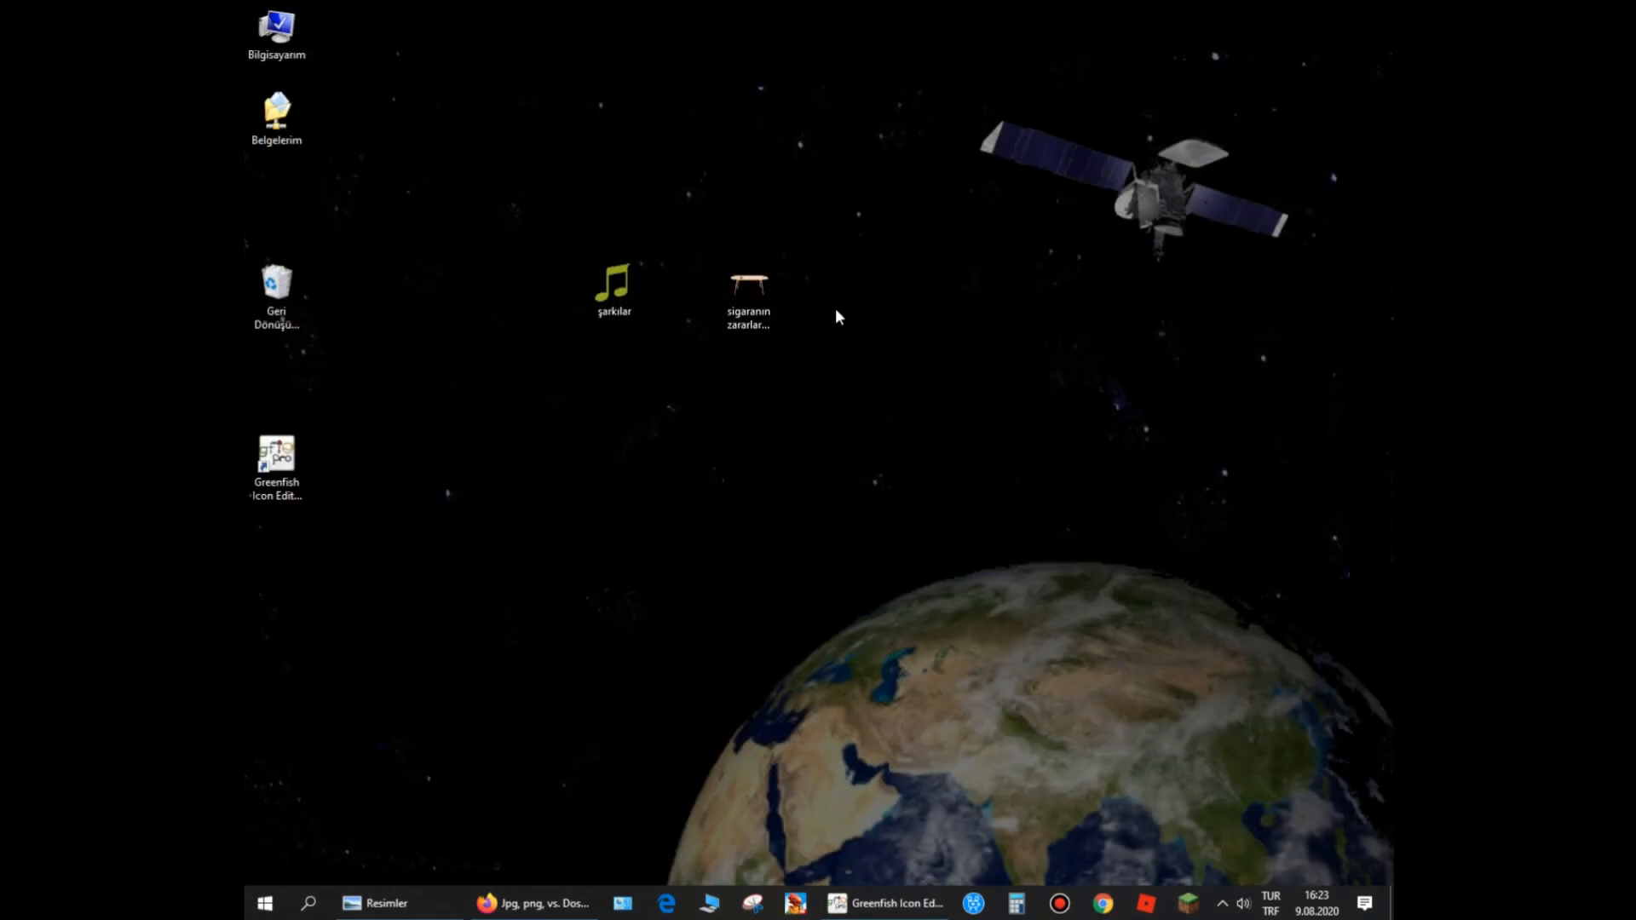
# Change the icon of the desktop folder "sigaranın zararları videoları" to the exported tea glass icon
pyautogui.rightClick(721, 287)
pyautogui.click(927, 733)
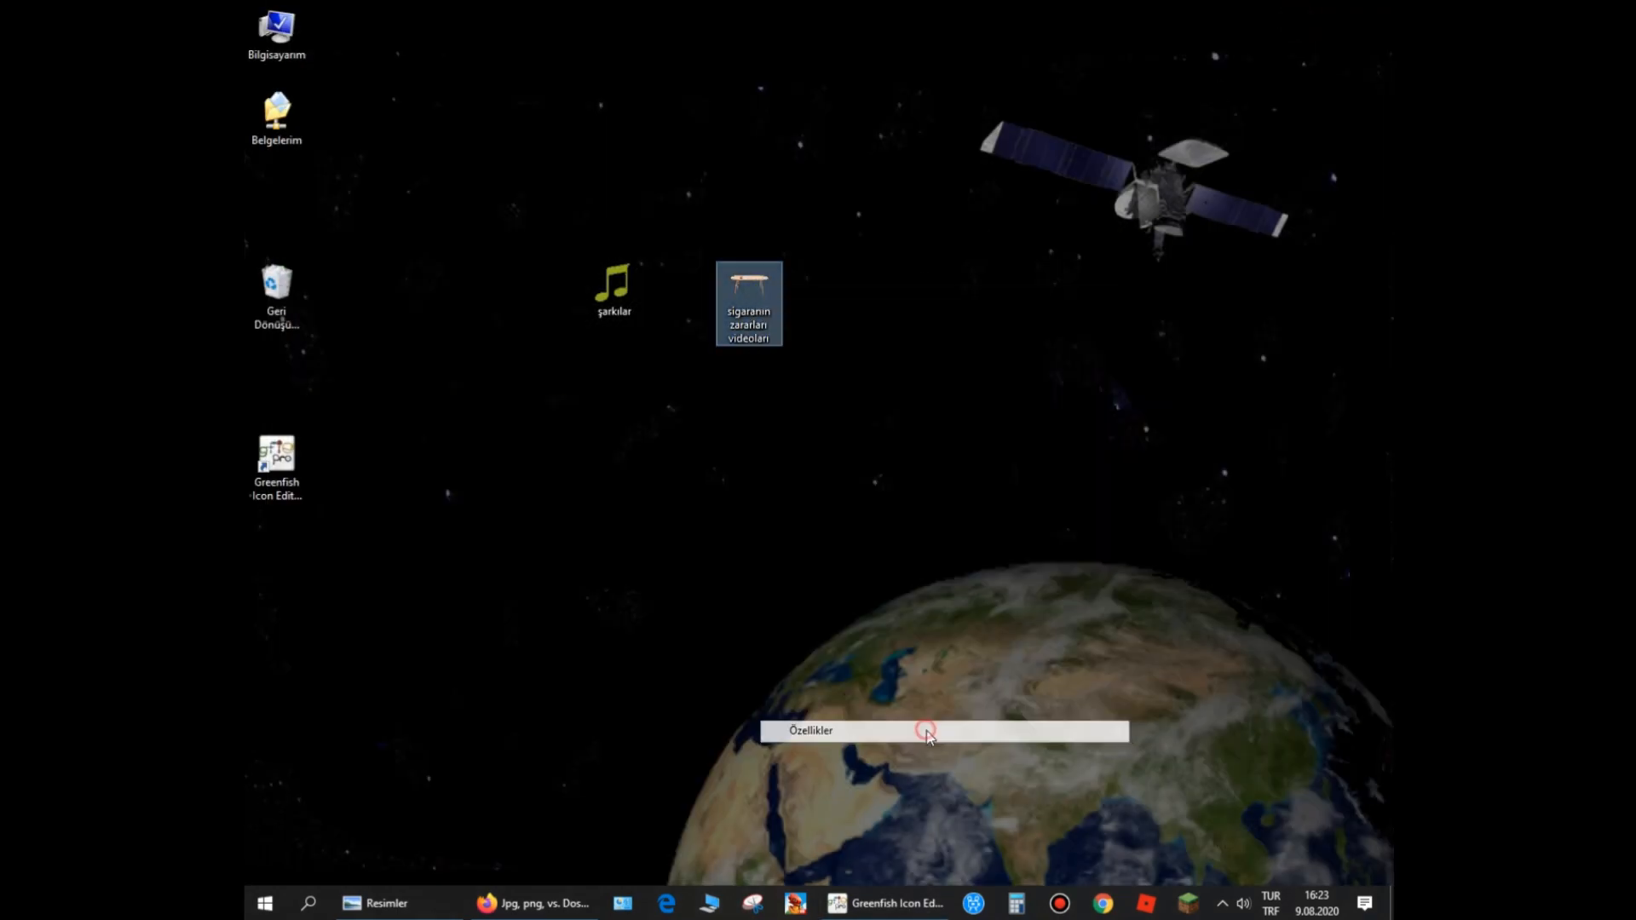
pyautogui.click(1012, 332)
pyautogui.click(835, 603)
pyautogui.click(1038, 442)
pyautogui.doubleClick(465, 281)
pyautogui.click(968, 676)
pyautogui.click(912, 702)
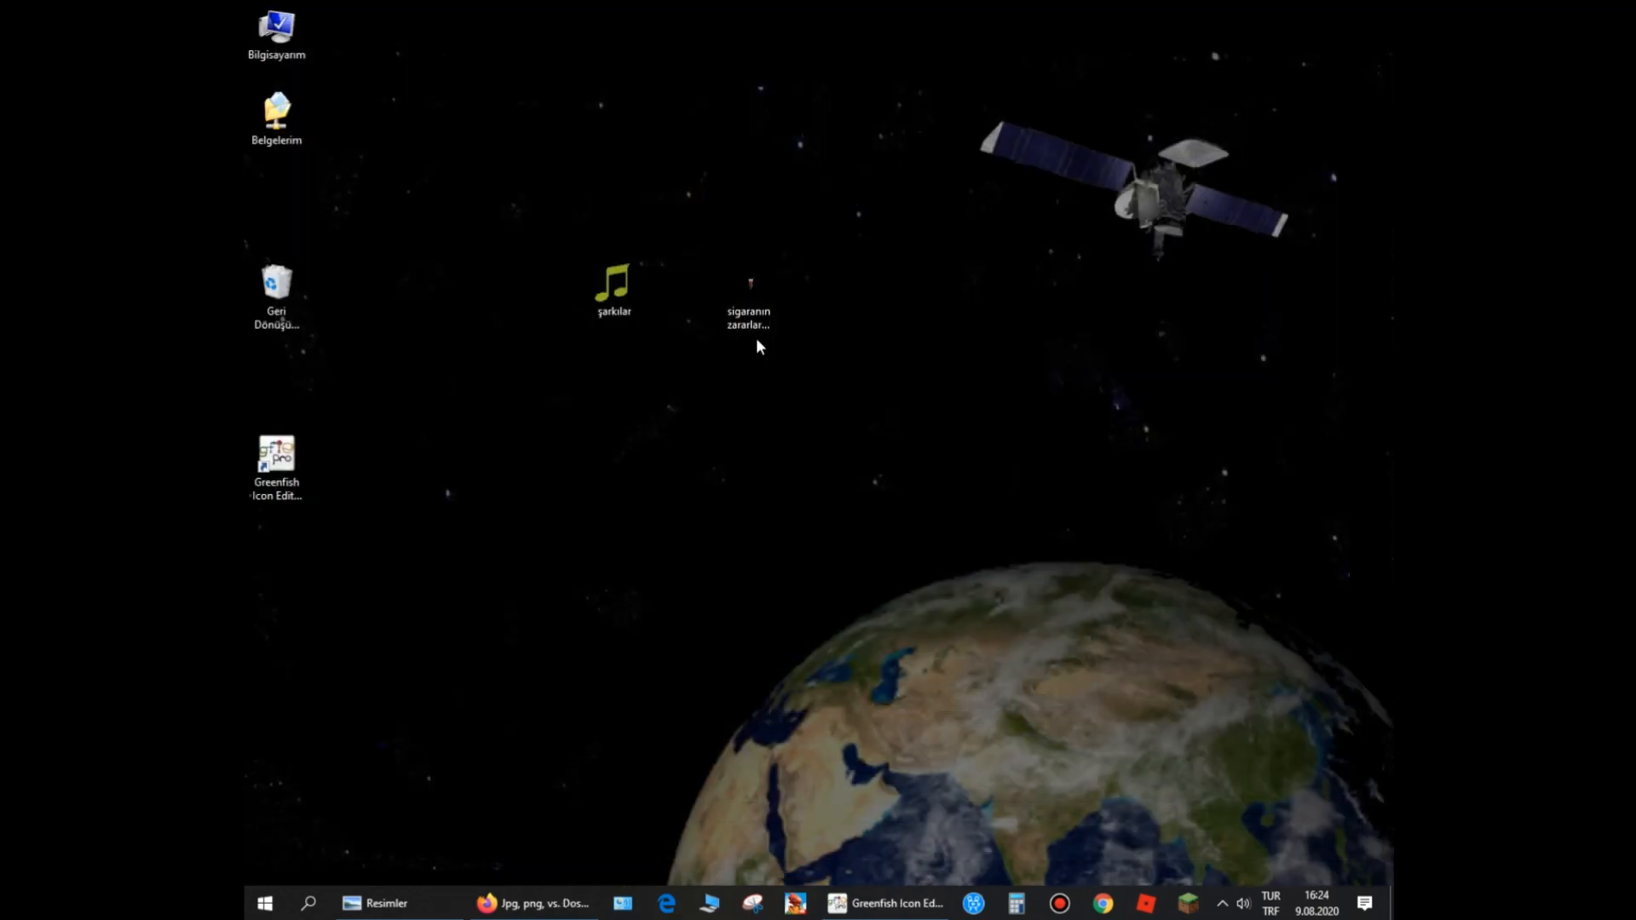
pyautogui.click(814, 420)
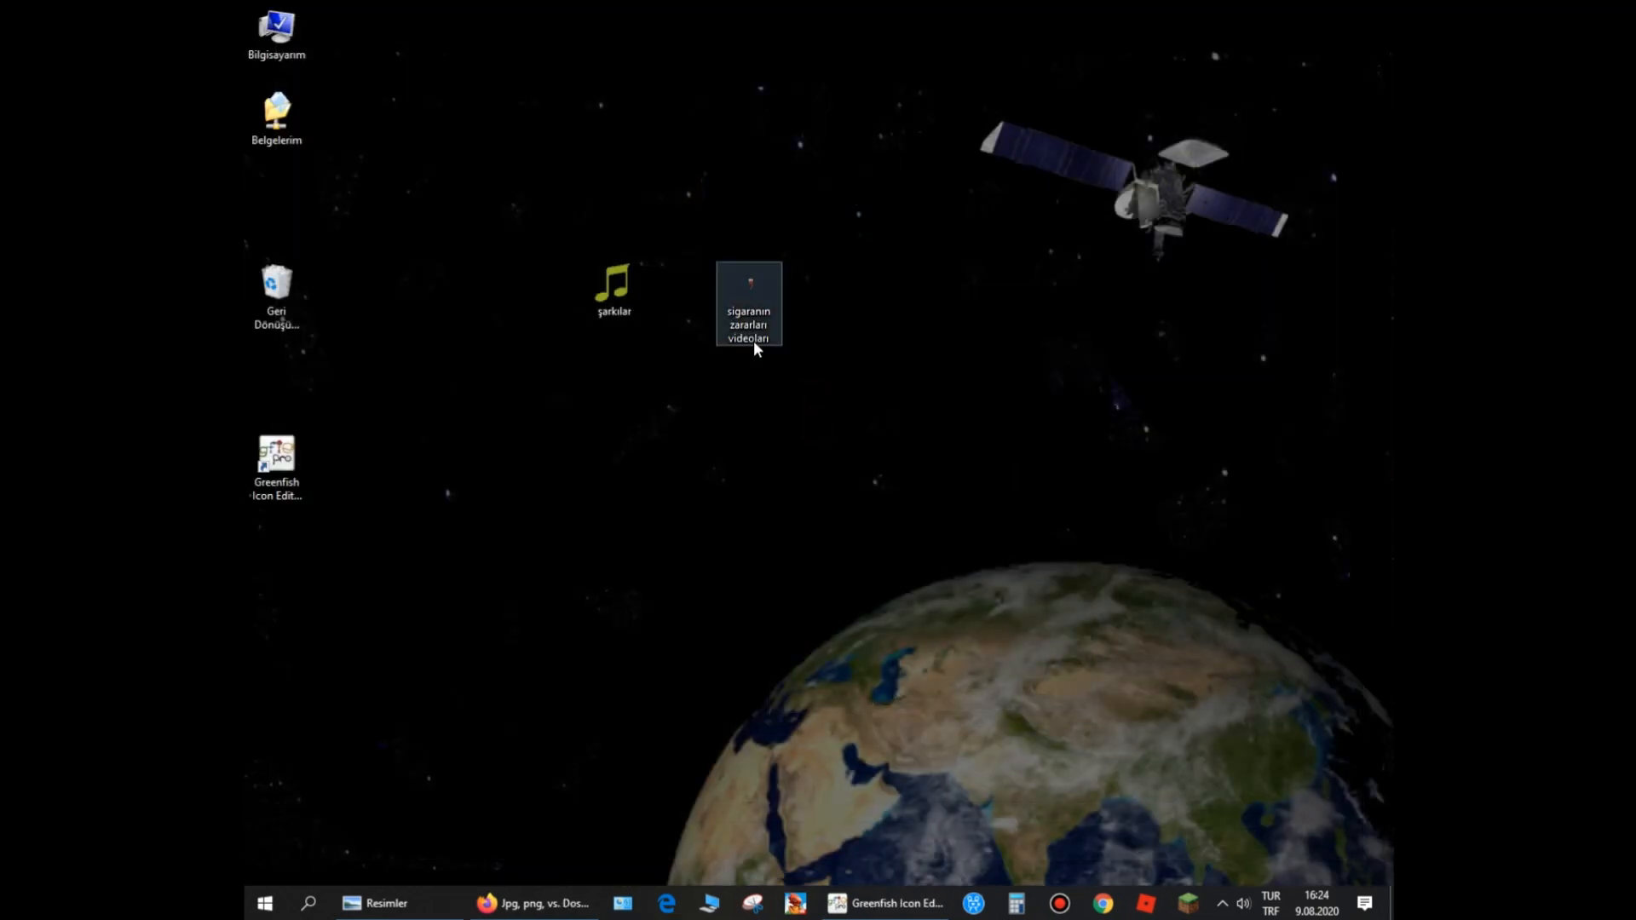
pyautogui.click(836, 442)
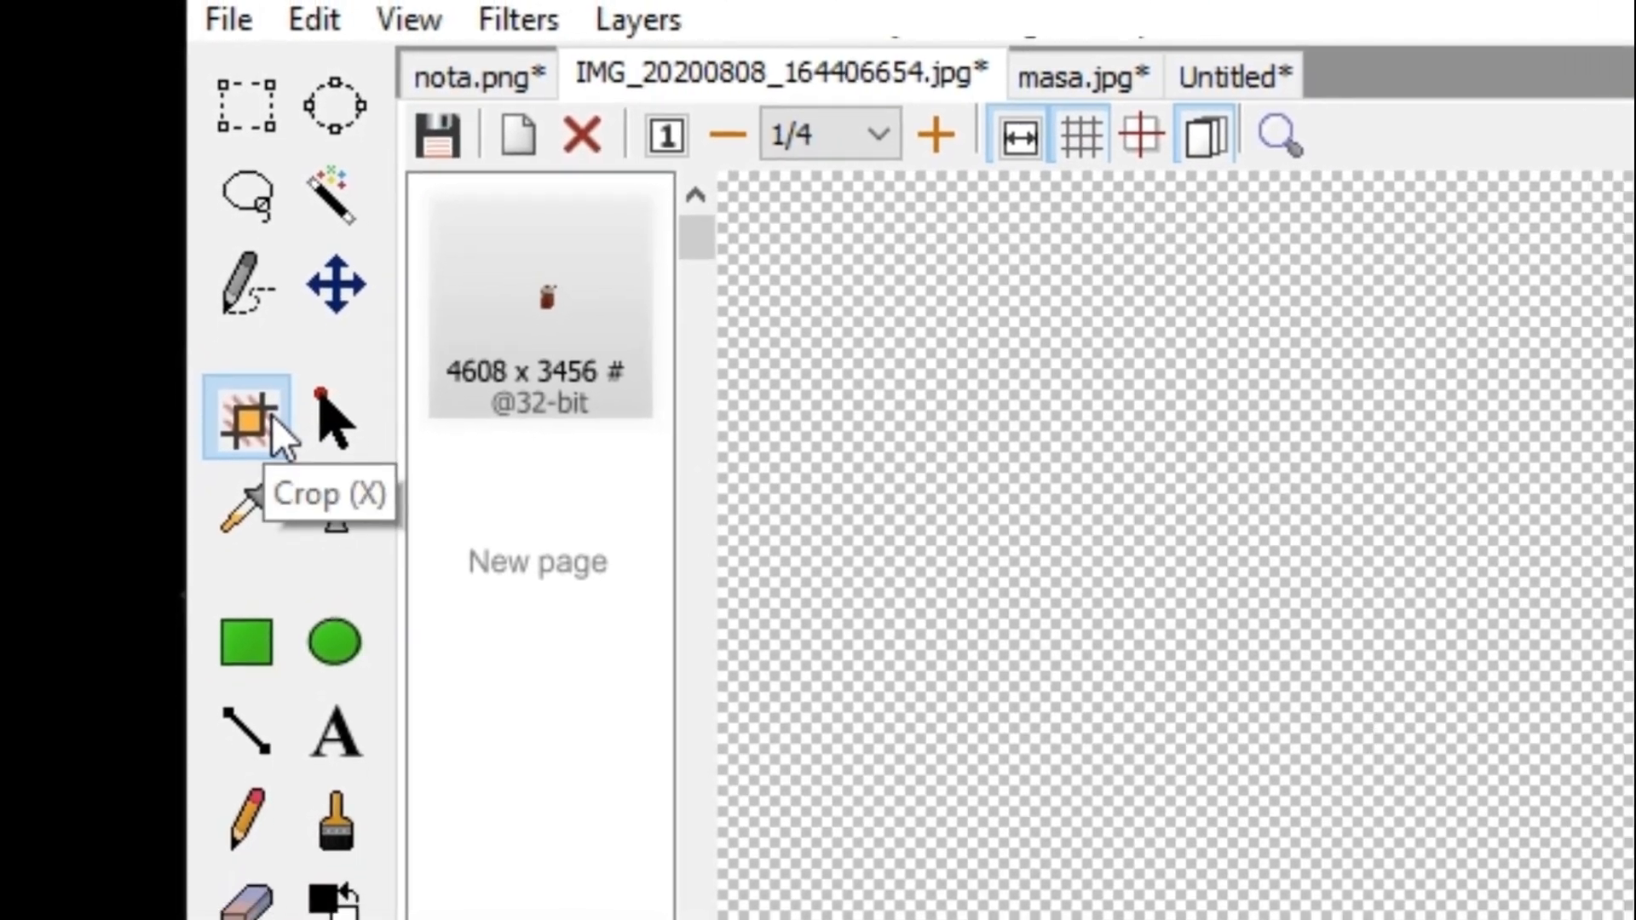
# Crop the tea glass image closely around the glass and spoon, removing the surrounding transparent area
pyautogui.click(266, 377)
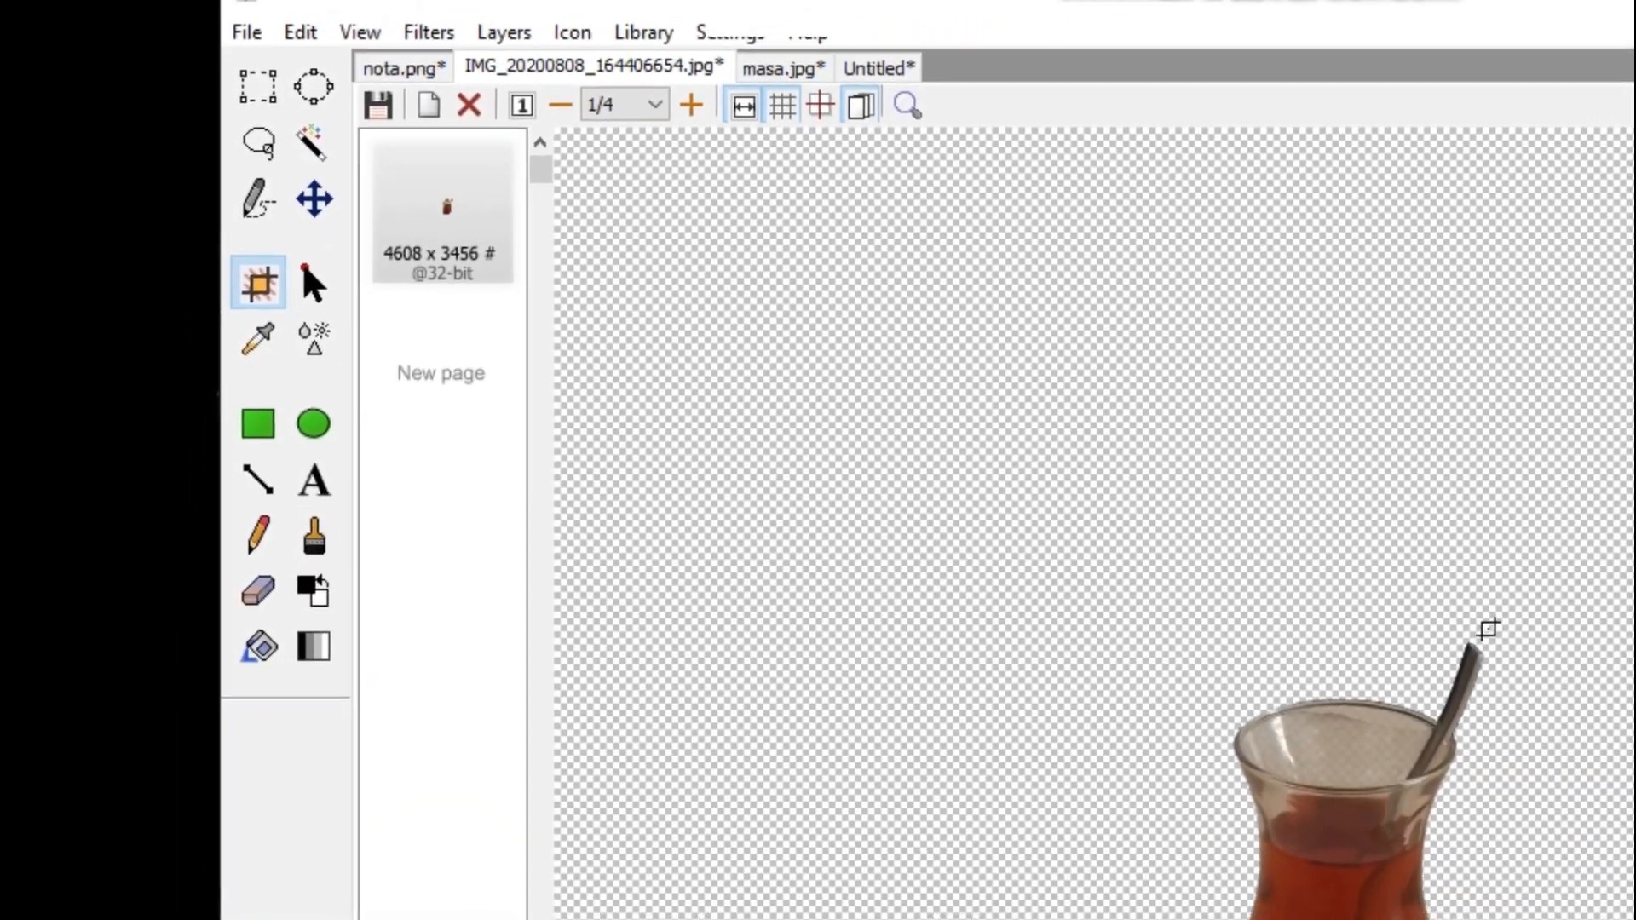
pyautogui.click(1635, 869)
pyautogui.moveTo(1260, 537); pyautogui.dragTo(1071, 913)
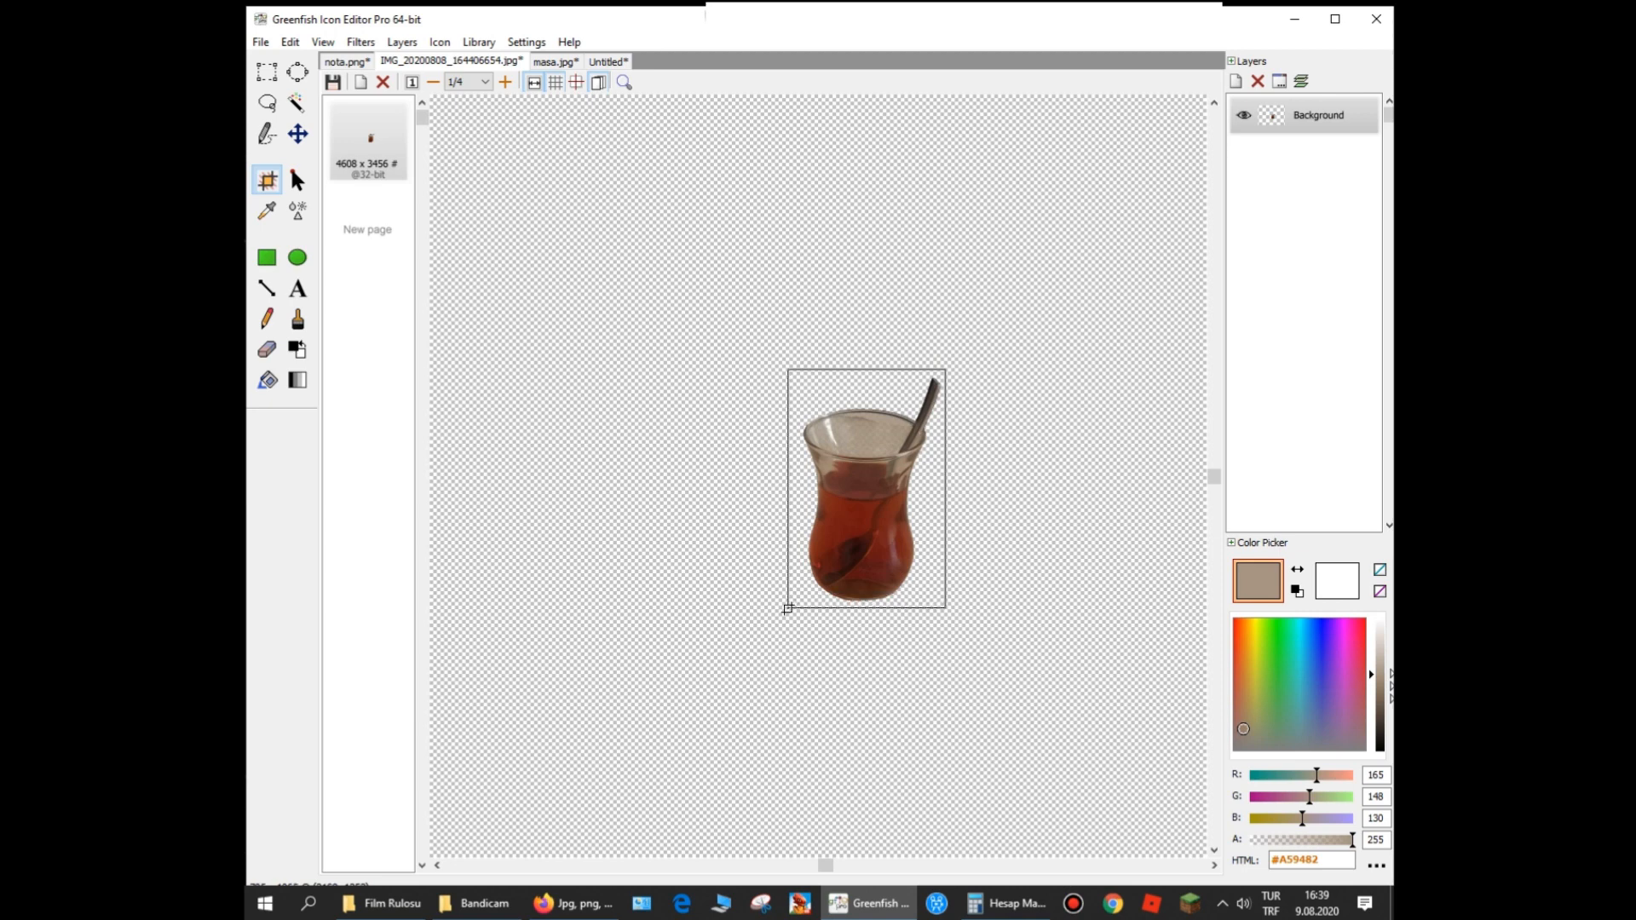
pyautogui.moveTo(787, 608); pyautogui.dragTo(788, 609)
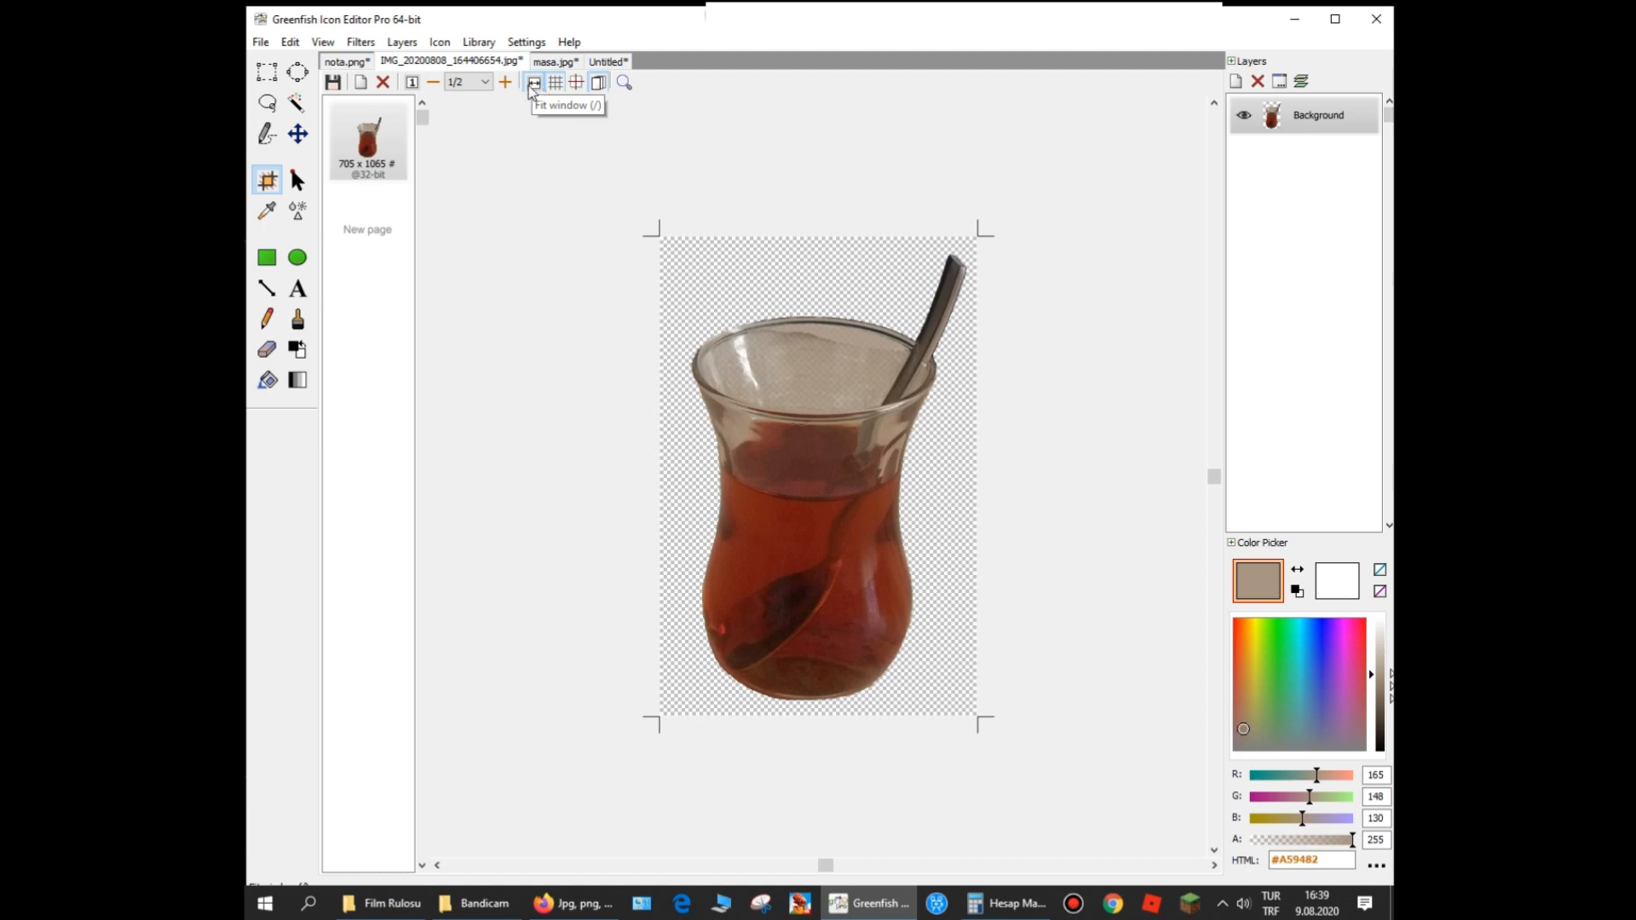
pyautogui.press('l')
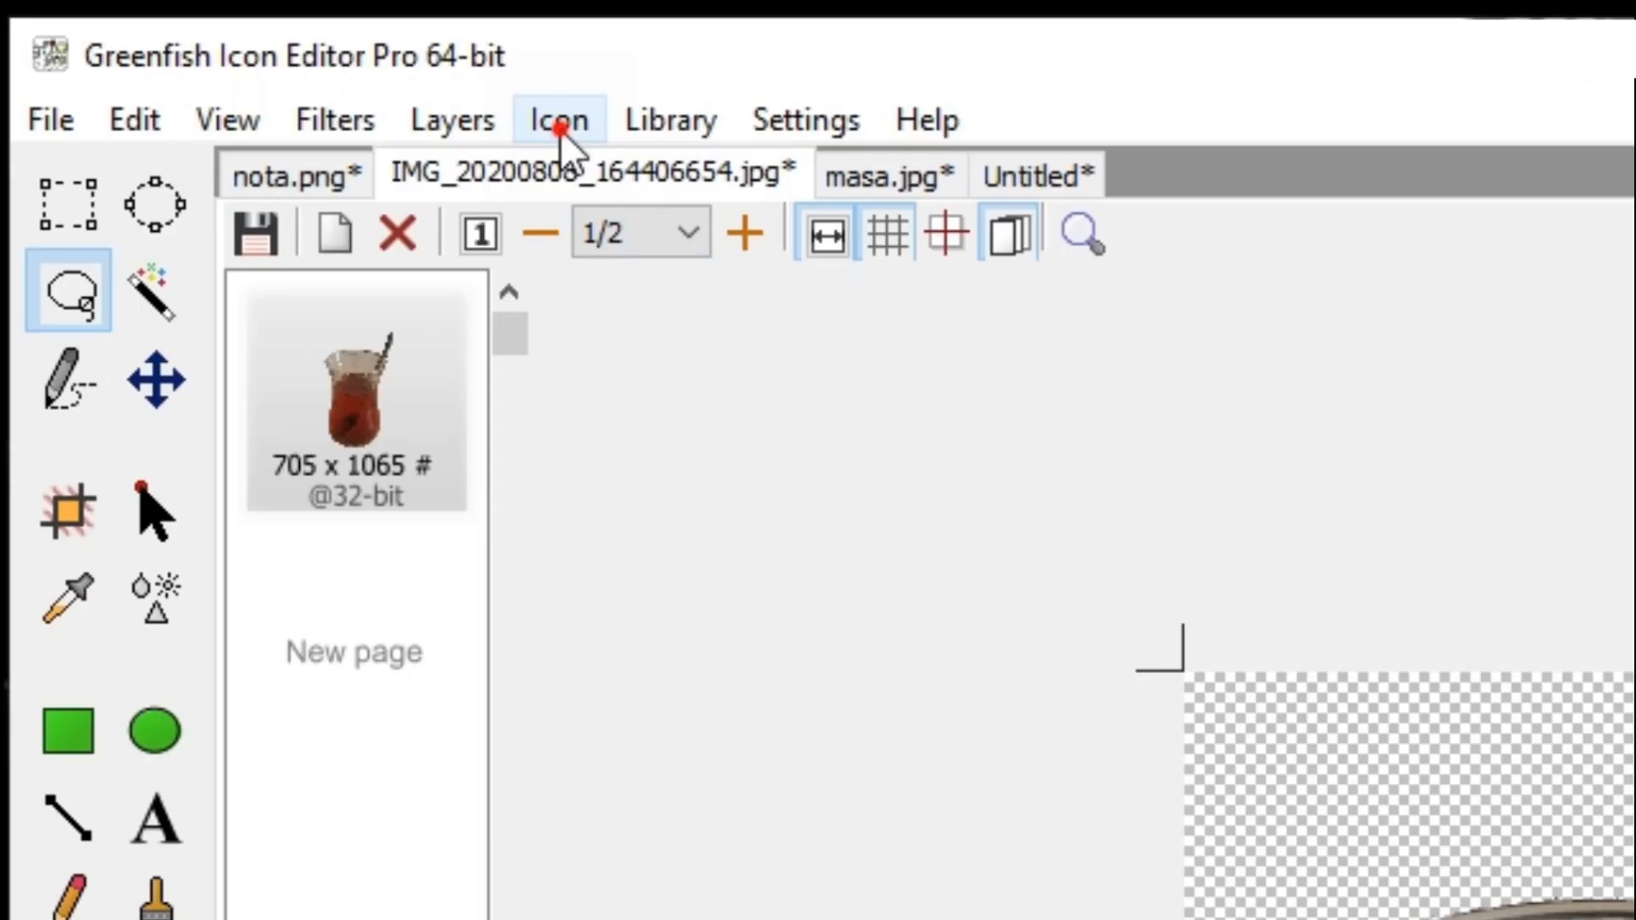
# In the glass page's properties, set the width to 352, using the Calculator to halve 705
pyautogui.click(440, 44)
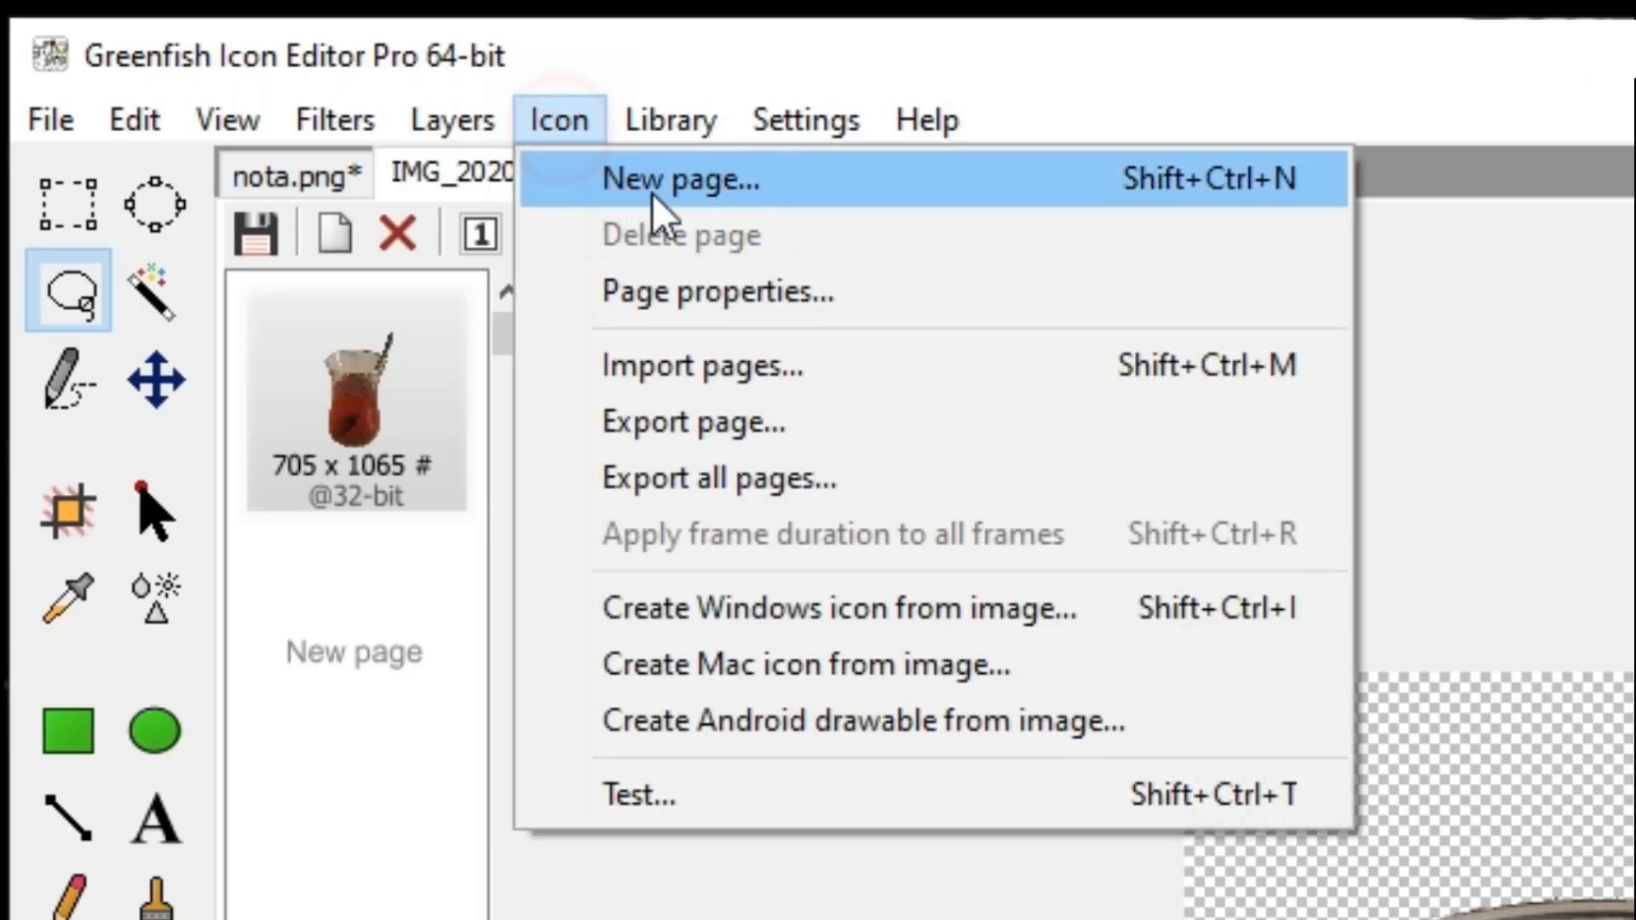
pyautogui.click(740, 288)
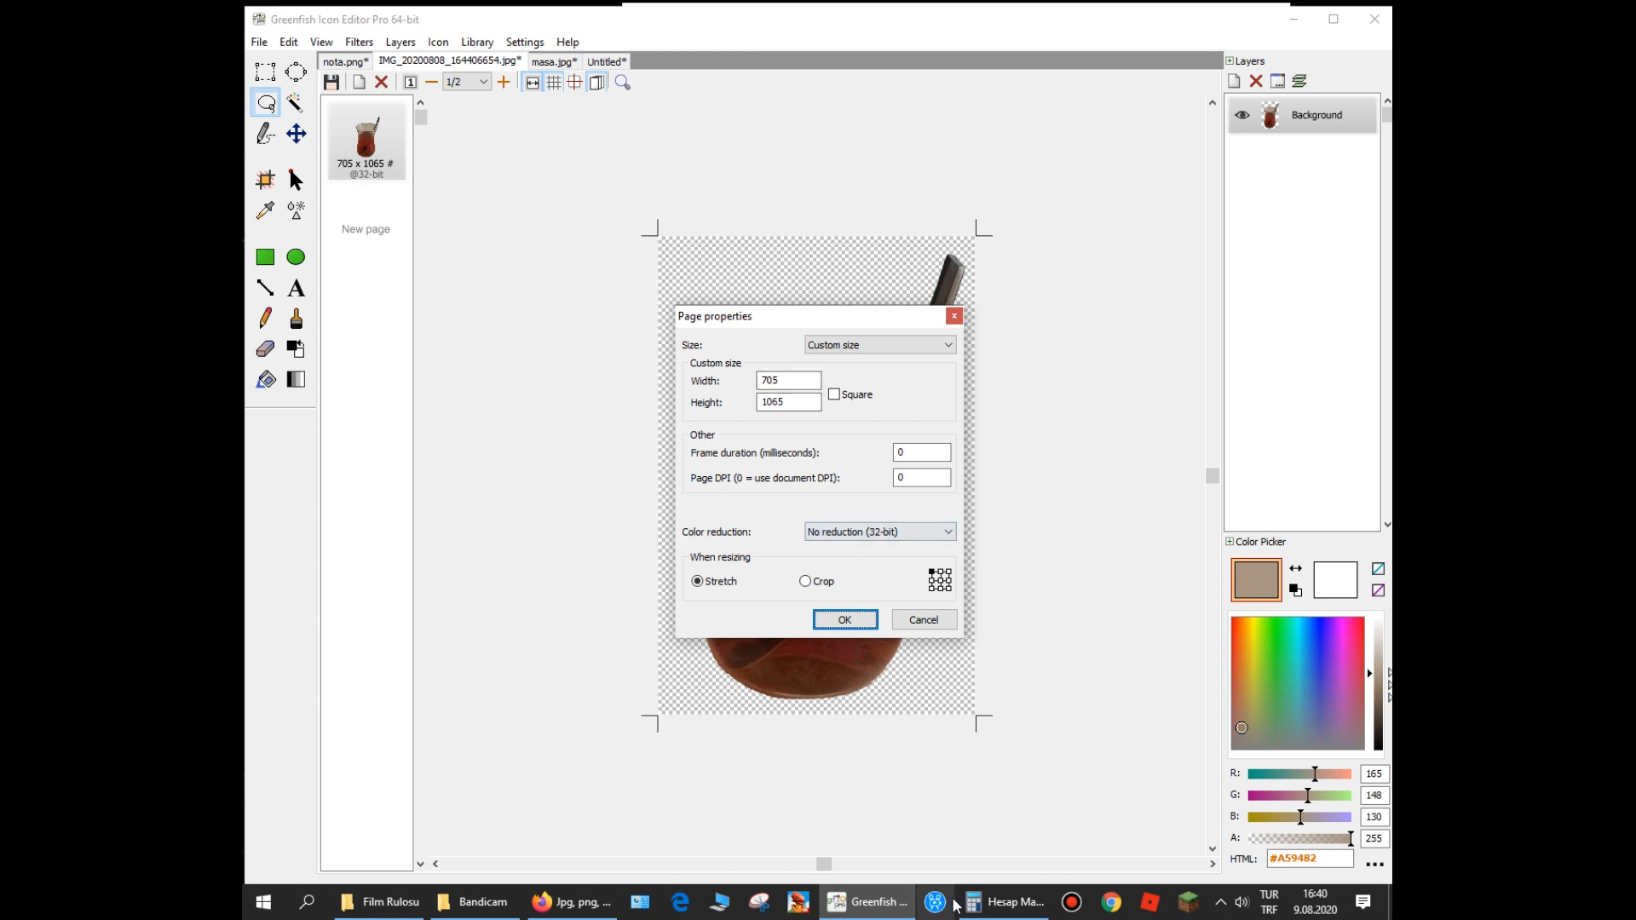
pyautogui.click(1003, 901)
pyautogui.click(1240, 617)
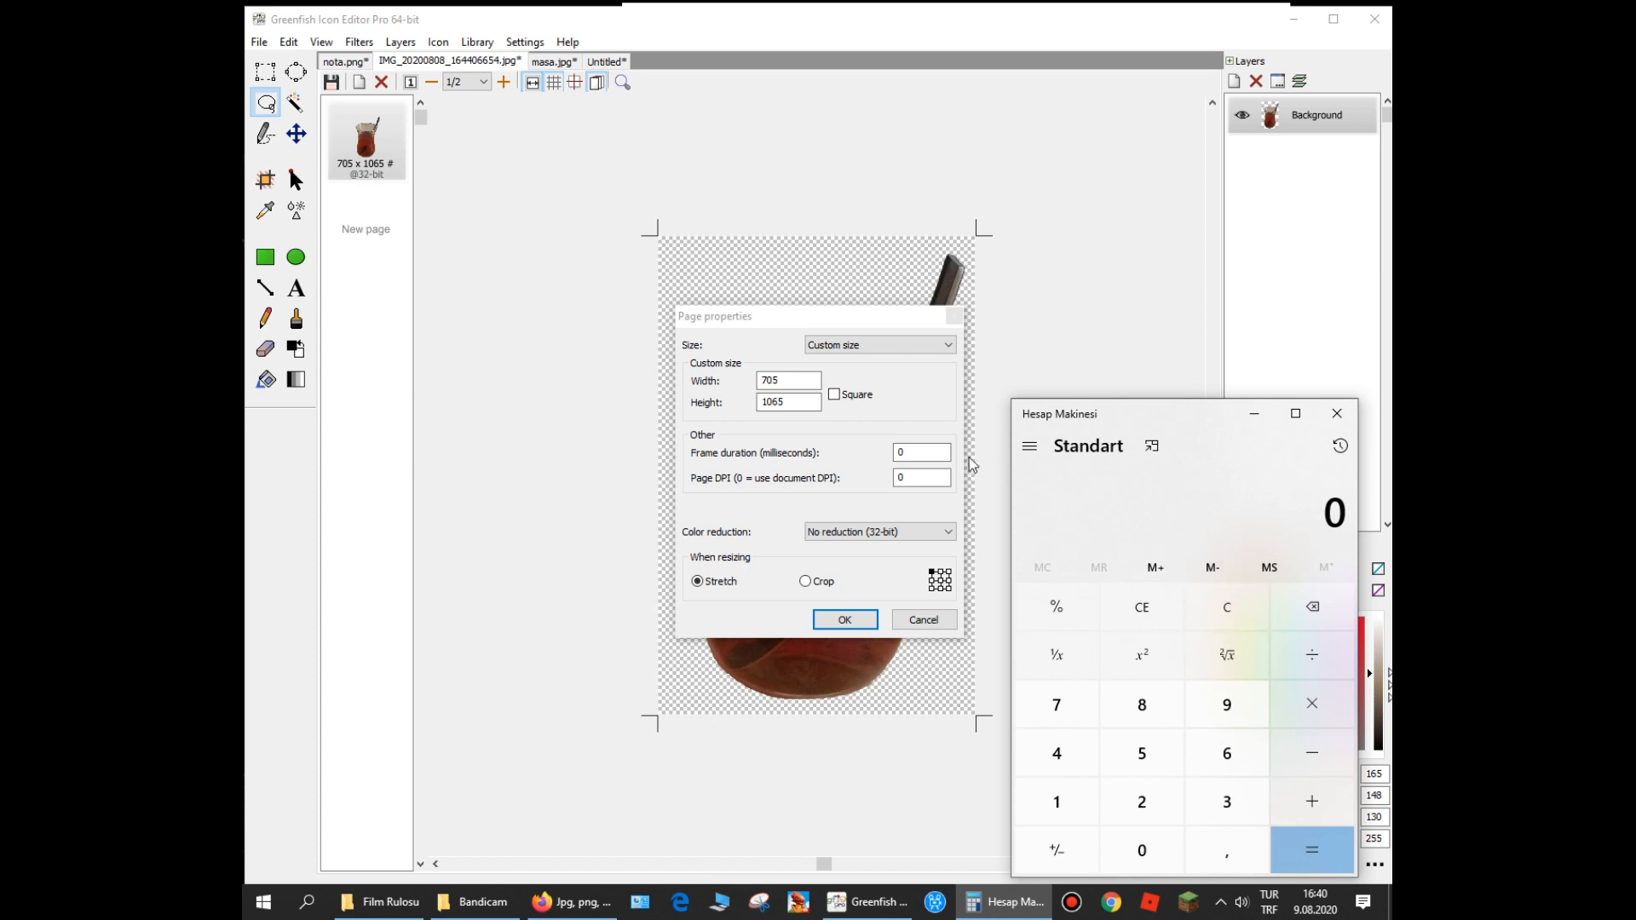
pyautogui.write('705')
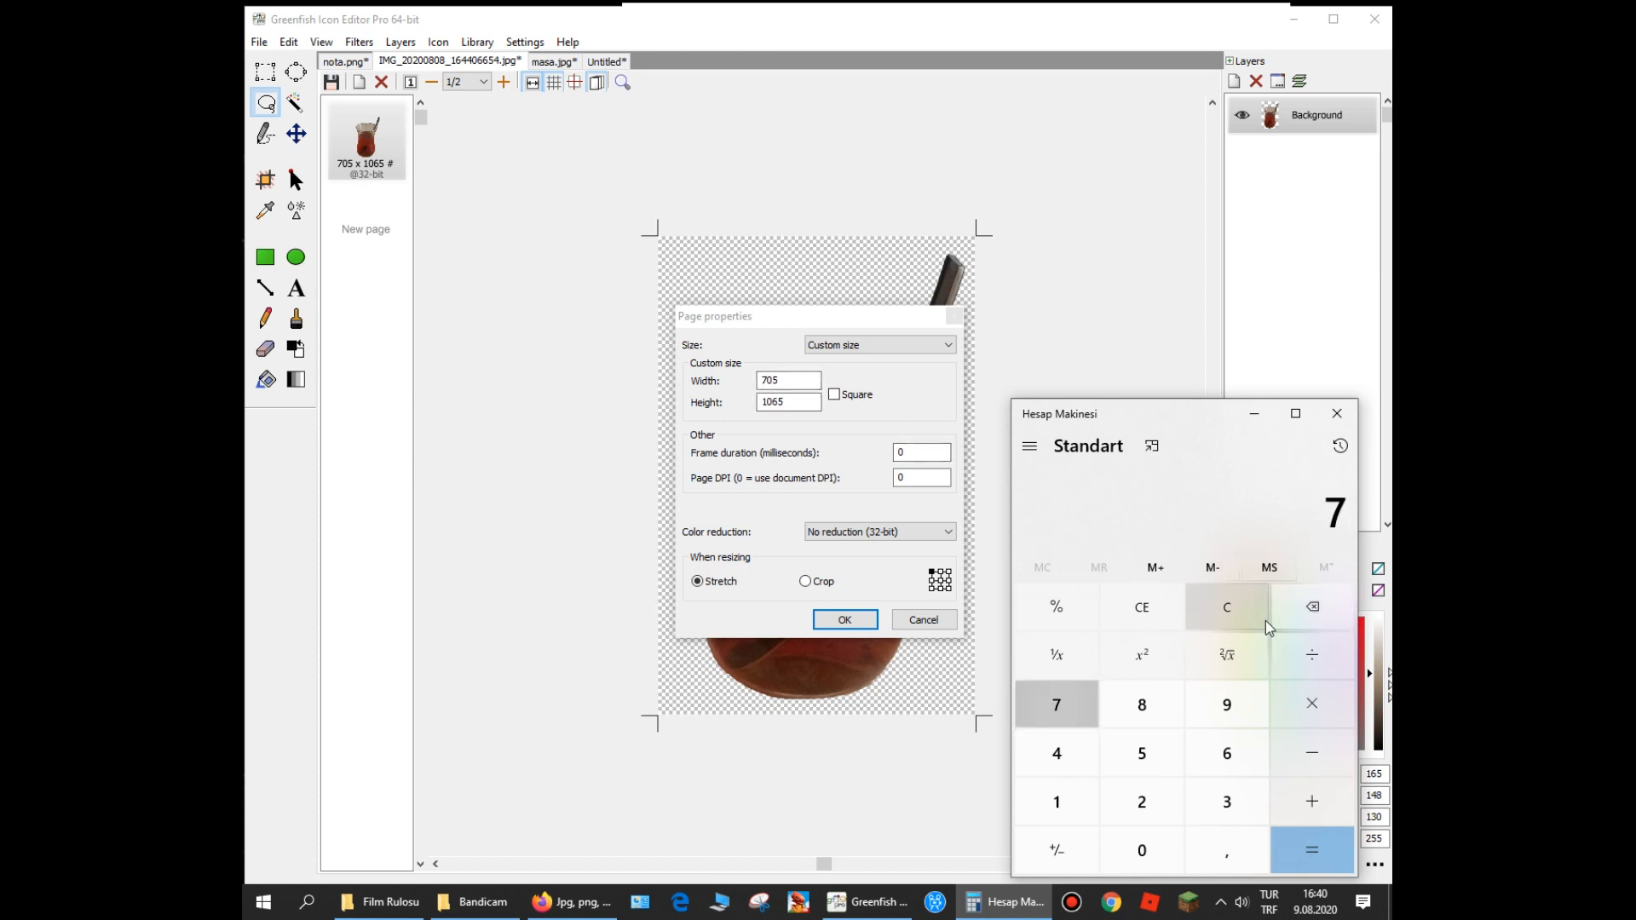
pyautogui.press('/')
pyautogui.write('2')
pyautogui.press('Return')
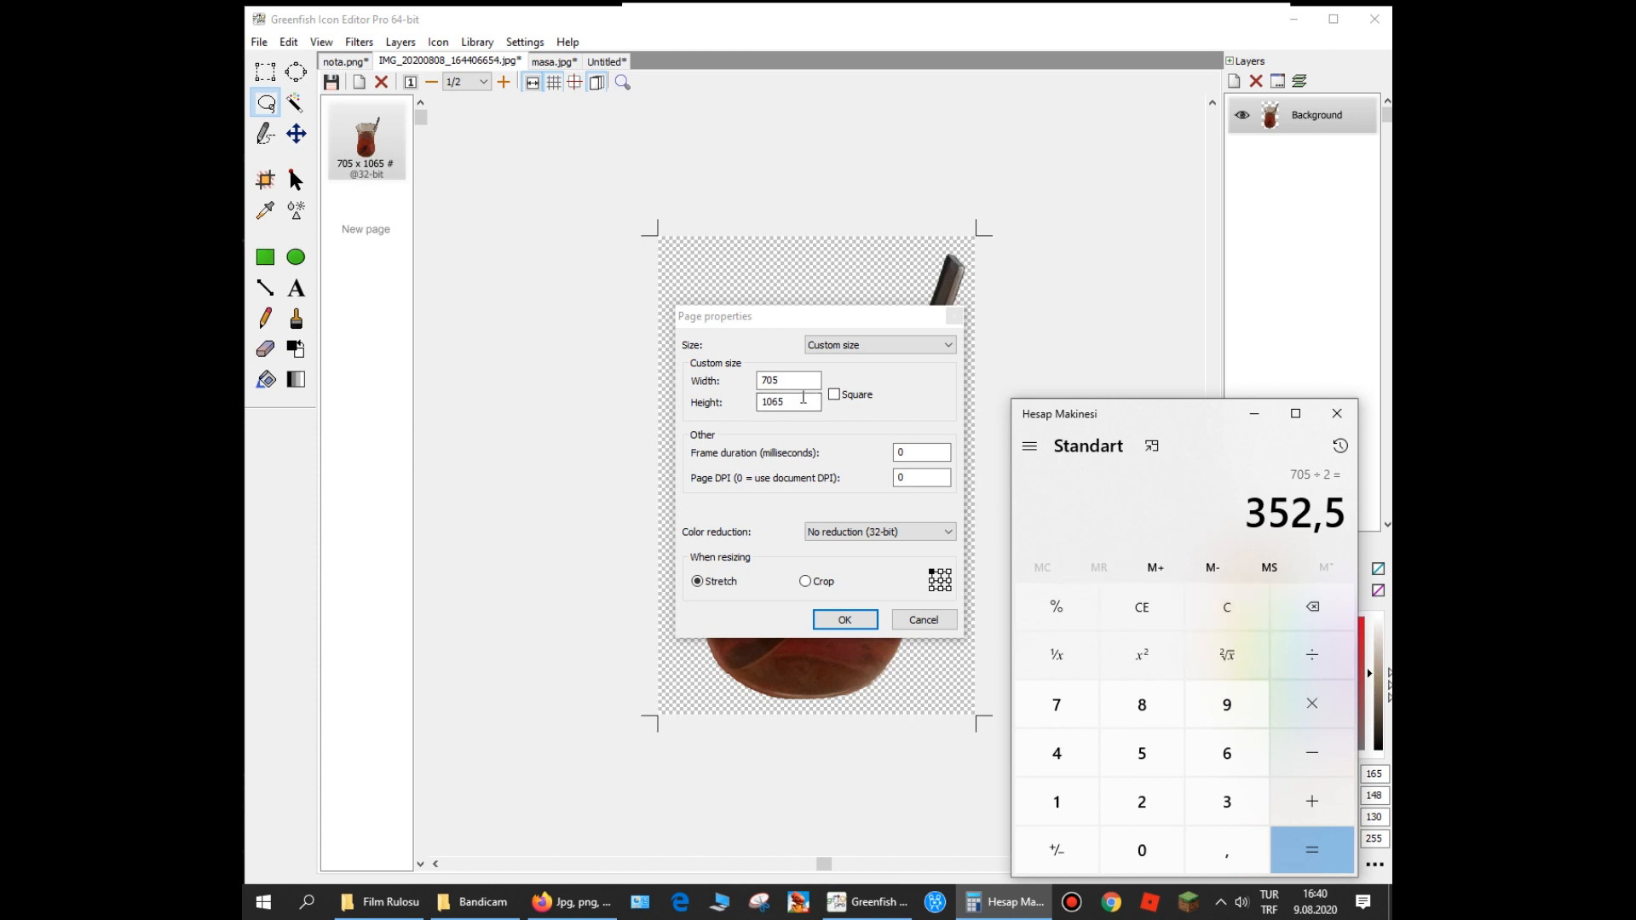
pyautogui.doubleClick(779, 381)
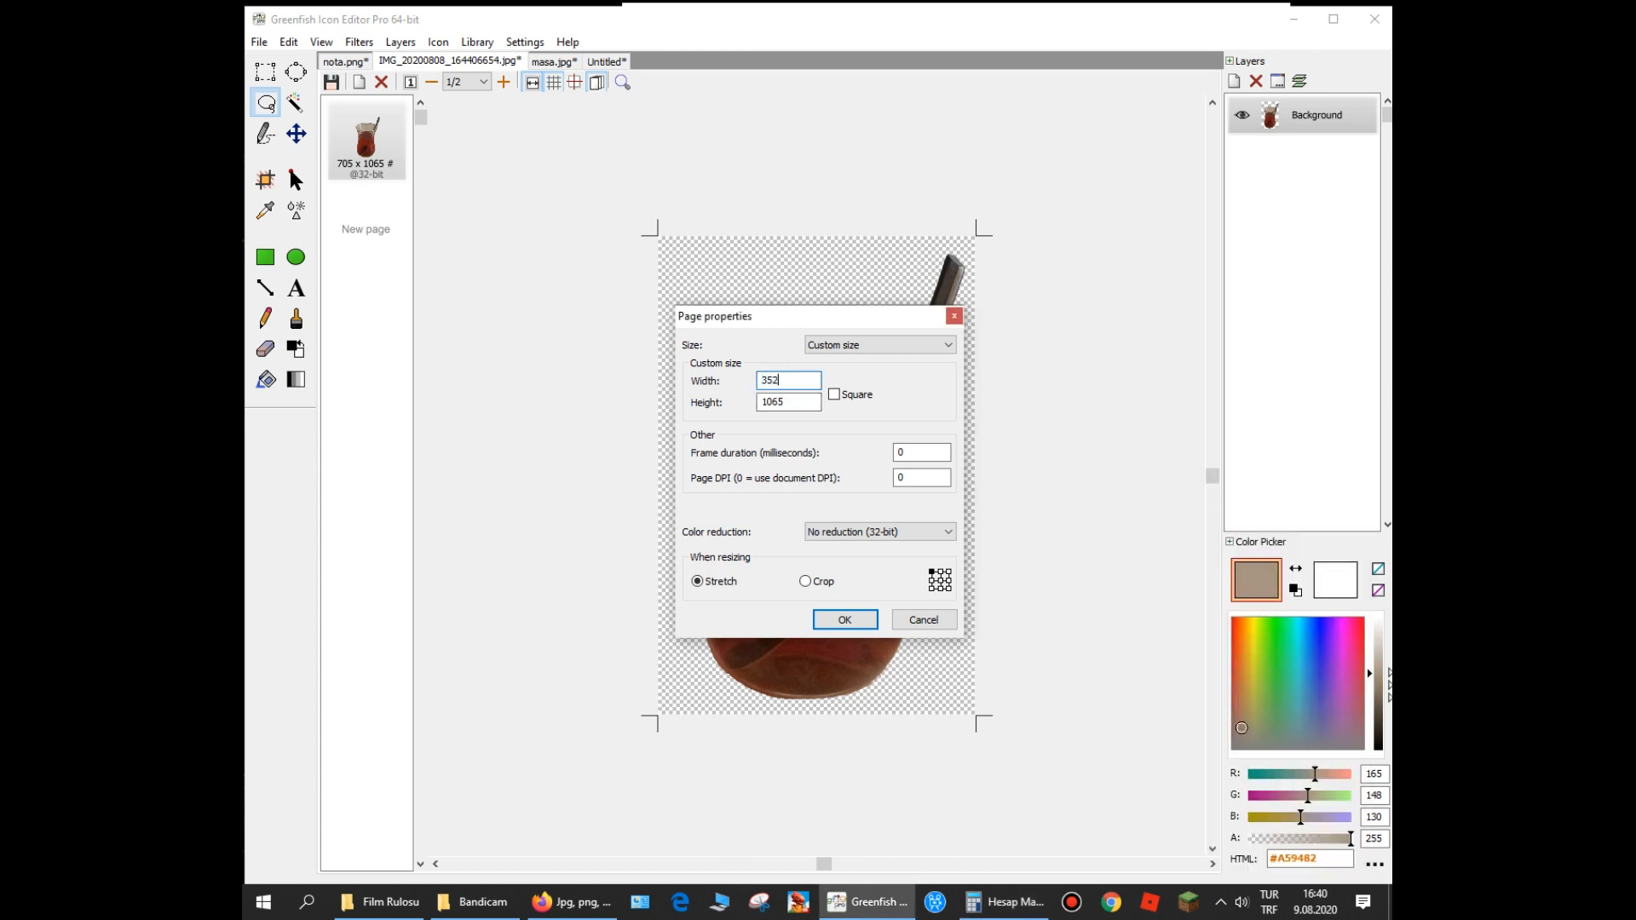
# Halve 1065 in the Calculator, set the page height to 532, and apply the new page size
pyautogui.click(1005, 901)
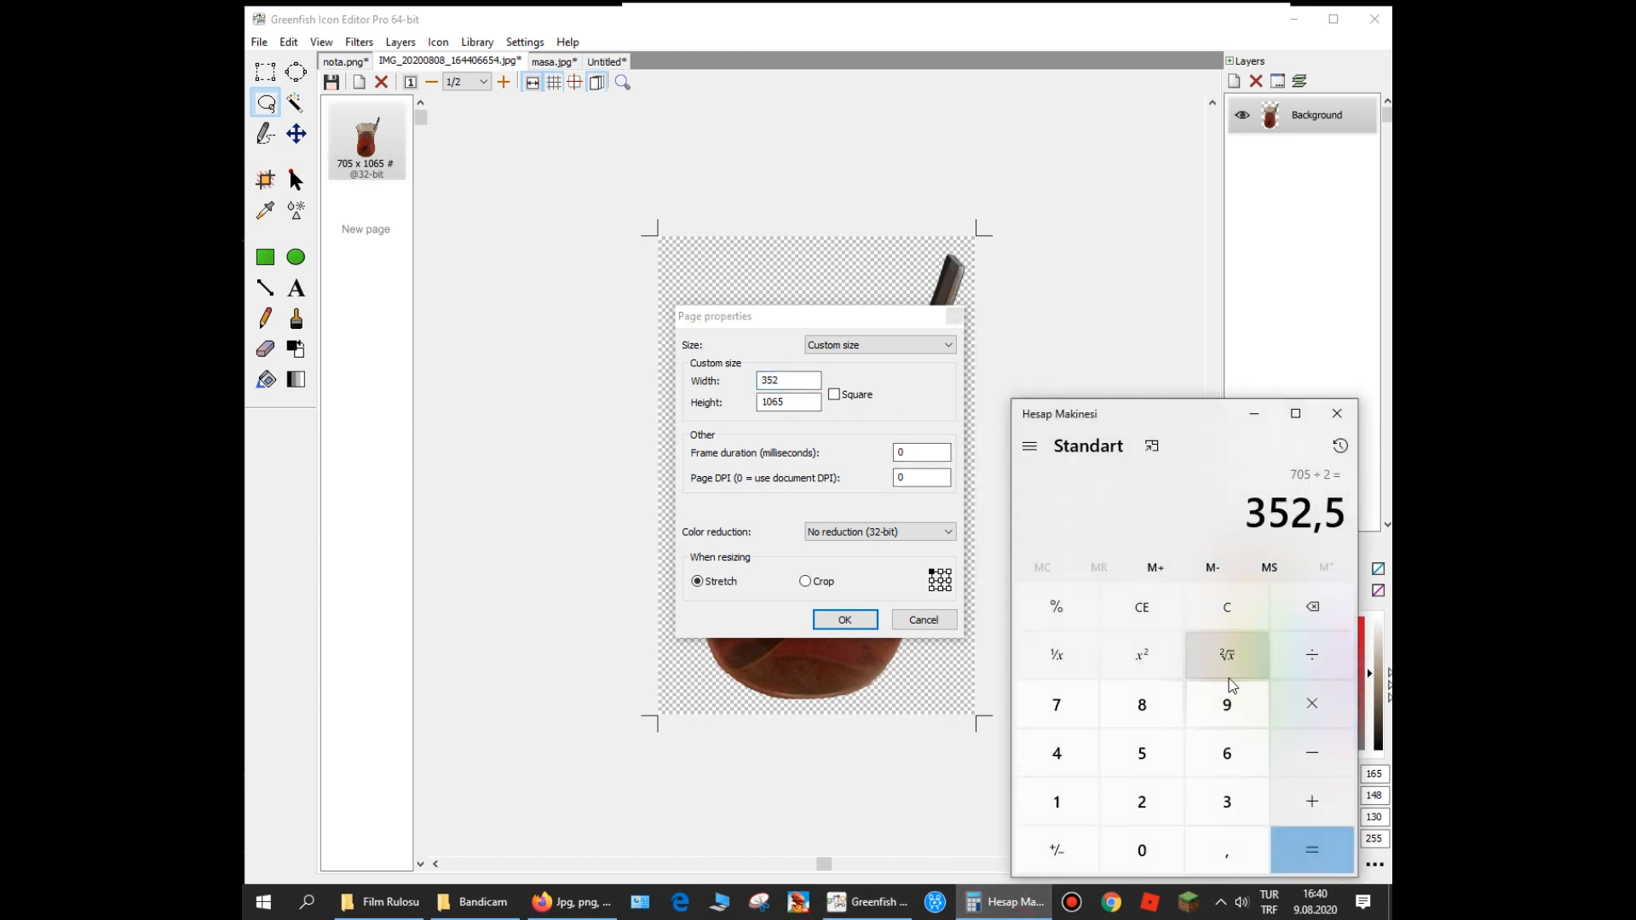
pyautogui.click(1214, 606)
pyautogui.write('10')
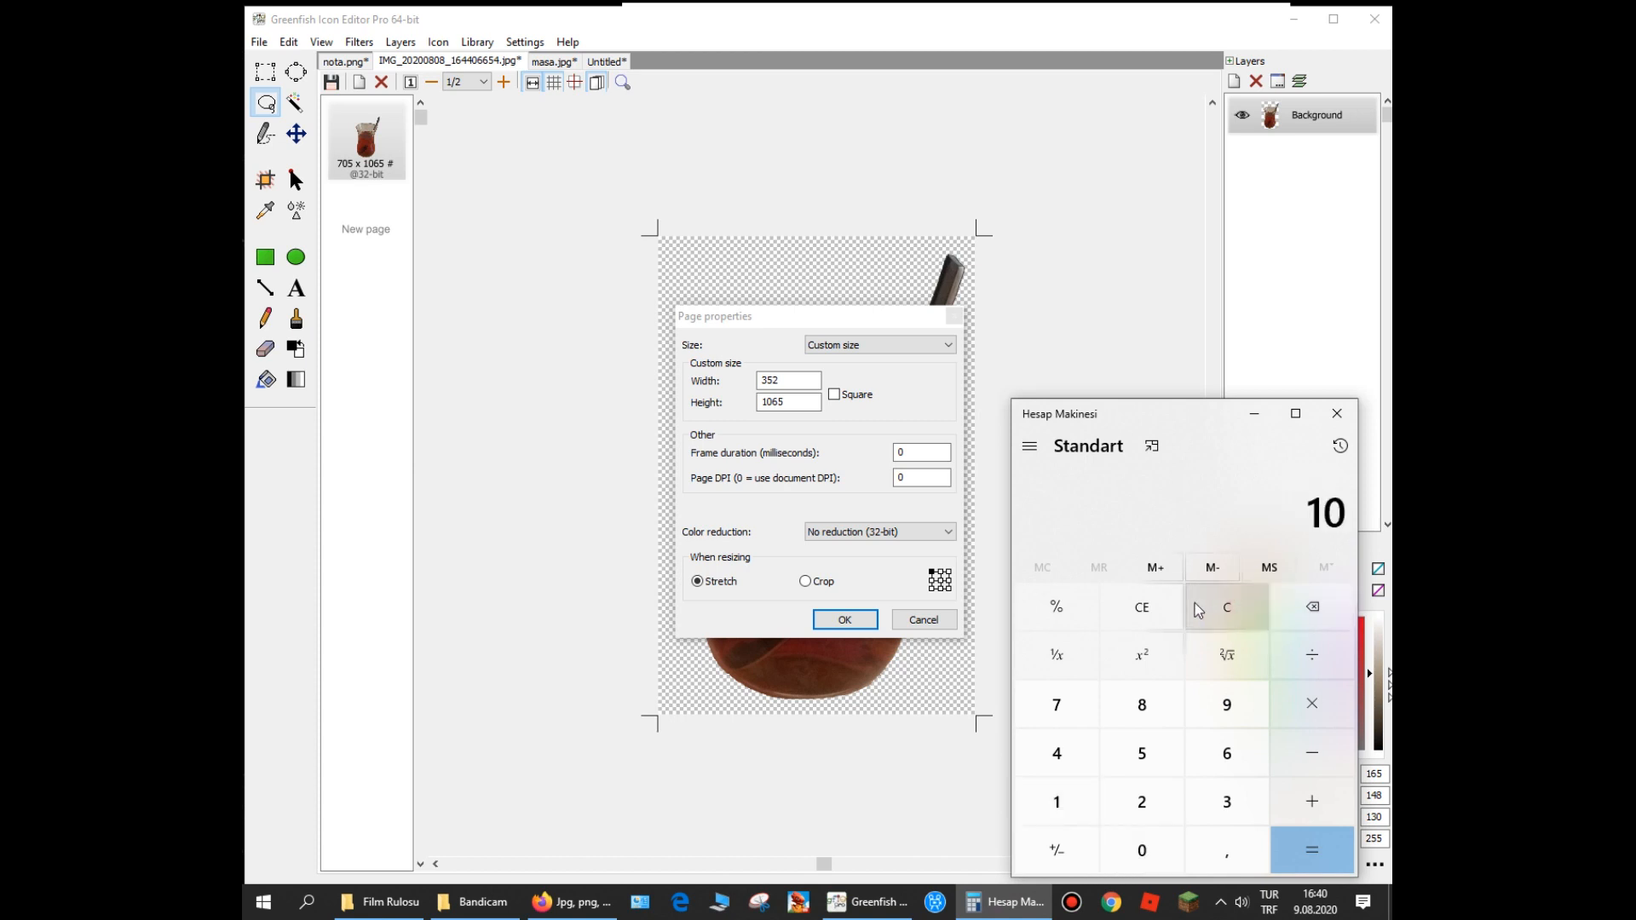
pyautogui.write('65/2')
pyautogui.press('Return')
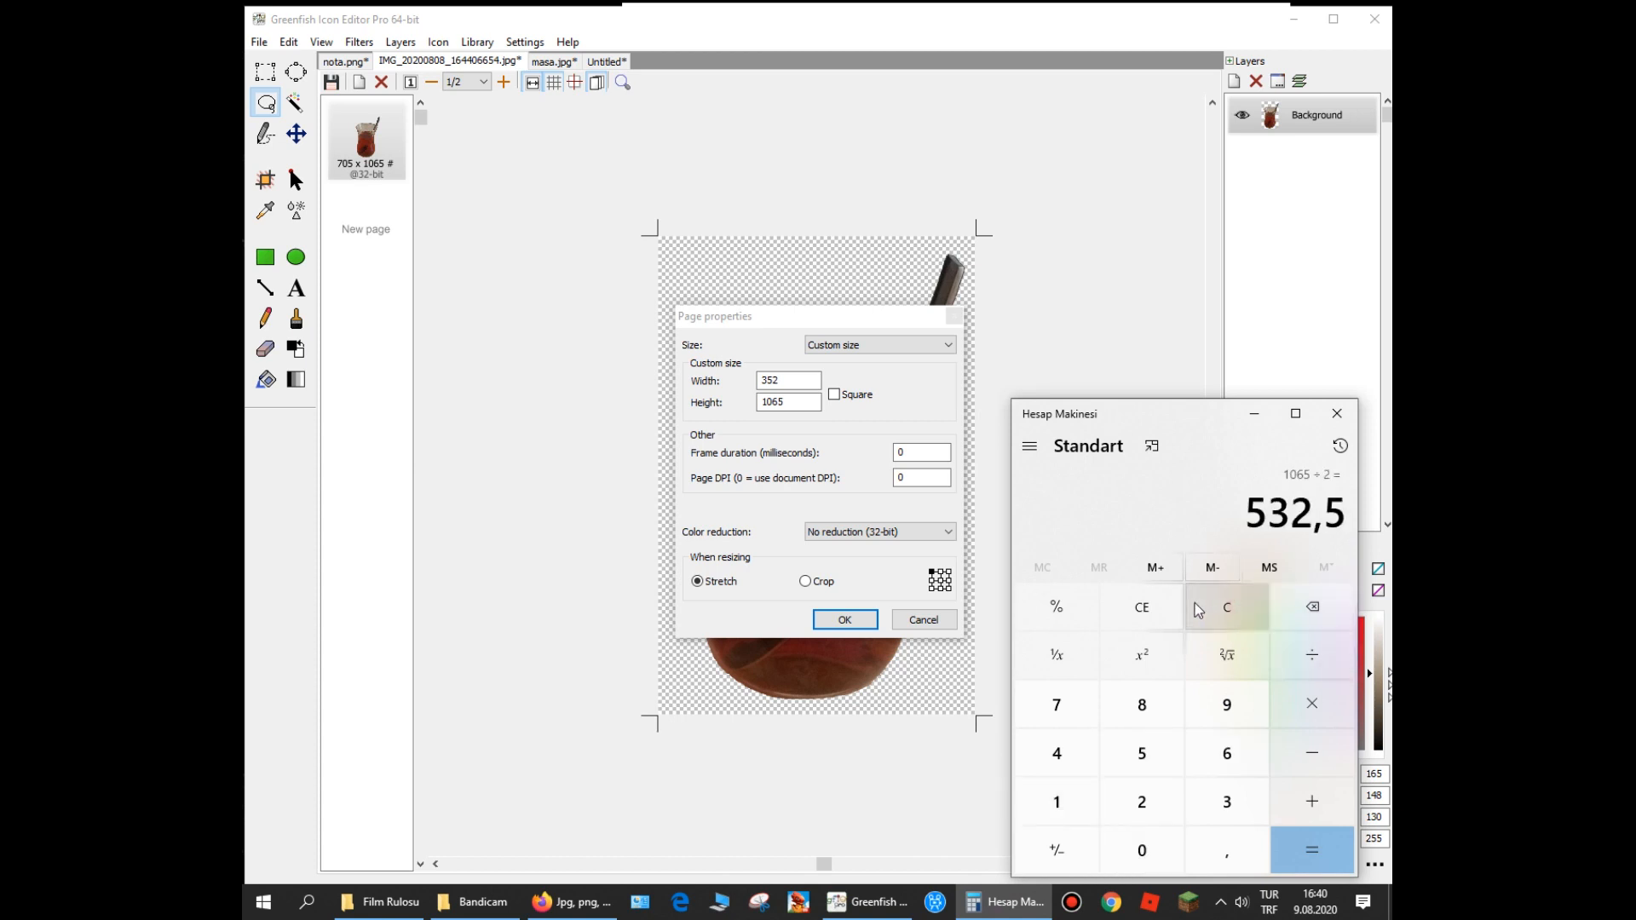
pyautogui.click(793, 403)
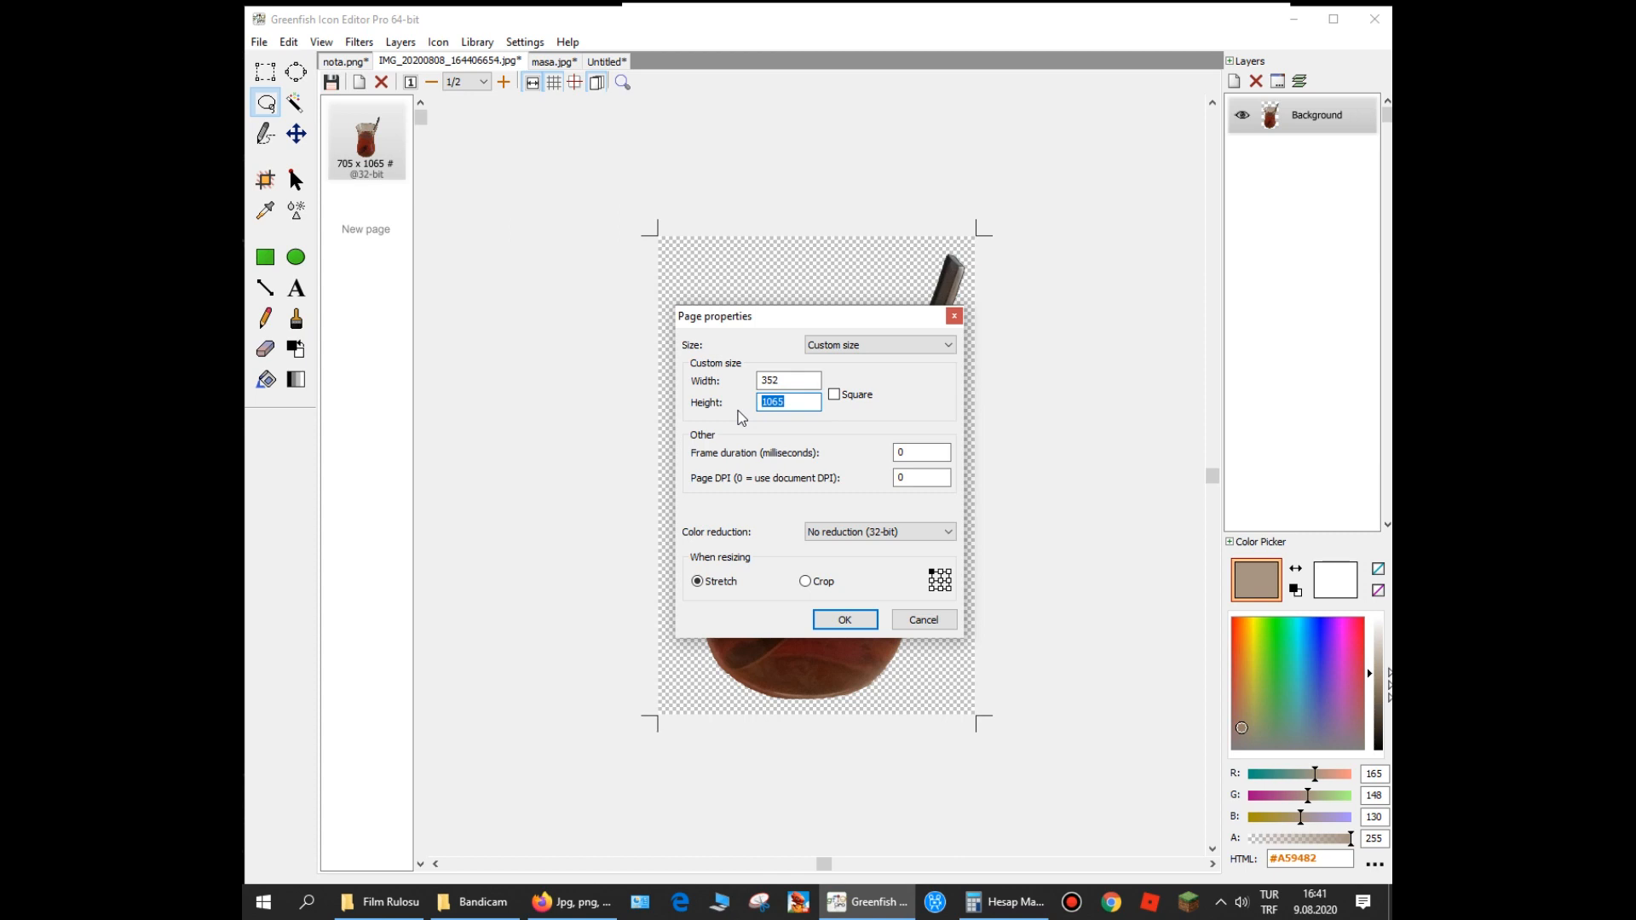
pyautogui.press('Return')
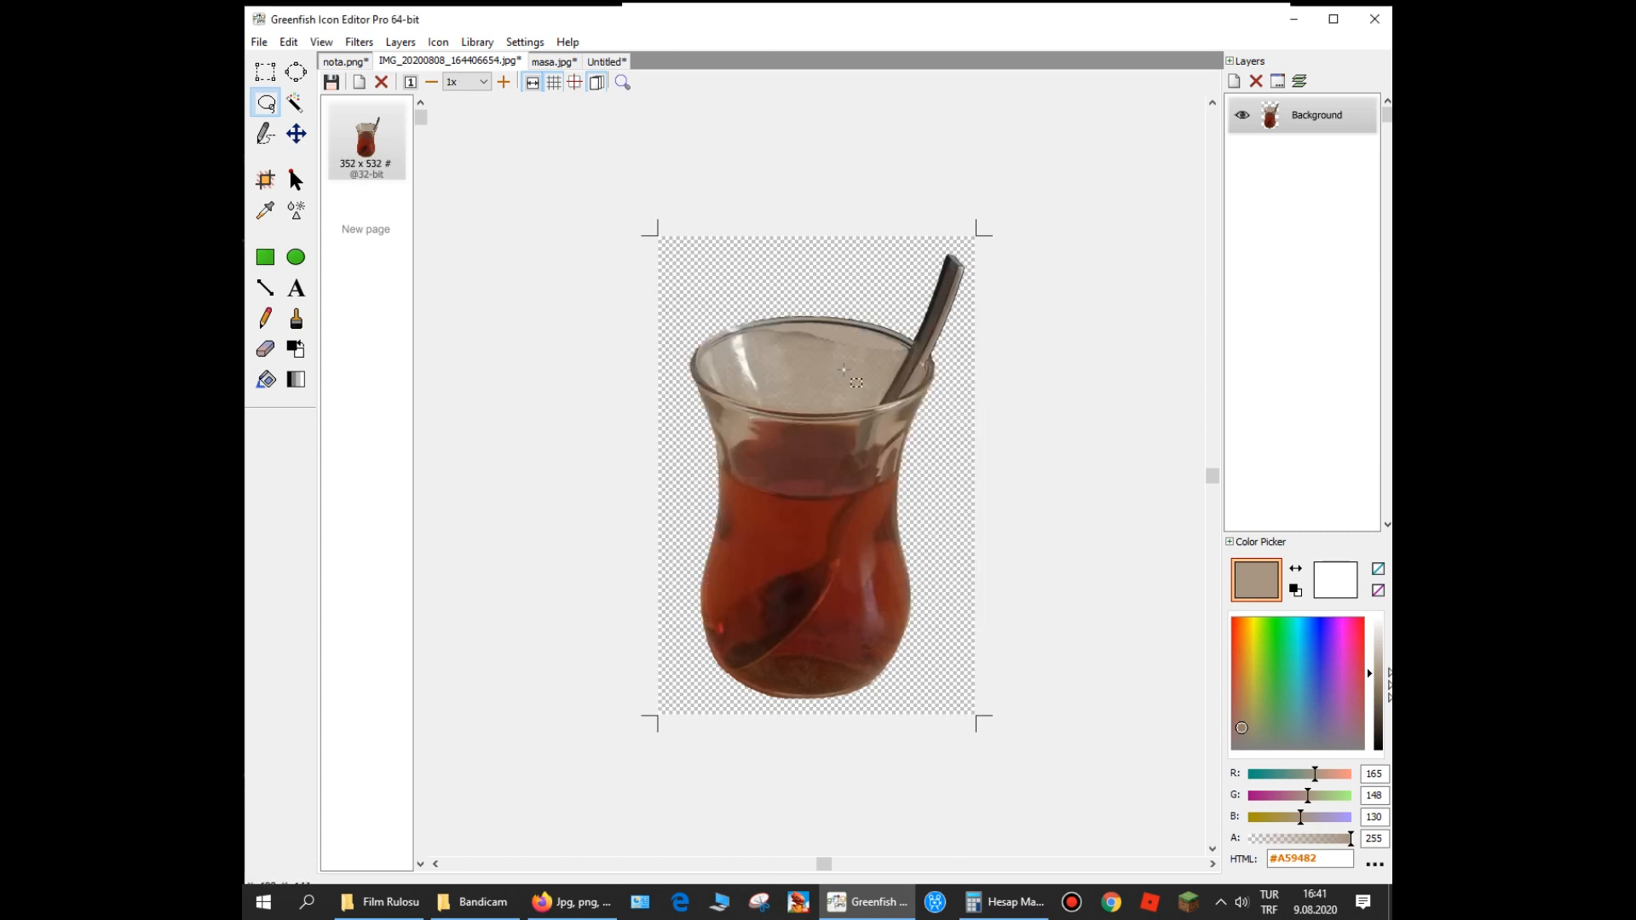
# Export the resized glass page as an icon file, overwriting "çay bardağı ikon.ico" in Resimler
pyautogui.click(438, 42)
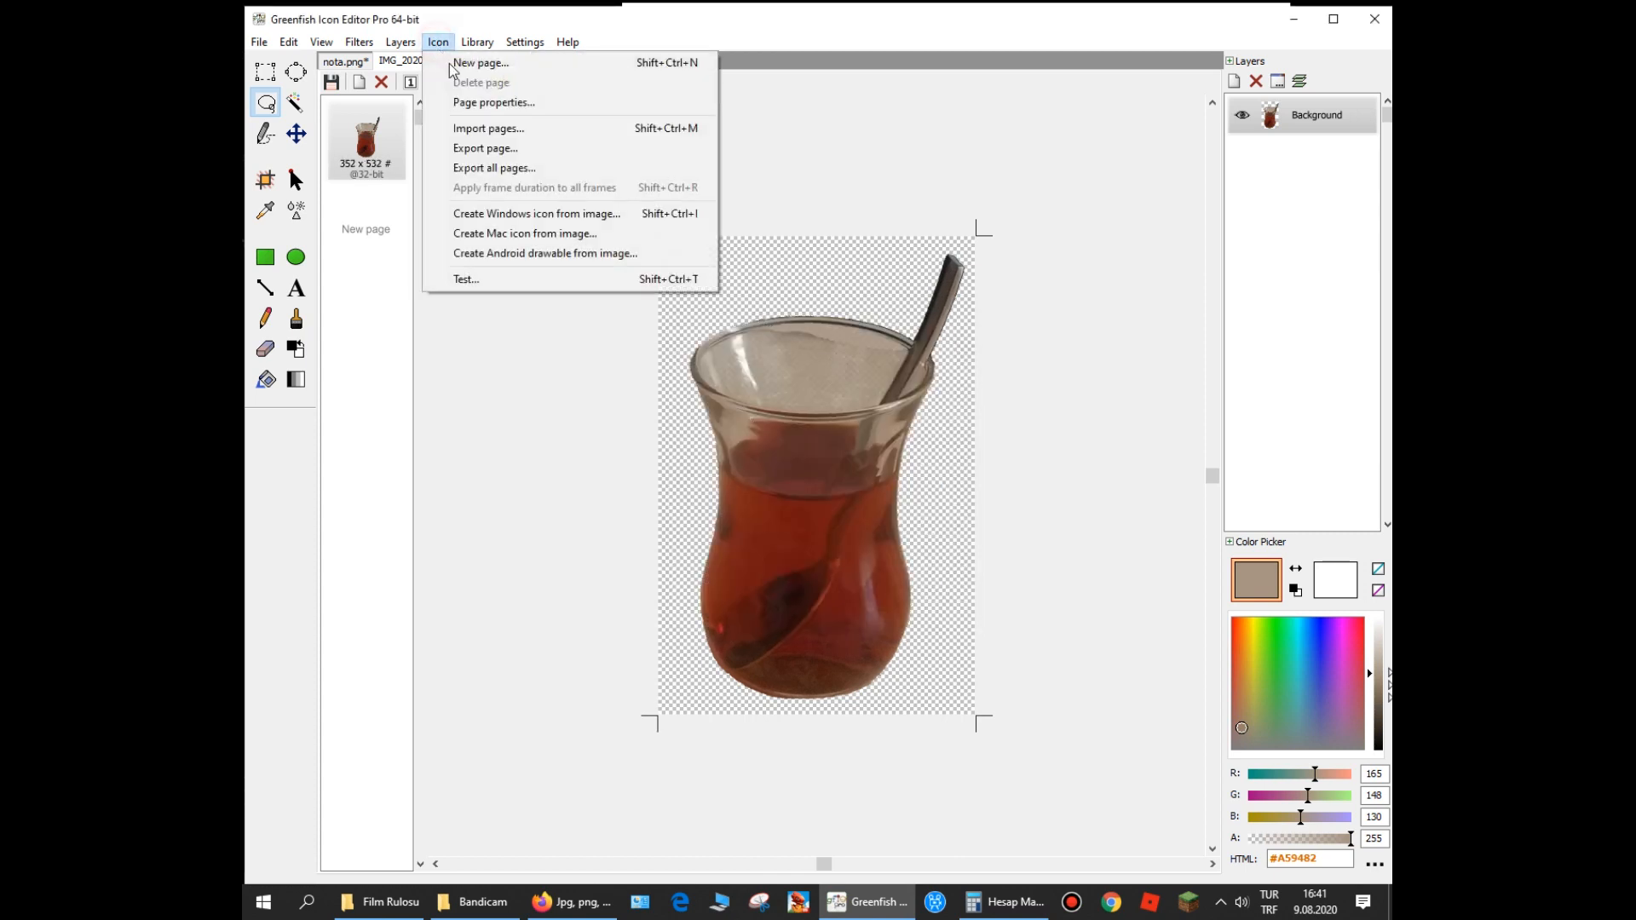
pyautogui.click(514, 149)
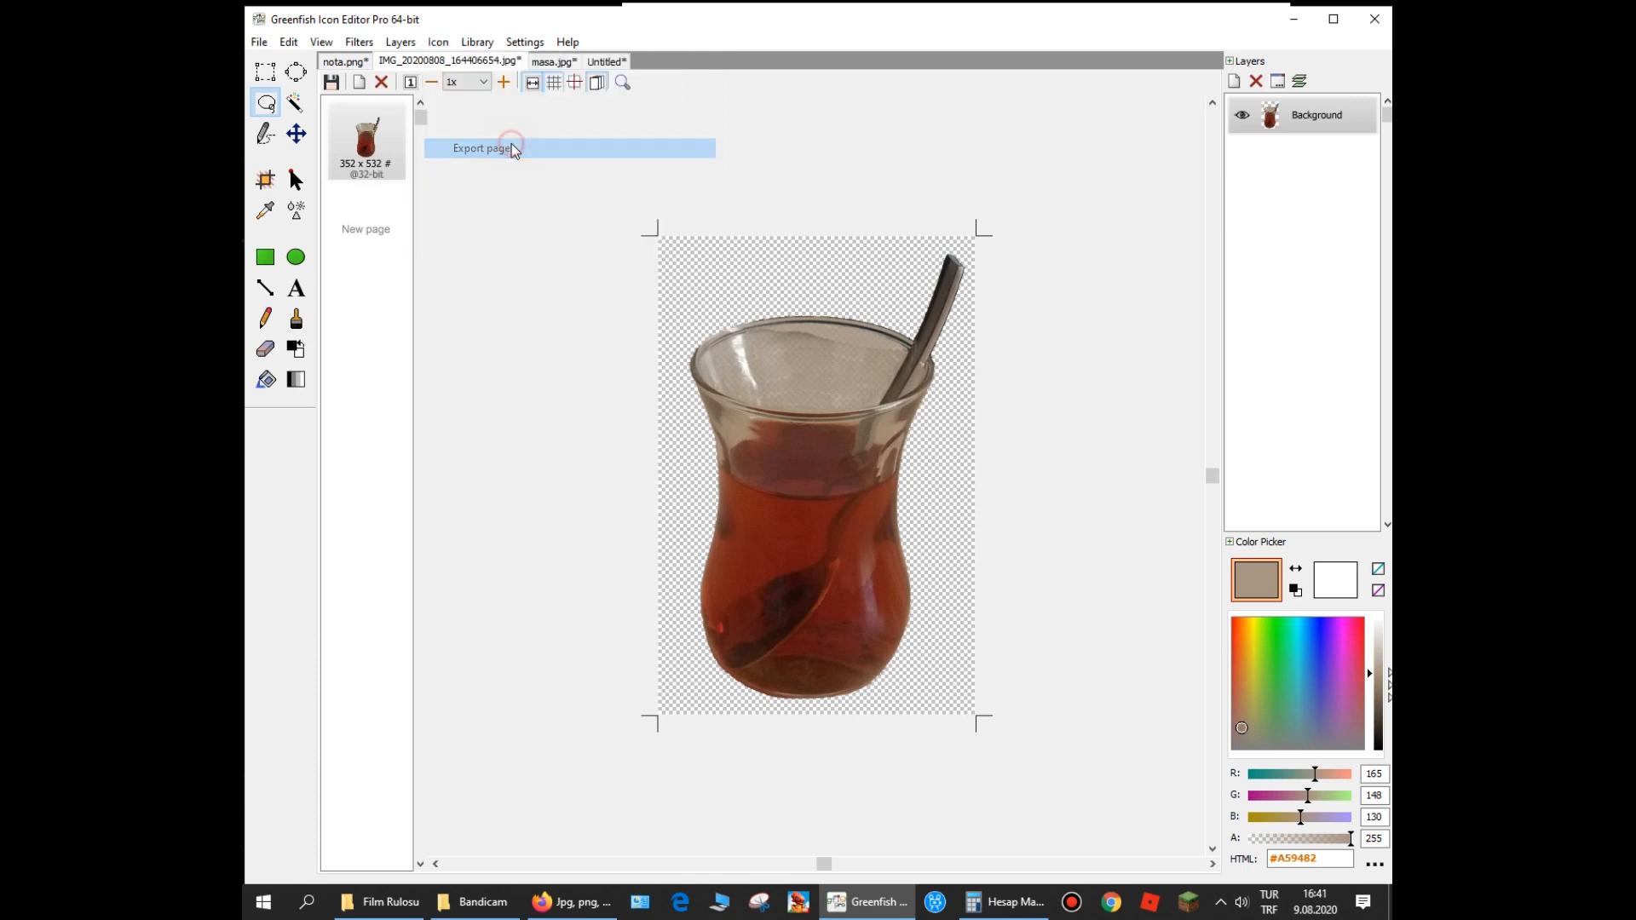
pyautogui.click(647, 810)
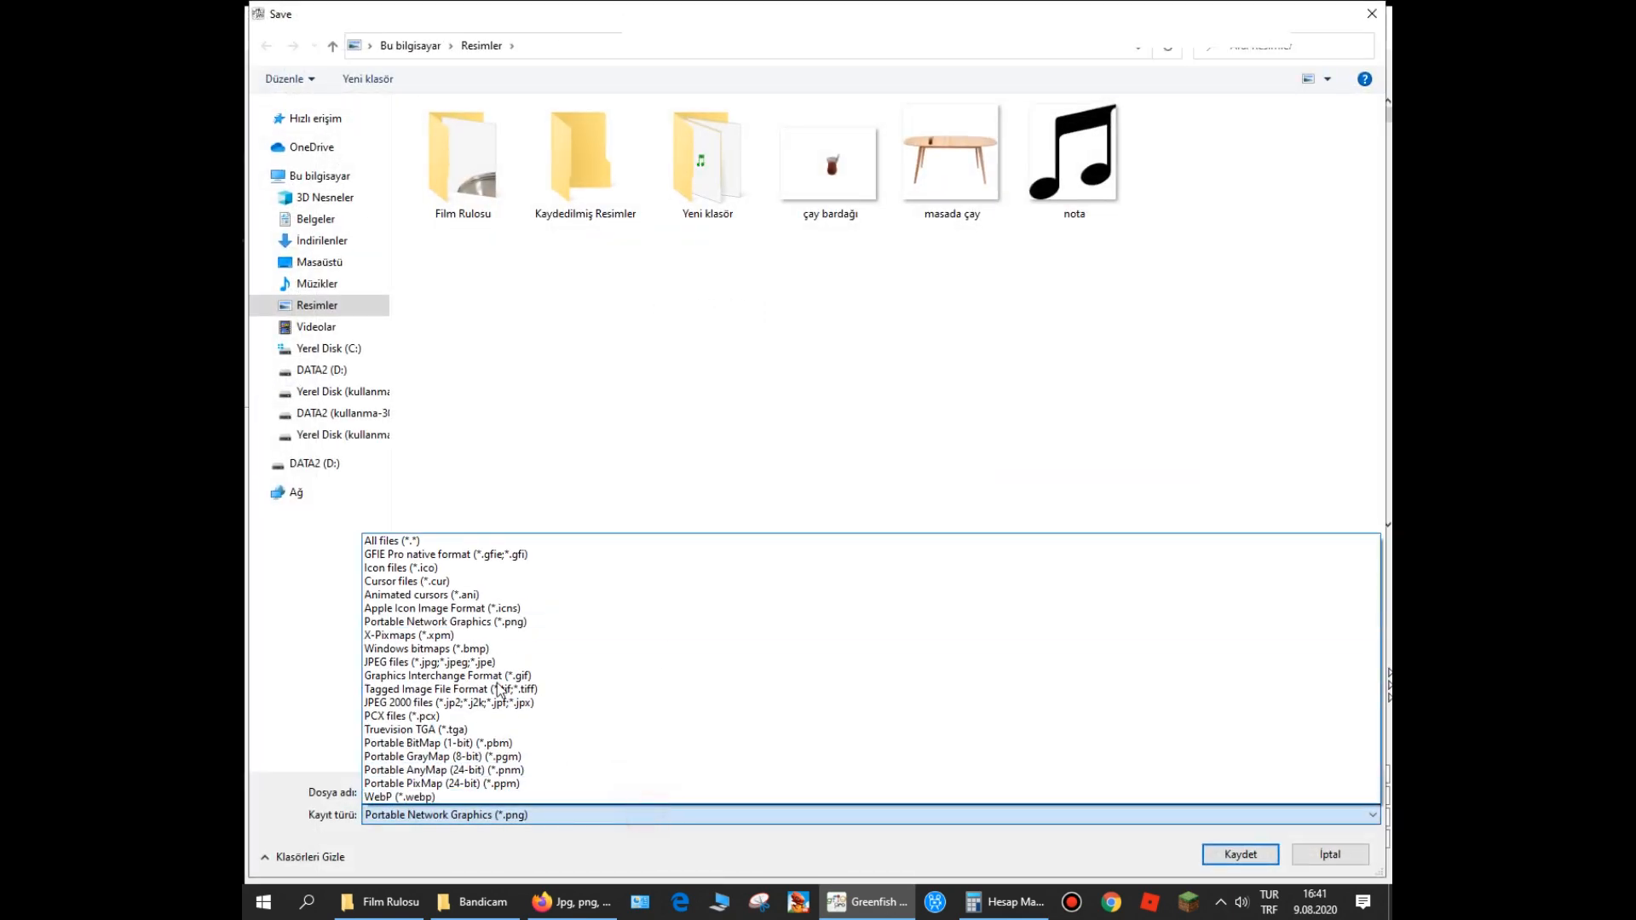
pyautogui.click(501, 593)
pyautogui.doubleClick(834, 220)
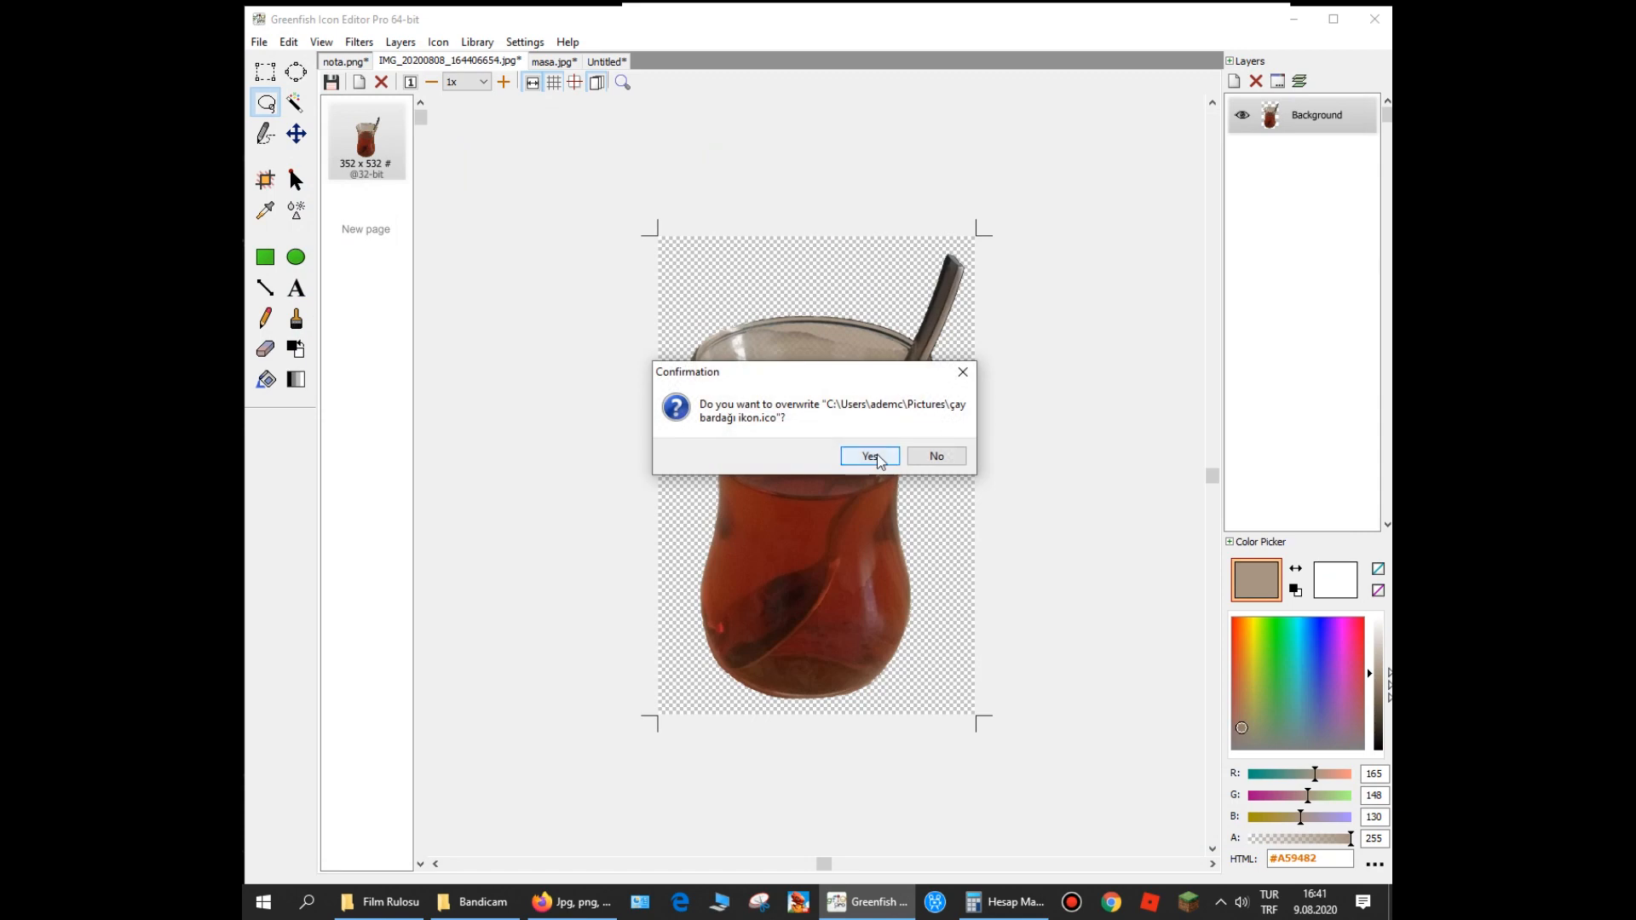
pyautogui.click(877, 453)
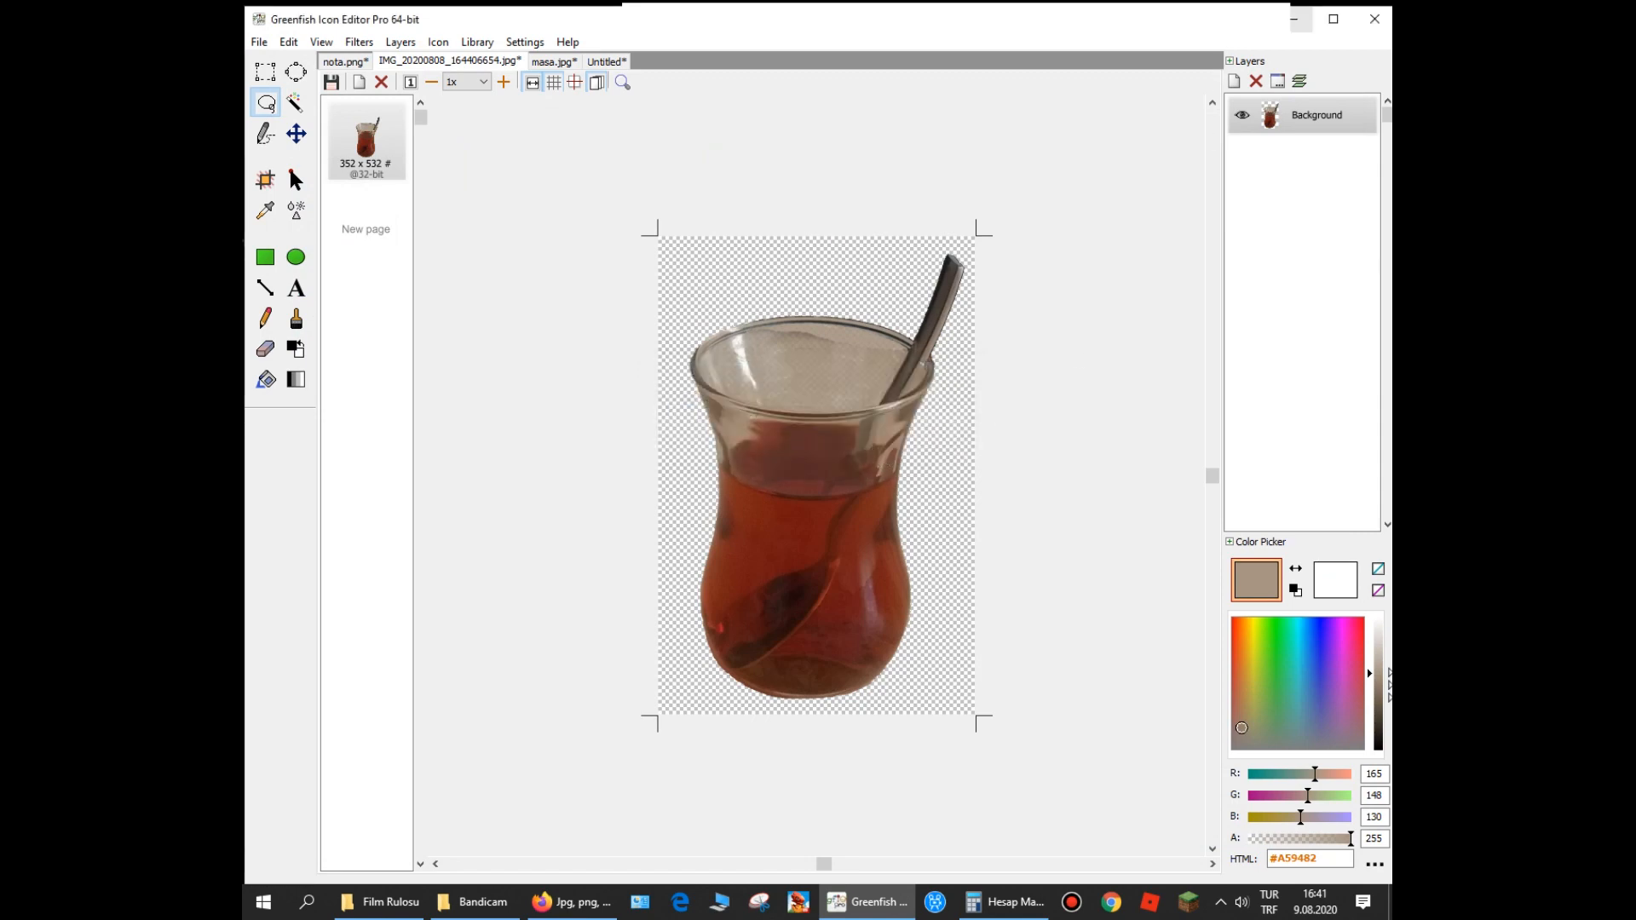
# Minimize the icon editor and Calculator, and open the customization properties of the desktop folder "sigaranın zararları videoları"
pyautogui.click(1293, 18)
pyautogui.click(1051, 405)
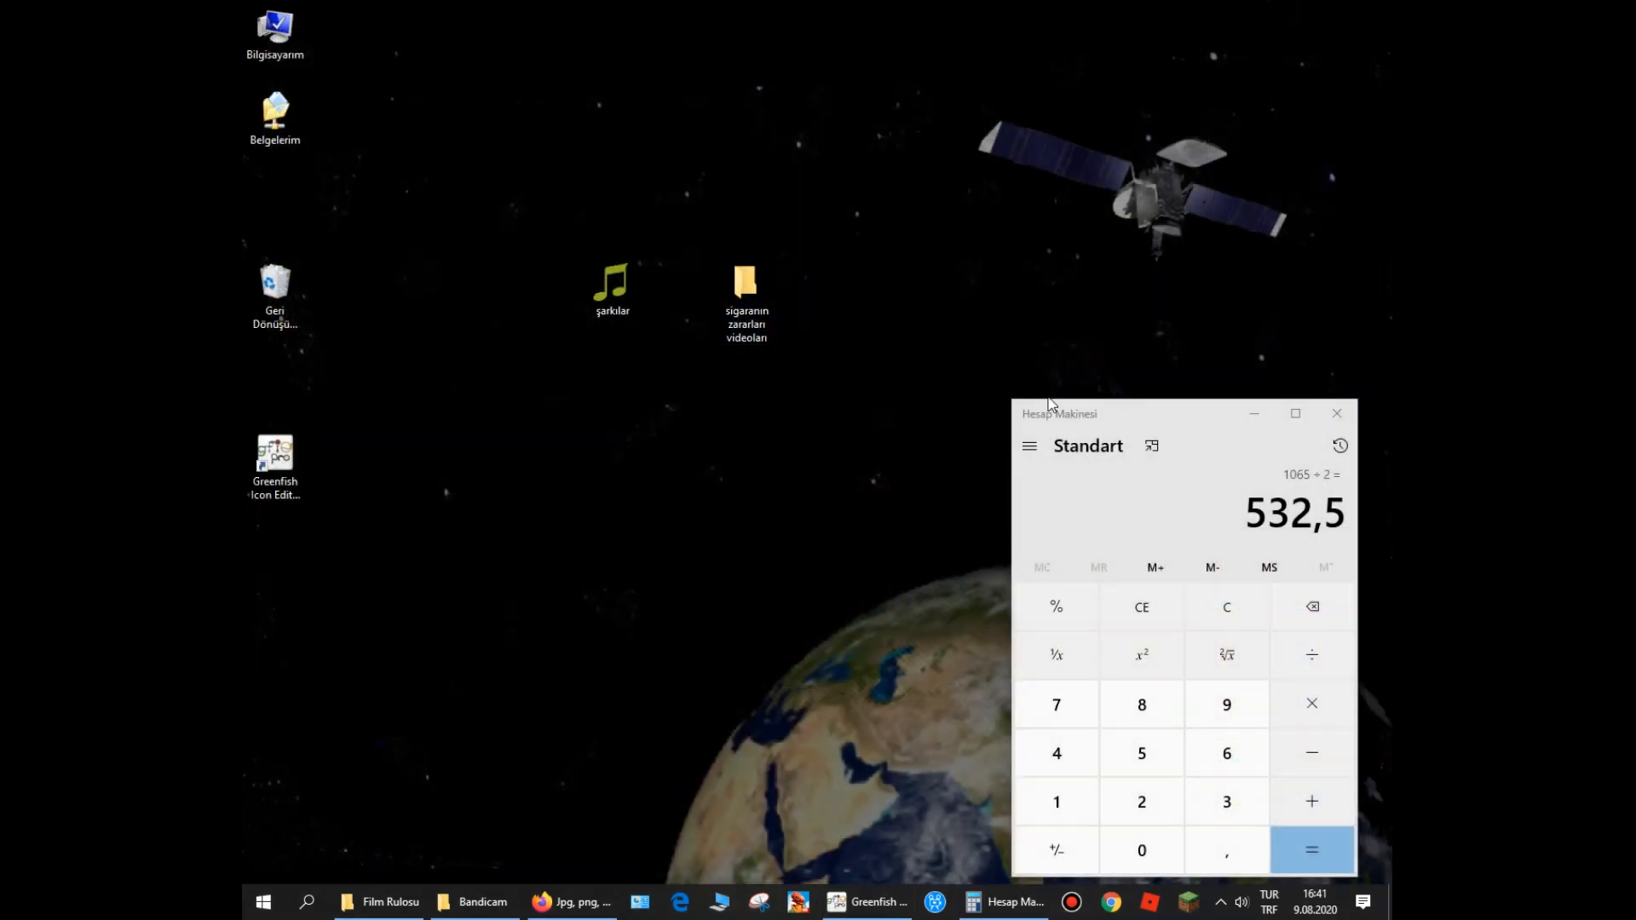
pyautogui.click(1246, 414)
pyautogui.click(743, 285)
pyautogui.rightClick(747, 291)
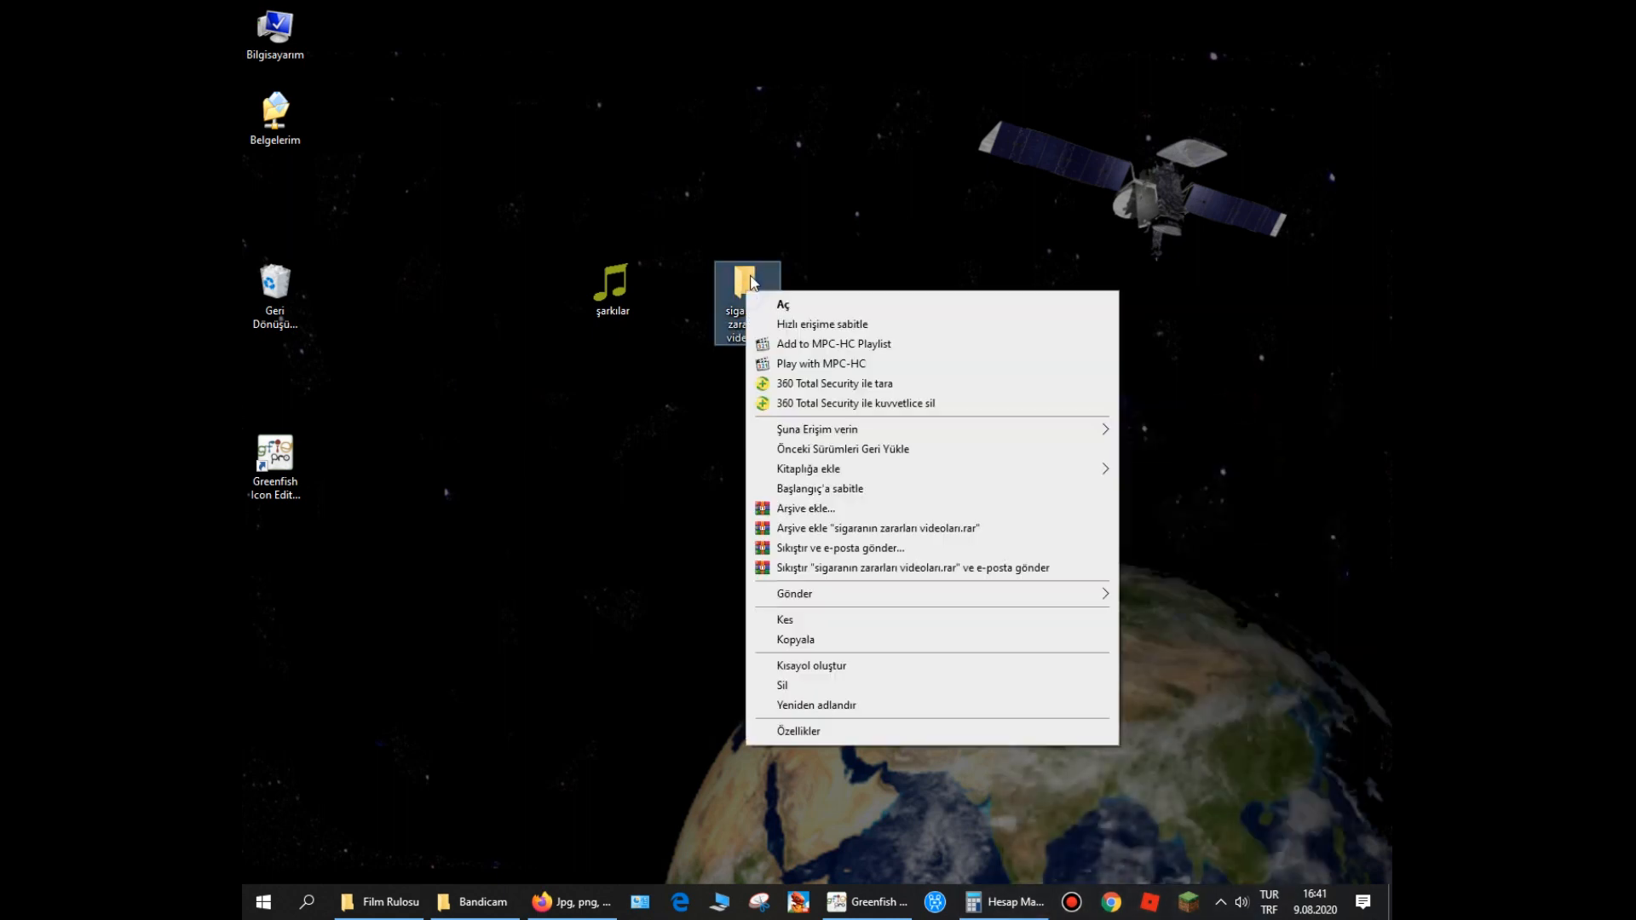
pyautogui.click(823, 731)
pyautogui.click(1003, 332)
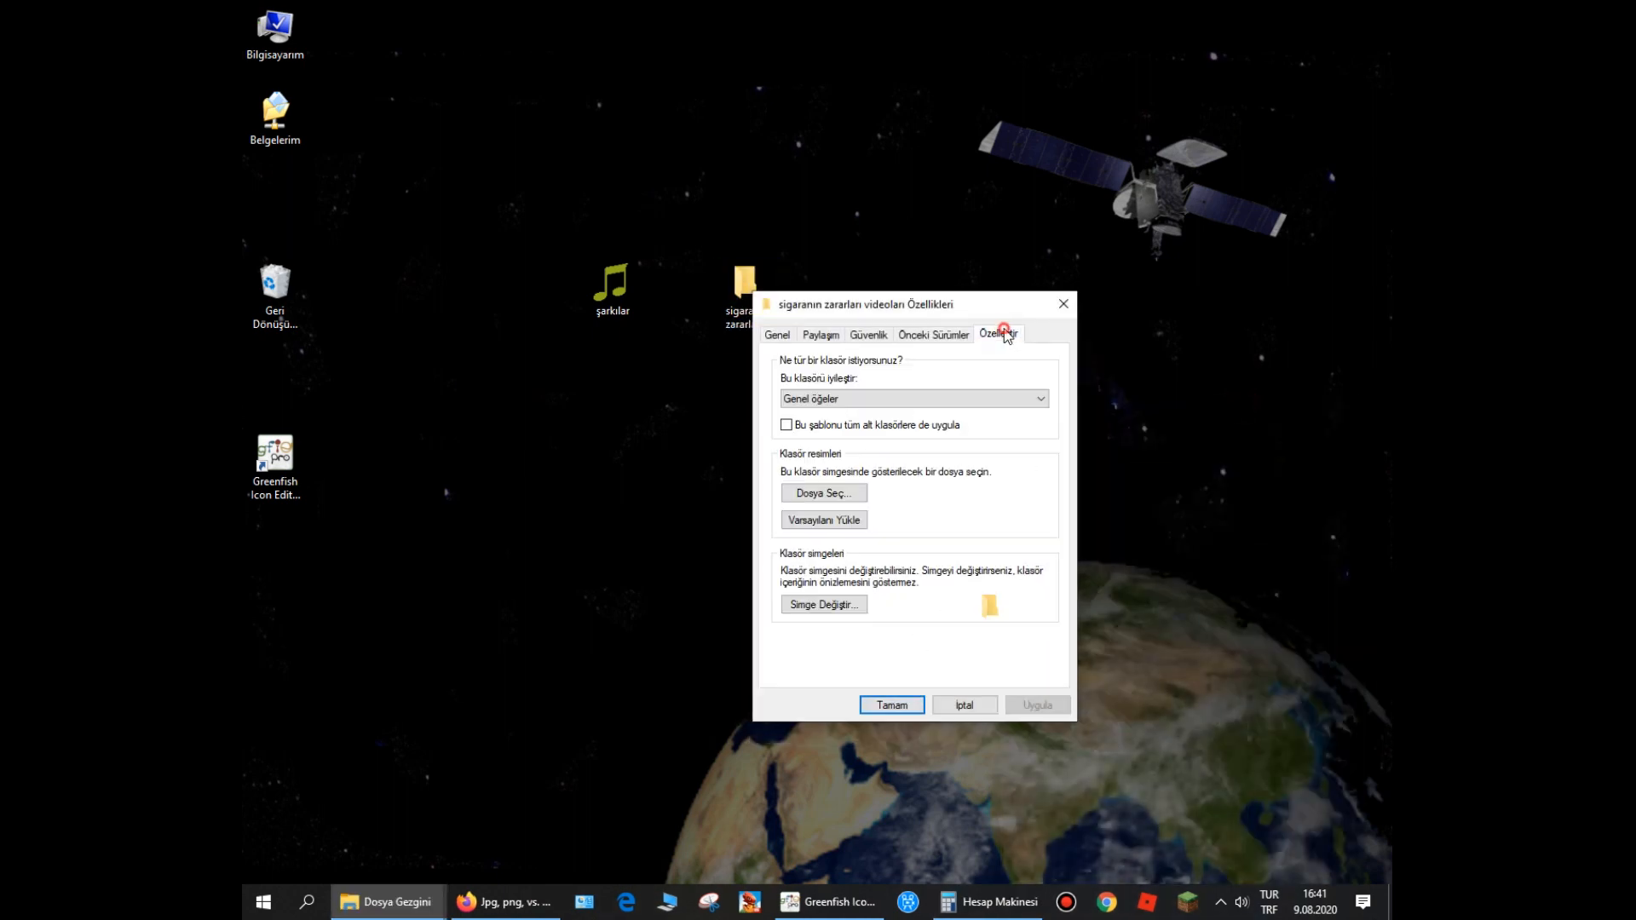
# Change the folder's icon to "çay bardağı ikon" from Resimler, apply it, and refresh the desktop
pyautogui.click(823, 604)
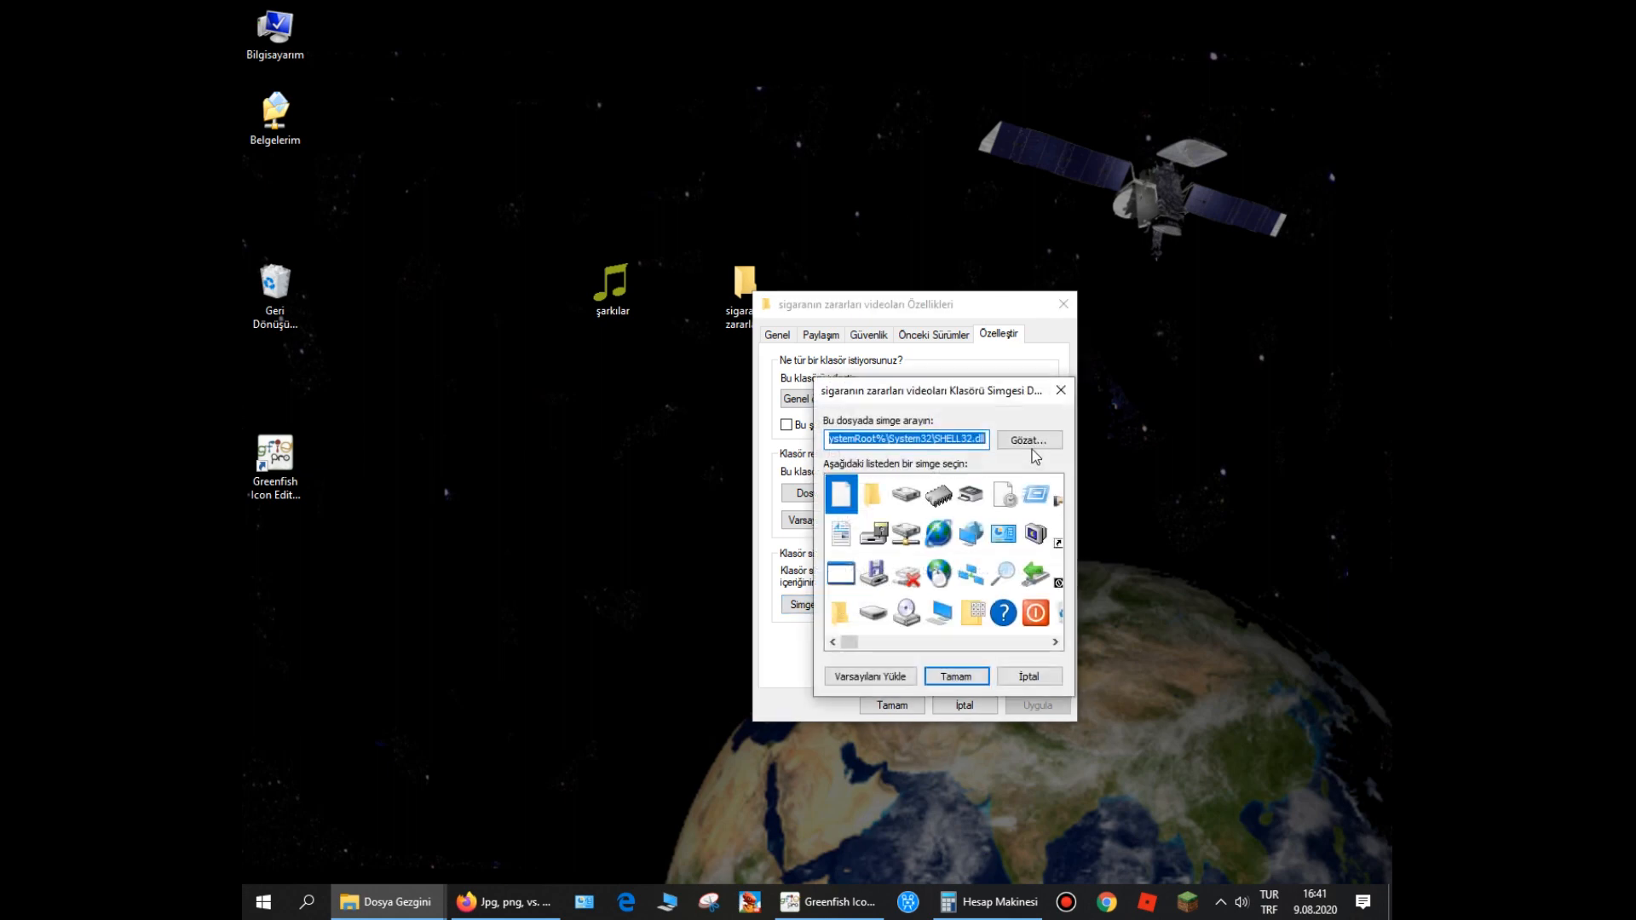
pyautogui.click(1026, 440)
pyautogui.click(838, 171)
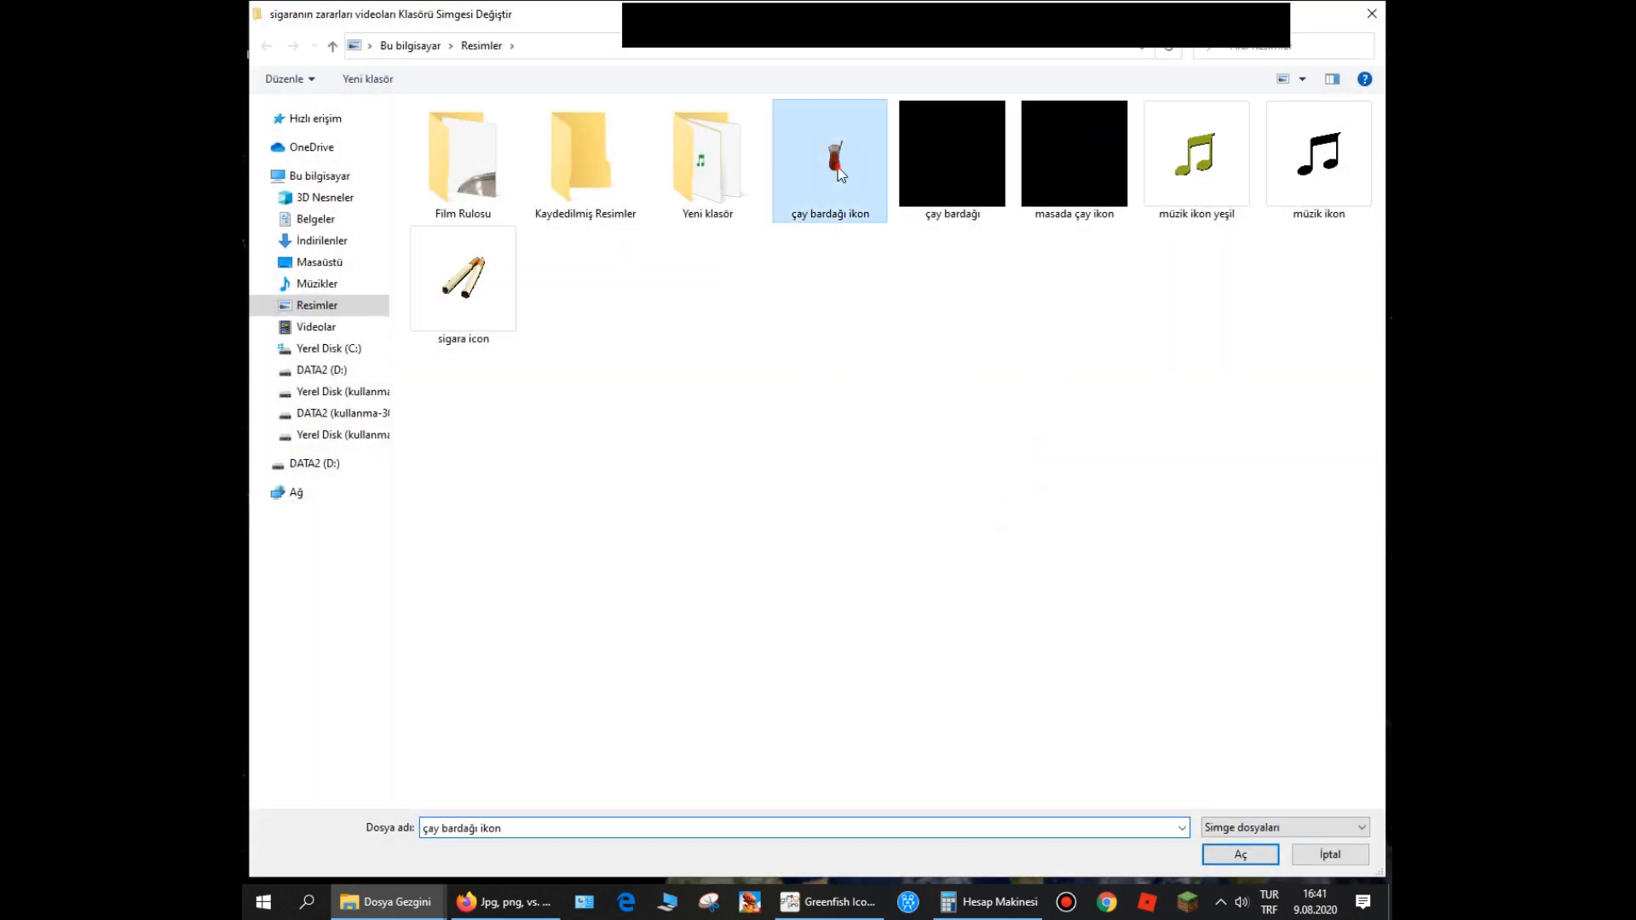
pyautogui.doubleClick(840, 174)
pyautogui.click(965, 673)
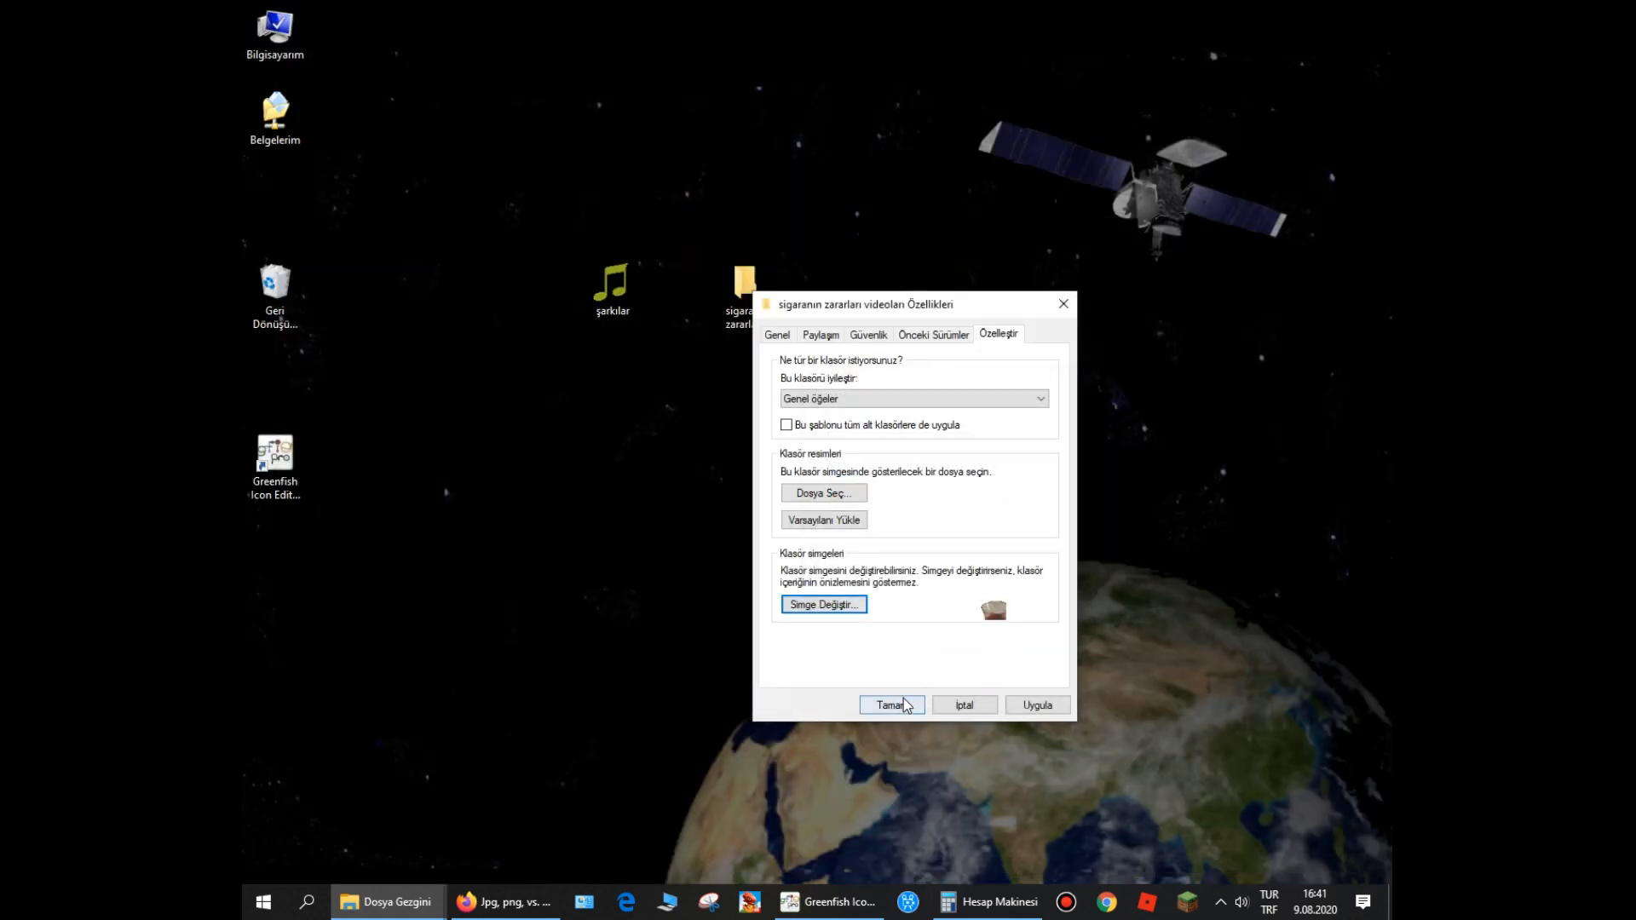
pyautogui.click(891, 704)
pyautogui.rightClick(885, 475)
pyautogui.click(923, 525)
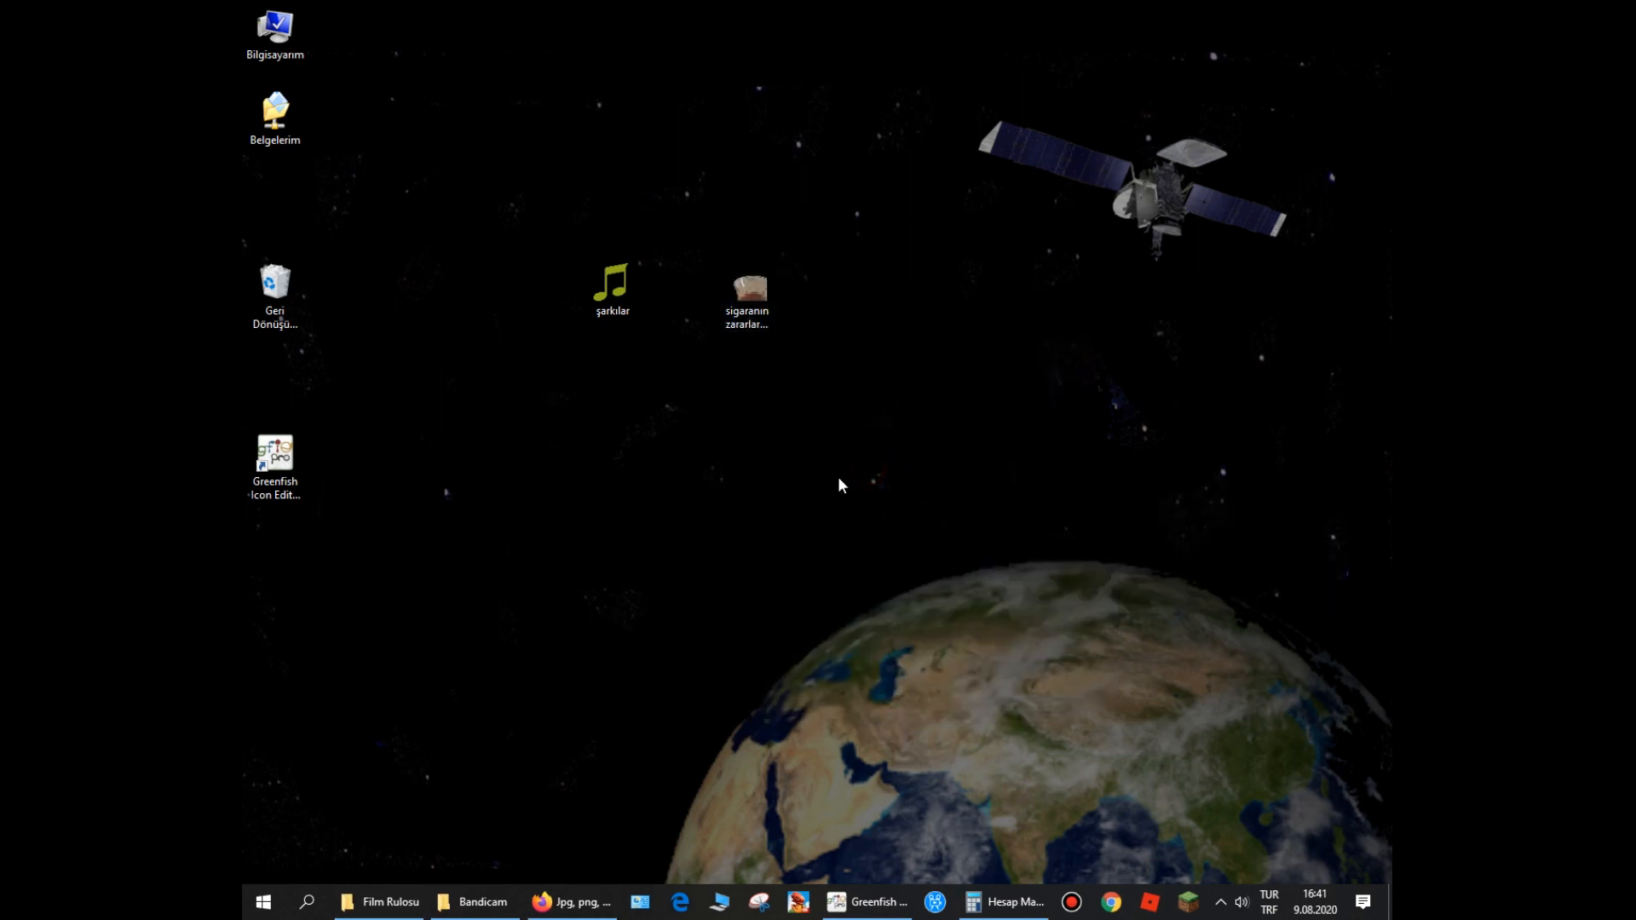
pyautogui.moveTo(828, 246); pyautogui.dragTo(693, 385)
pyautogui.click(755, 501)
# Return to the icon editor and set the glass page's width to 176, using the Calculator to halve 352
pyautogui.click(866, 902)
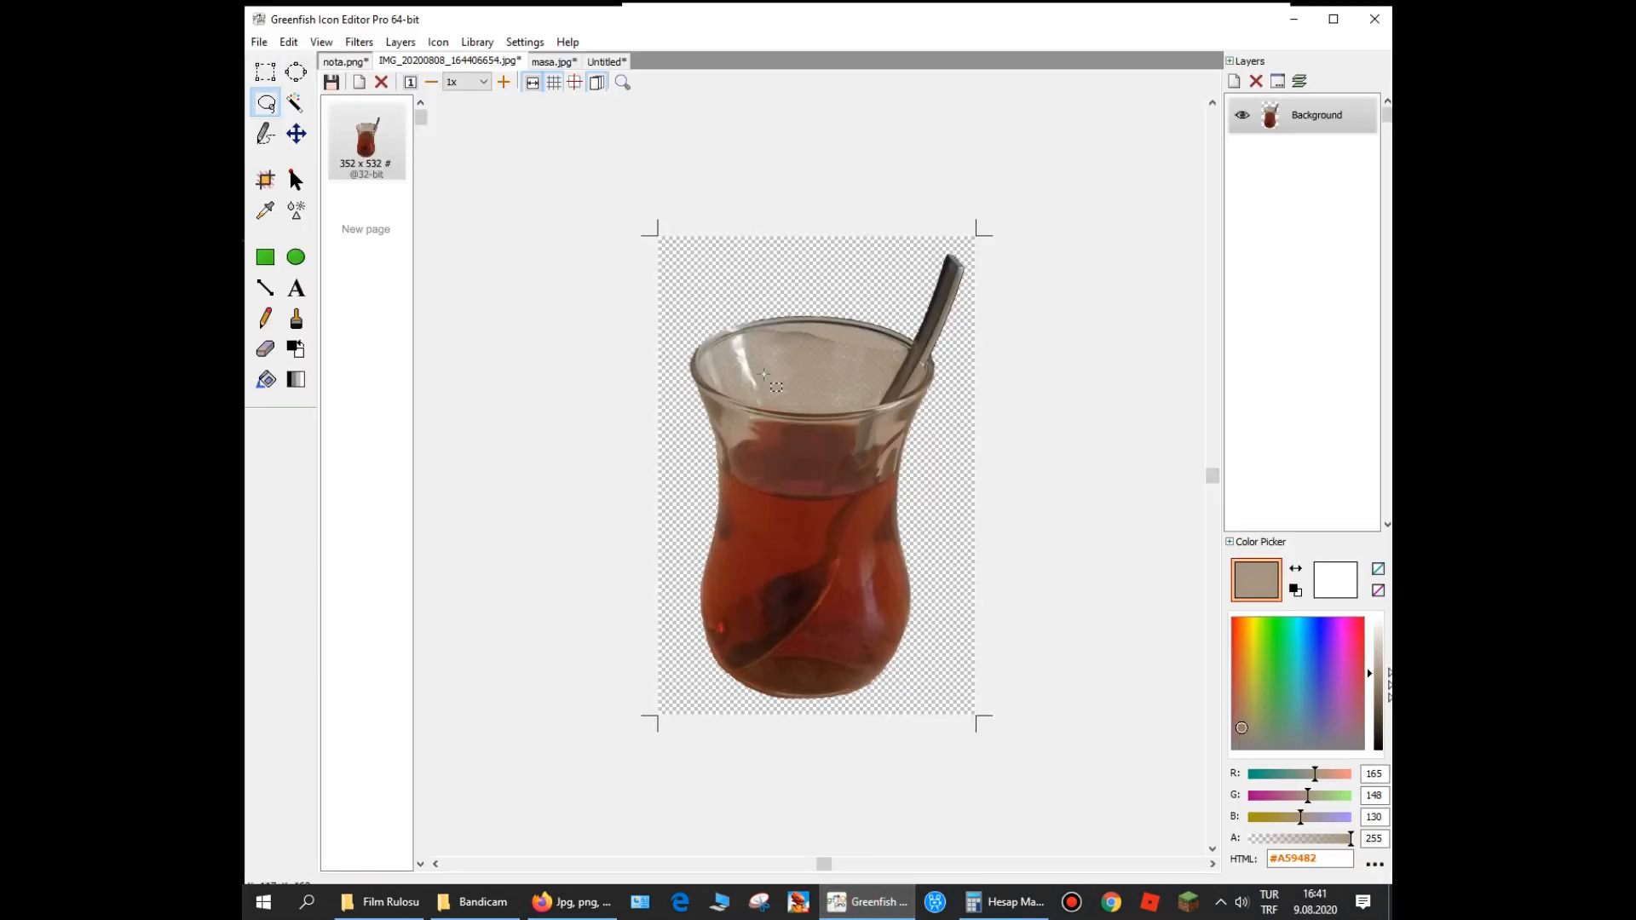
pyautogui.click(1005, 902)
pyautogui.write('352/2')
pyautogui.press('Return')
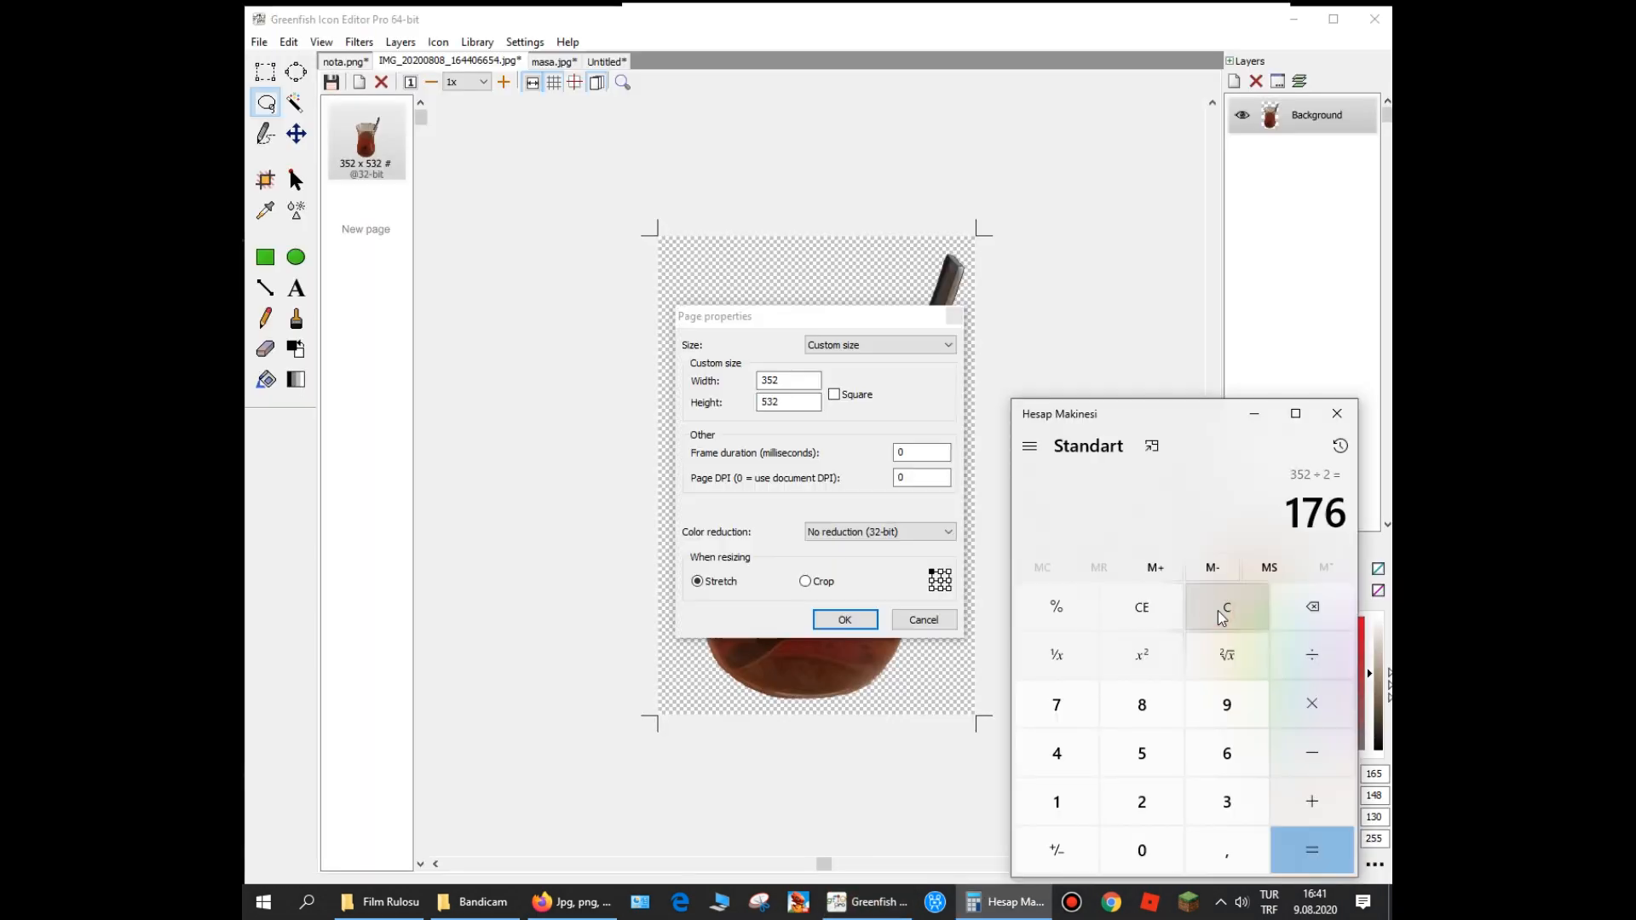
pyautogui.click(783, 380)
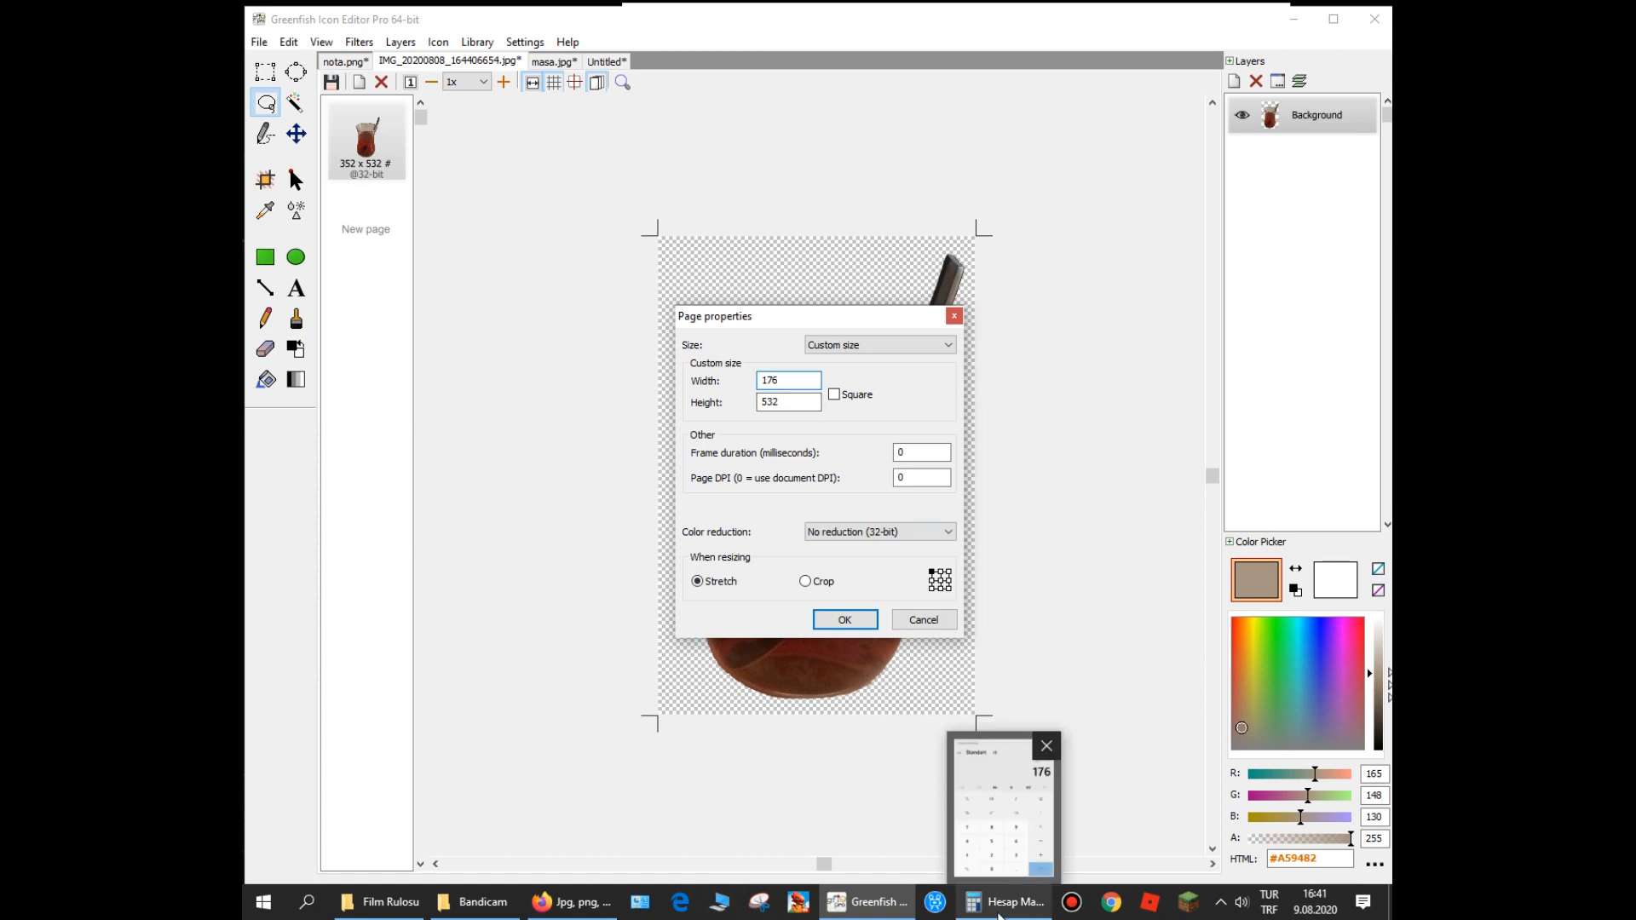
# Set the glass page's height to 266, using the Calculator to halve 532, and apply the new page size
pyautogui.click(1005, 902)
pyautogui.click(1195, 615)
pyautogui.write('532/2')
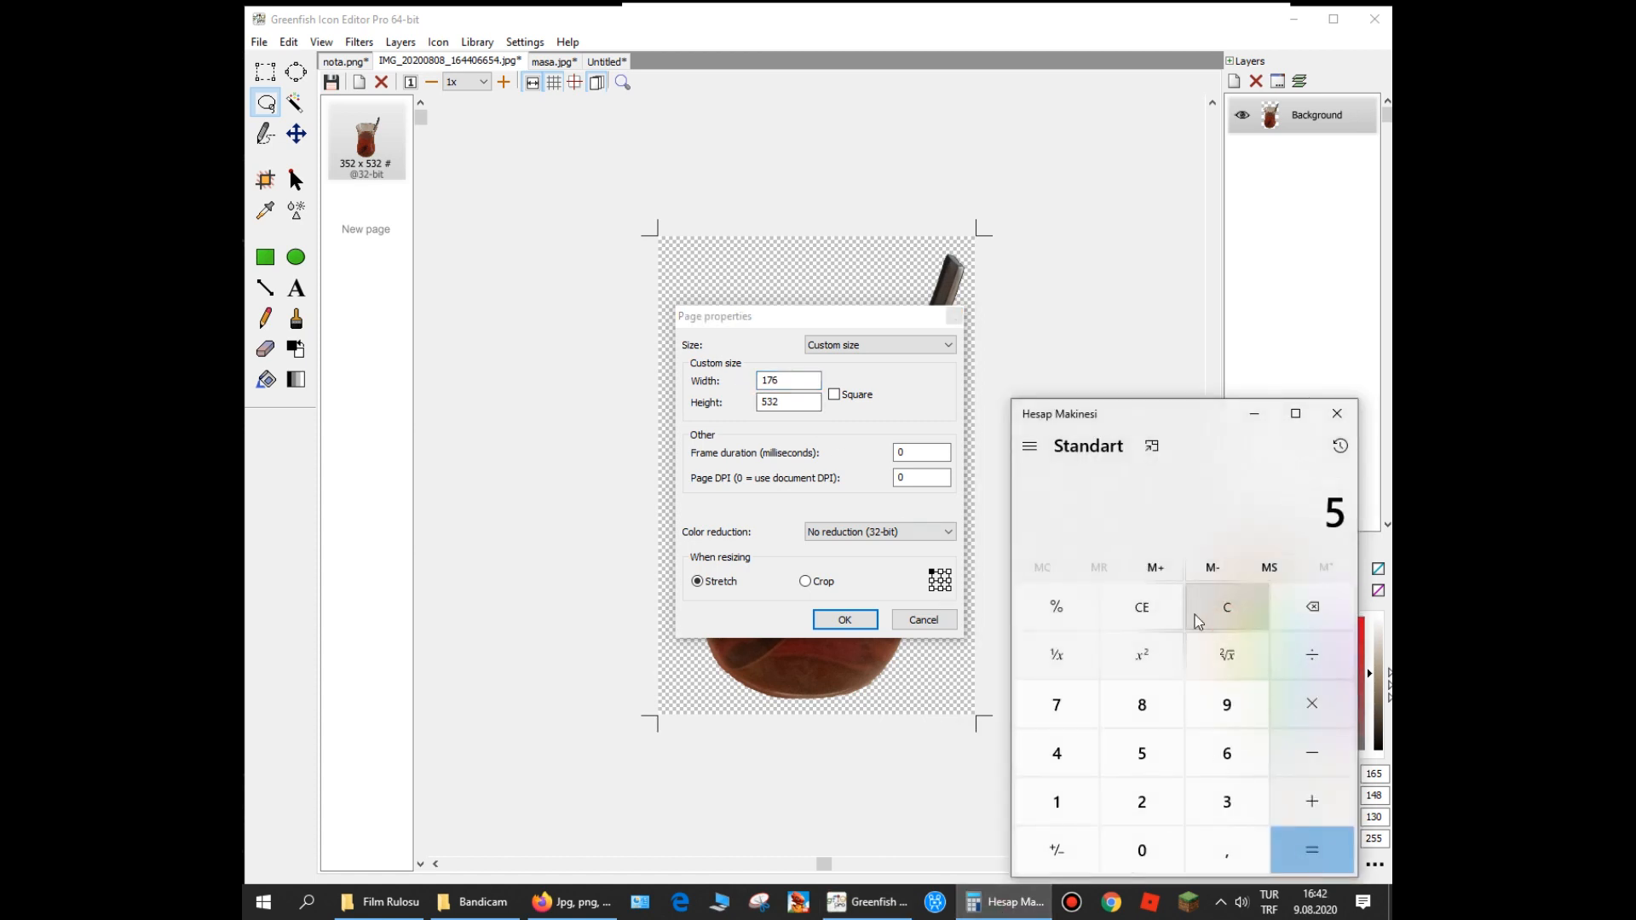
pyautogui.press('Return')
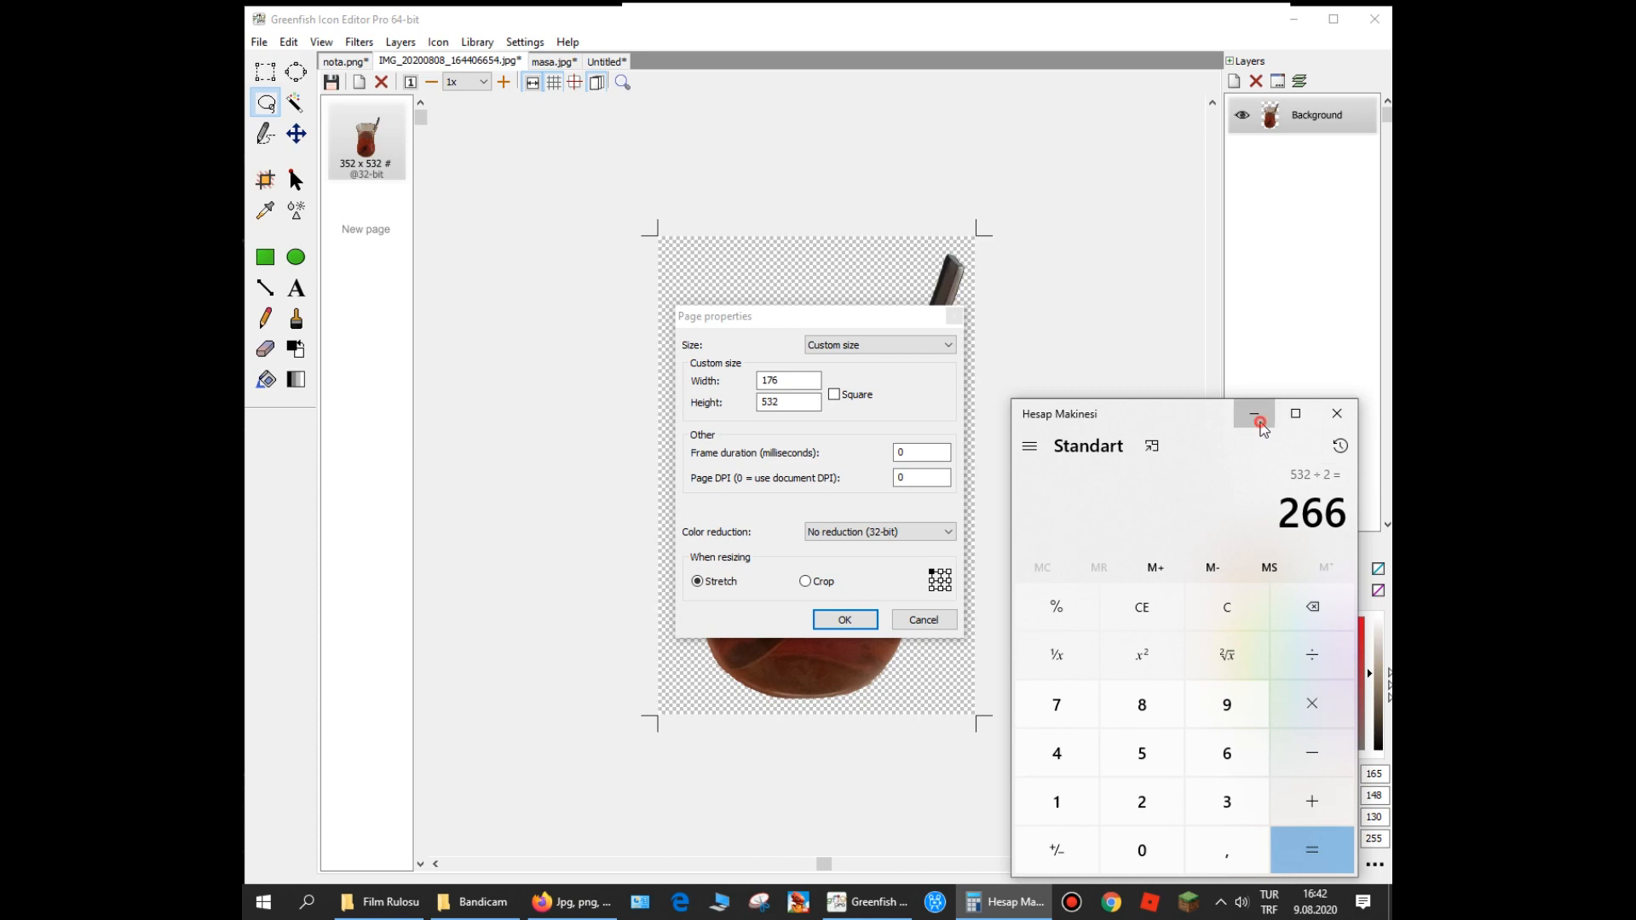
pyautogui.click(1260, 422)
pyautogui.moveTo(791, 404); pyautogui.dragTo(706, 400)
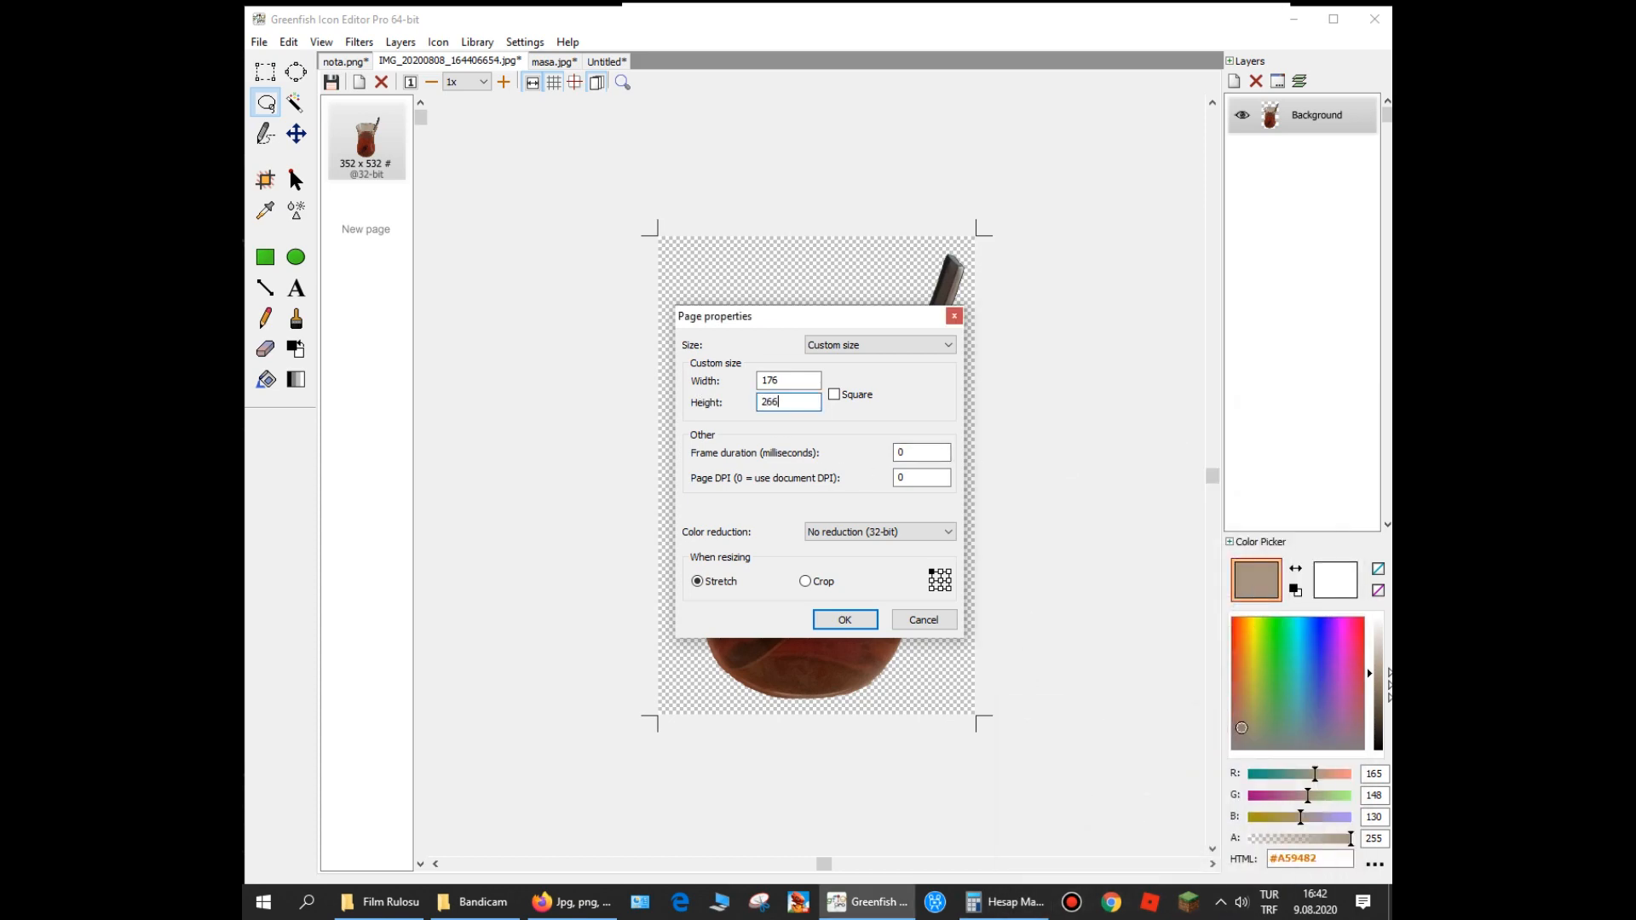
pyautogui.click(843, 620)
# Export the 176 x 266 glass page to Resimler as an icon file named "çay bardağı ikon"
pyautogui.click(438, 42)
pyautogui.click(477, 147)
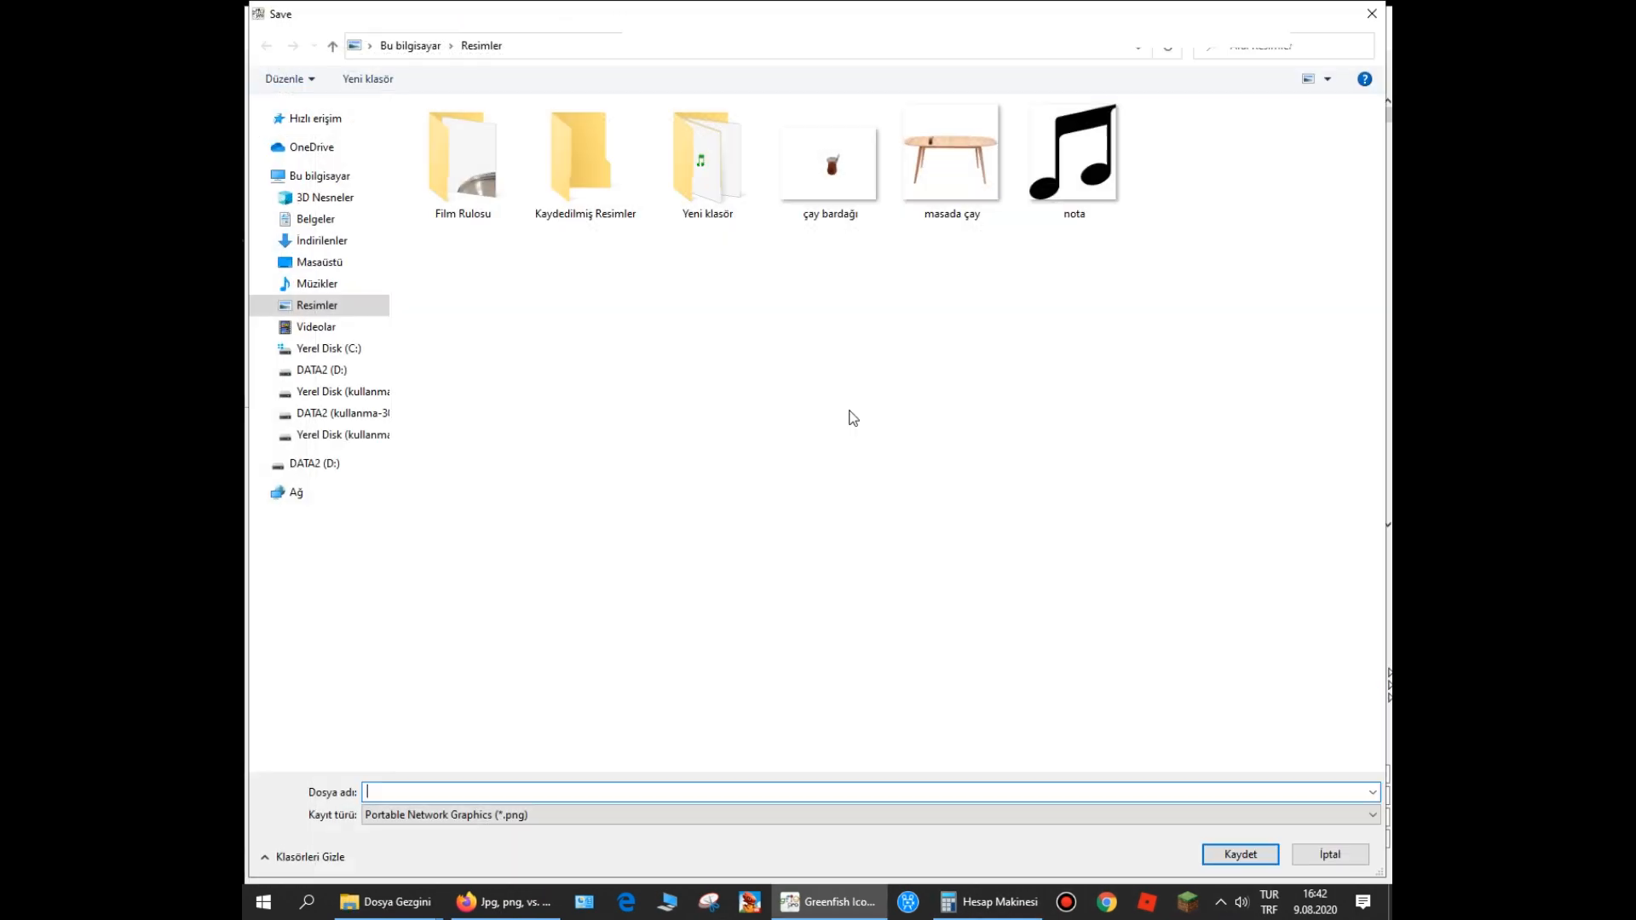
pyautogui.click(622, 812)
pyautogui.click(479, 568)
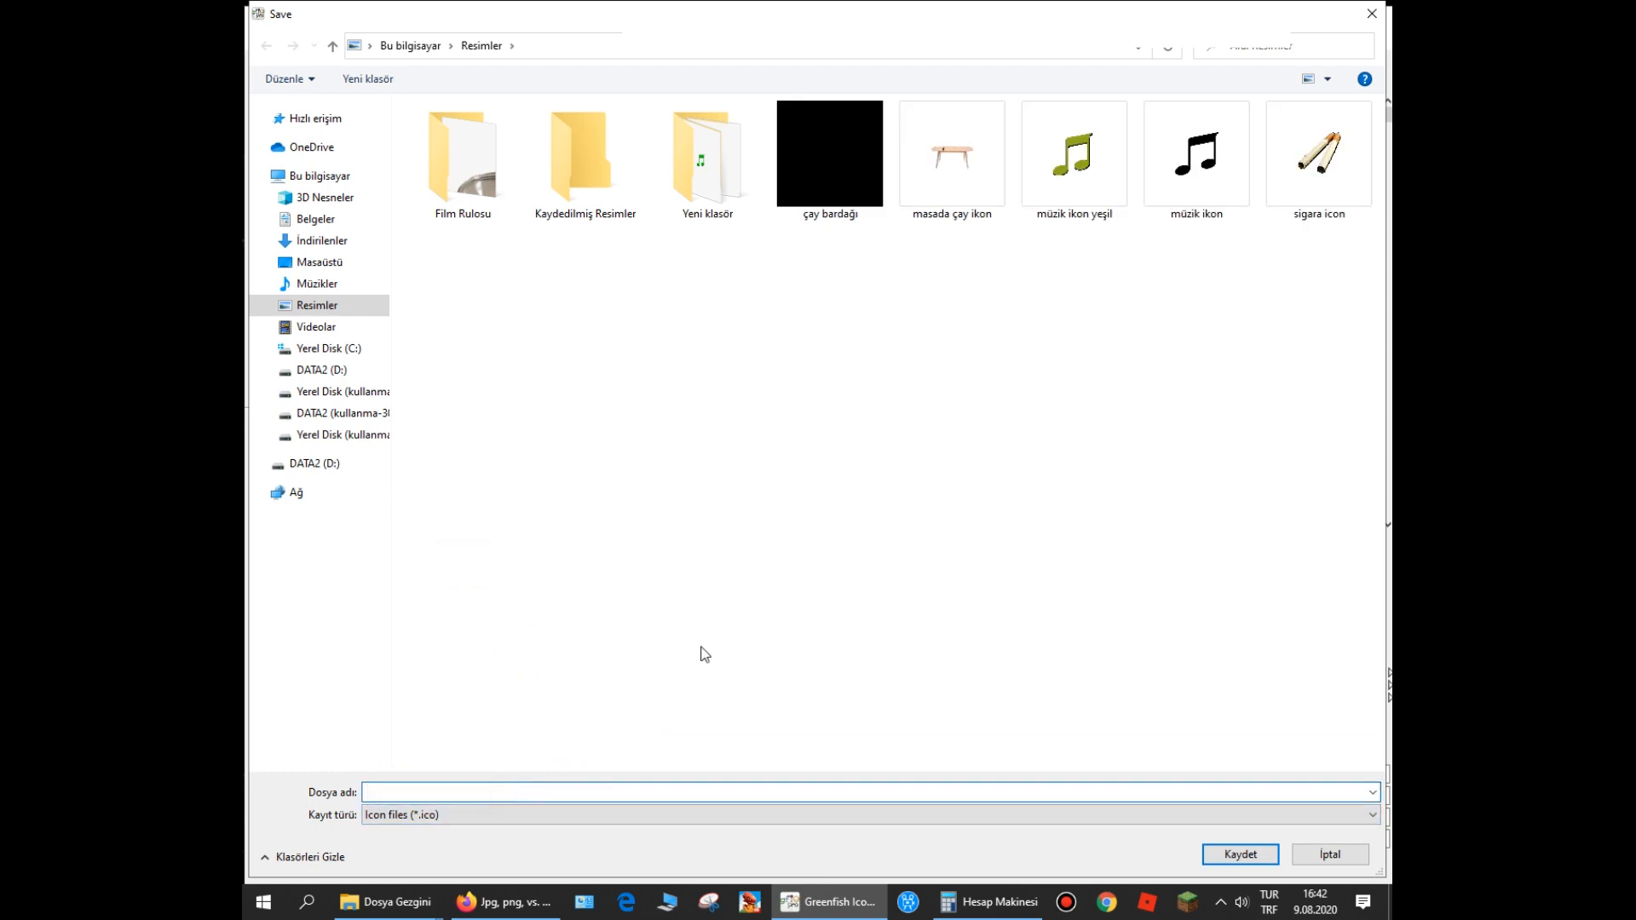
pyautogui.write('çay bardağı')
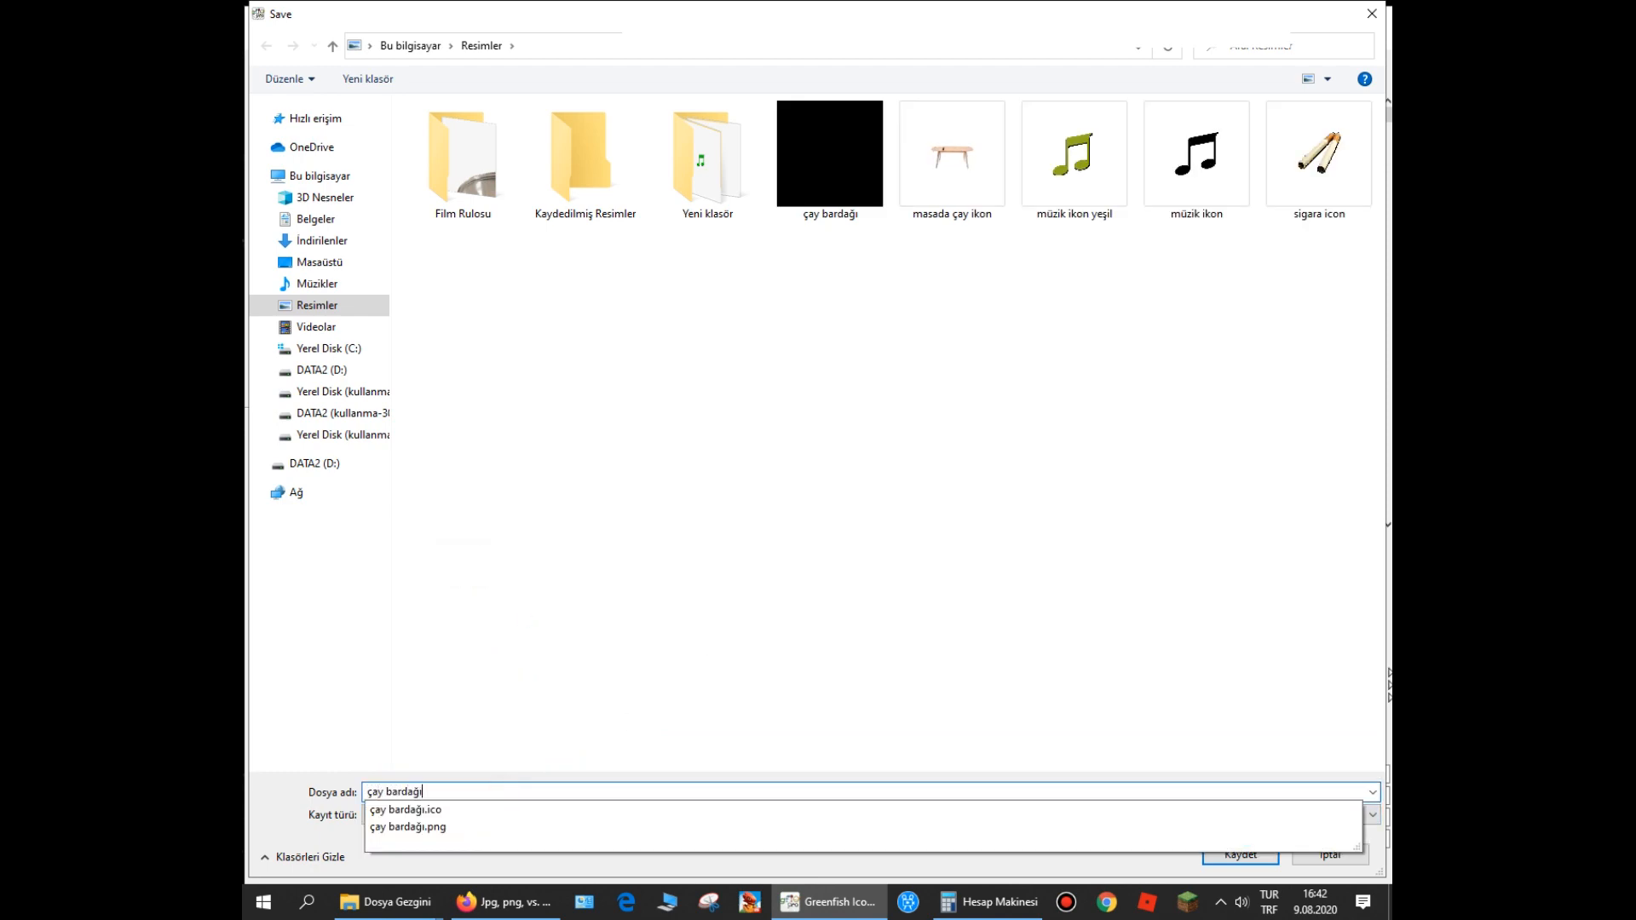
pyautogui.write(' ikon')
pyautogui.press('Return')
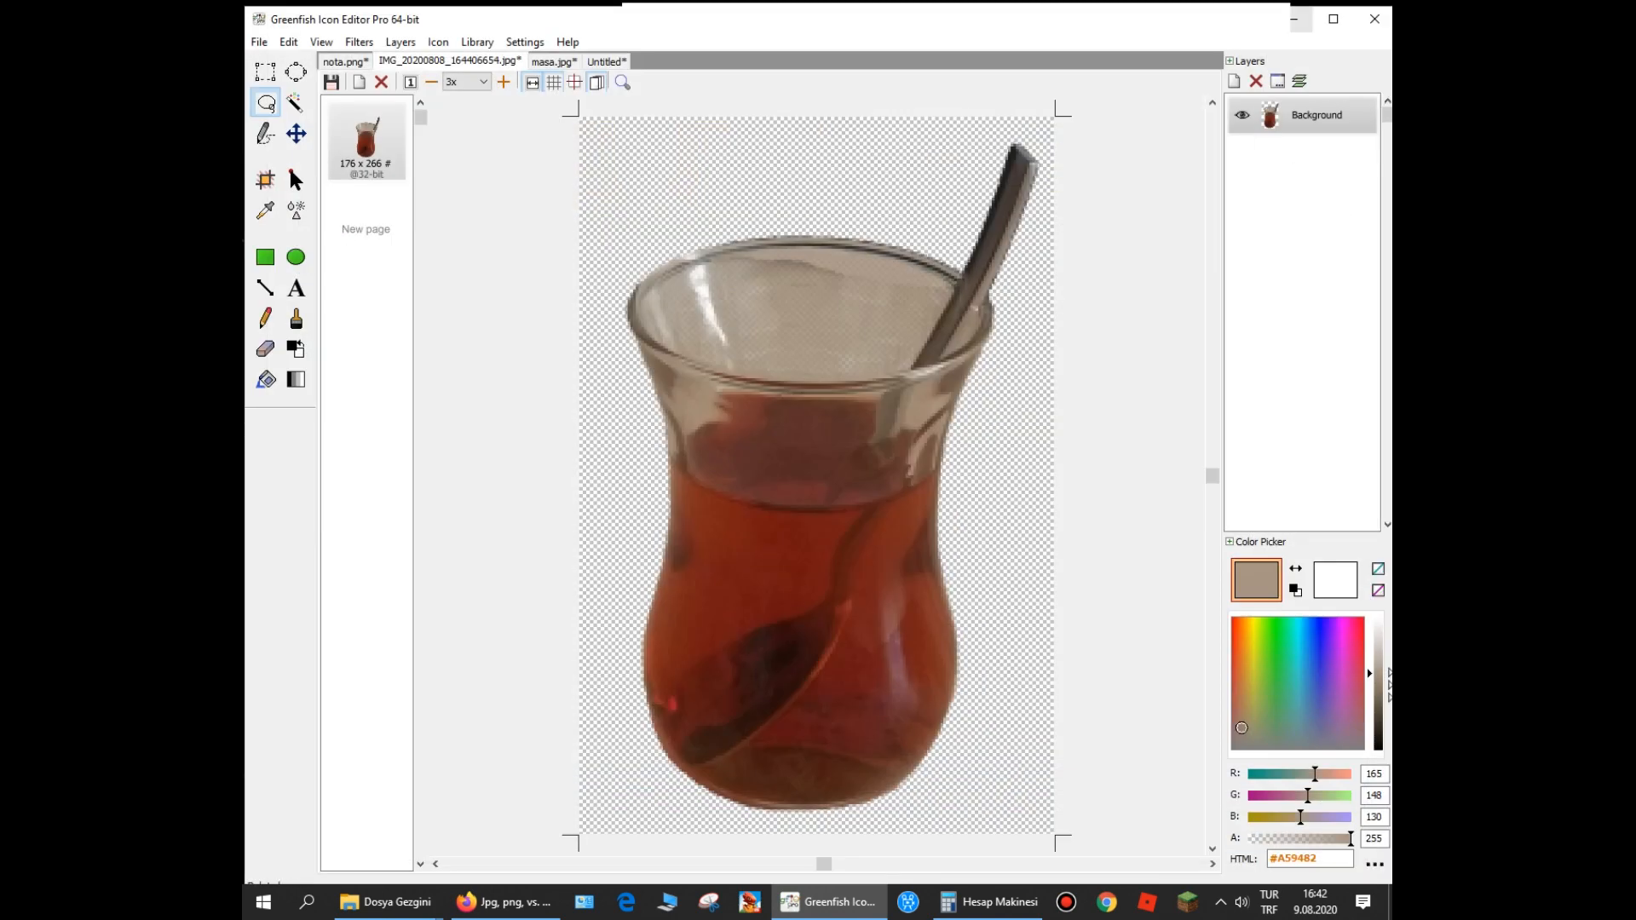
# Show the desktop and open the customization properties of the folder "sigaranın zararları videoları"
pyautogui.press('super+d')
pyautogui.rightClick(748, 304)
pyautogui.click(799, 741)
pyautogui.click(999, 344)
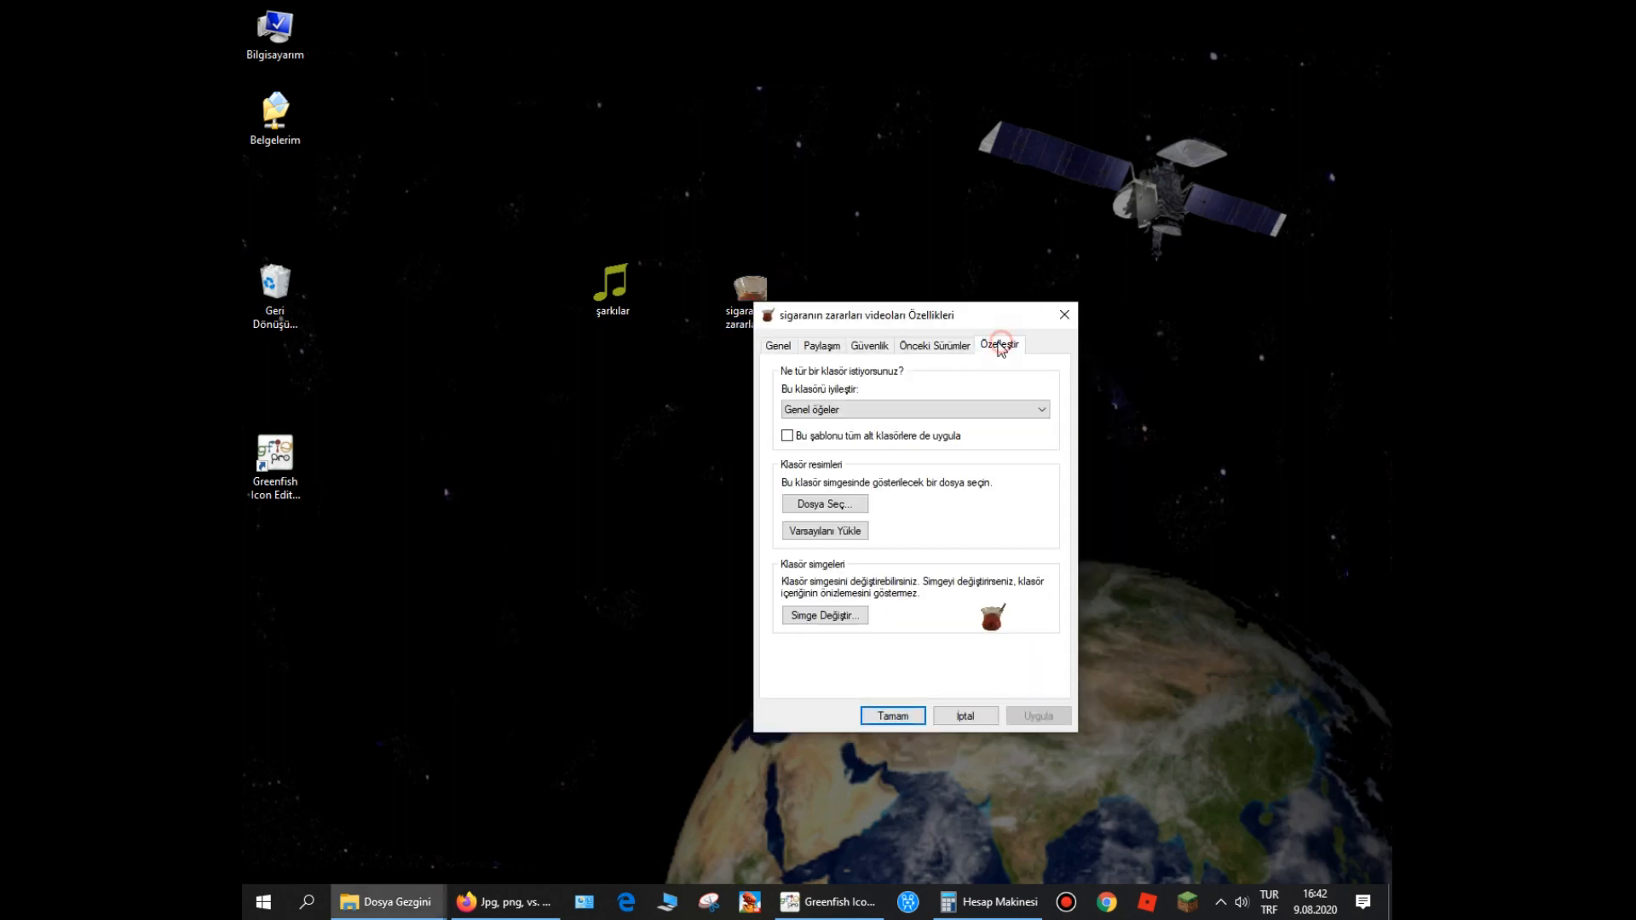
# Replace the folder's icon with the newly exported glass icon from Resimler, apply it, and refresh the desktop
pyautogui.click(831, 615)
pyautogui.click(1031, 450)
pyautogui.doubleClick(832, 162)
pyautogui.click(955, 687)
pyautogui.click(893, 715)
pyautogui.rightClick(822, 408)
pyautogui.click(863, 458)
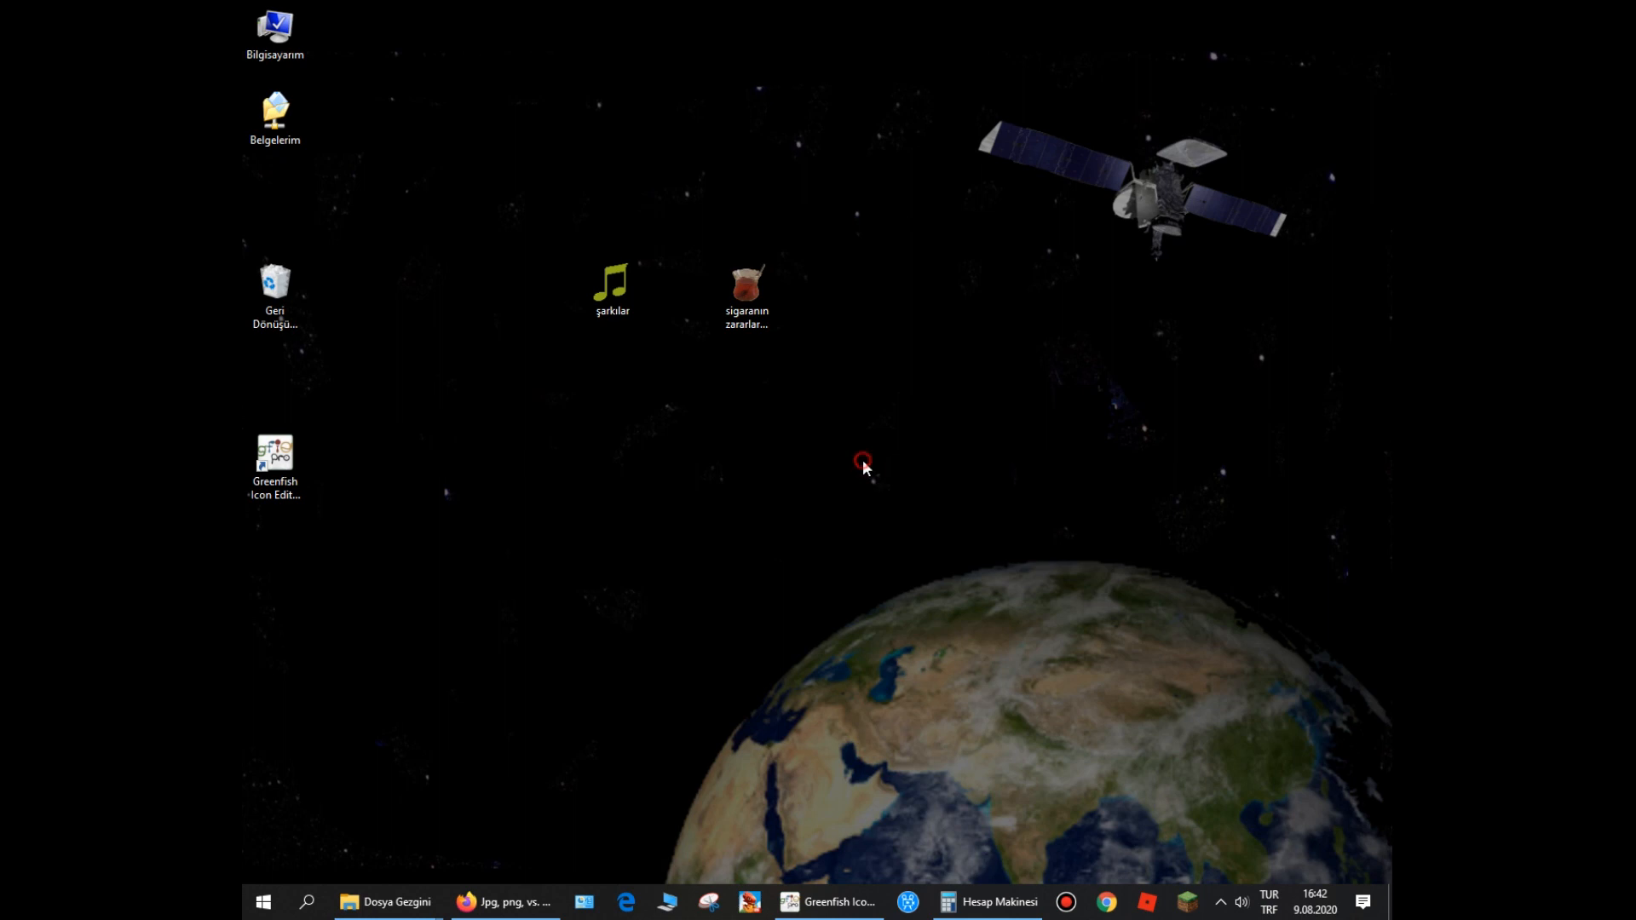
pyautogui.click(750, 324)
pyautogui.click(826, 397)
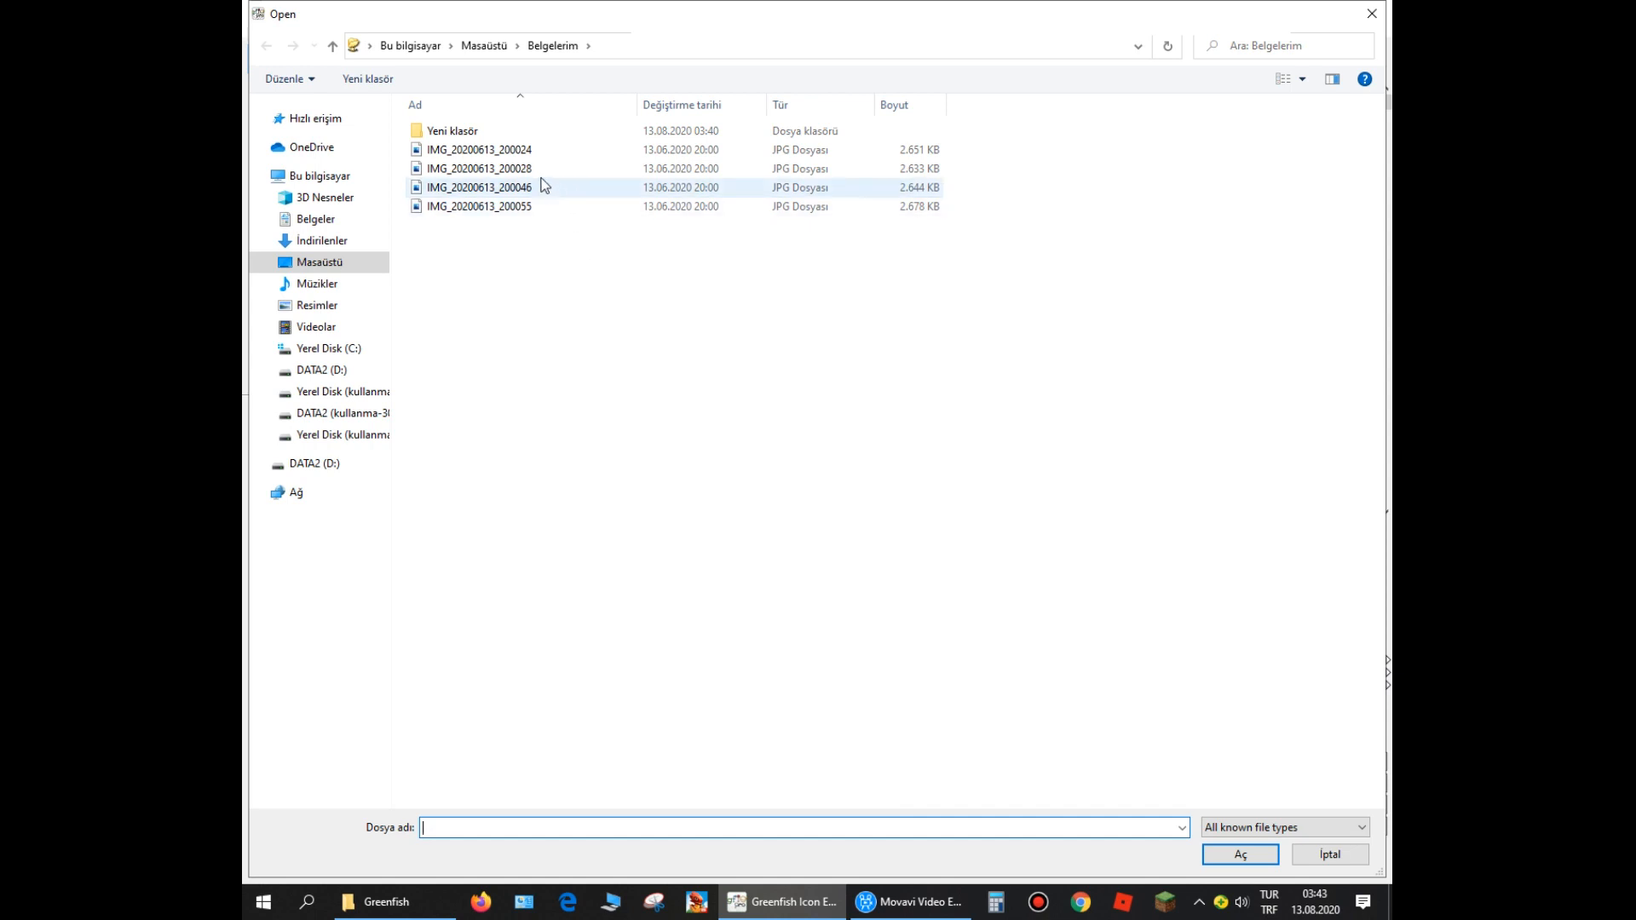
# Open IMG_20200613_200024 from Belgelerim in the icon editor and import IMG_20200613_200028 as its second page
pyautogui.doubleClick(523, 150)
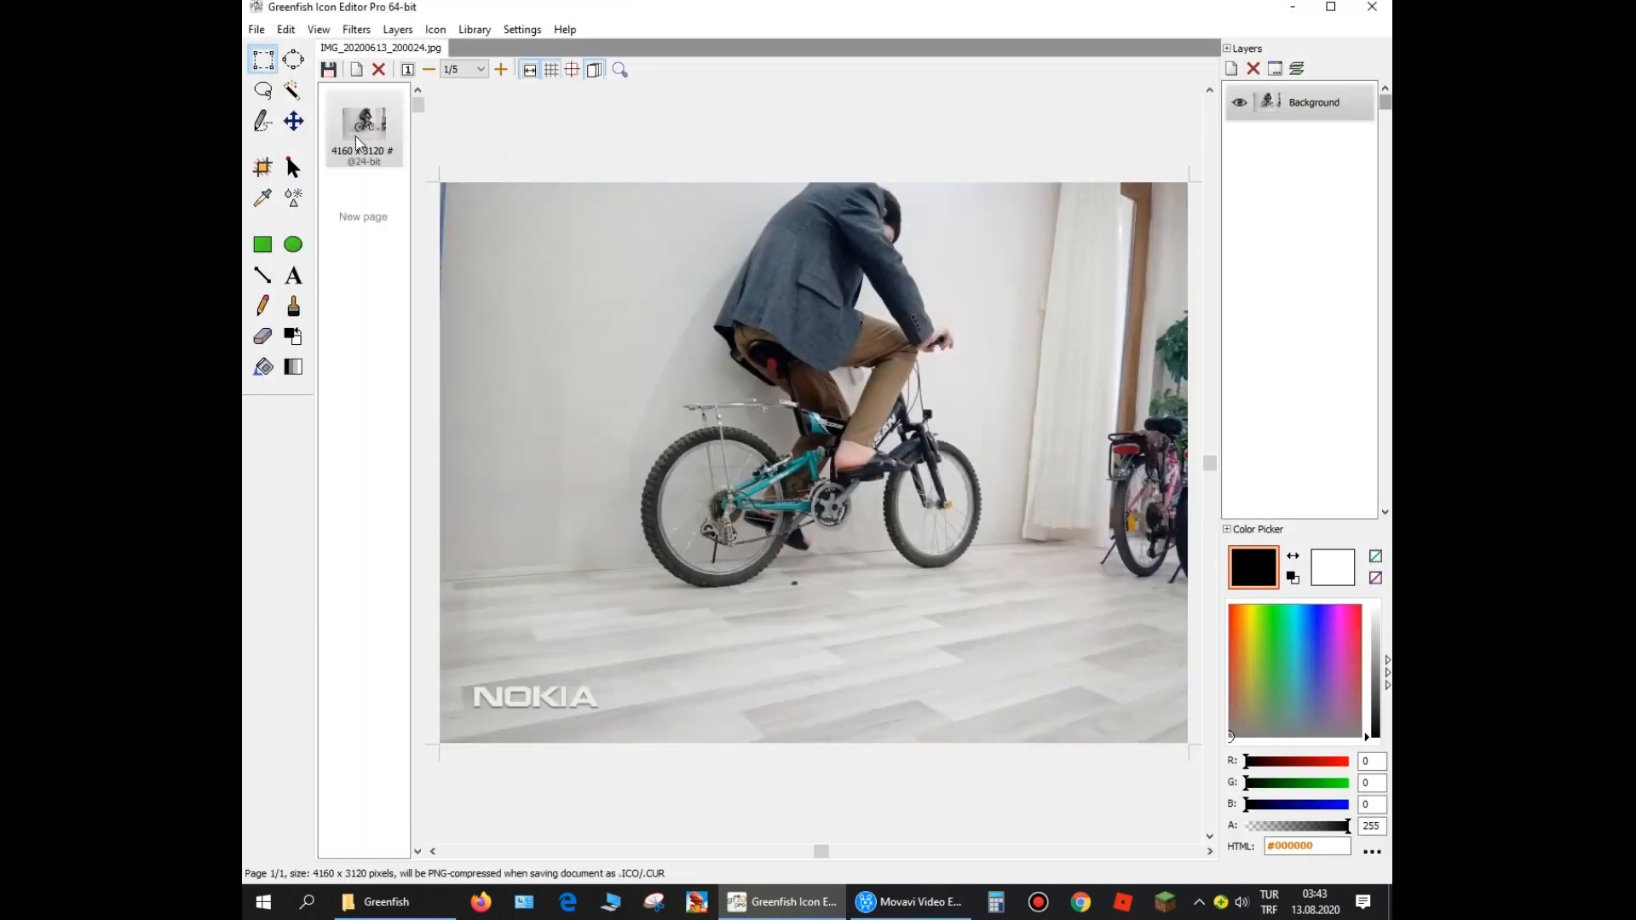
pyautogui.rightClick(357, 144)
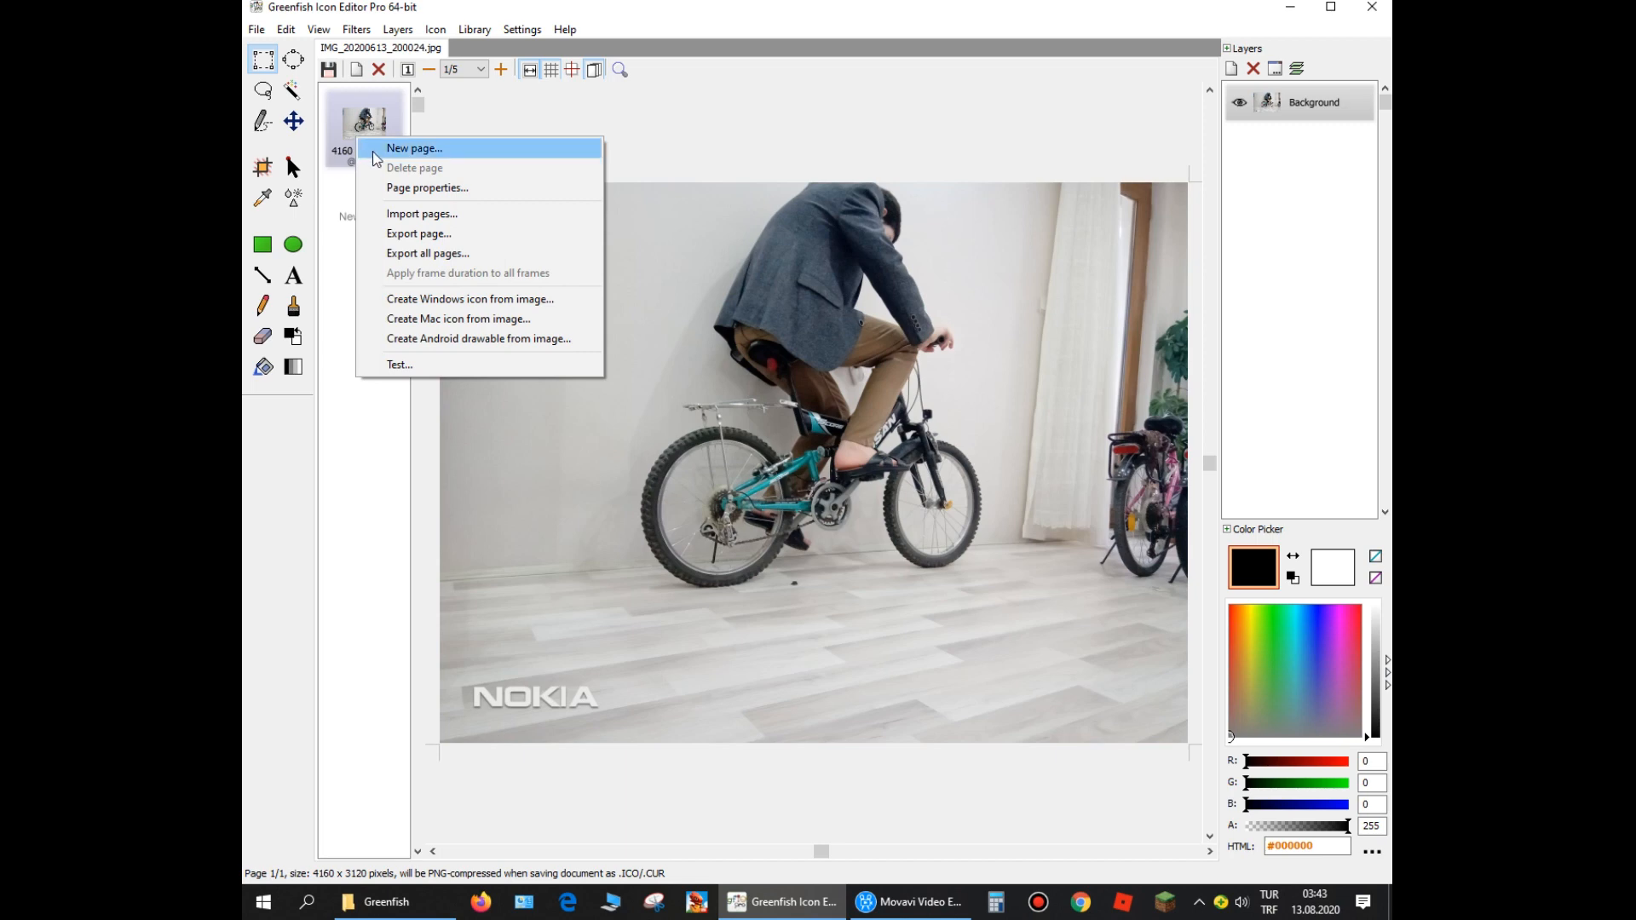
pyautogui.click(456, 215)
pyautogui.doubleClick(516, 174)
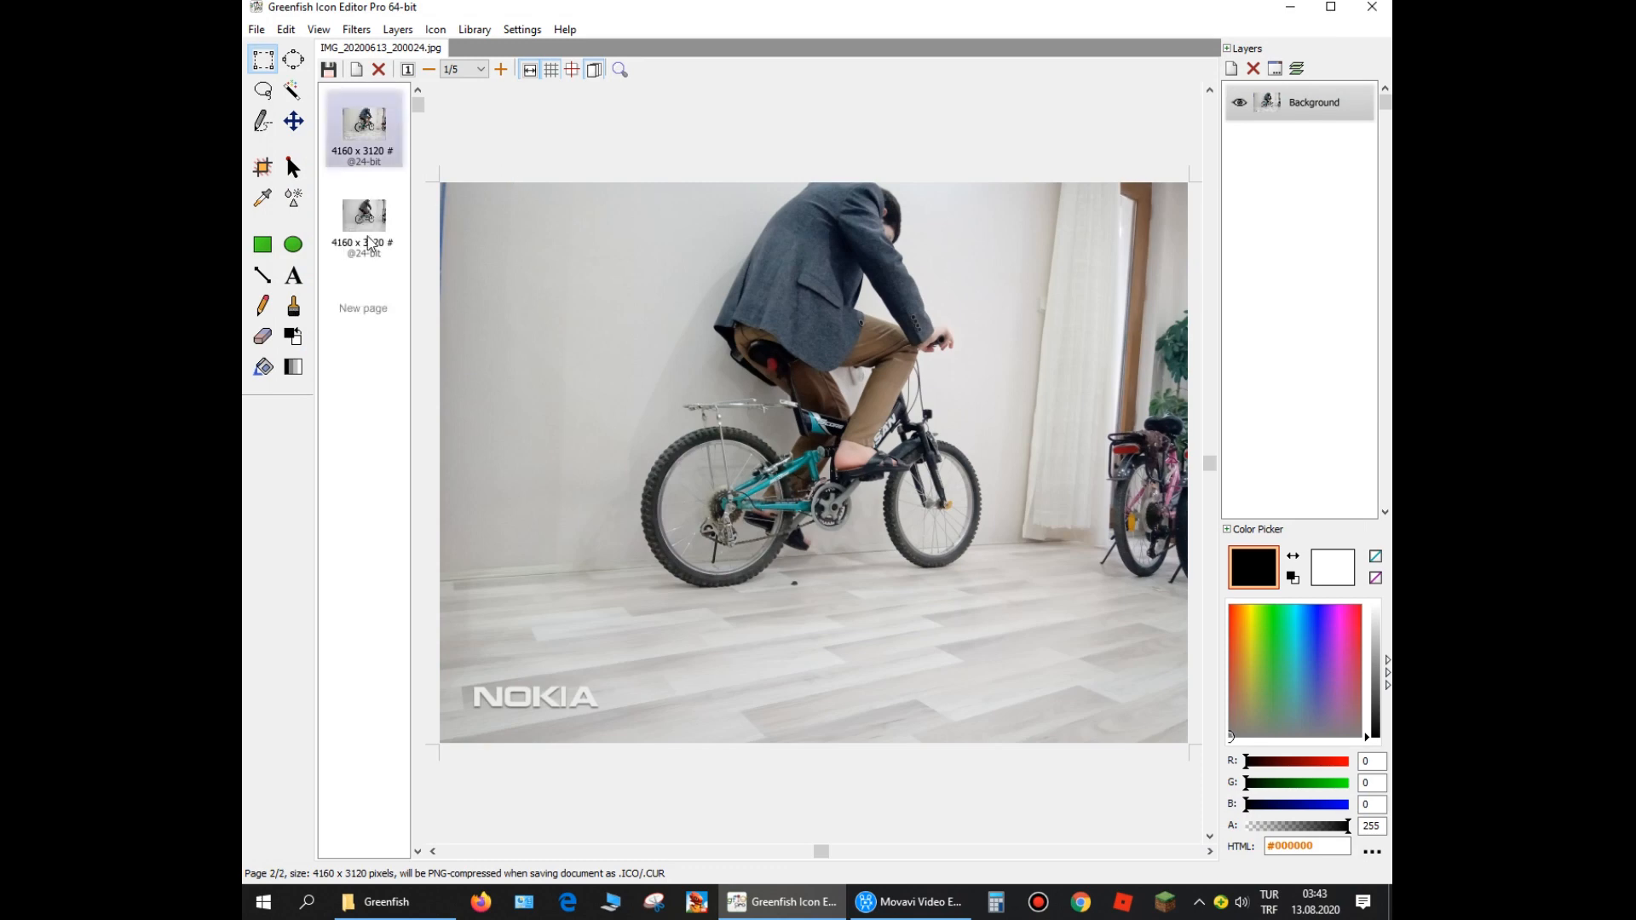
# Import IMG_20200613_200046 and IMG_20200613_200055 as the third and fourth pages
pyautogui.click(370, 223)
pyautogui.rightClick(371, 225)
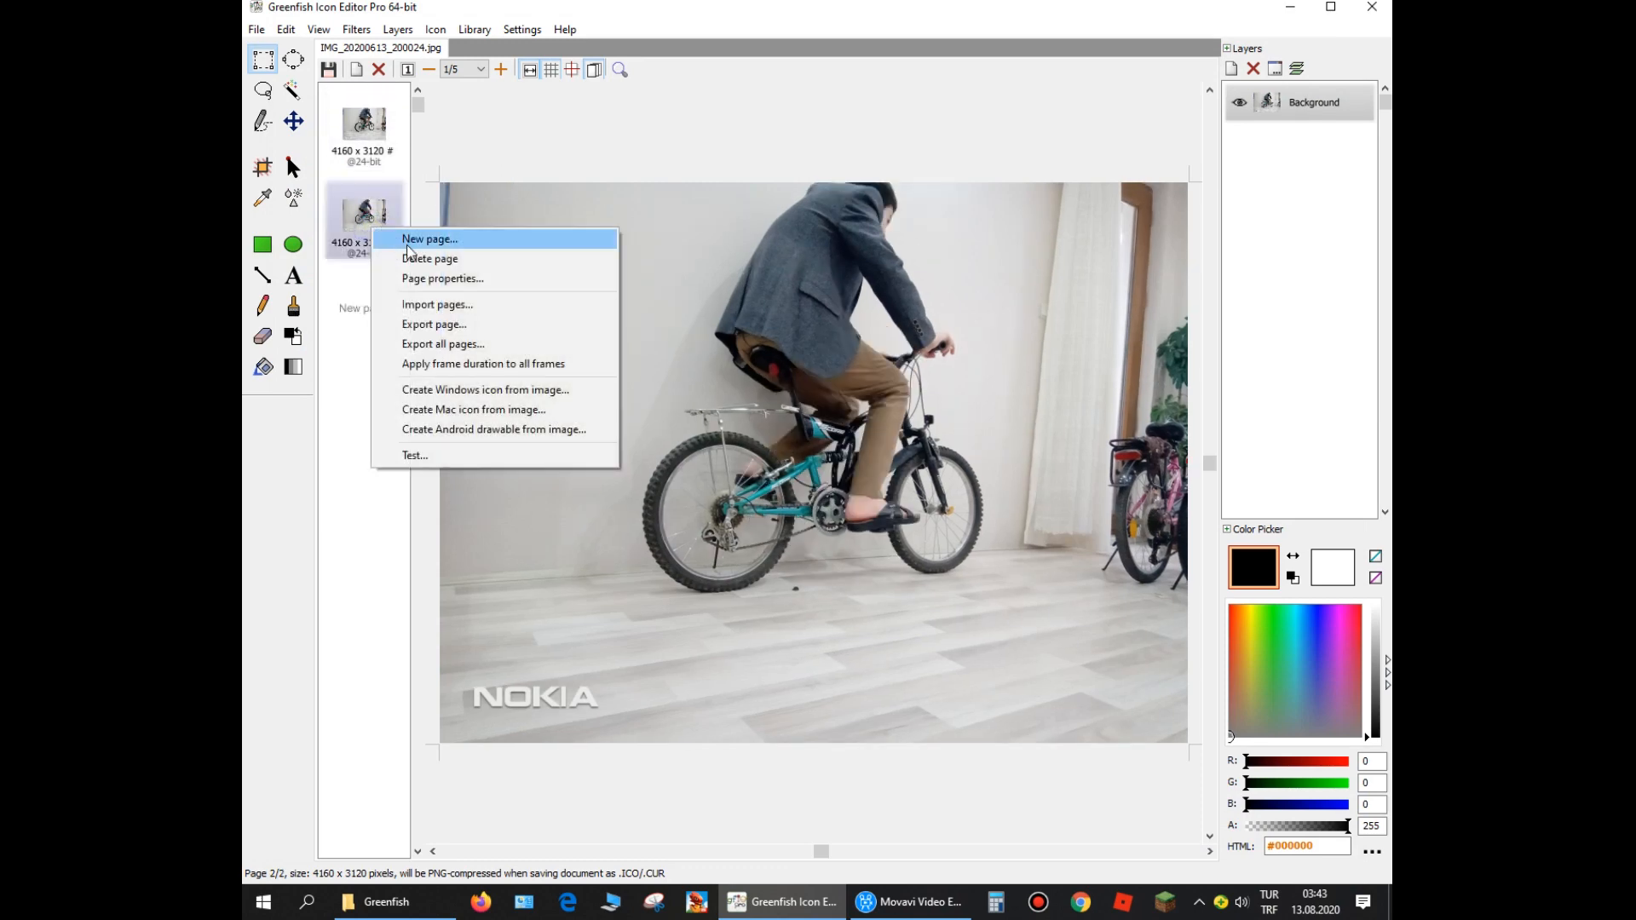
pyautogui.click(475, 306)
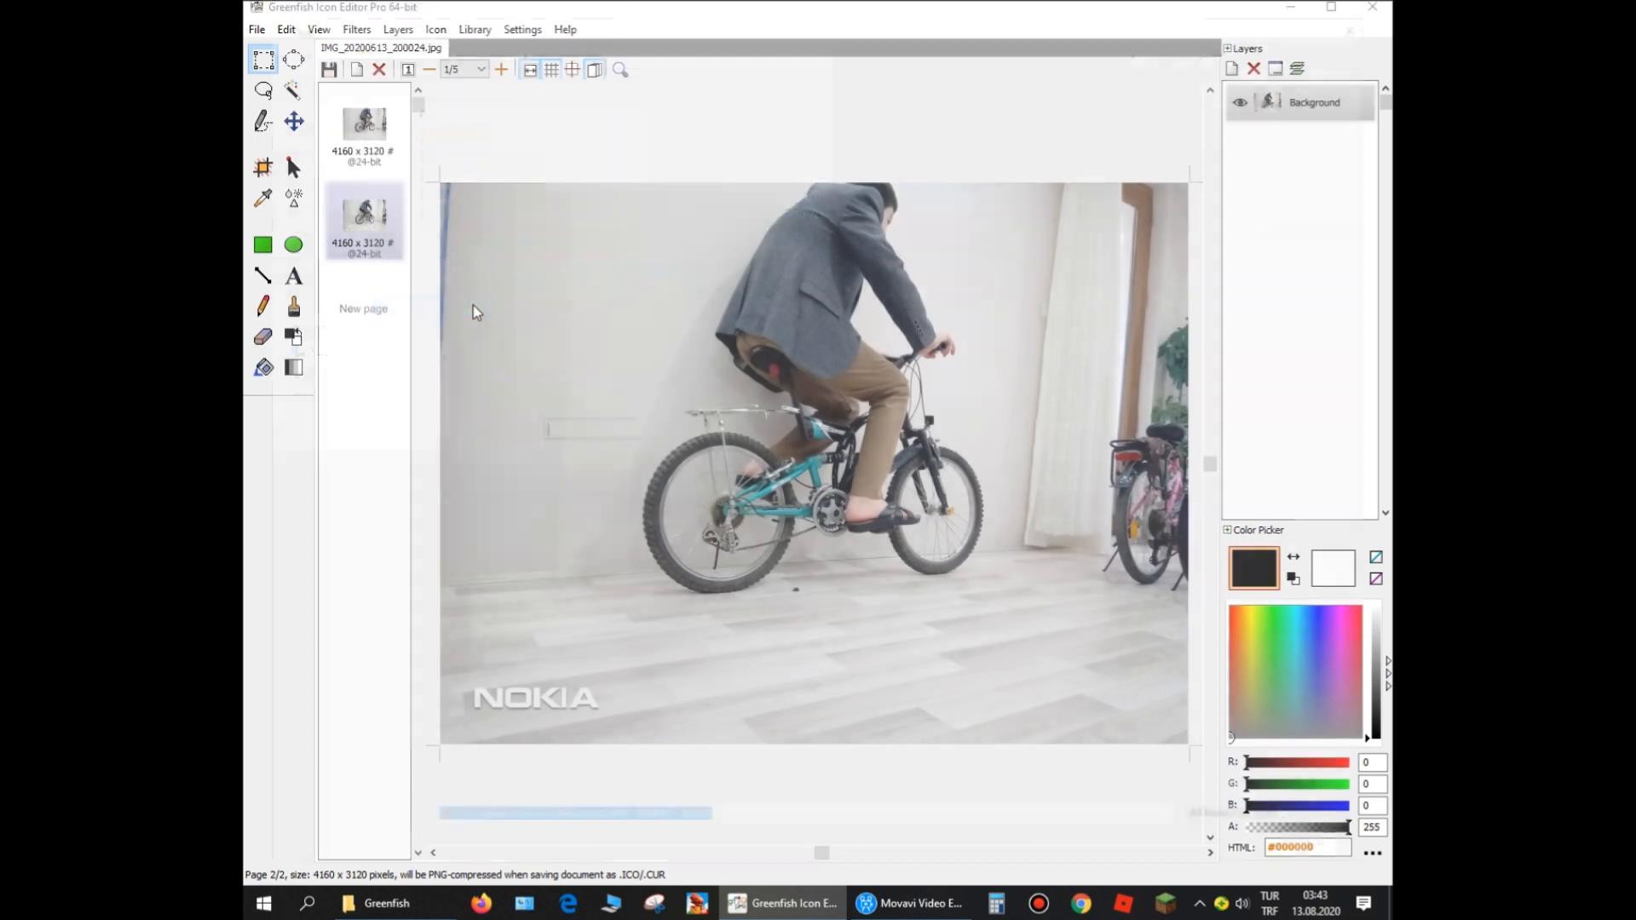
pyautogui.doubleClick(498, 198)
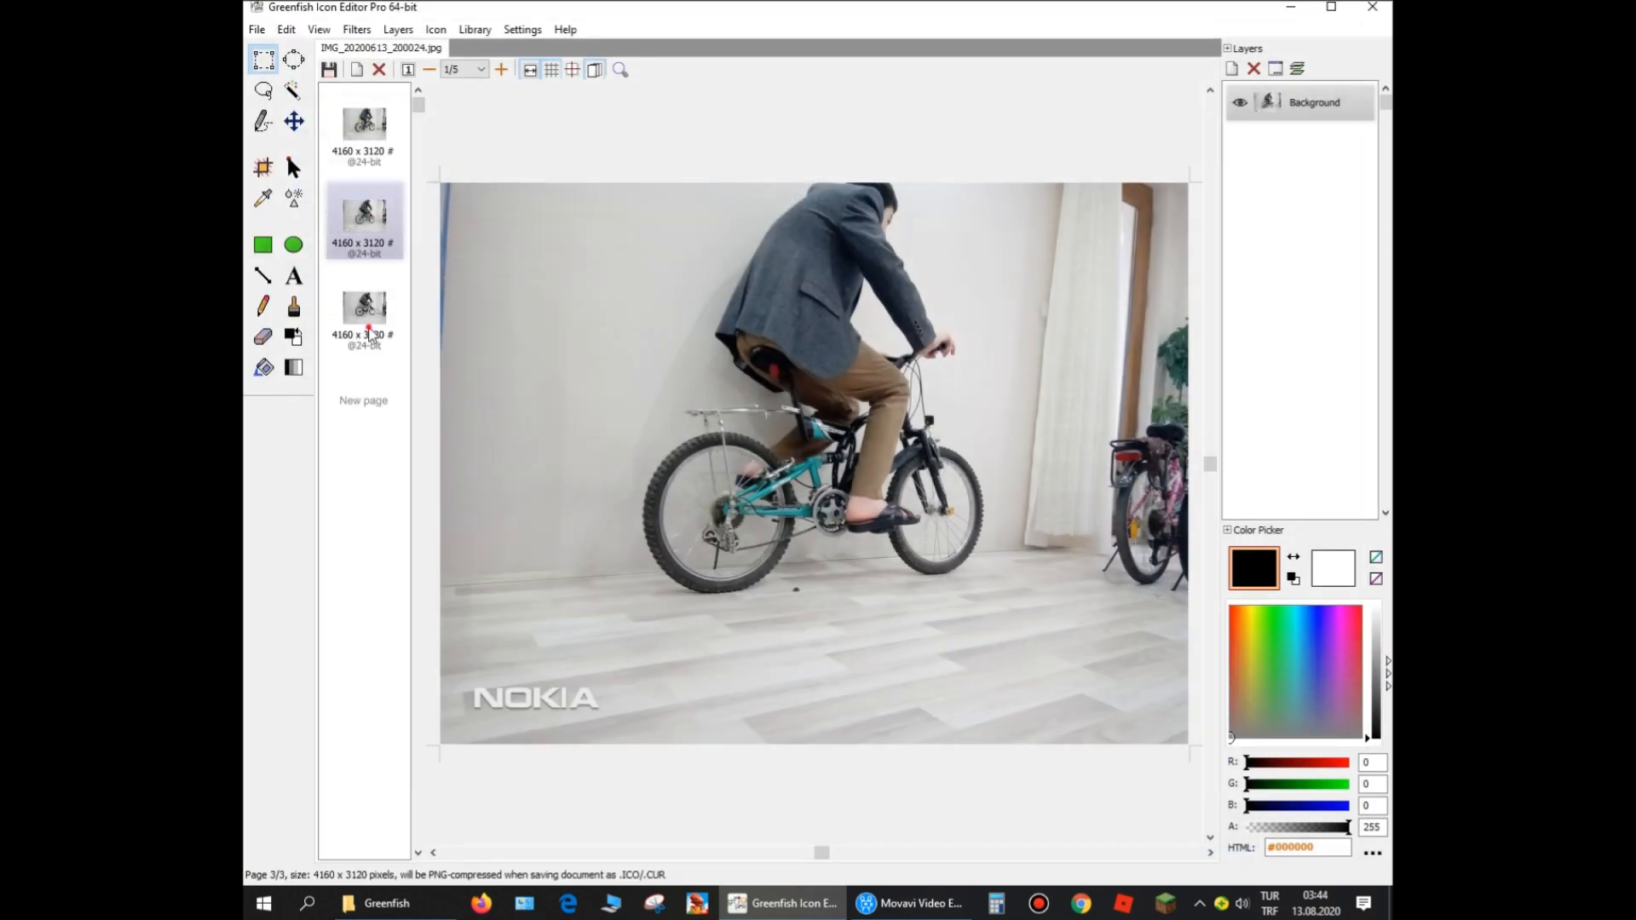
pyautogui.click(372, 328)
pyautogui.rightClick(370, 326)
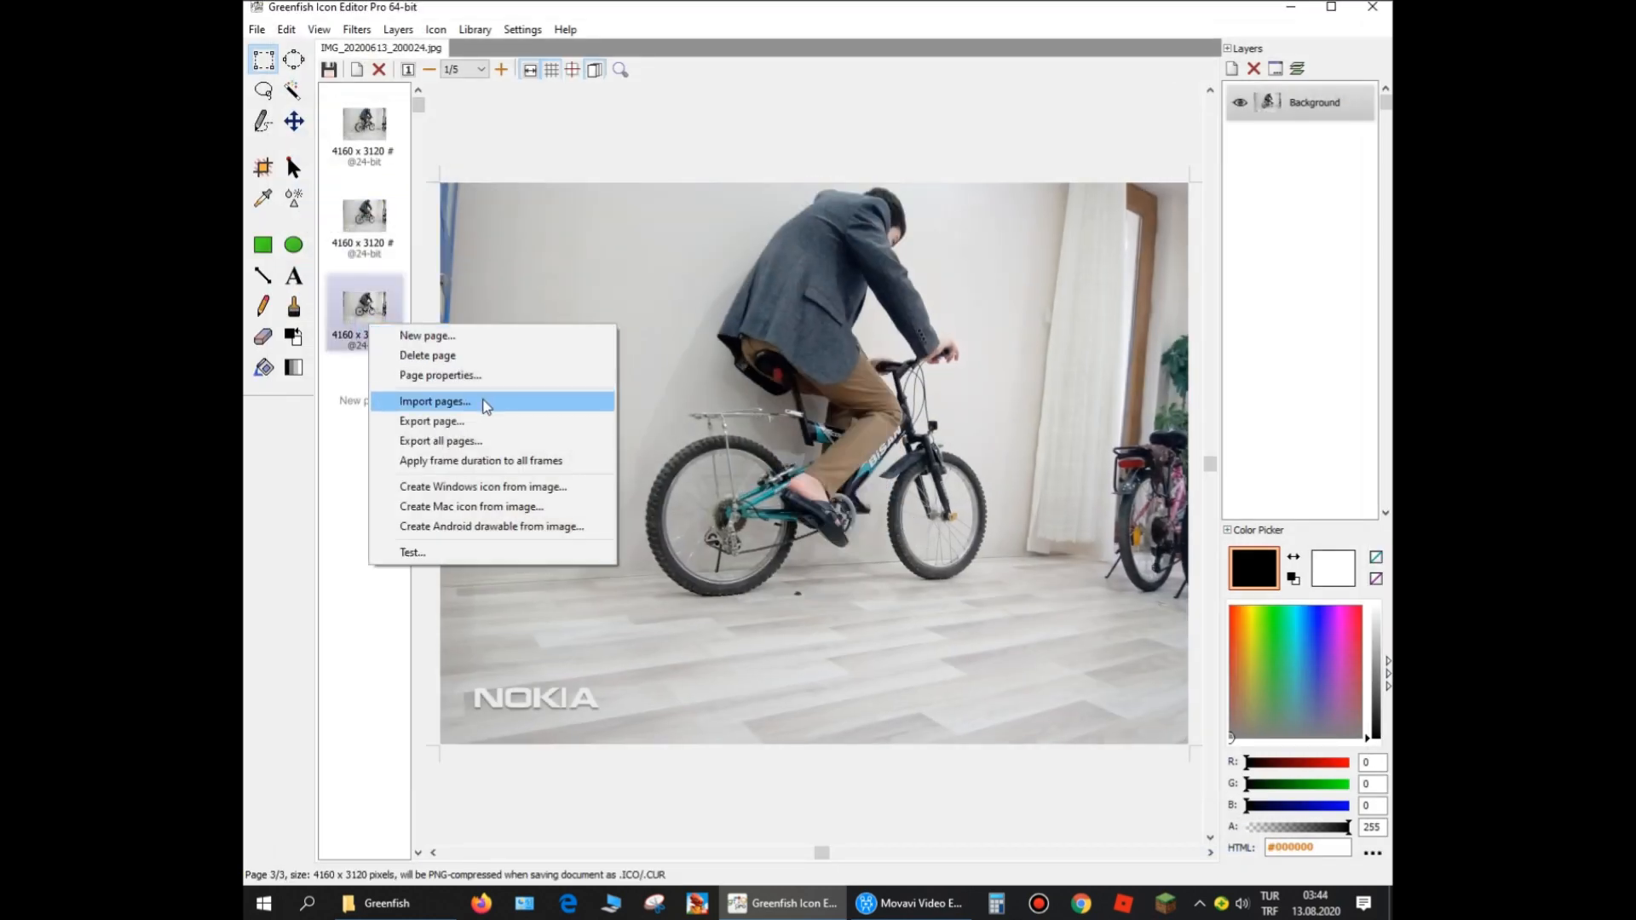
pyautogui.click(460, 401)
pyautogui.doubleClick(471, 211)
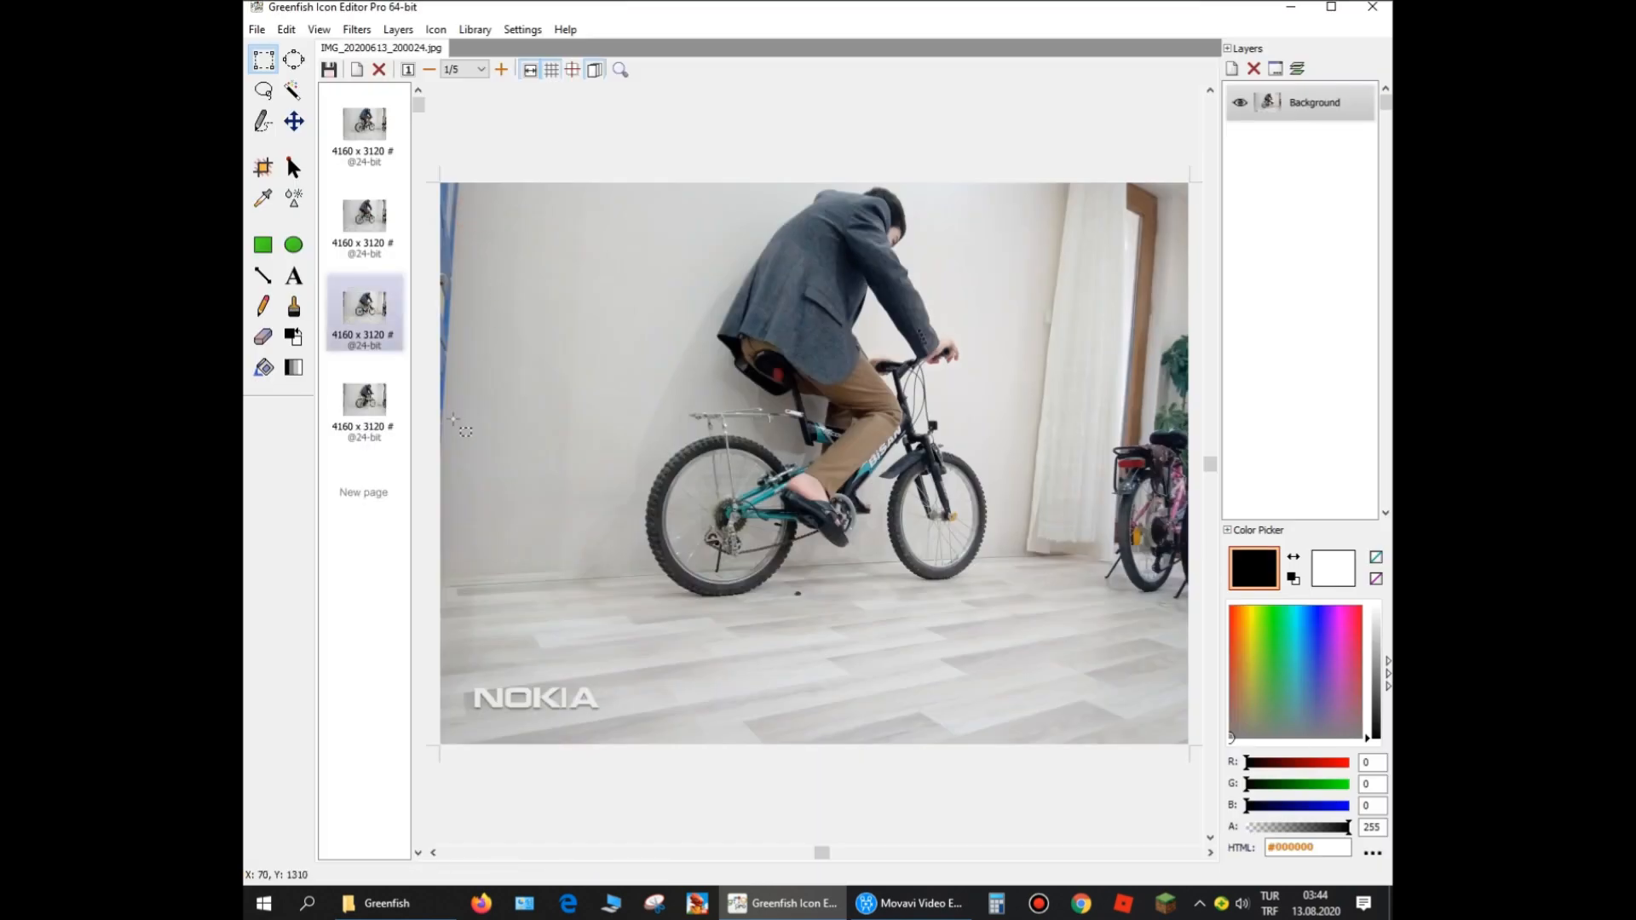
# On the first page, select the background around the cyclist with the Magic Wand at tolerance 20 and delete it
pyautogui.click(365, 128)
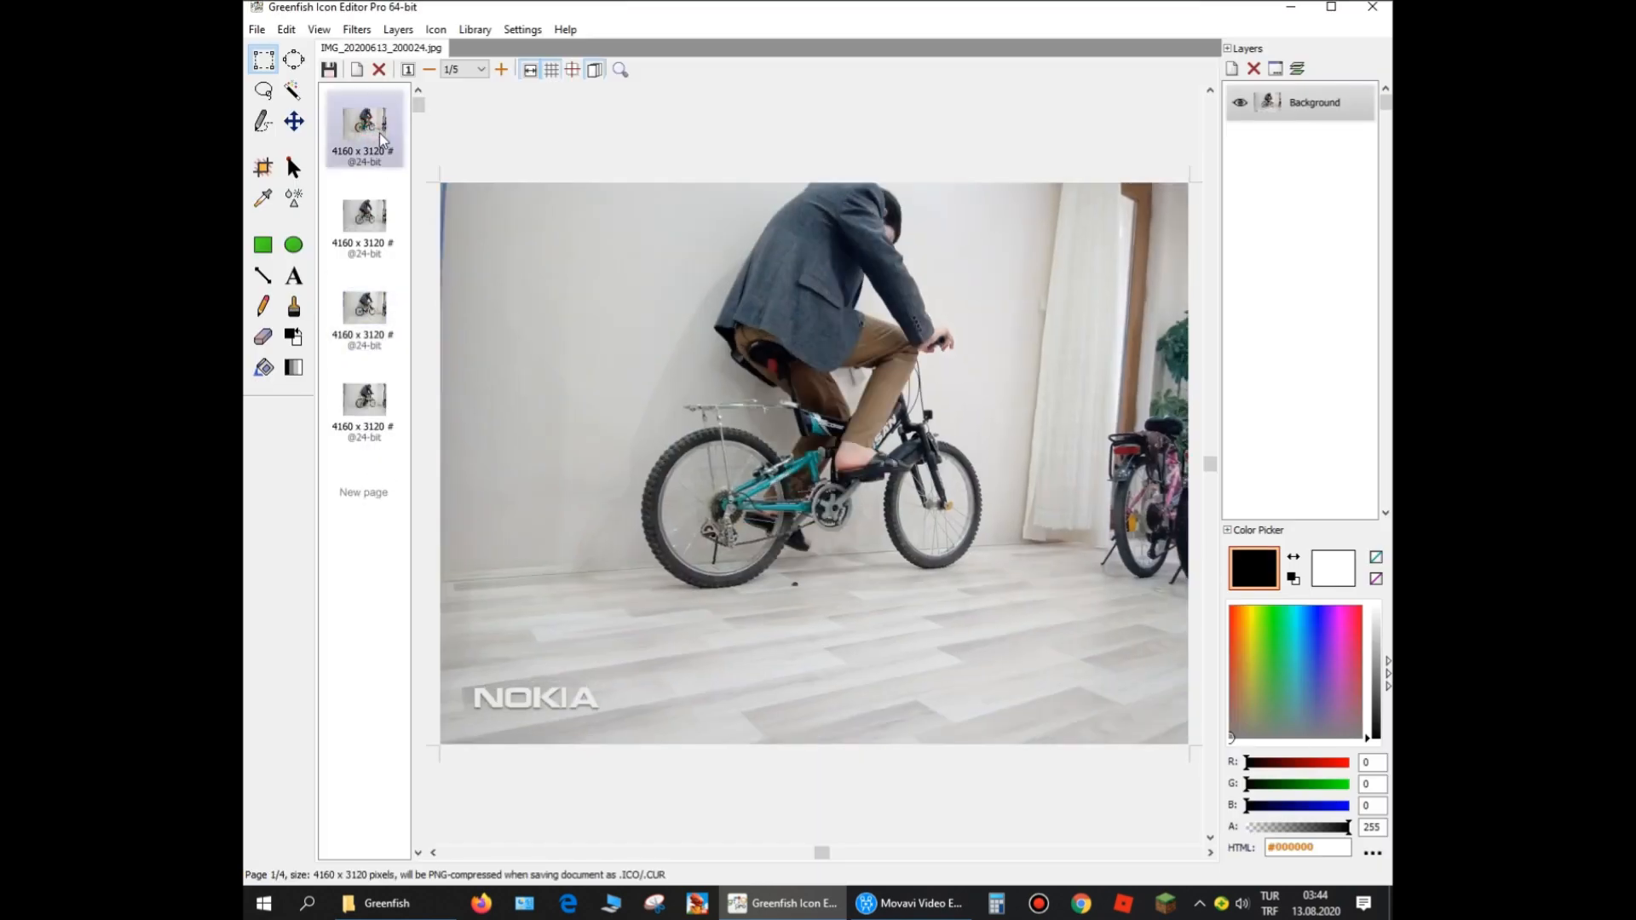
pyautogui.click(292, 89)
pyautogui.click(528, 265)
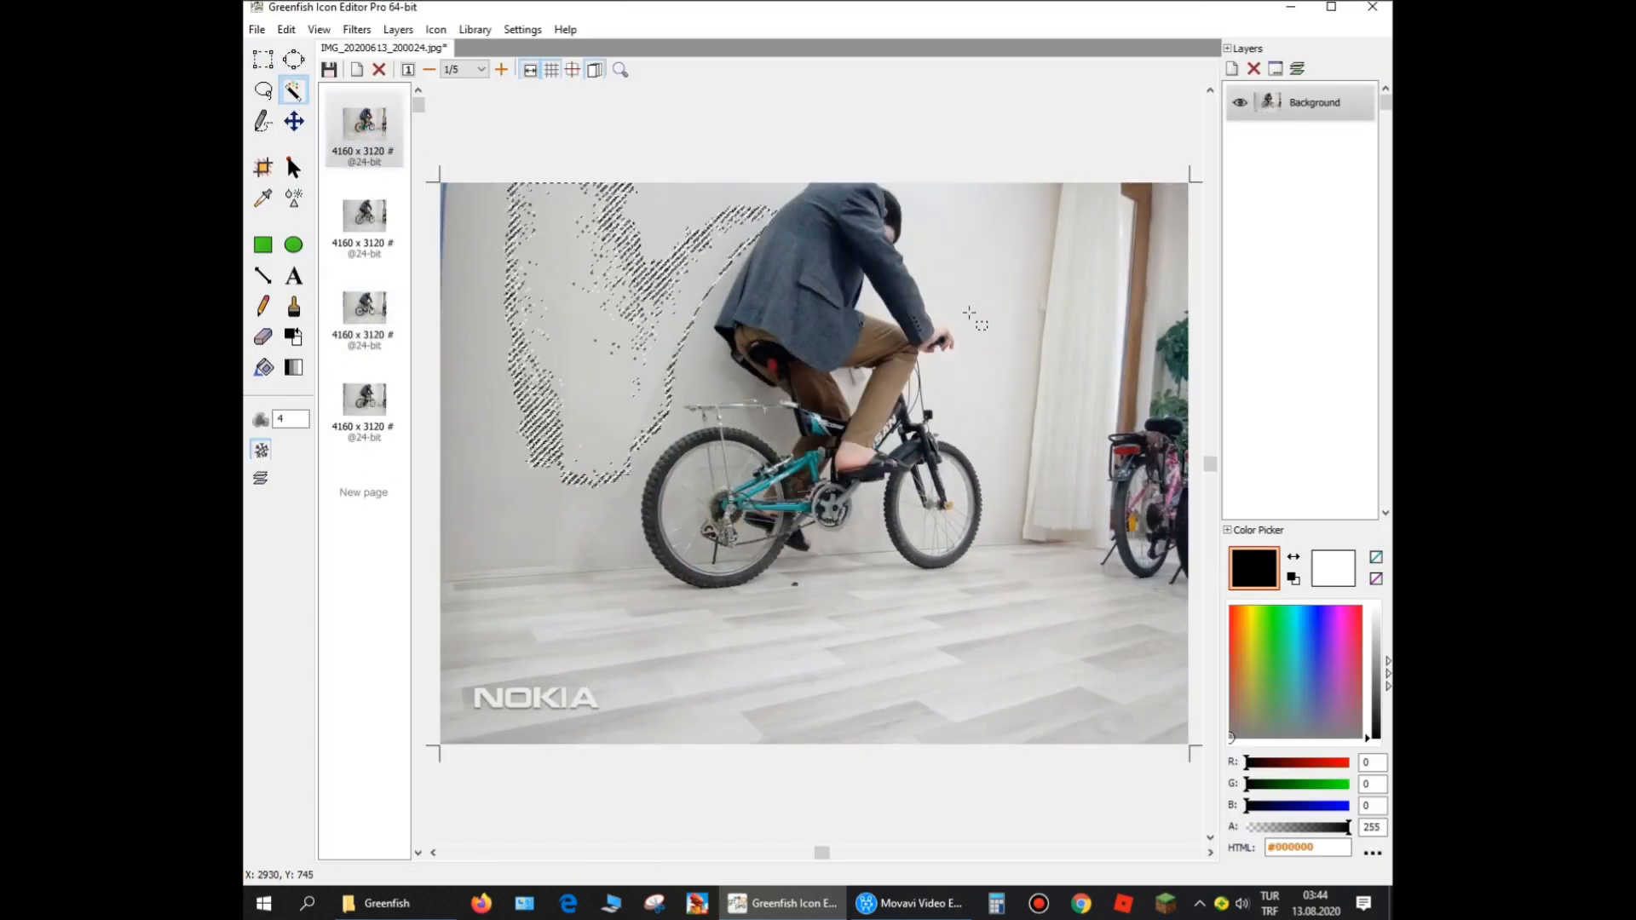
pyautogui.doubleClick(303, 418)
pyautogui.write('20')
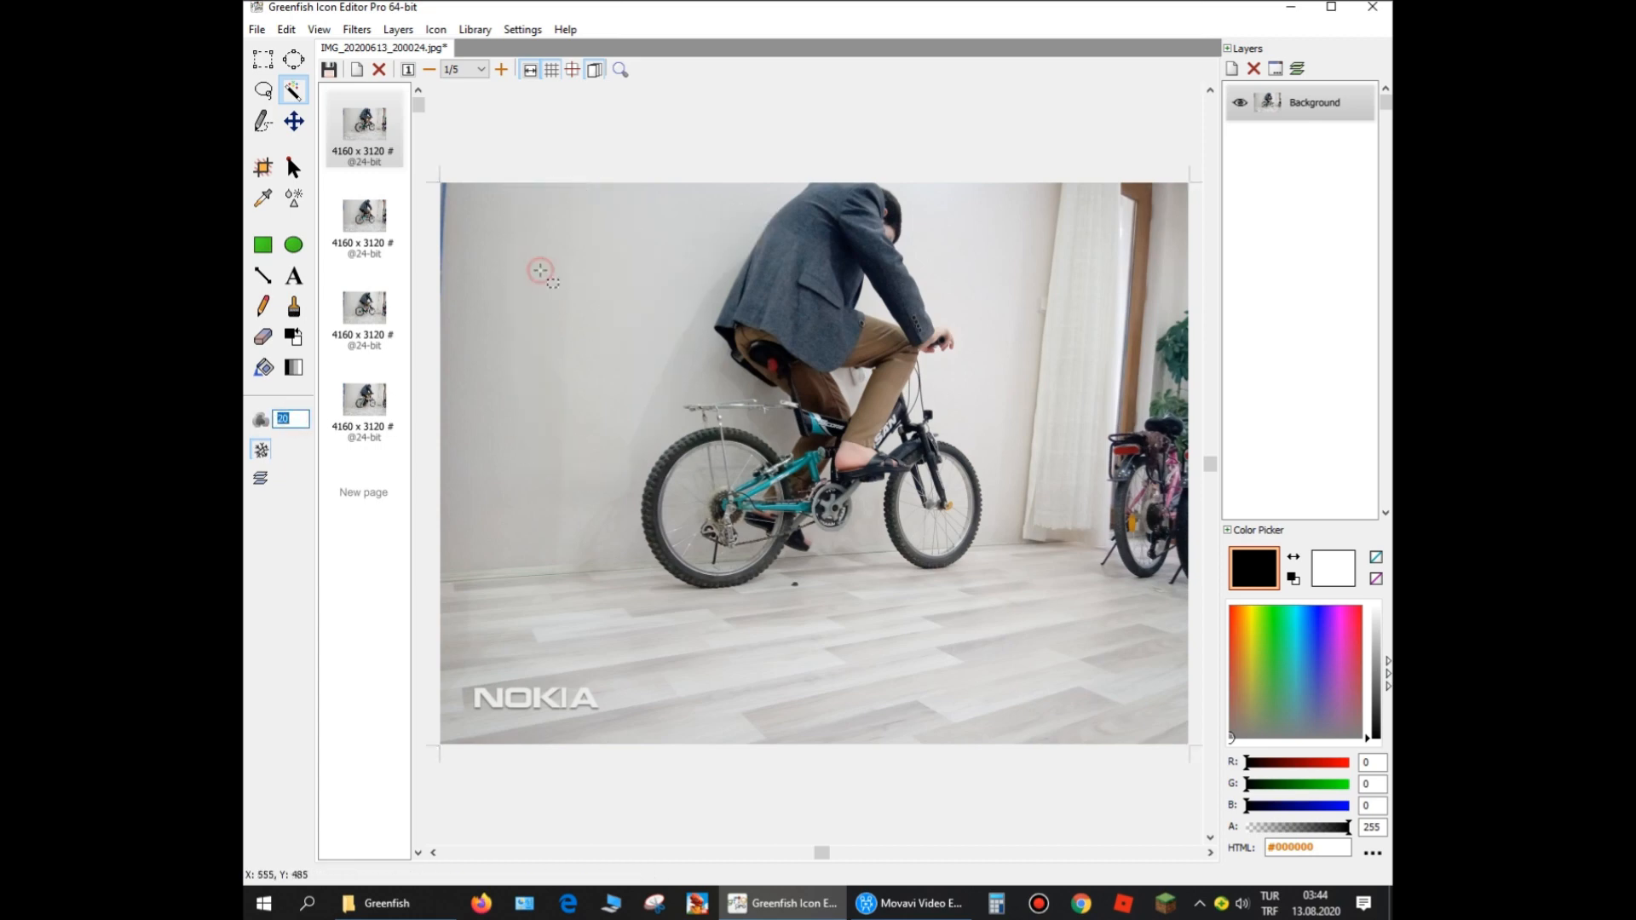
pyautogui.click(528, 264)
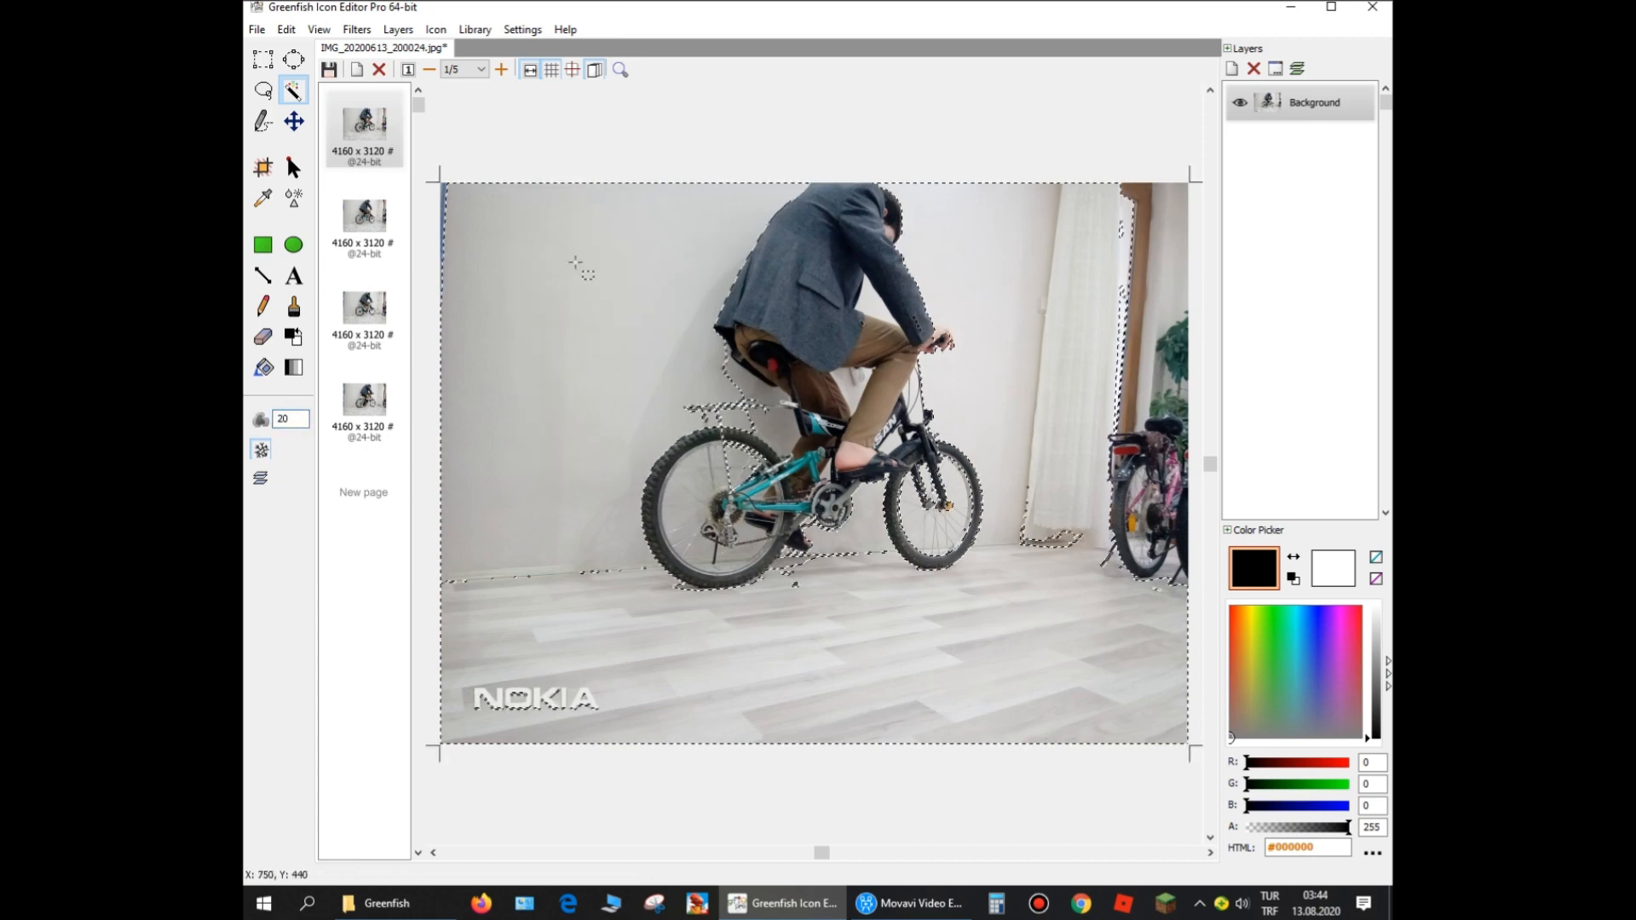
pyautogui.press('Delete')
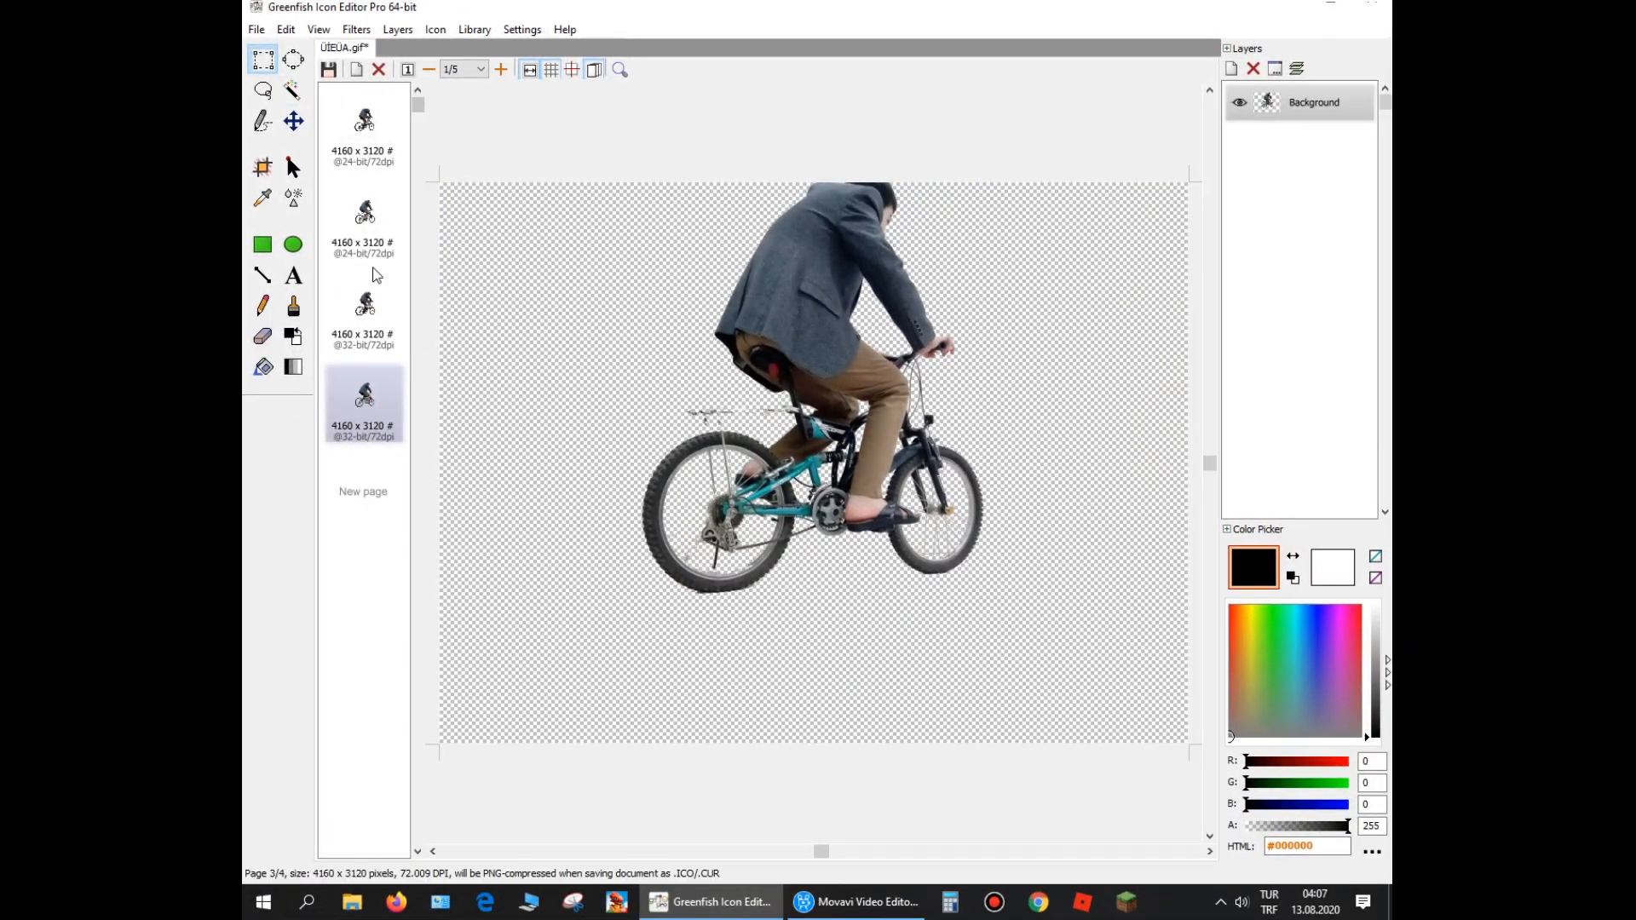
# Save the four-page cyclist document in Belgelerim as "GİFİM" in Graphics Interchange Format (*.gif)
pyautogui.click(256, 31)
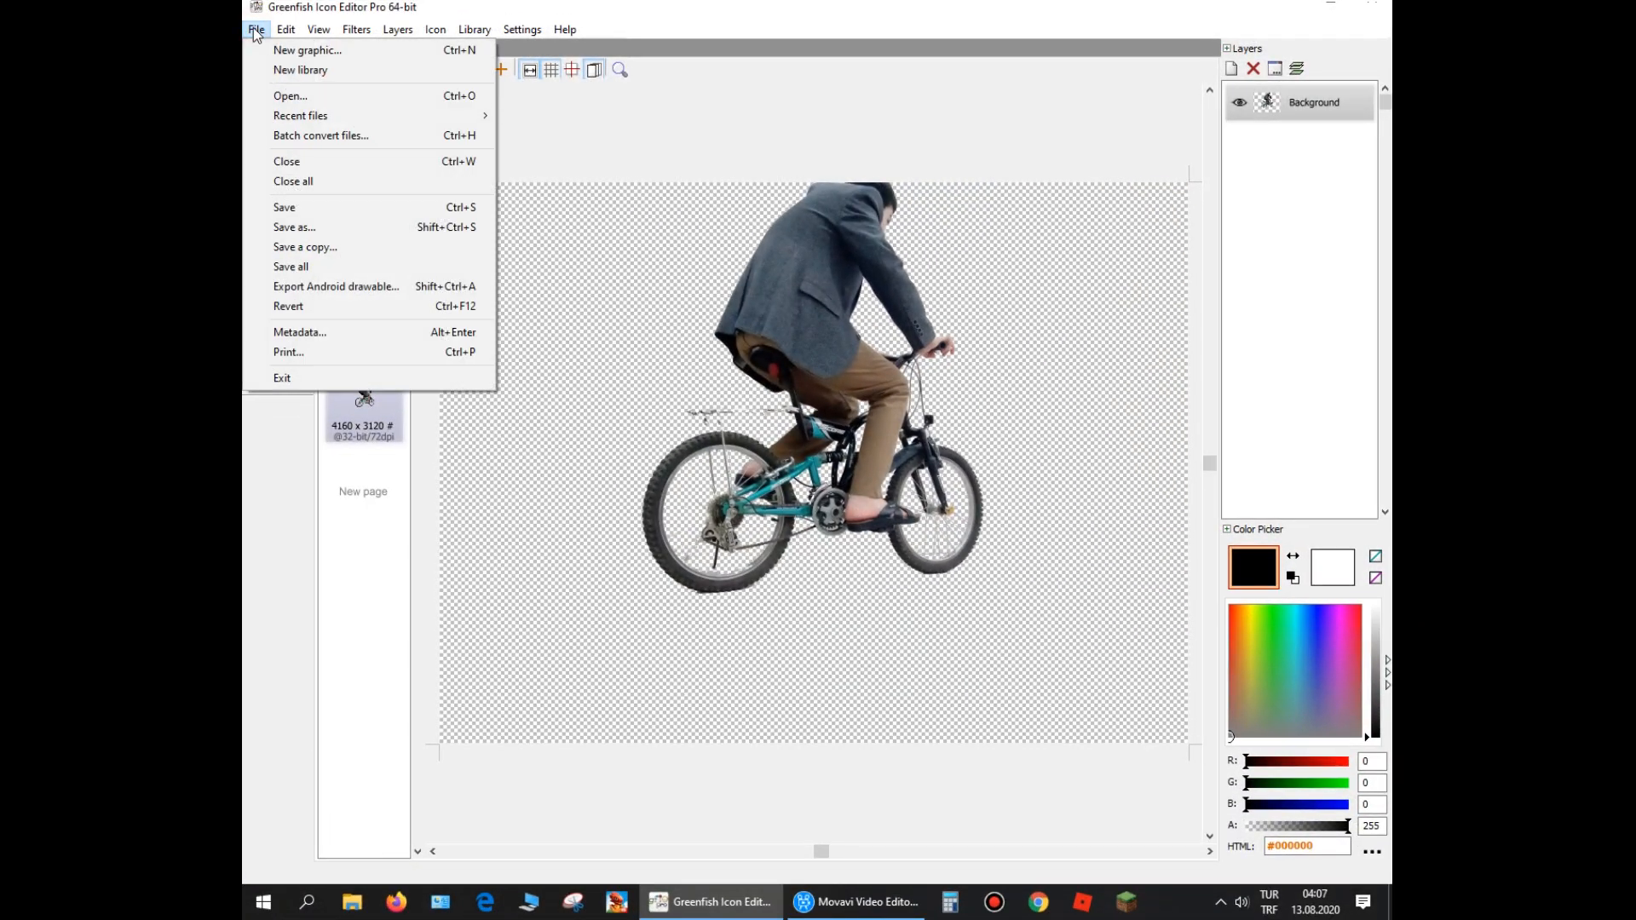
pyautogui.click(335, 230)
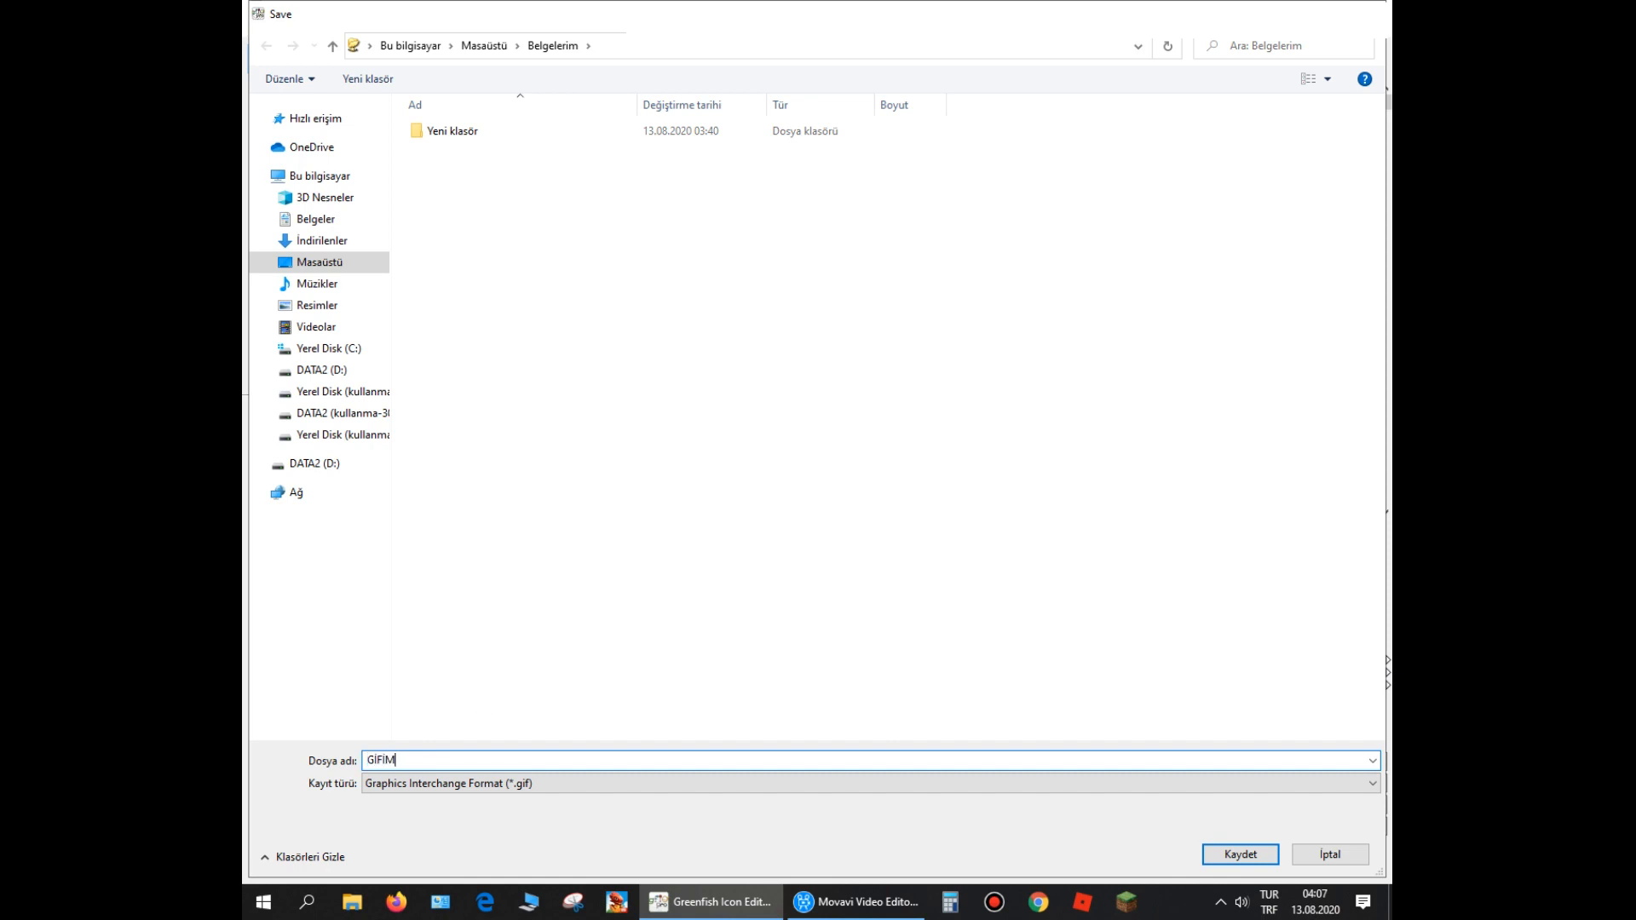
pyautogui.click(524, 785)
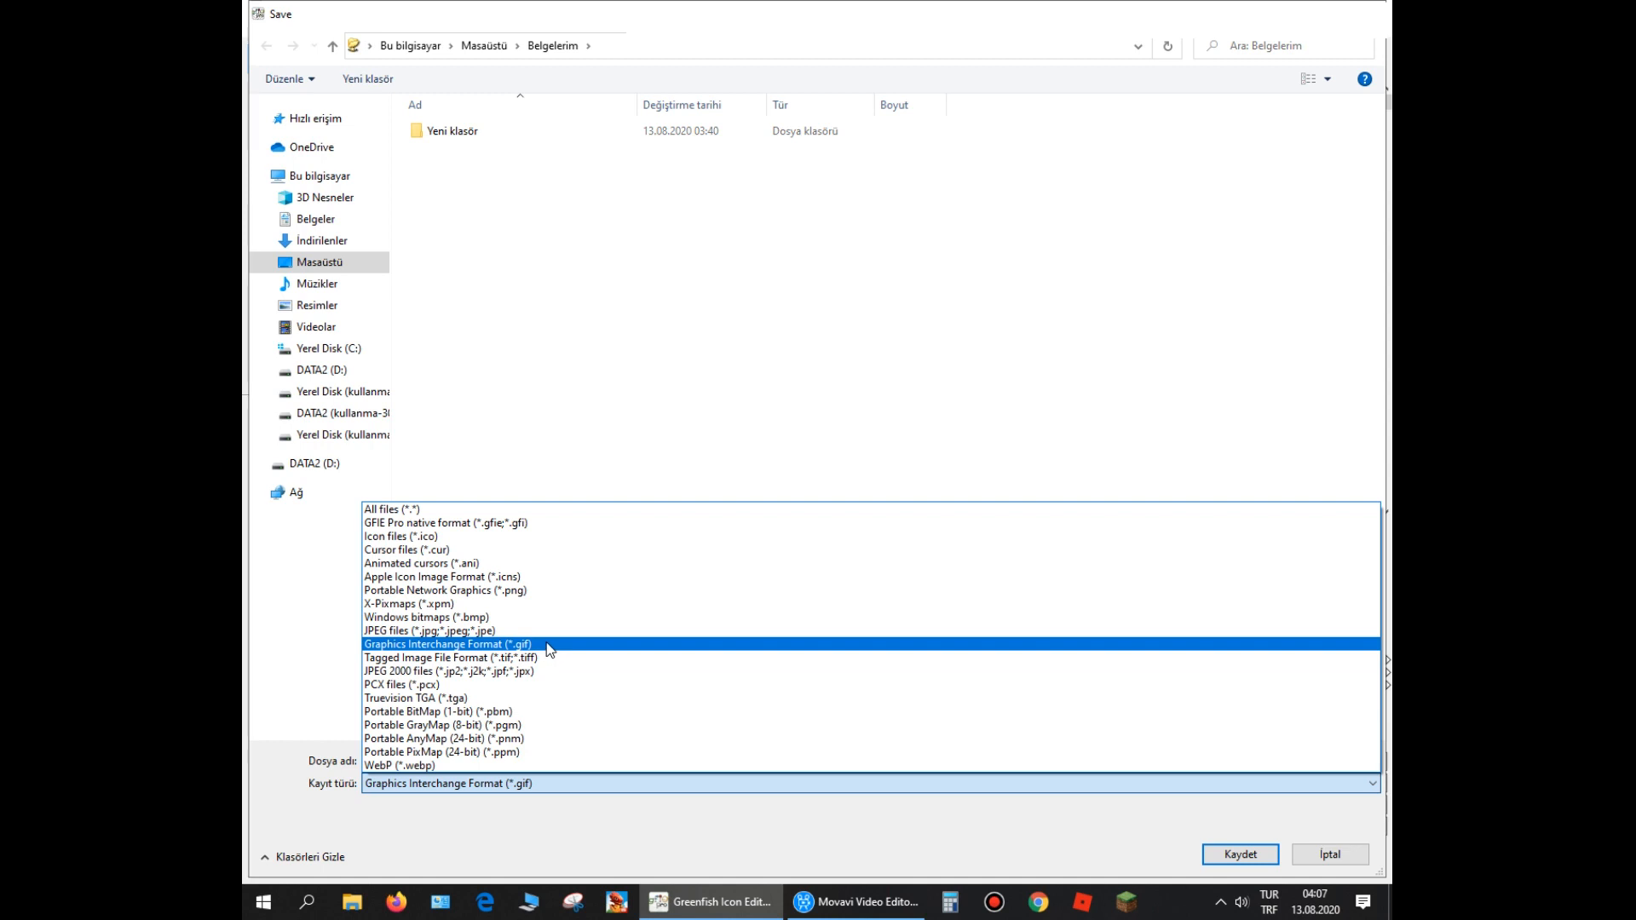
pyautogui.click(547, 646)
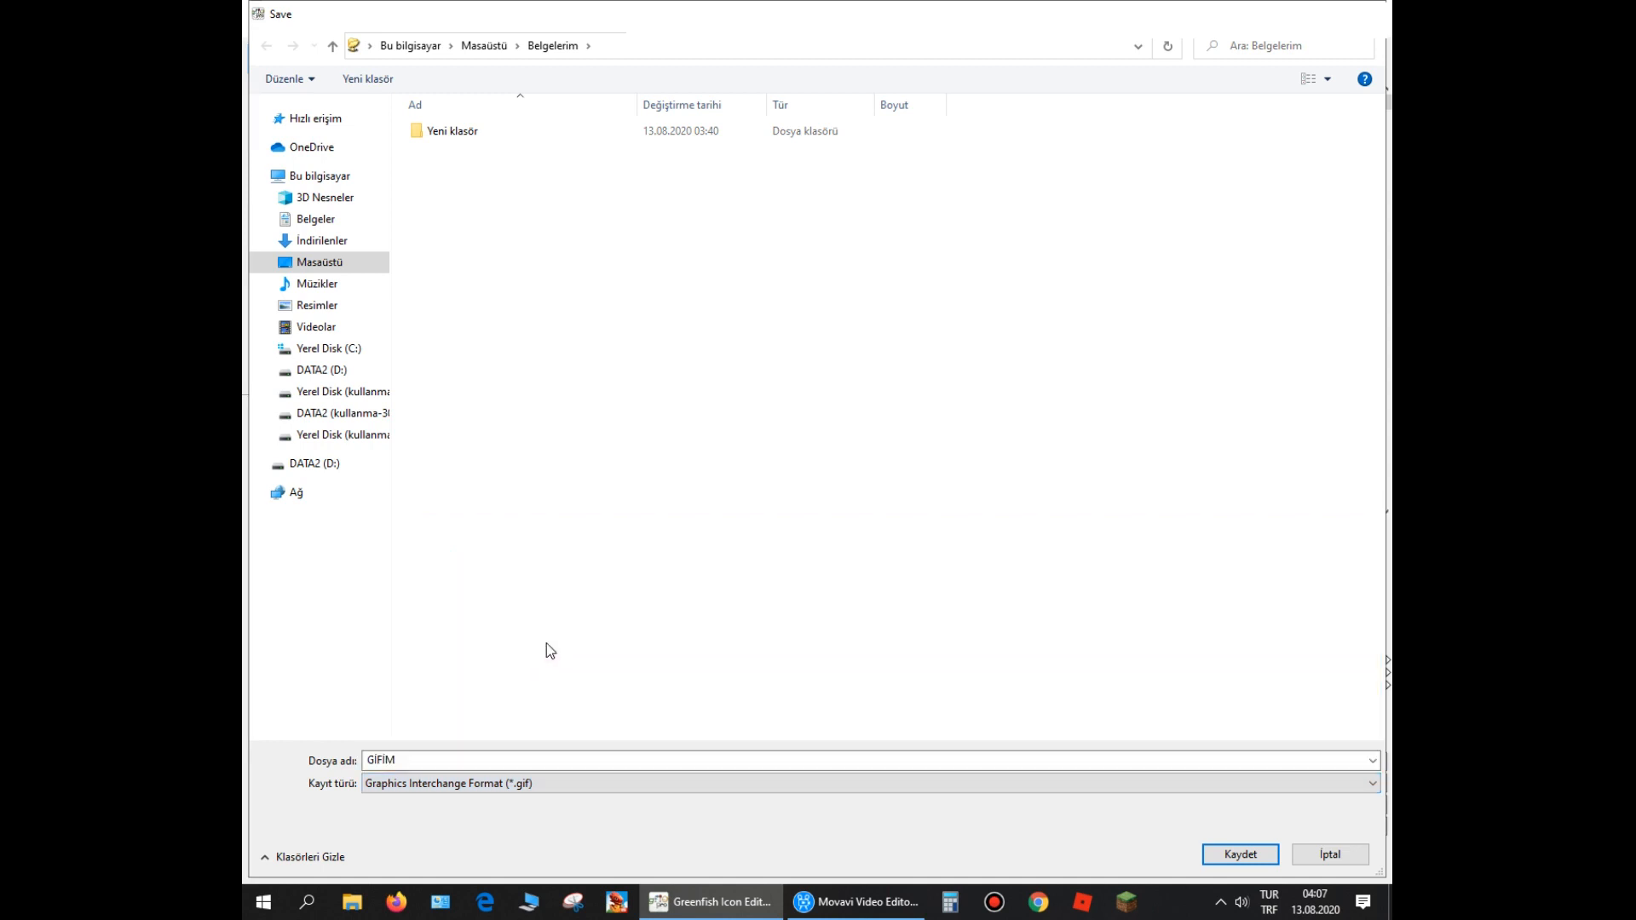
pyautogui.click(1237, 853)
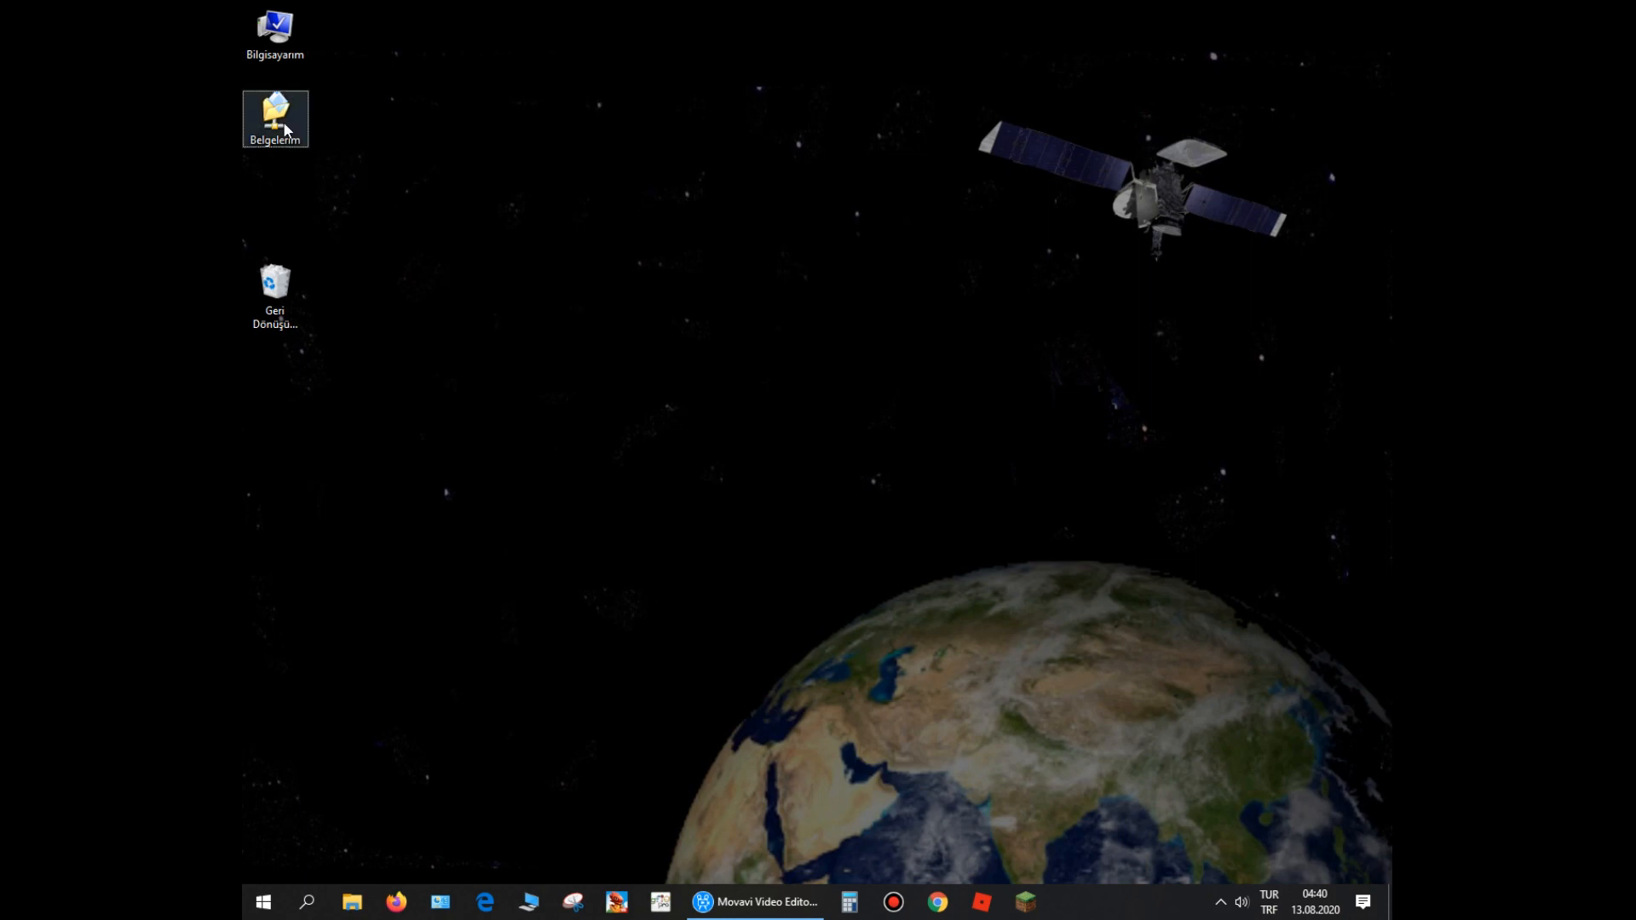
# Open the GİFİM file from the desktop folder Belgelerim in Firefox to view the animation
pyautogui.doubleClick(285, 129)
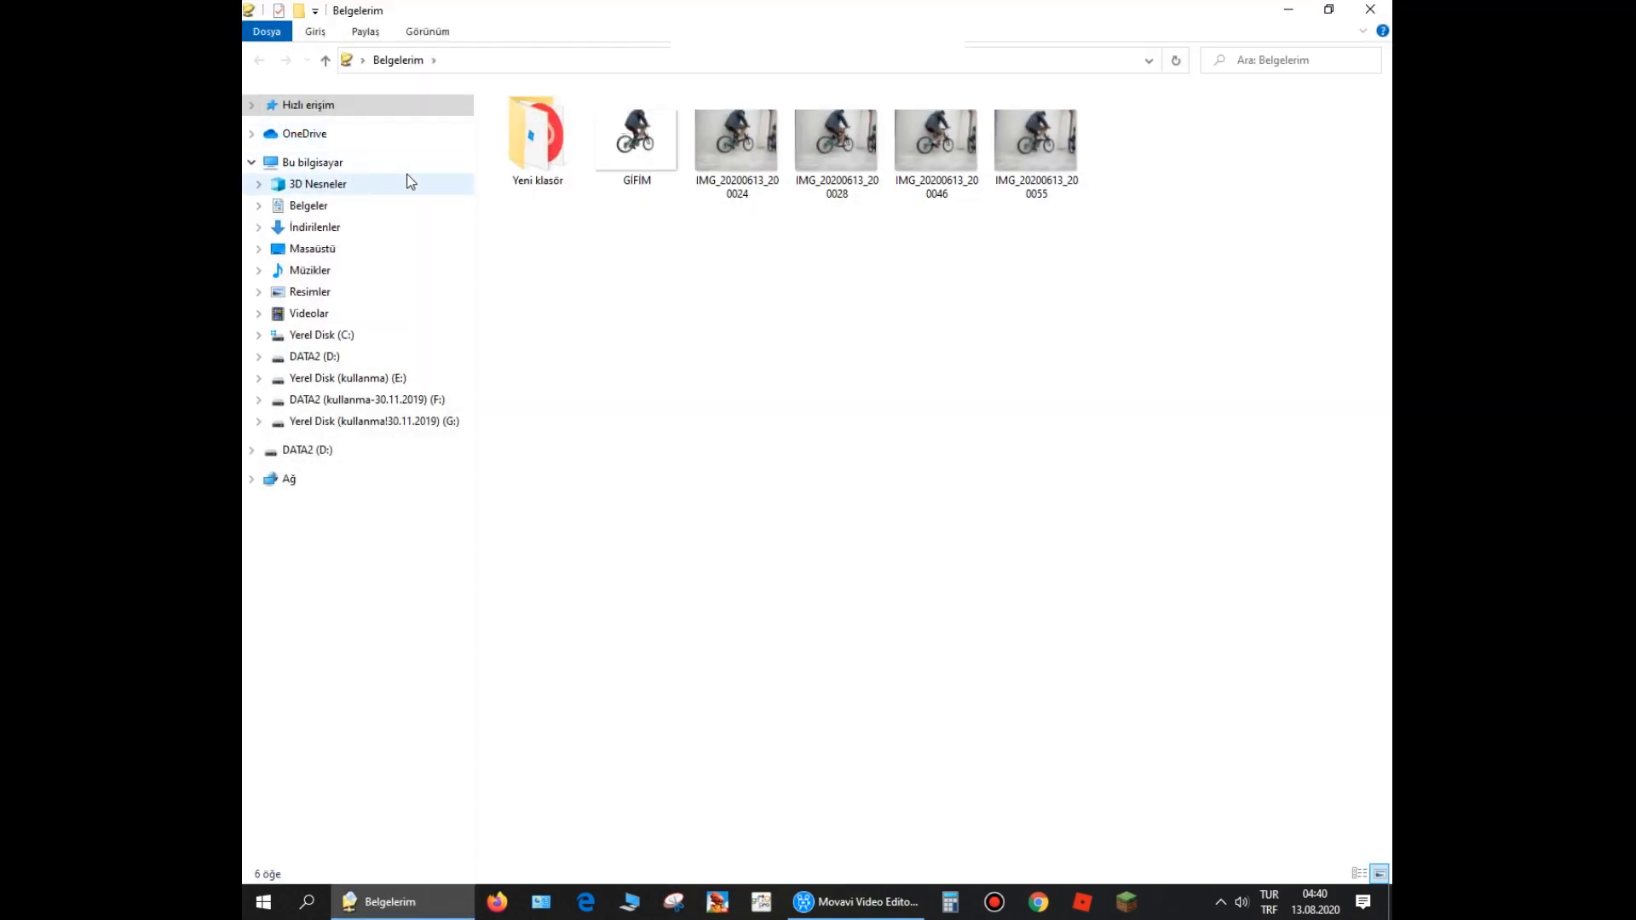
pyautogui.click(617, 143)
pyautogui.rightClick(631, 141)
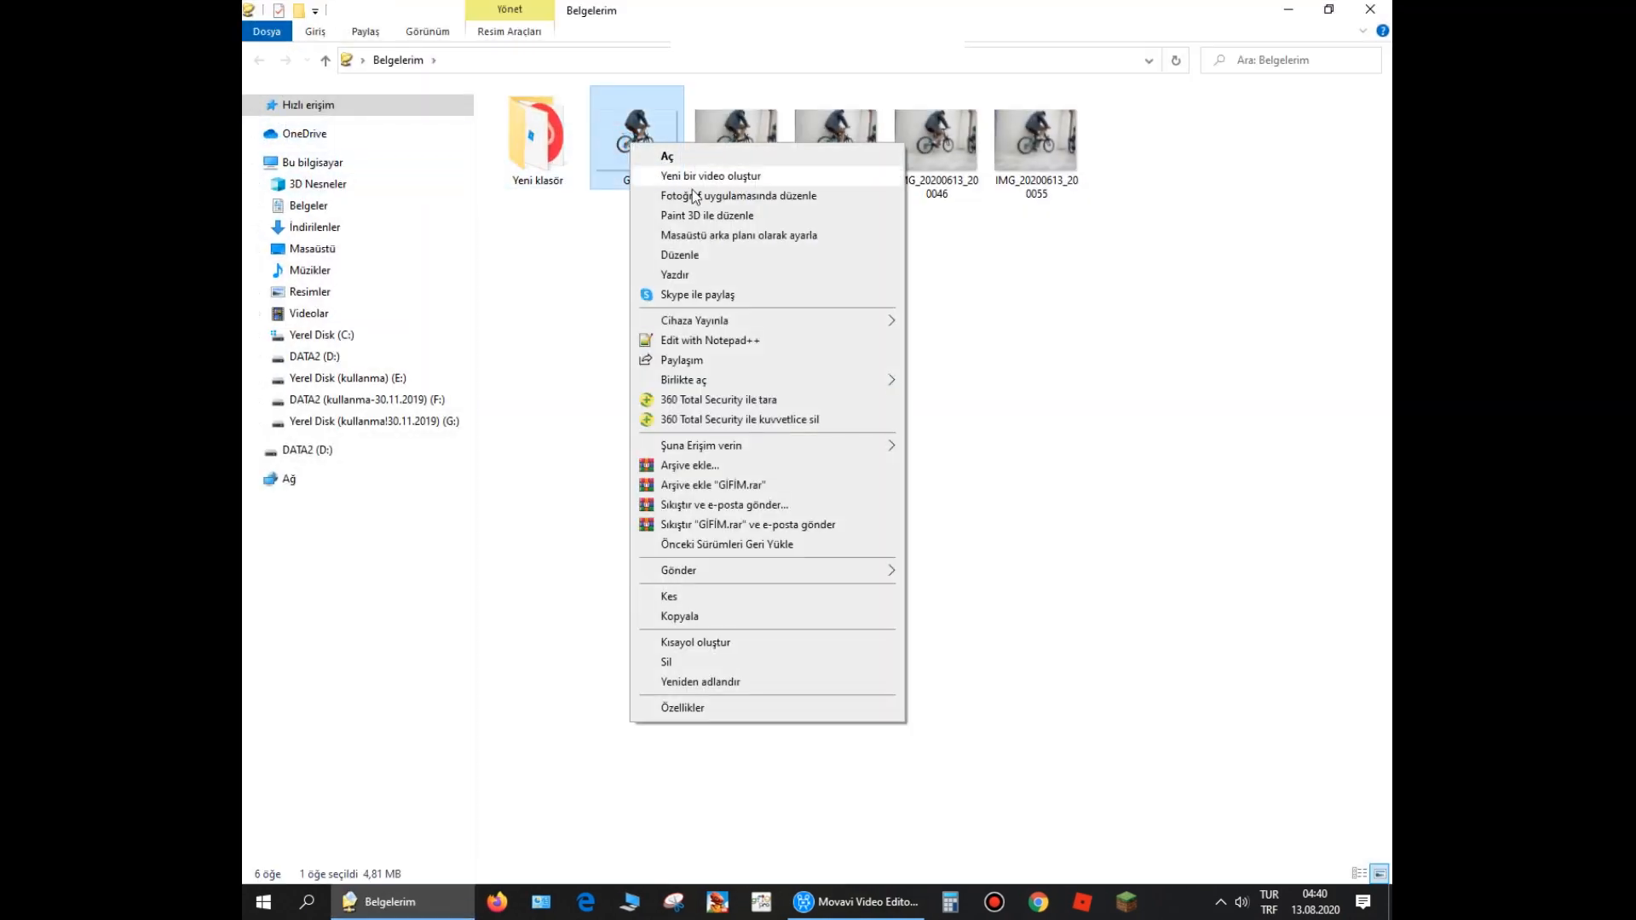
pyautogui.moveTo(862, 380)
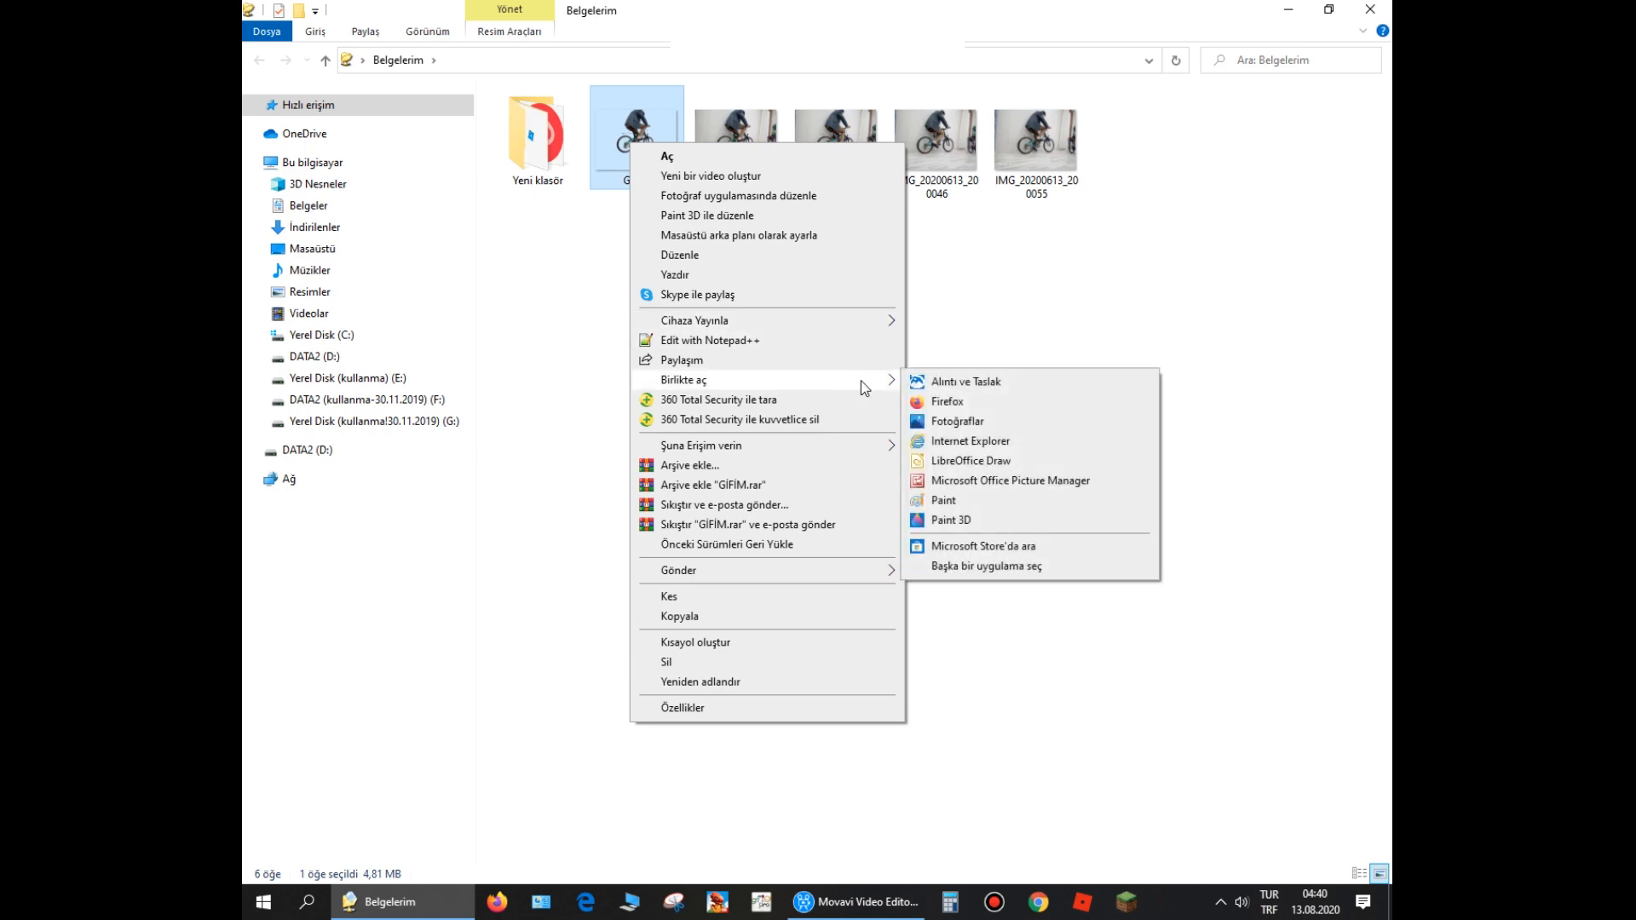
pyautogui.click(962, 405)
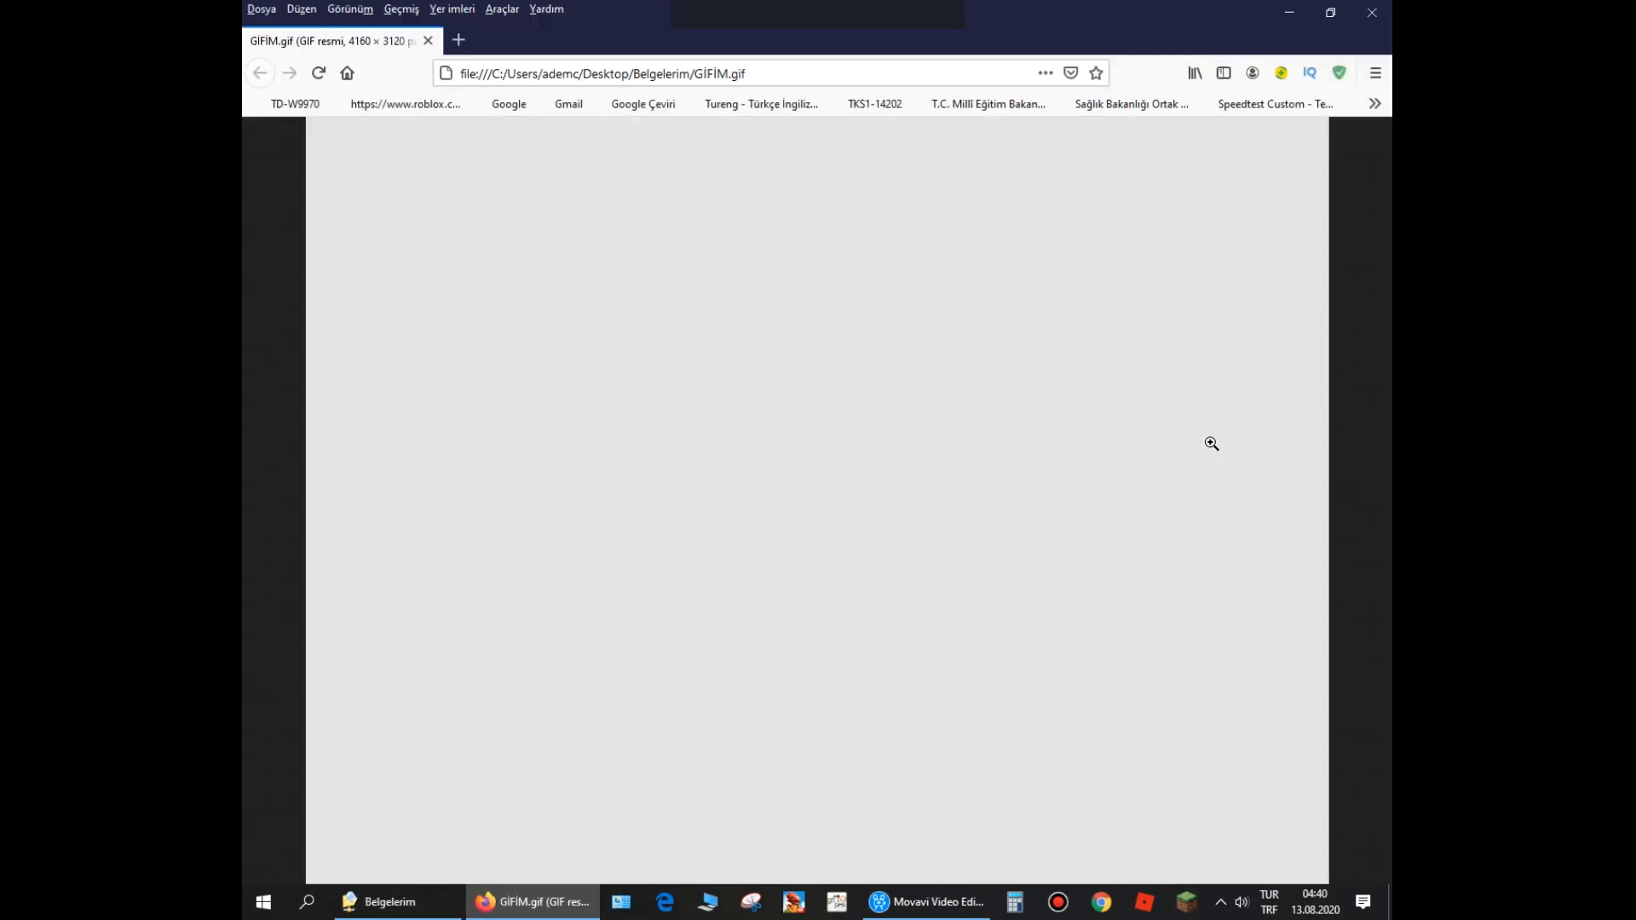